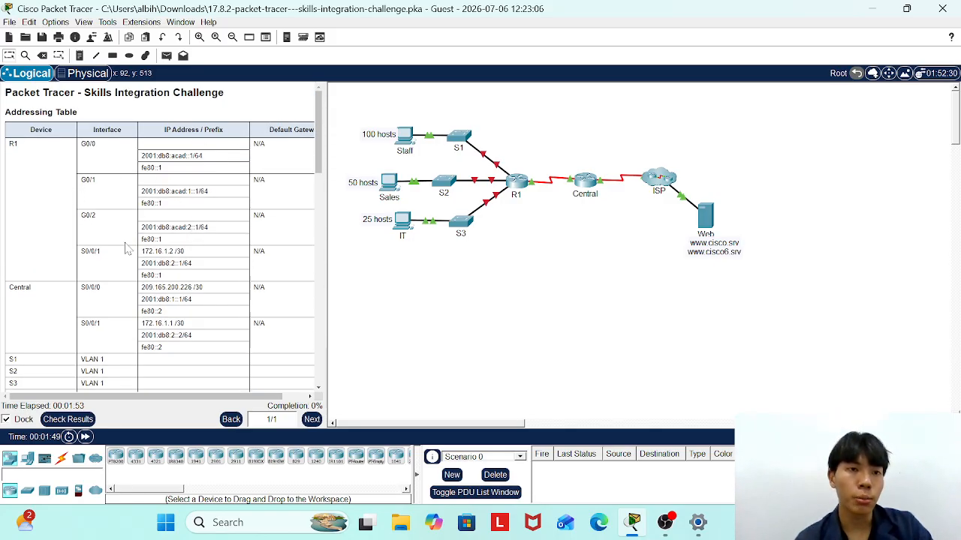
Open R1's command-line window maximized and bring up the router prompt.
{"action": "scroll", "coordinate": [36, 255], "scroll_direction": "down", "scroll_amount": 4}
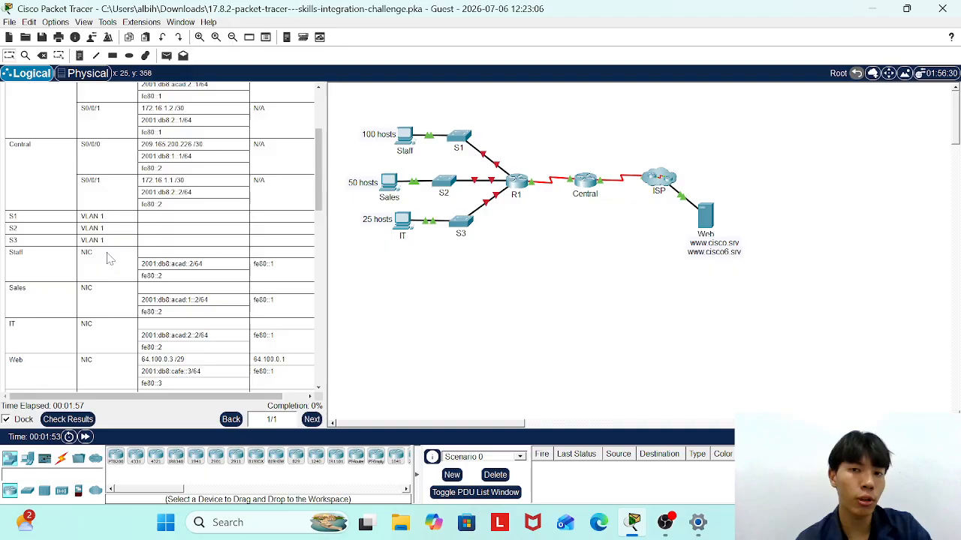
{"action": "scroll", "coordinate": [113, 319], "scroll_direction": "down", "scroll_amount": 7}
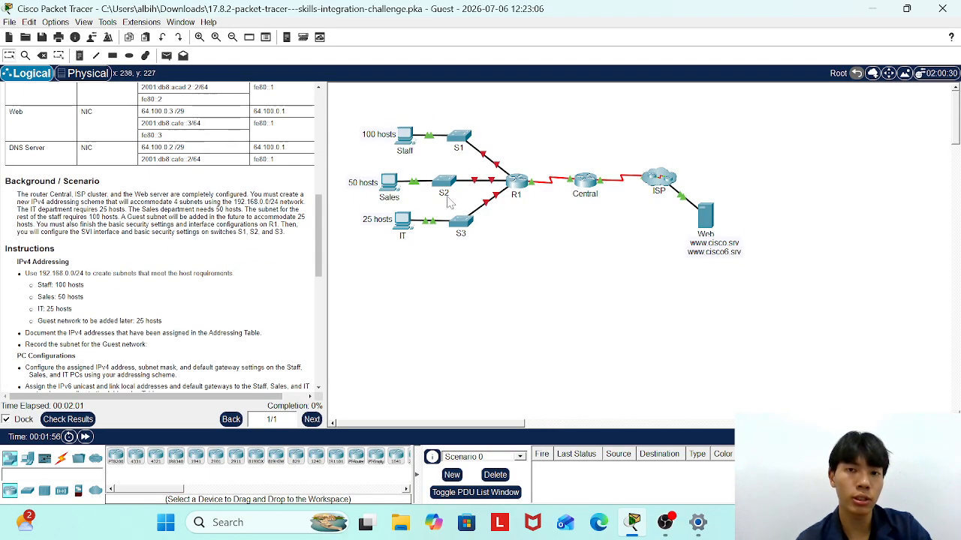
{"action": "scroll", "coordinate": [218, 249], "scroll_direction": "down", "scroll_amount": 6}
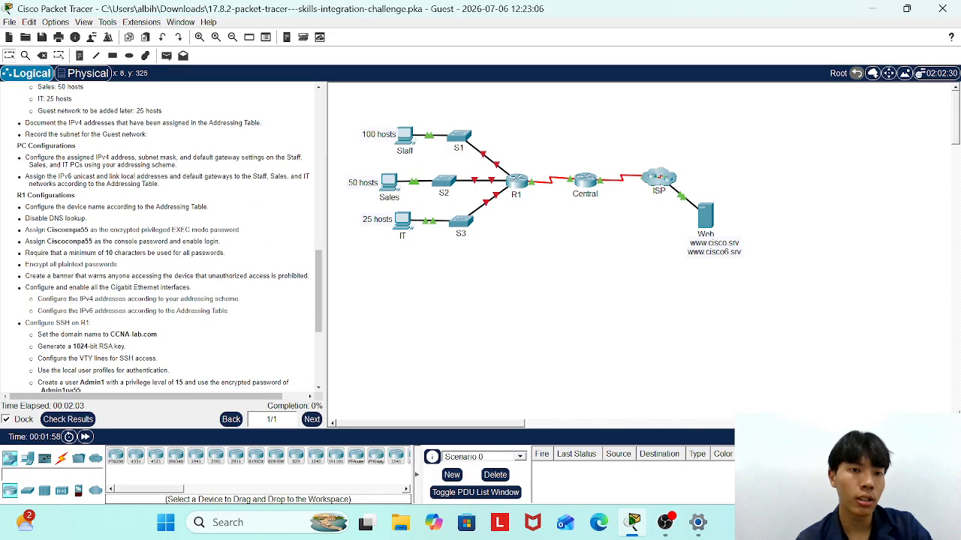
{"action": "scroll", "coordinate": [159, 237], "scroll_direction": "down", "scroll_amount": 3}
{"action": "scroll", "coordinate": [159, 237], "scroll_direction": "up", "scroll_amount": 12}
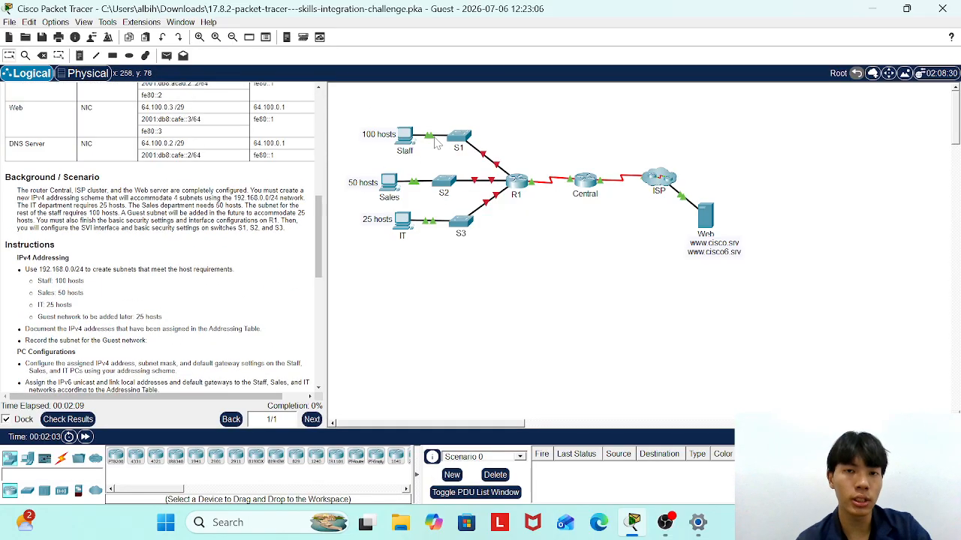
{"action": "mouse_move", "coordinate": [402, 234]}
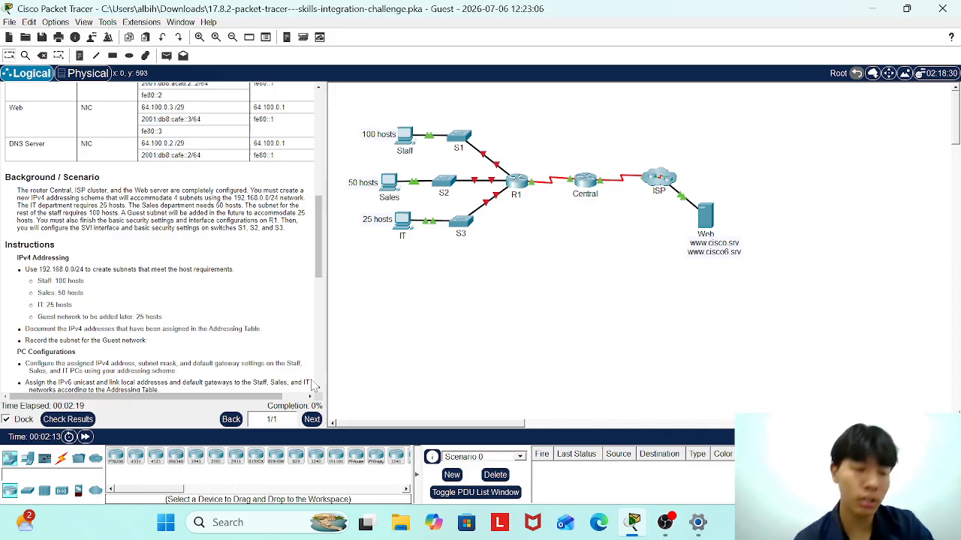
{"action": "left_click", "coordinate": [514, 187]}
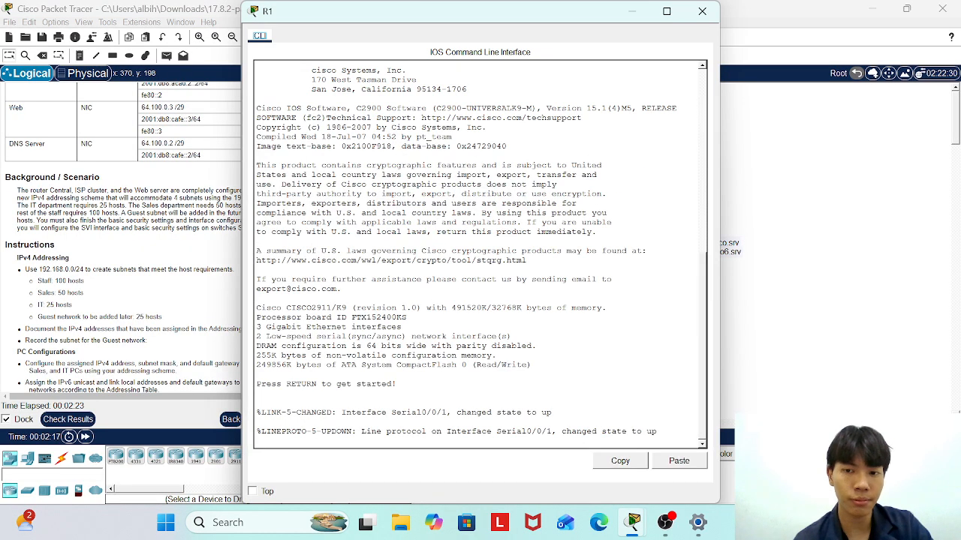
{"action": "left_click", "coordinate": [666, 10]}
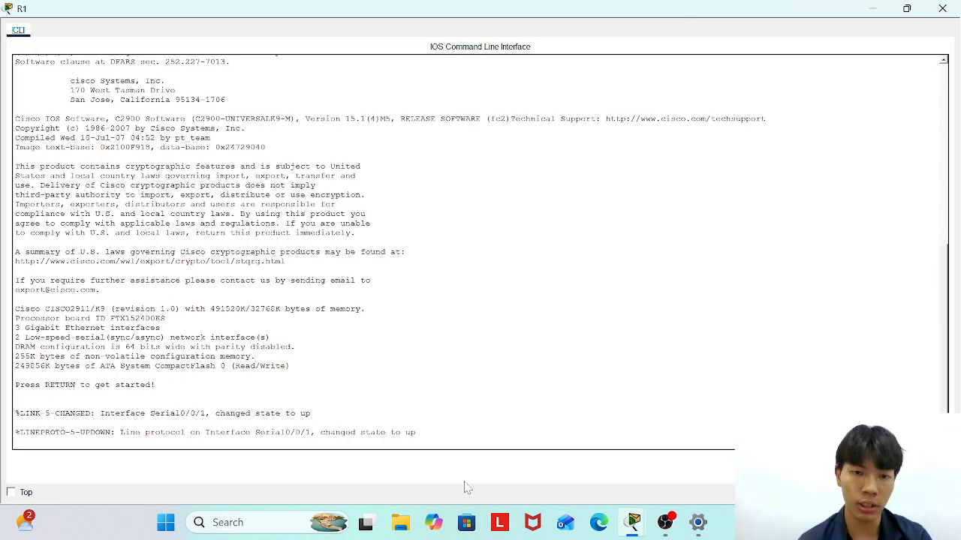
{"action": "key", "text": "Return"}
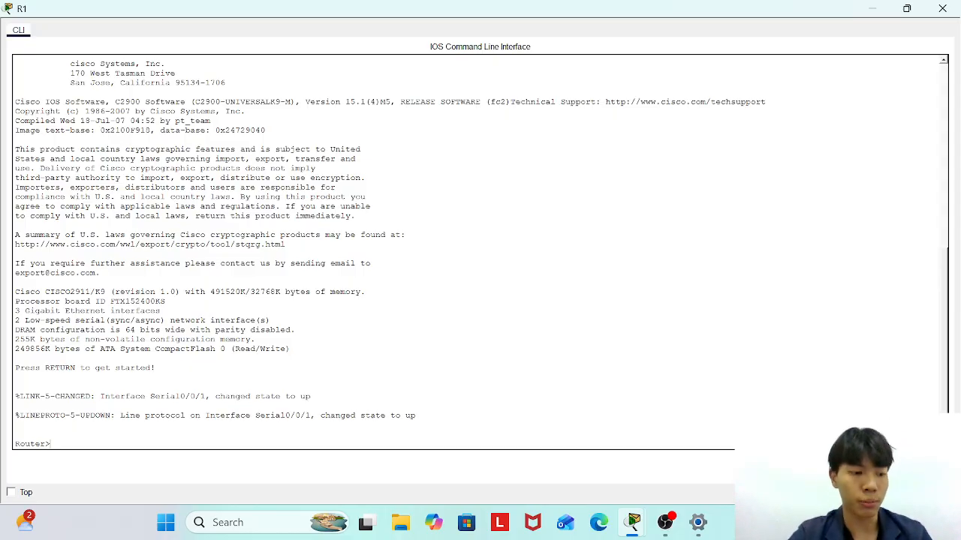
In global config, name the router R1, disable DNS lookup, and set the enable secret password.
{"action": "type", "text": "en"}
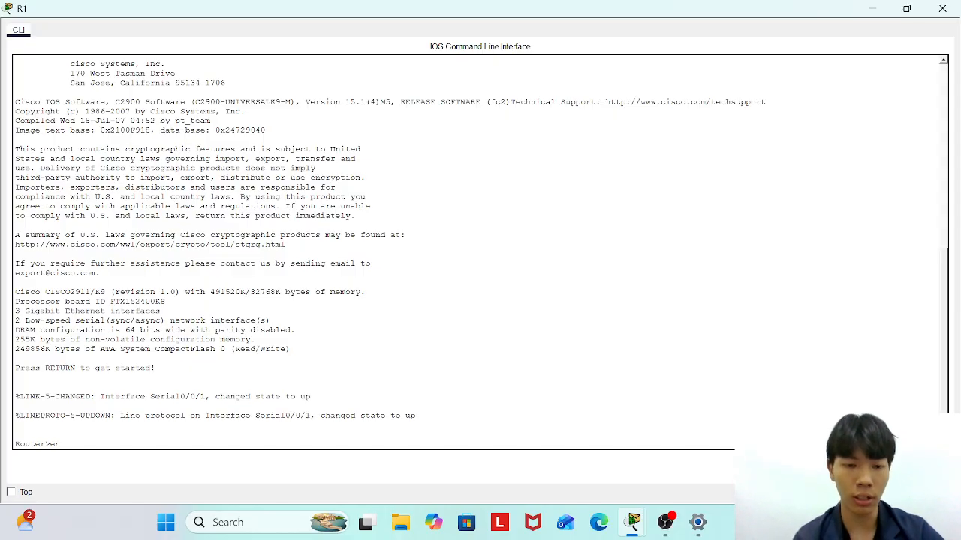
{"action": "type", "text": "able"}
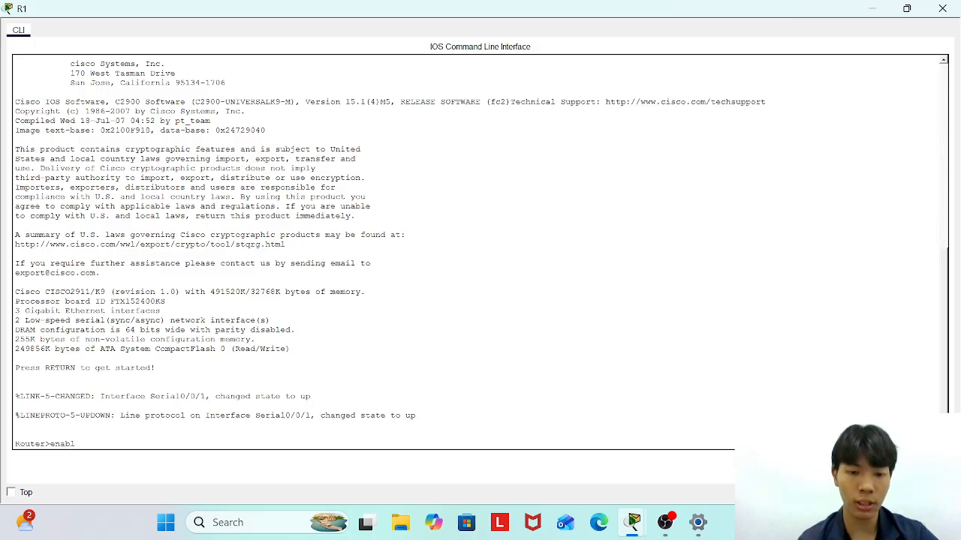
{"action": "key", "text": "Return"}
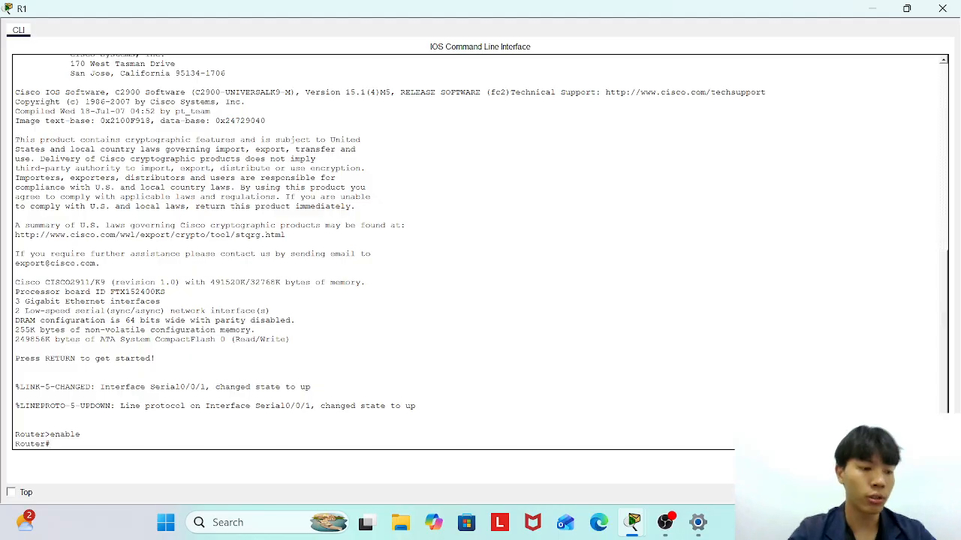
{"action": "type", "text": "con"}
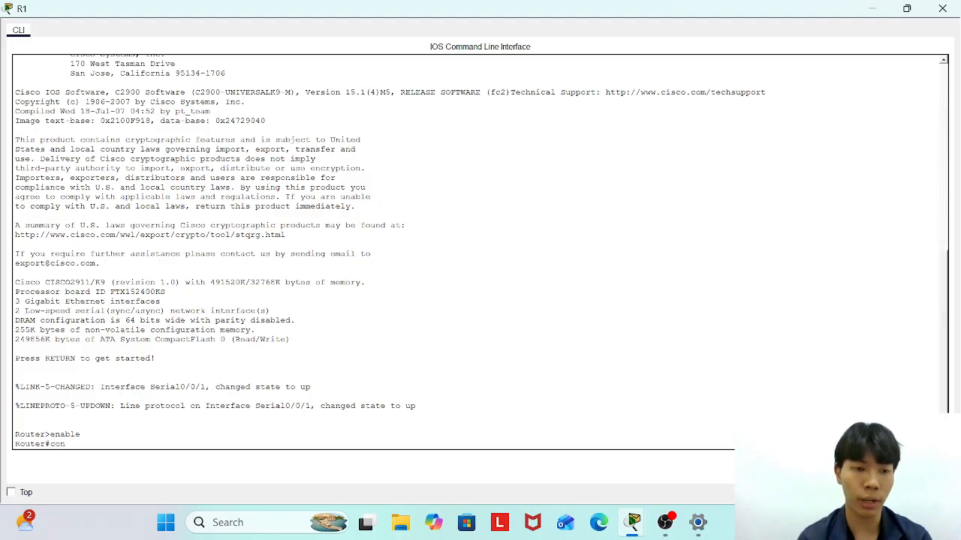
{"action": "type", "text": "figure terminal"}
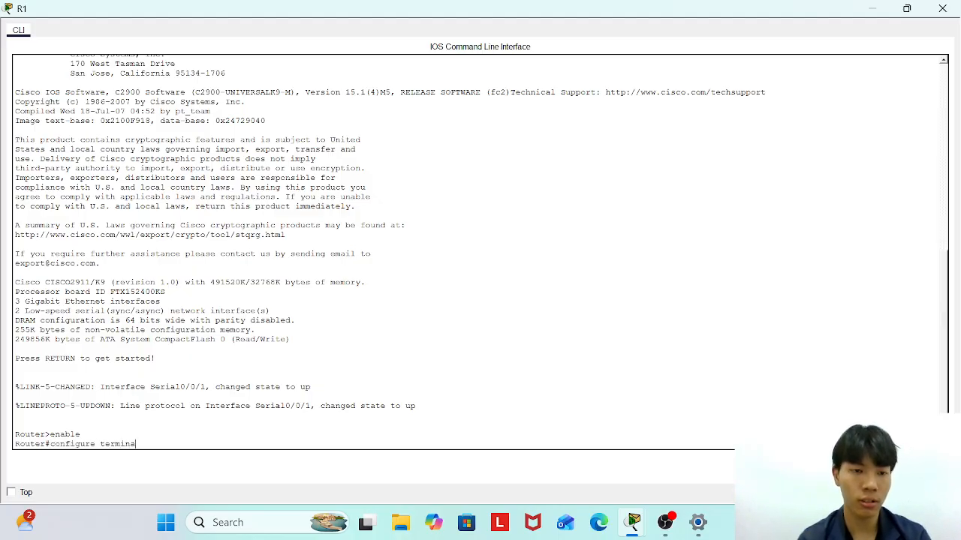
{"action": "key", "text": "Return"}
{"action": "type", "text": "hostname R1"}
{"action": "key", "text": "Return"}
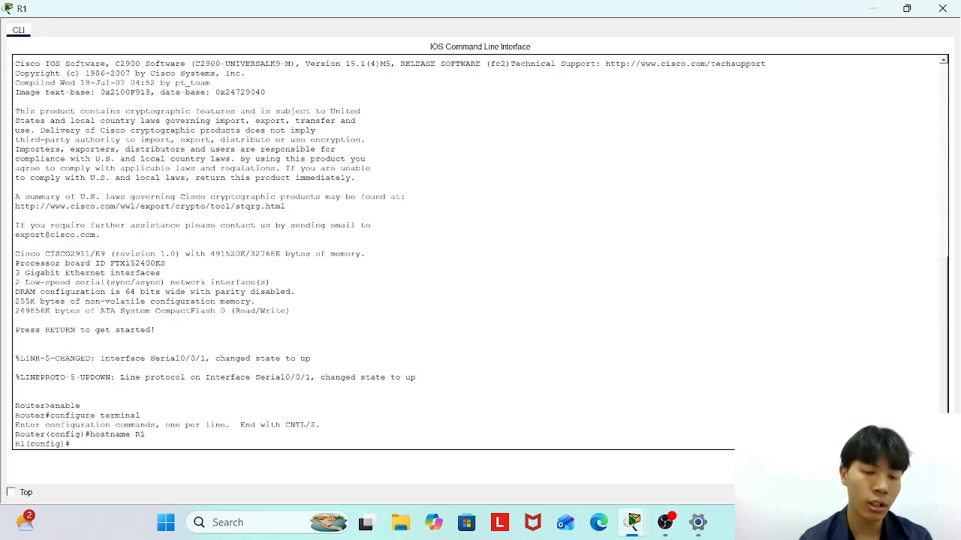
{"action": "type", "text": "no ip"}
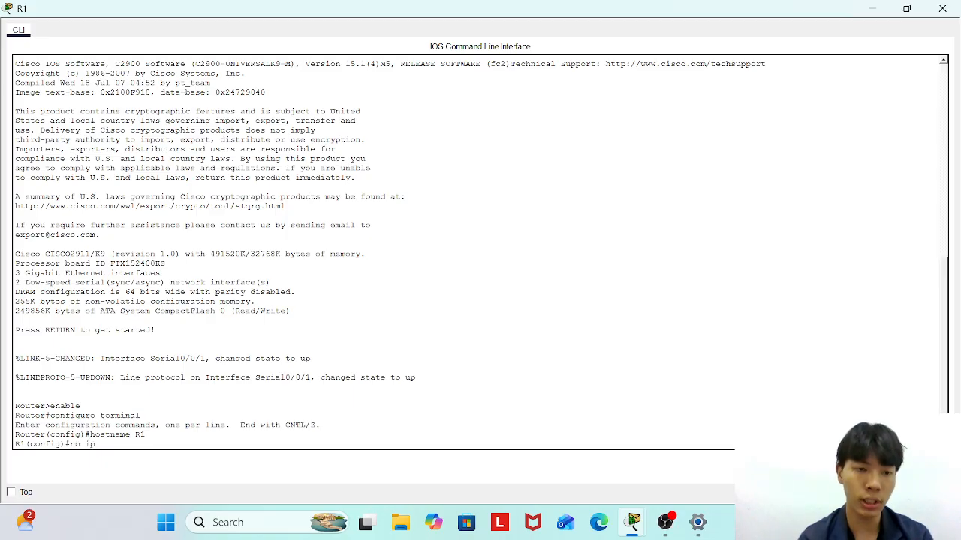
{"action": "type", "text": " d"}
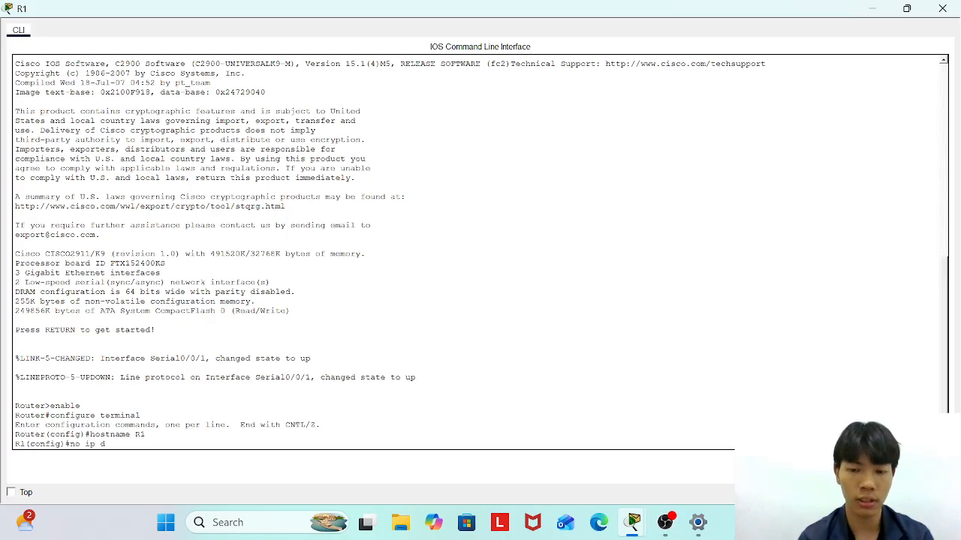
{"action": "type", "text": "omain-"}
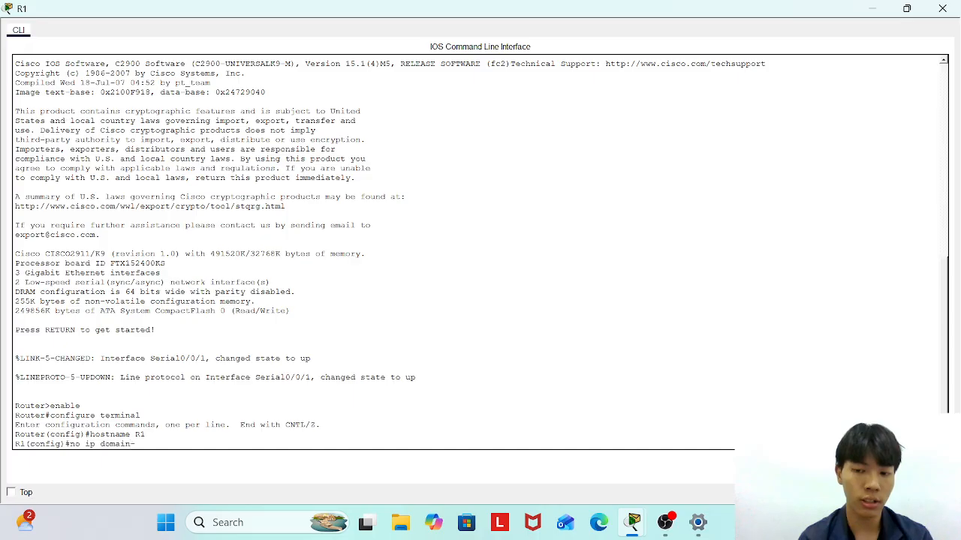
{"action": "type", "text": "li"}
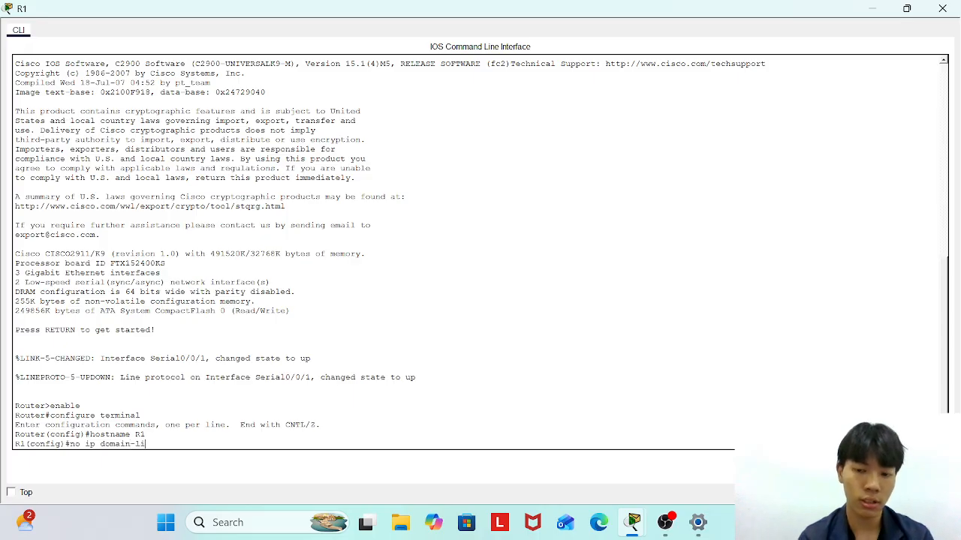
{"action": "key", "text": "BackSpace"}
{"action": "type", "text": "ookup"}
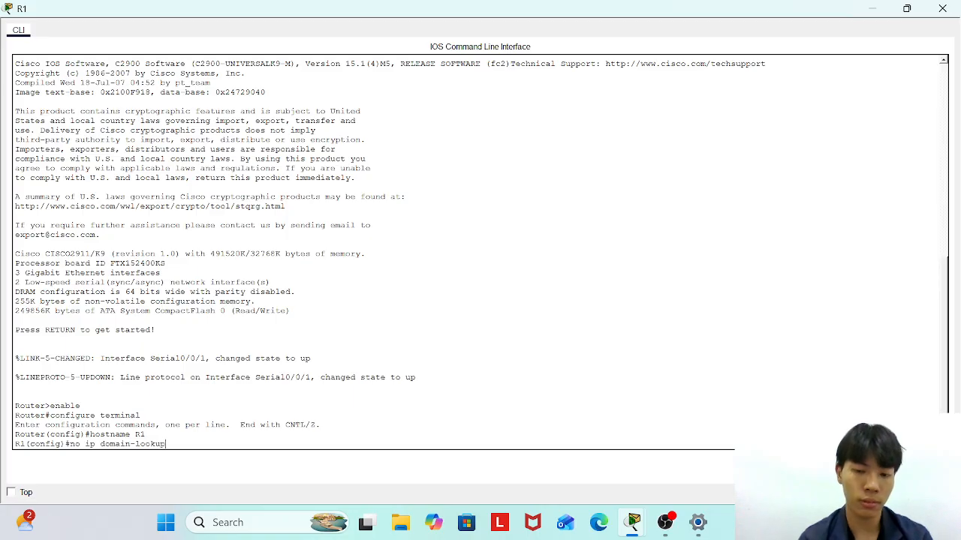
{"action": "key", "text": "Return"}
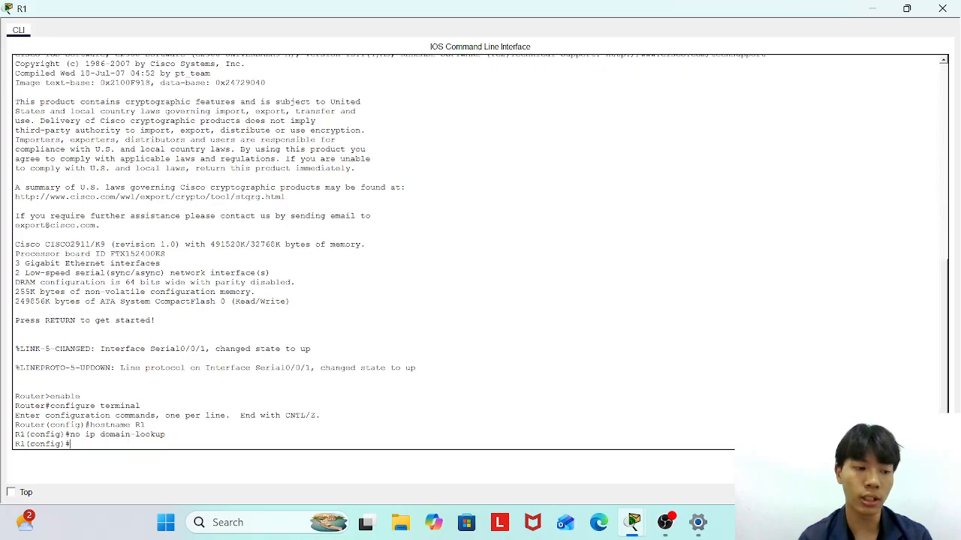
{"action": "type", "text": "enable "}
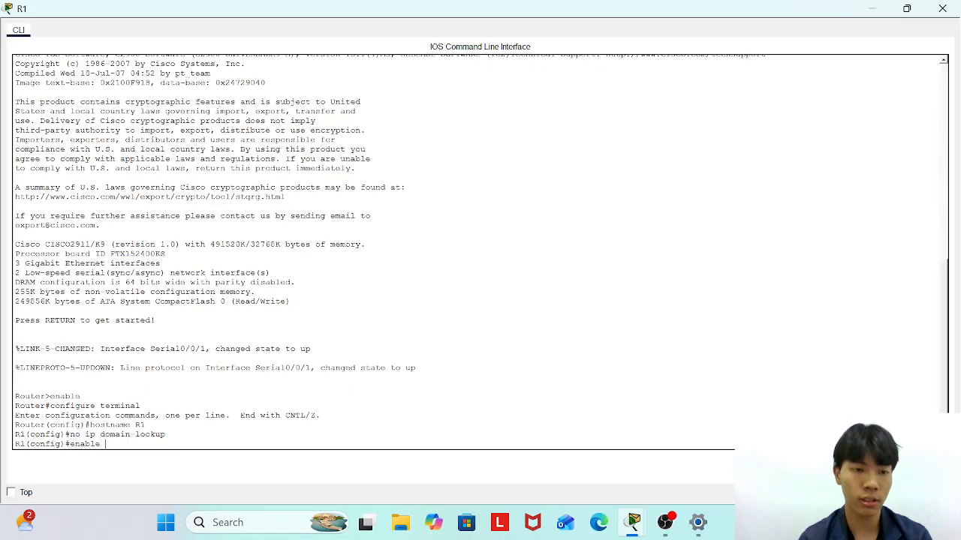
{"action": "type", "text": "secret"}
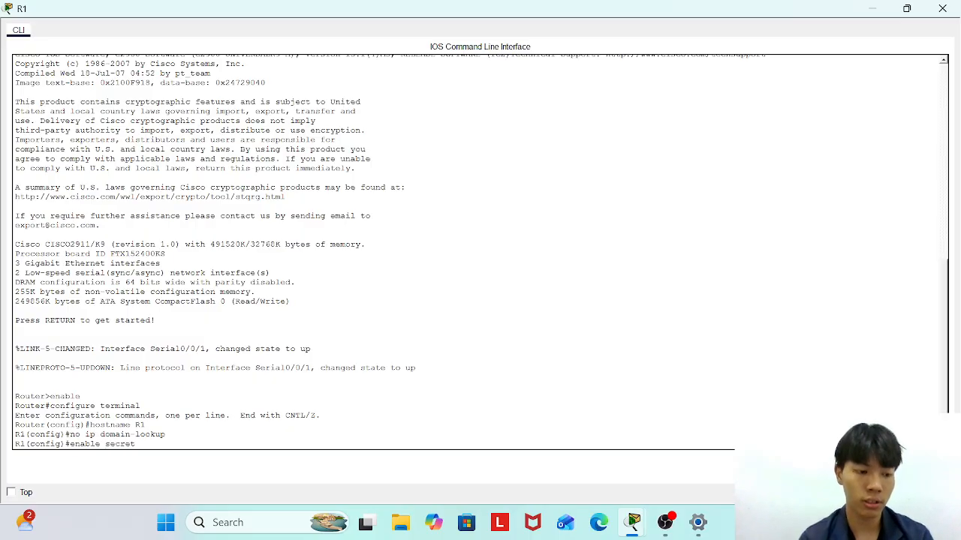
{"action": "type", "text": " Cis"}
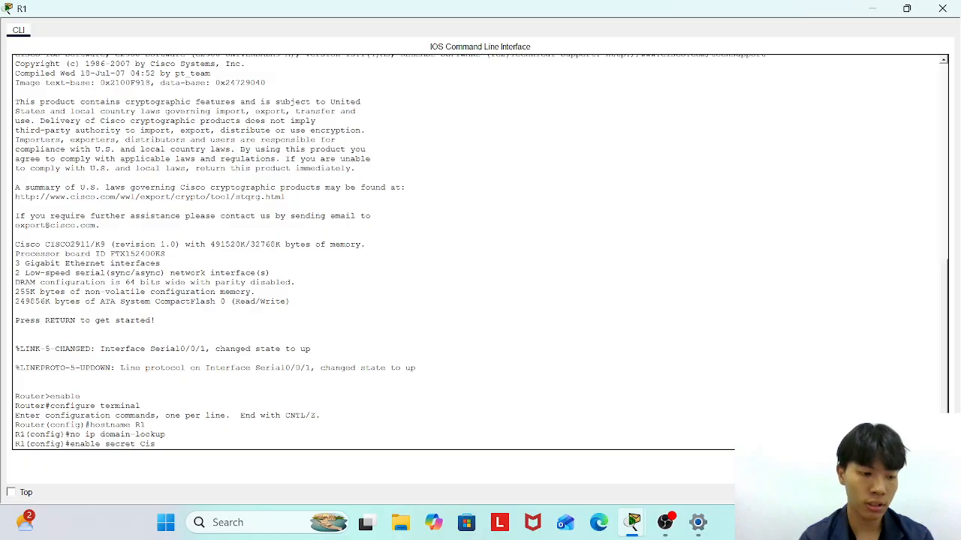
{"action": "type", "text": "coenpa55"}
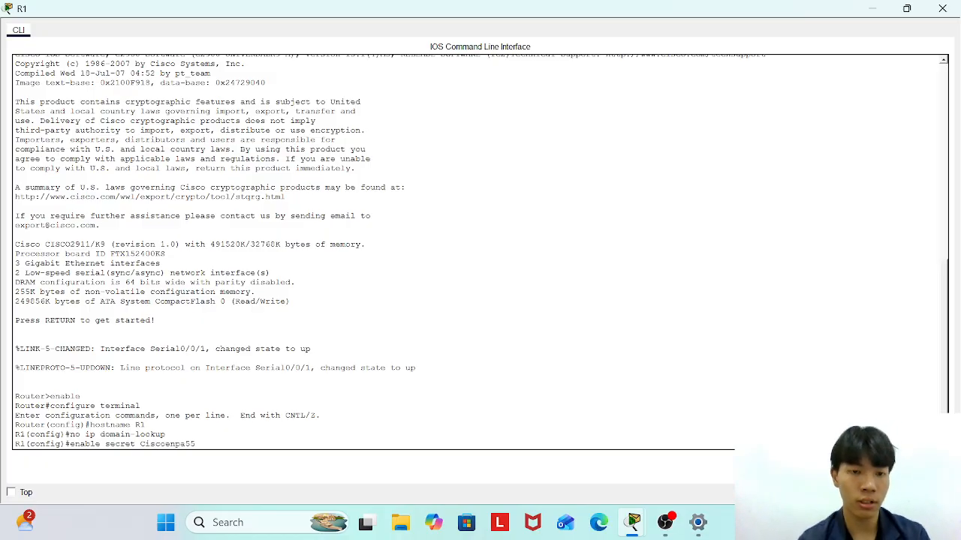
{"action": "key", "text": "Return"}
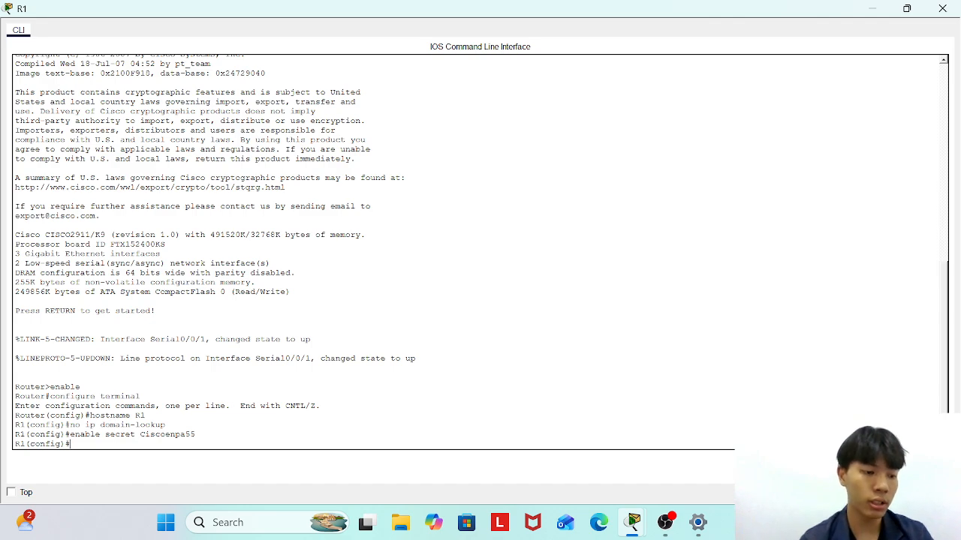
Set R1's minimum password length to 10 characters, correcting the misspelled 'length'.
{"action": "type", "text": "security"}
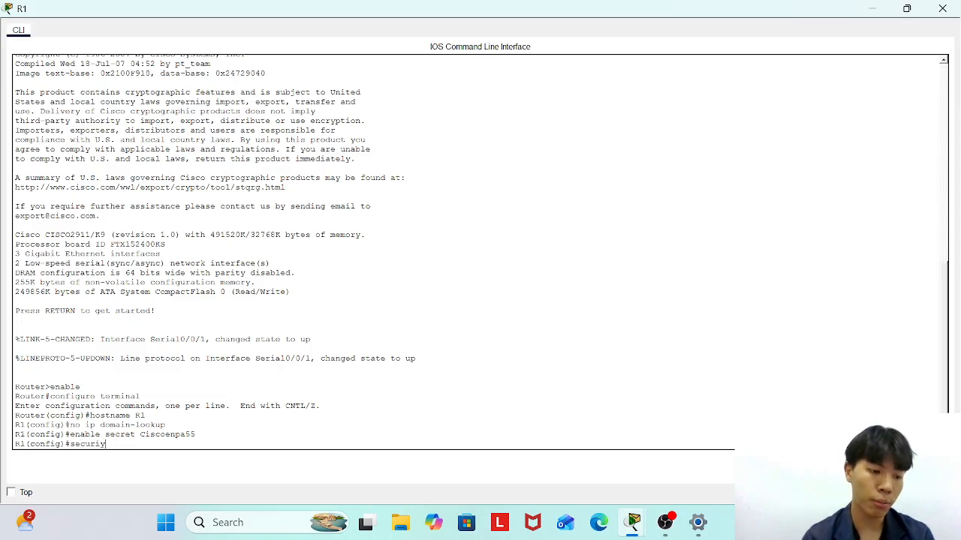
{"action": "type", "text": " pa"}
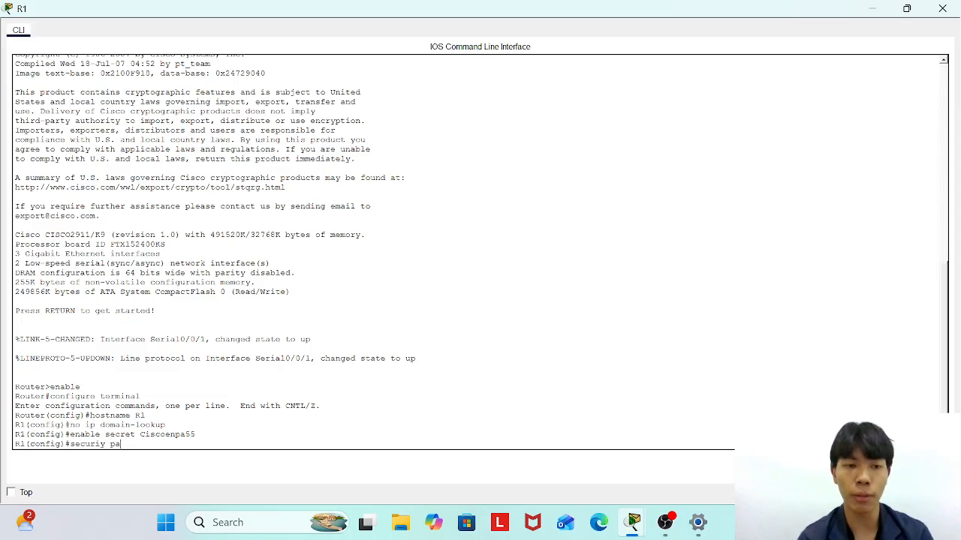
{"action": "type", "text": "ssword mi"}
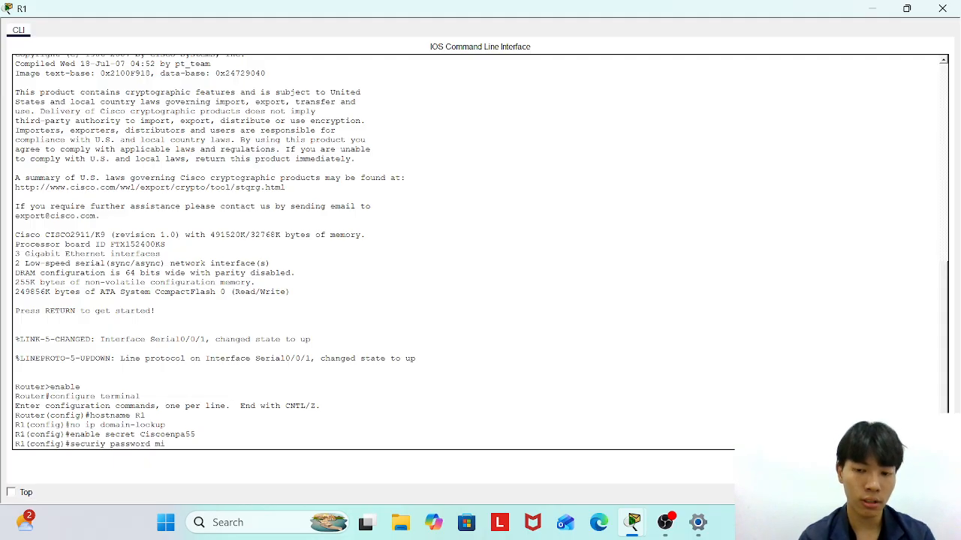
{"action": "type", "text": "n-lenght"}
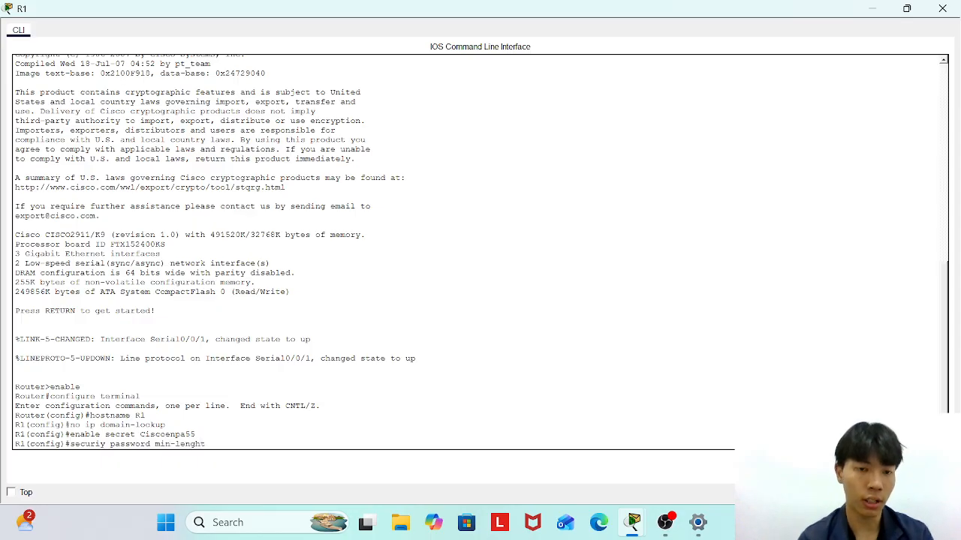
{"action": "type", "text": " 10"}
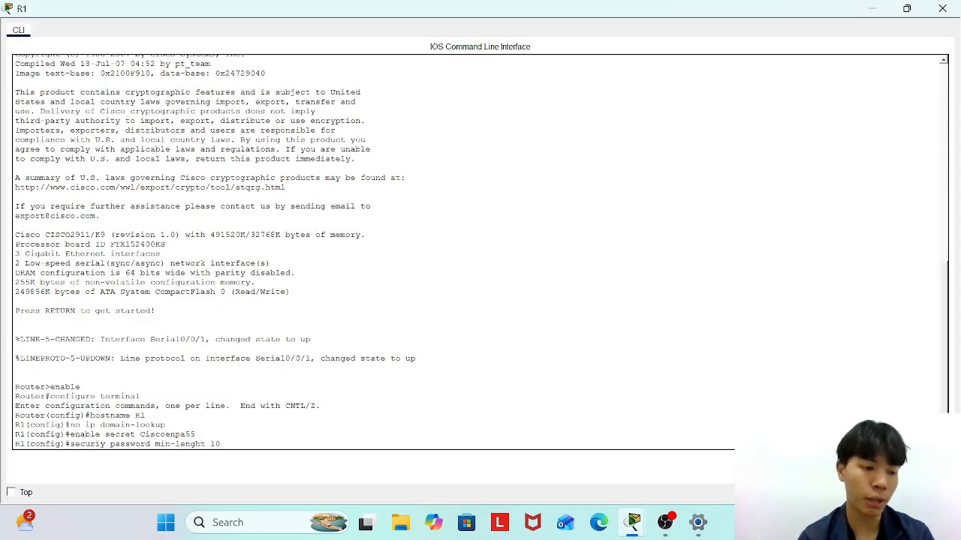
{"action": "key", "text": "Return"}
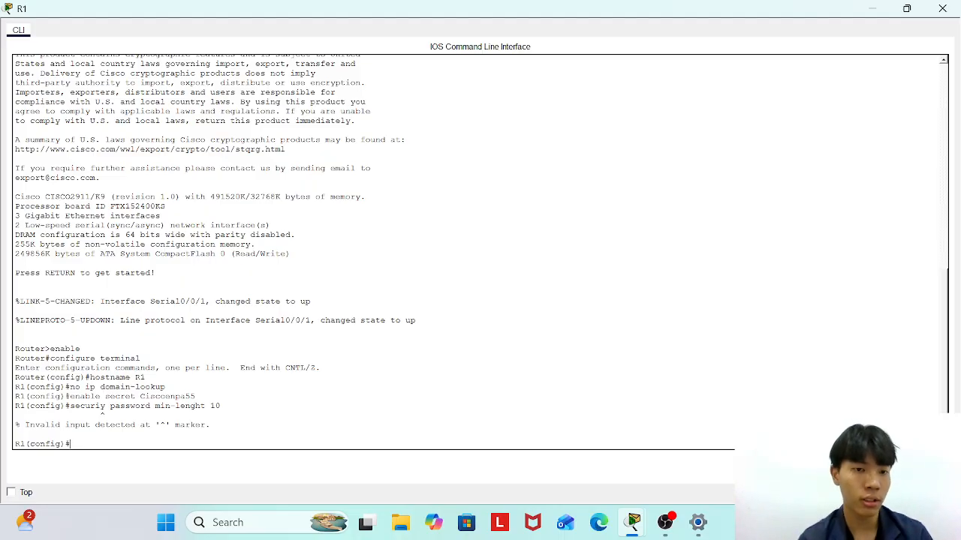
{"action": "key", "text": "Up"}
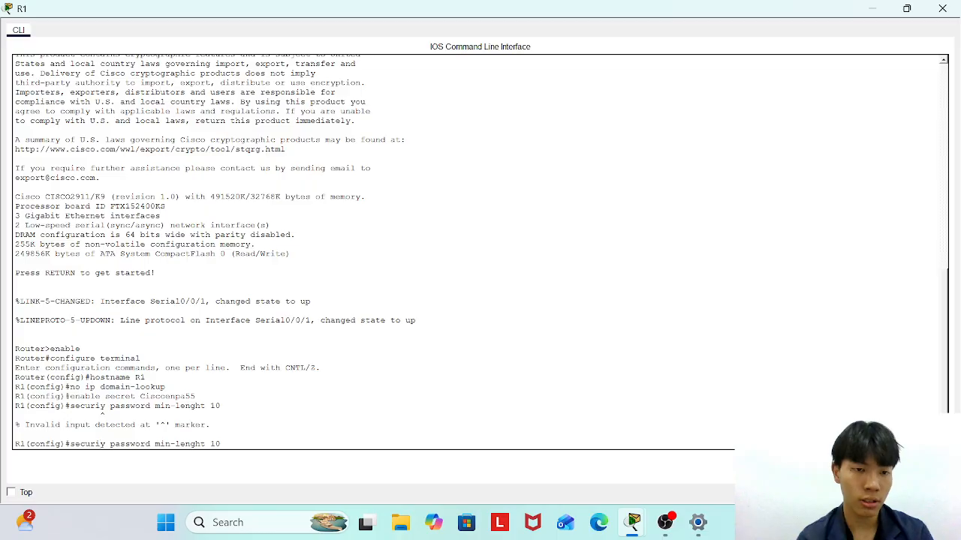
{"action": "type", "text": "t"}
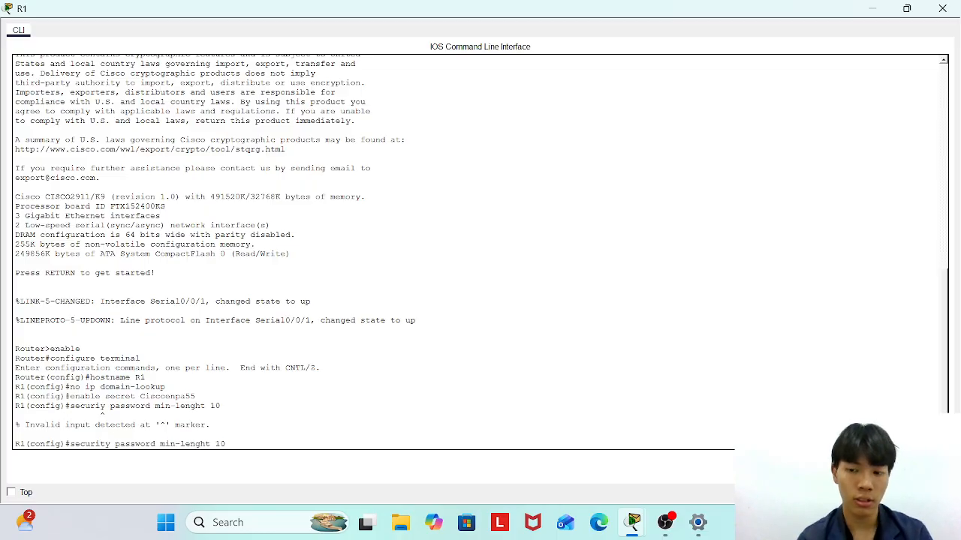
{"action": "key", "text": "Return"}
{"action": "key", "text": "Up"}
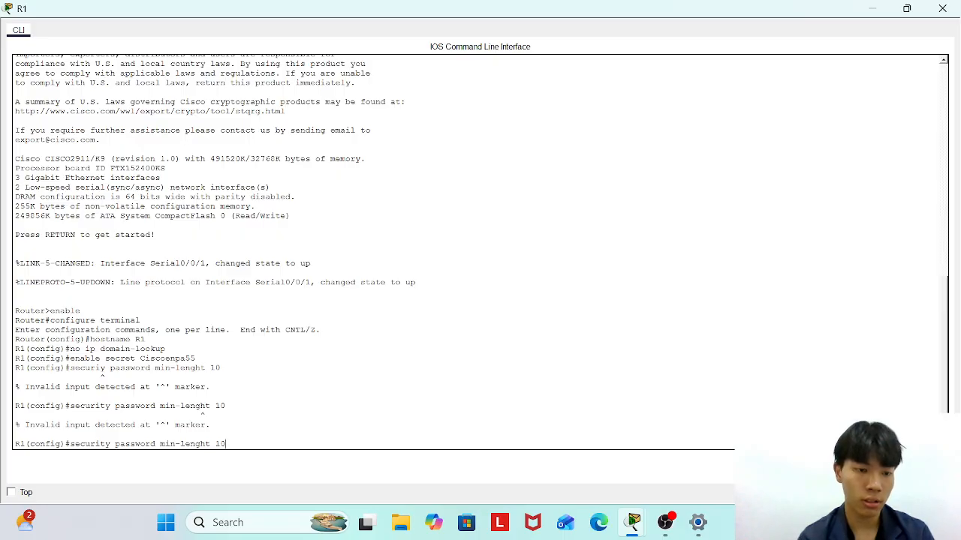
{"action": "key", "text": "BackSpace"}
{"action": "key", "text": "BackSpace"}
{"action": "type", "text": "th"}
{"action": "key", "text": "Return"}
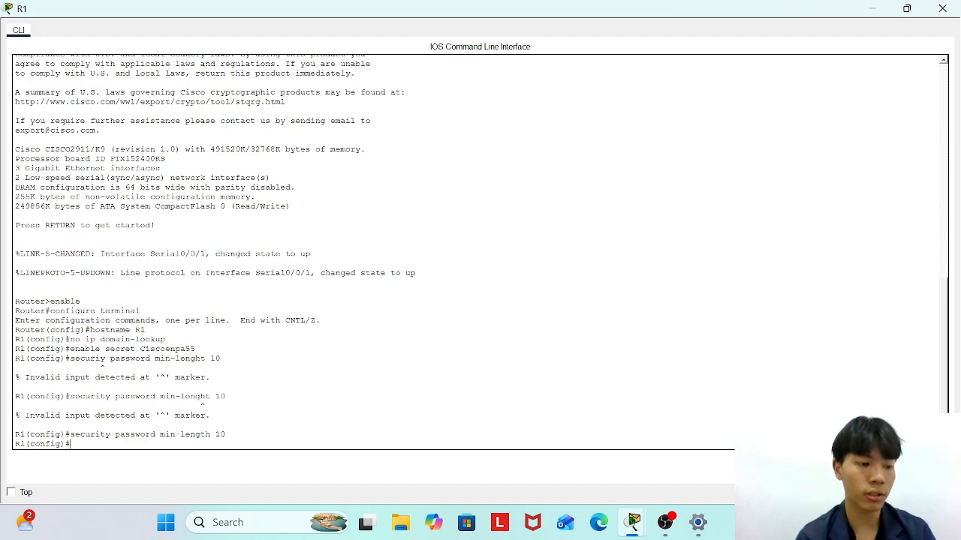
Turn on service password-encryption on R1.
{"action": "type", "text": "servic"}
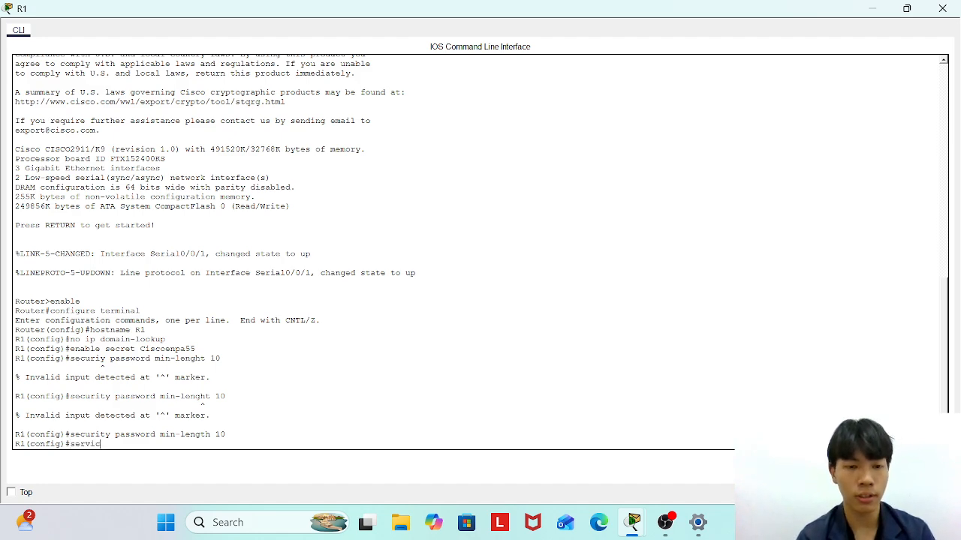
{"action": "type", "text": "e pass"}
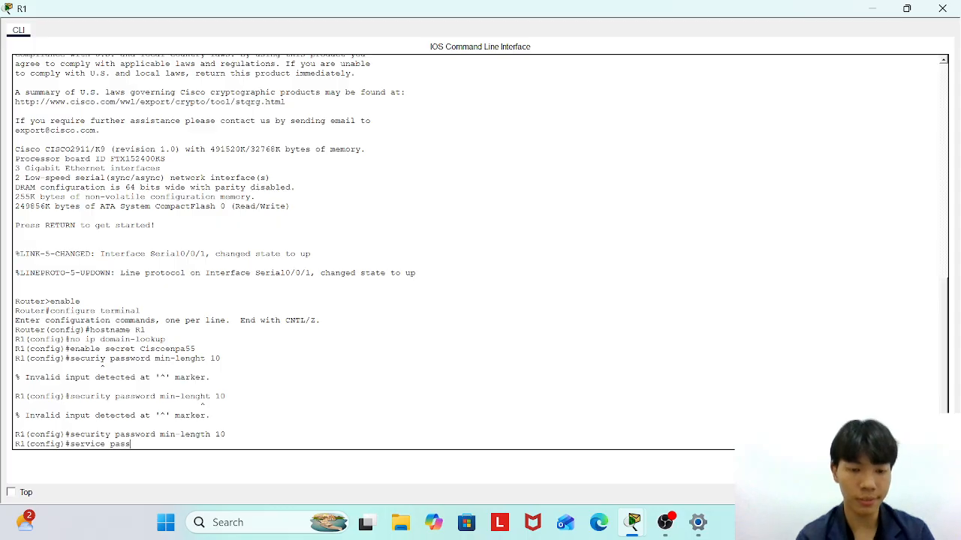
{"action": "type", "text": "word-encry"}
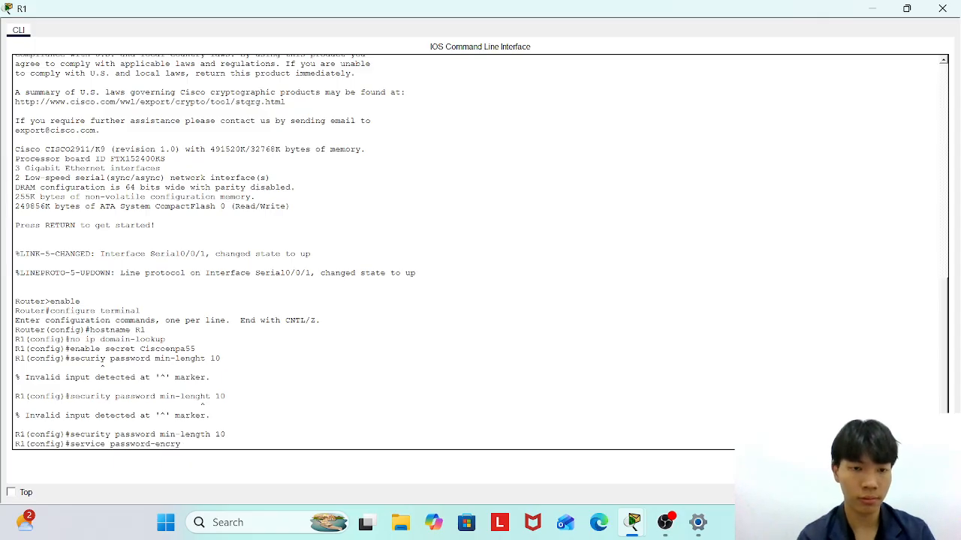
{"action": "type", "text": "ption"}
{"action": "key", "text": "BackSpace"}
{"action": "key", "text": "BackSpace"}
{"action": "key", "text": "BackSpace"}
{"action": "type", "text": "it"}
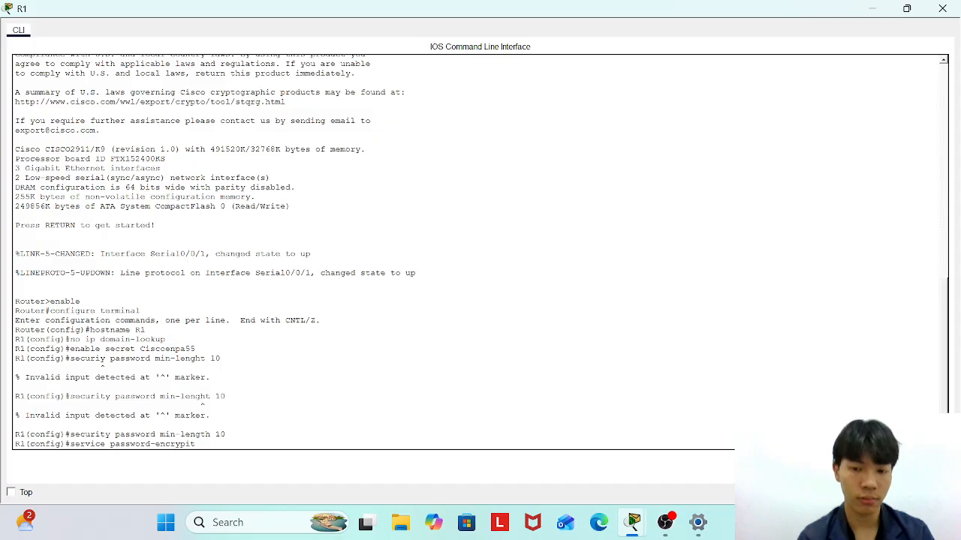
{"action": "key", "text": "BackSpace"}
{"action": "key", "text": "BackSpace"}
{"action": "type", "text": "tion"}
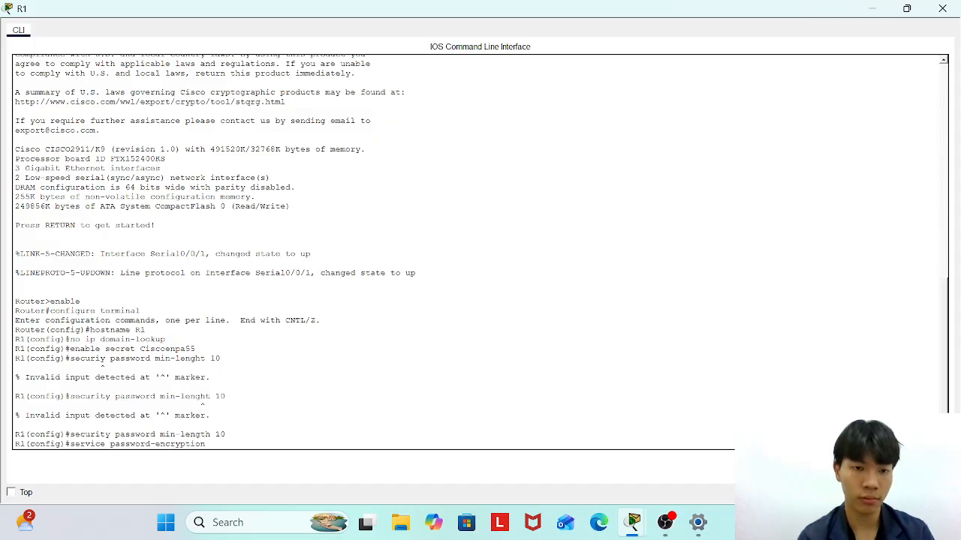
{"action": "key", "text": "Return"}
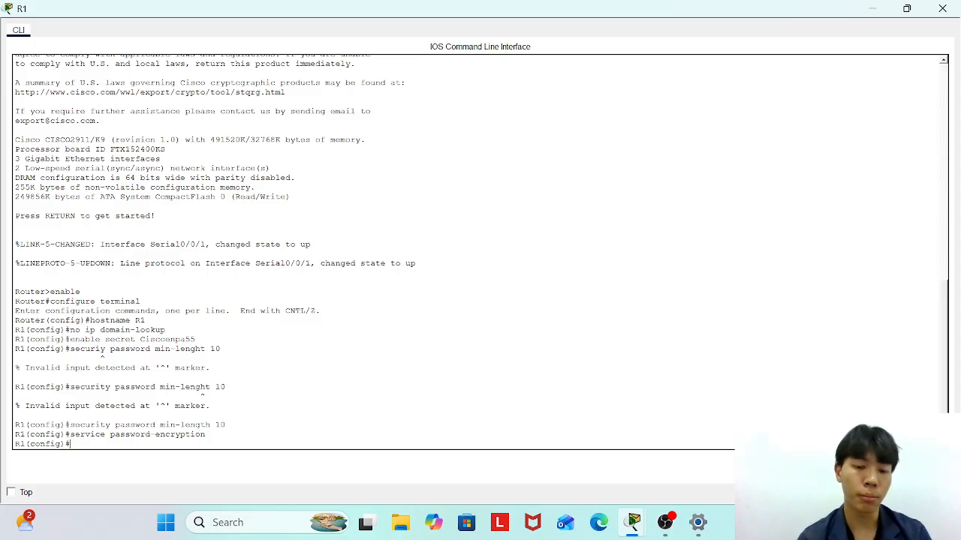
On line console 0, set the console password and require login.
{"action": "type", "text": "line"}
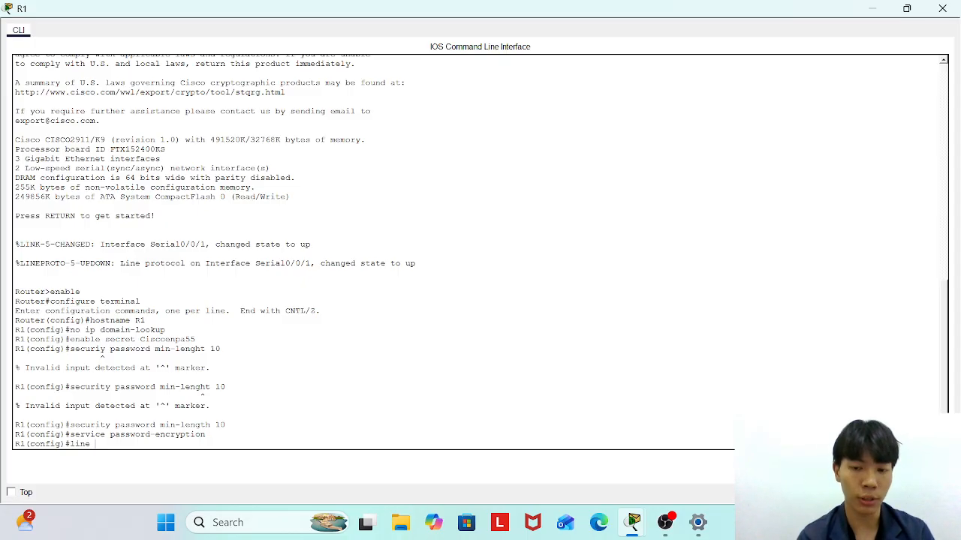
{"action": "type", "text": " console 0"}
{"action": "key", "text": "Return"}
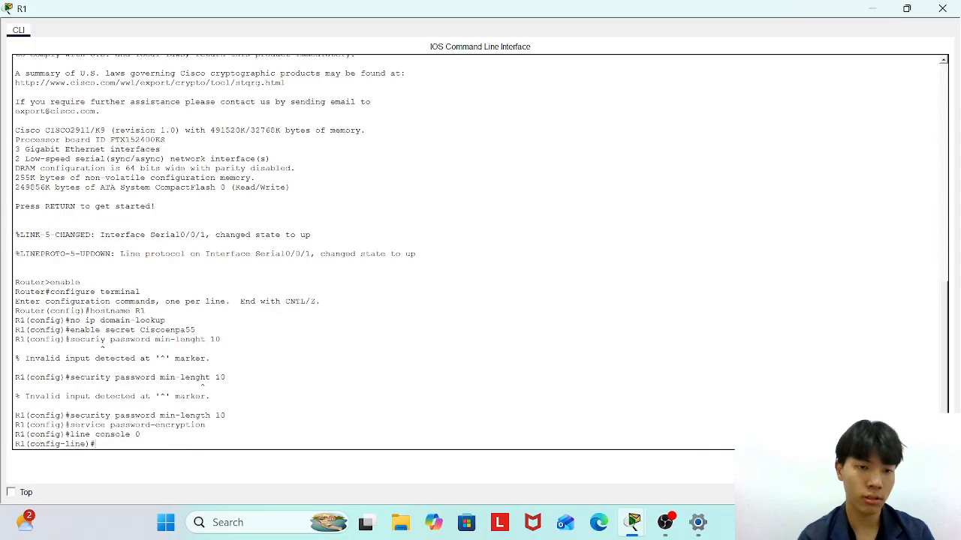
{"action": "type", "text": "passwo"}
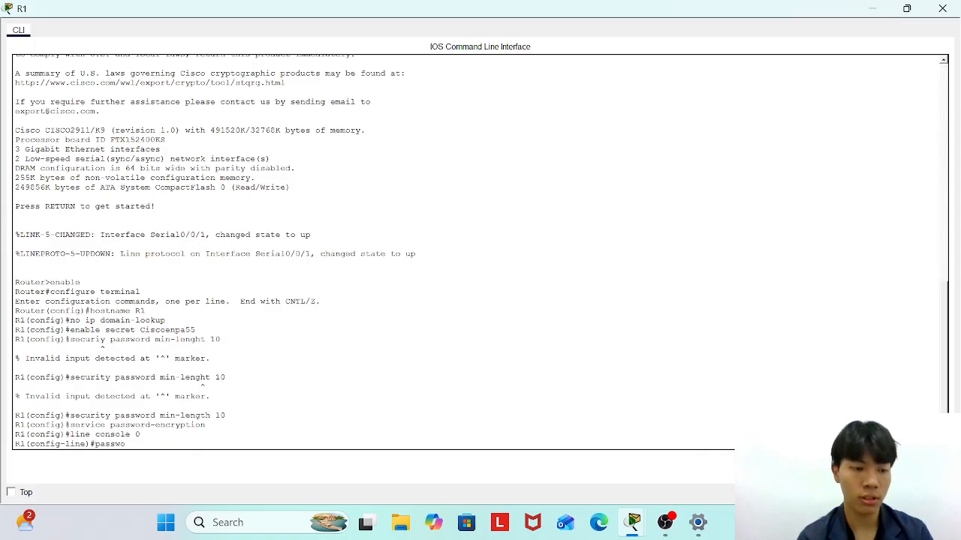
{"action": "type", "text": "rd Ciscoenpa55"}
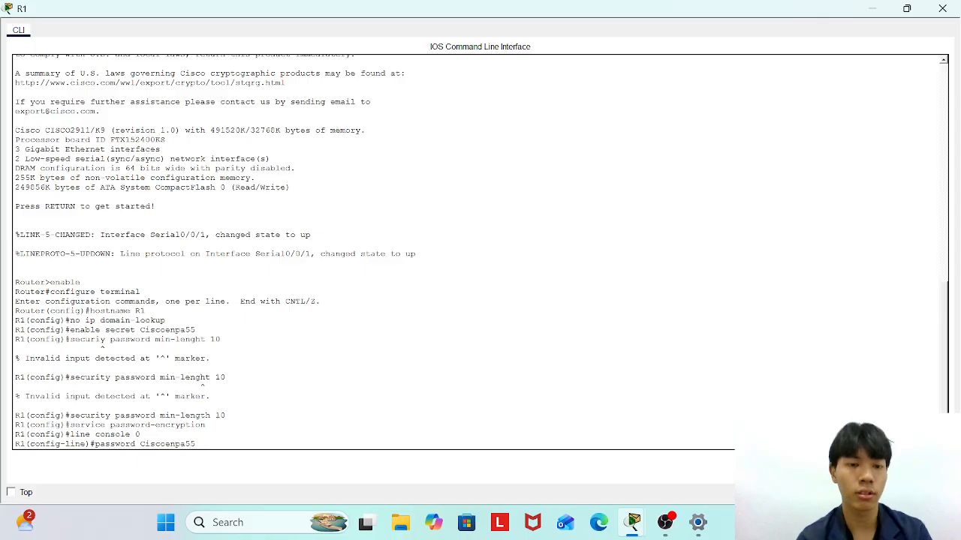
{"action": "key", "text": "Return"}
{"action": "type", "text": "login"}
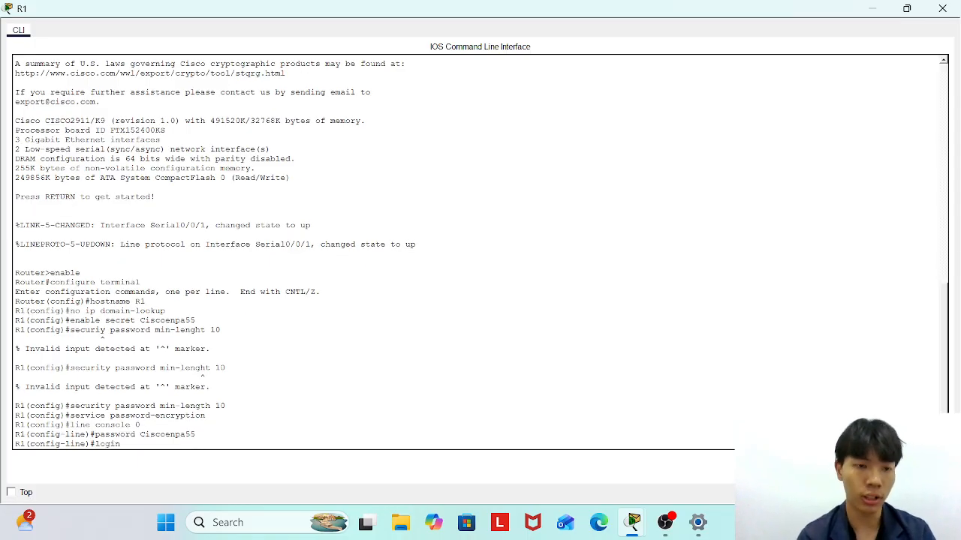
{"action": "key", "text": "Return"}
Set the console exec-timeout to 5 0, then exit to global configuration.
{"action": "type", "text": "e"}
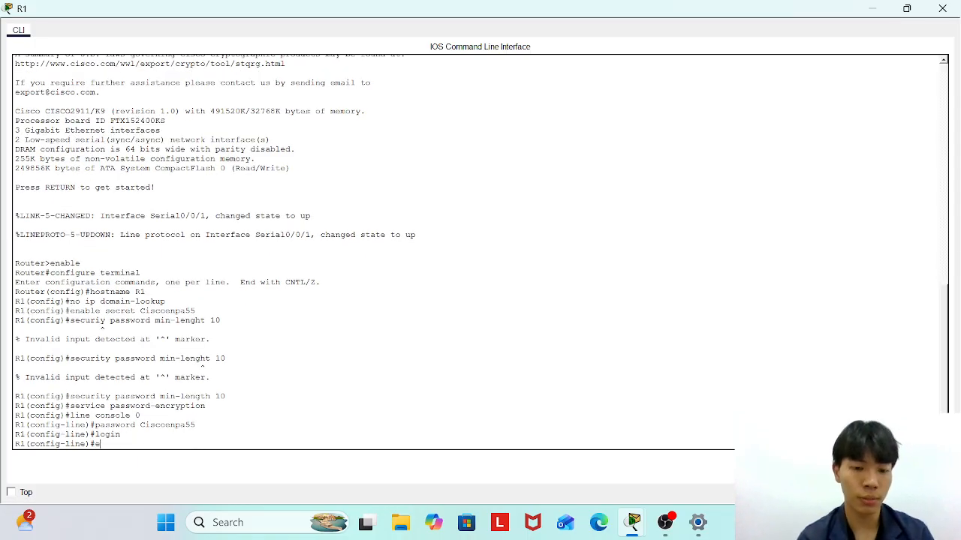
{"action": "type", "text": "xec-timeout"}
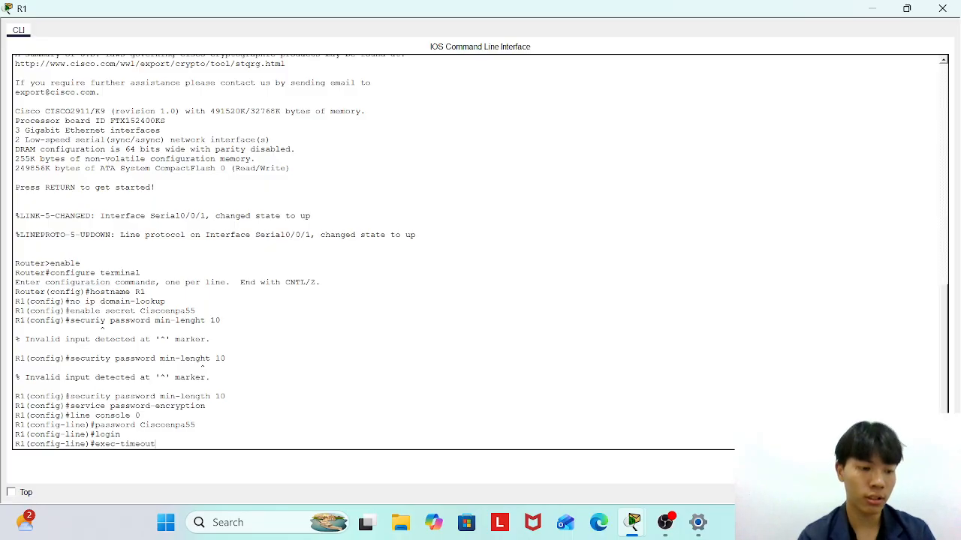
{"action": "type", "text": " 5  0"}
{"action": "key", "text": "Return"}
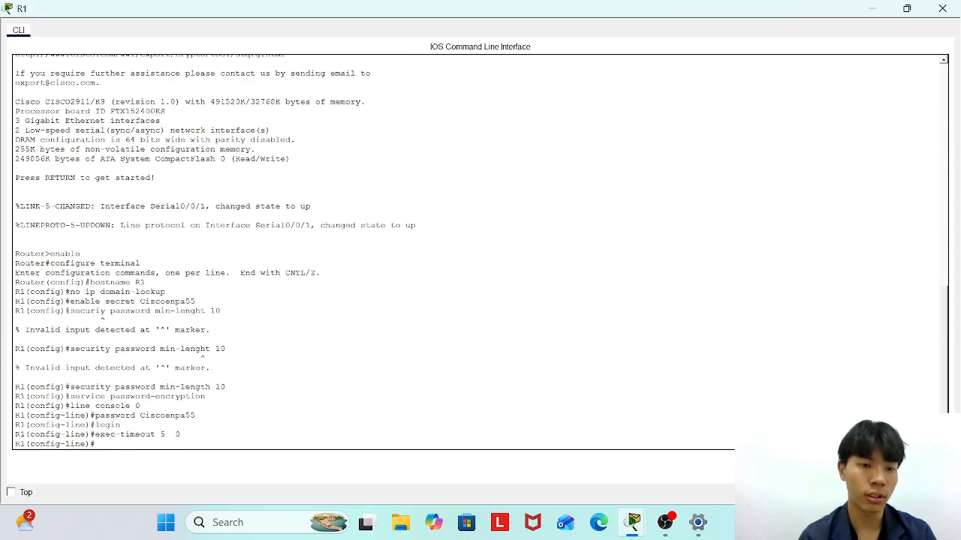
{"action": "key", "text": "Up"}
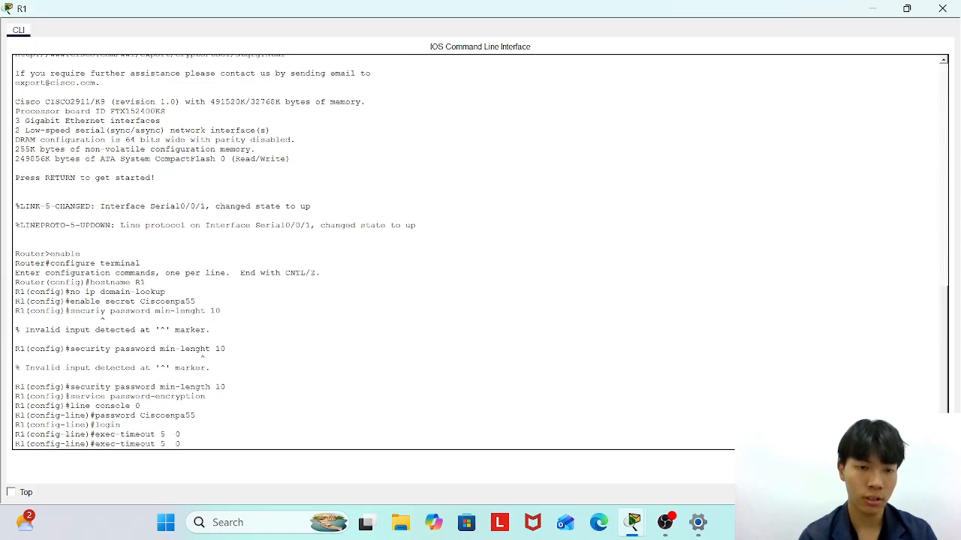
{"action": "key", "text": "Left"}
{"action": "key", "text": "BackSpace"}
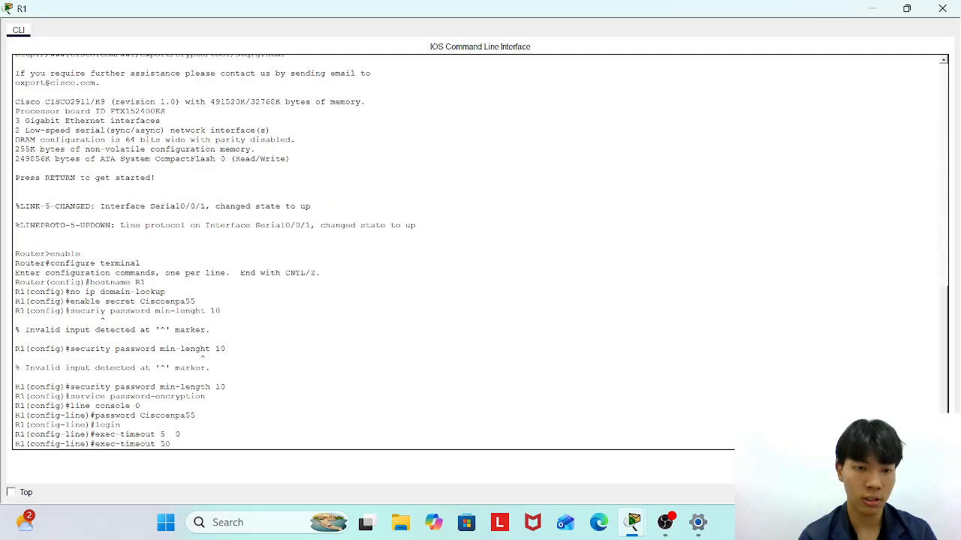
{"action": "key", "text": "Return"}
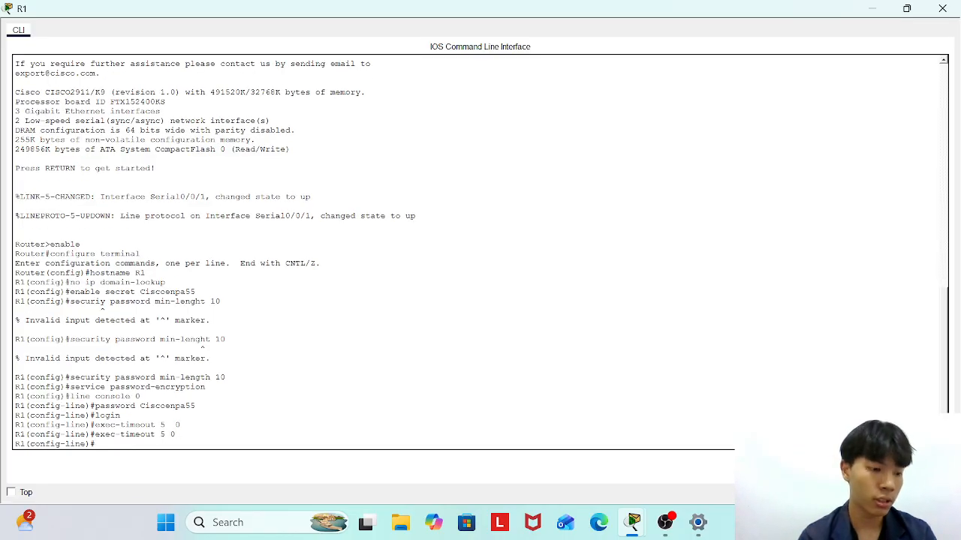
{"action": "type", "text": "exxit"}
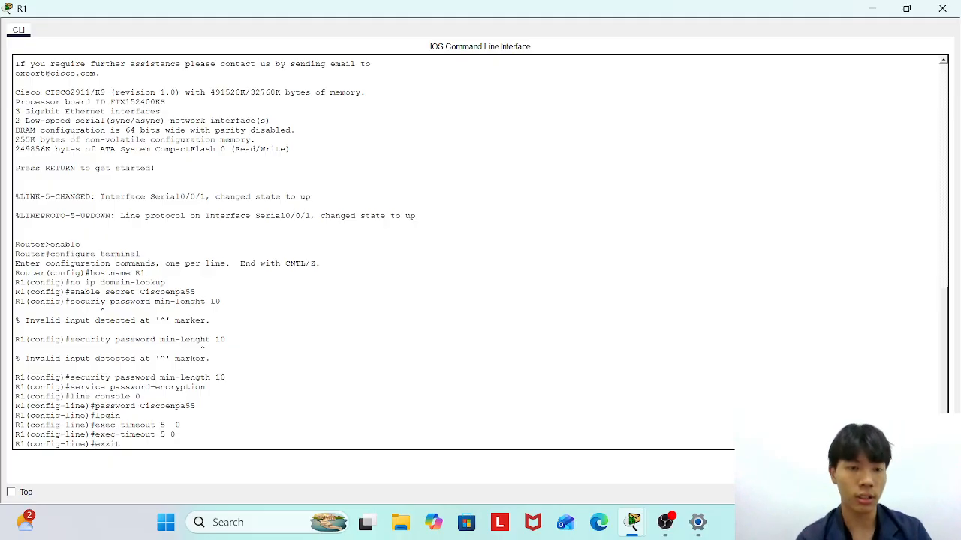
{"action": "key", "text": "BackSpace"}
{"action": "key", "text": "BackSpace"}
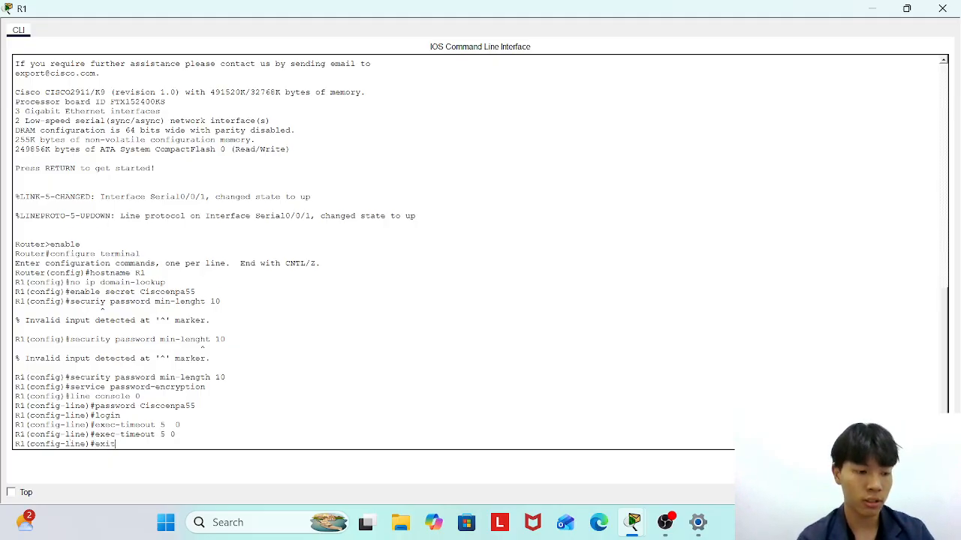
{"action": "key", "text": "Return"}
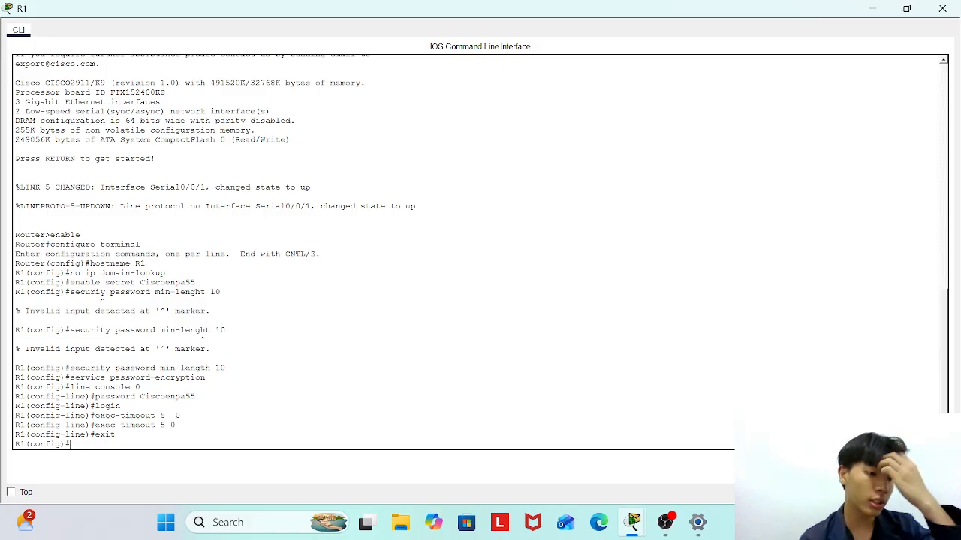
Add a banner motd delimited by # with the text 'Unauthorized access prohibited'.
{"action": "type", "text": "banner motf"}
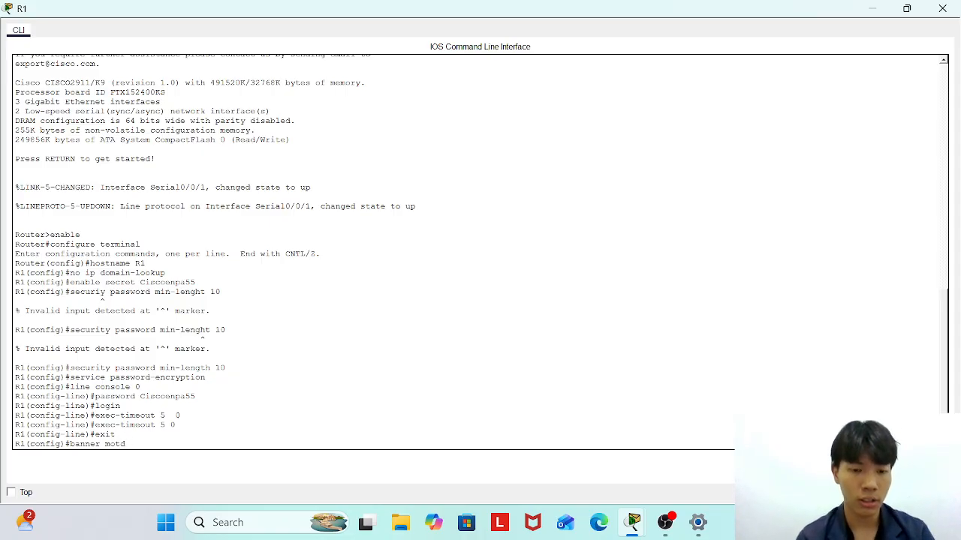
{"action": "type", "text": " #"}
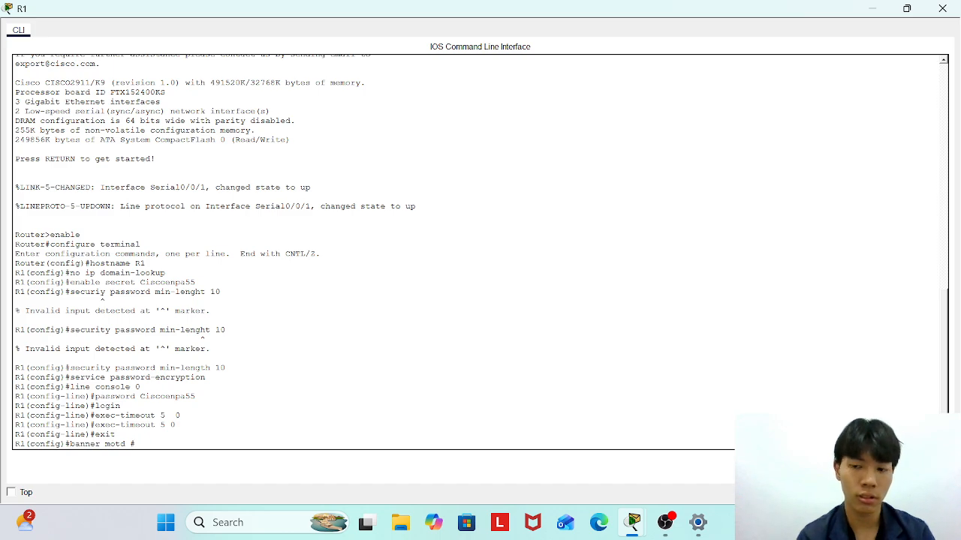
{"action": "key", "text": "Return"}
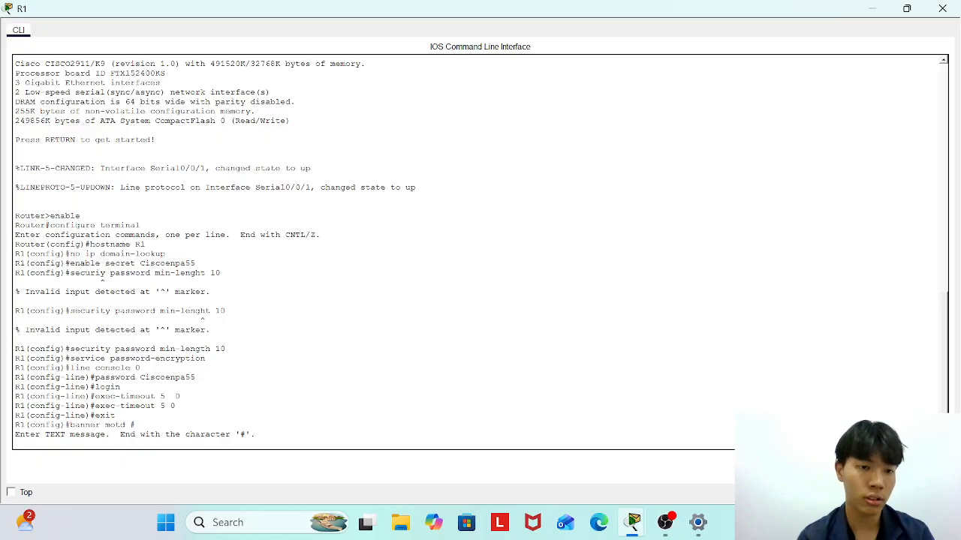
{"action": "type", "text": "Un"}
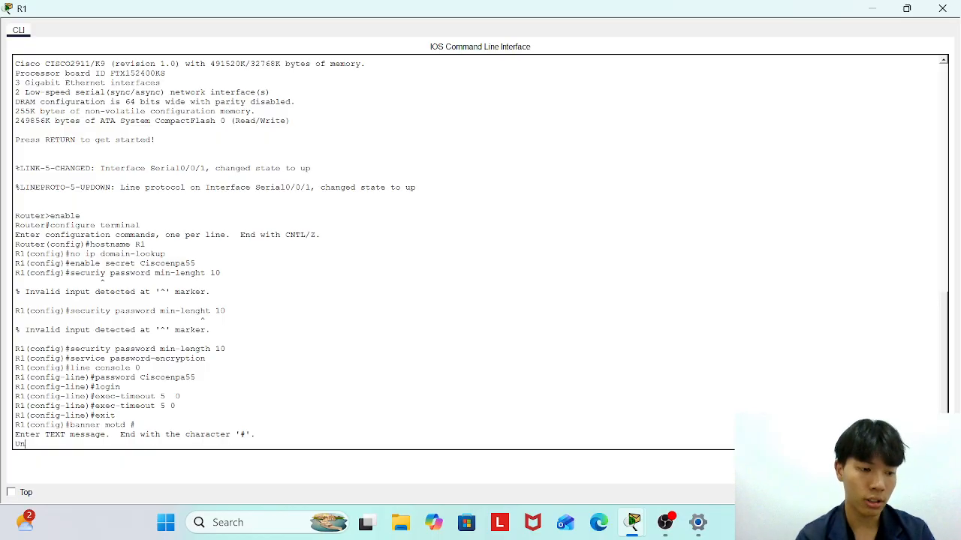
{"action": "type", "text": "autho"}
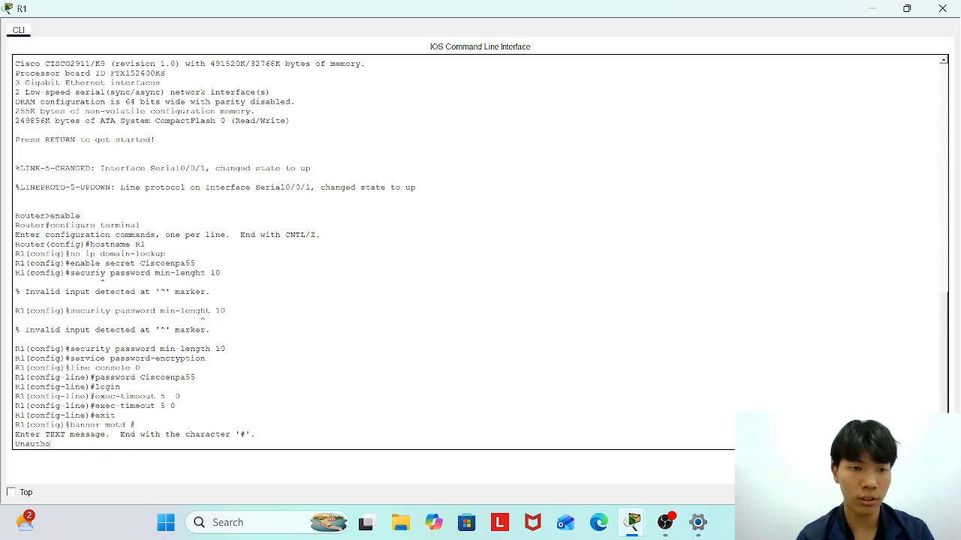
{"action": "type", "text": "rized"}
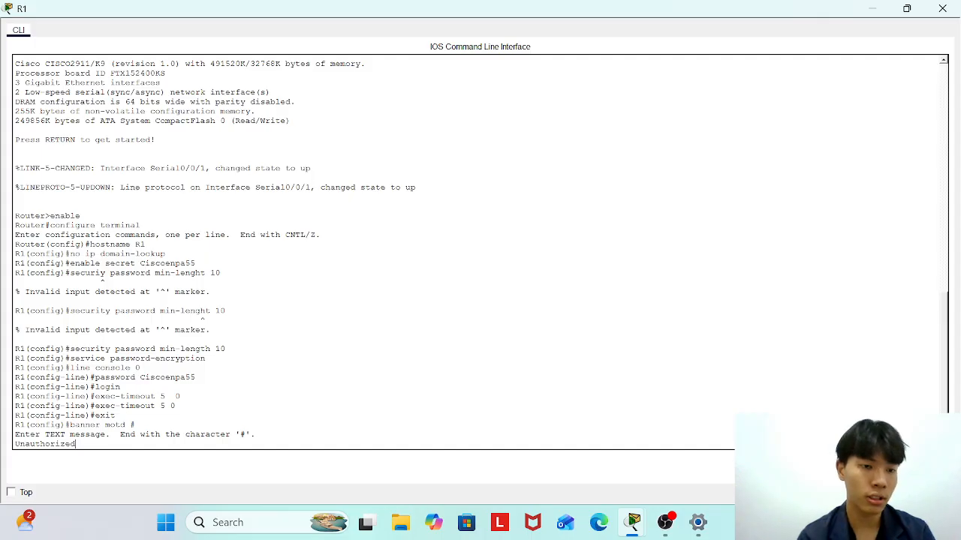
{"action": "type", "text": " acce"}
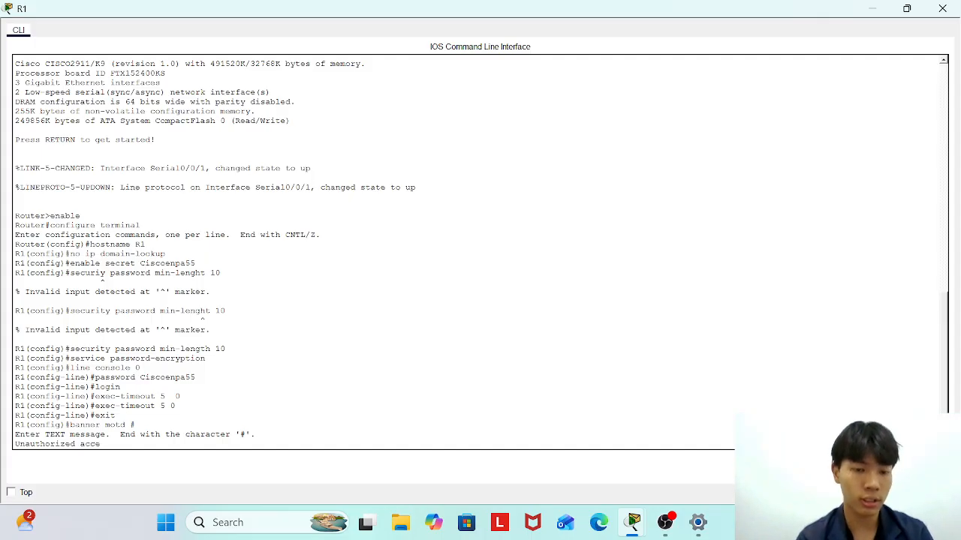
{"action": "type", "text": "ss pro"}
{"action": "type", "text": "hibited"}
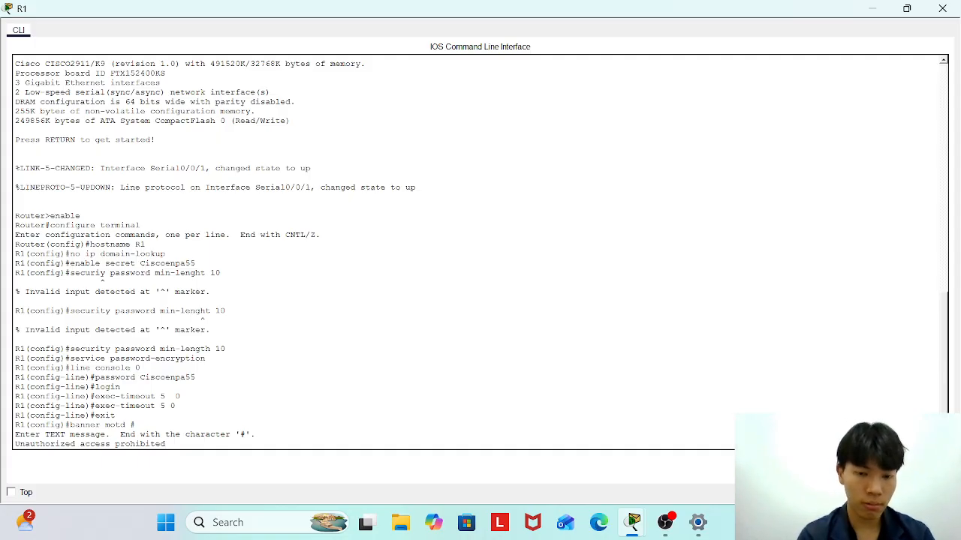
{"action": "type", "text": "#"}
{"action": "key", "text": "Return"}
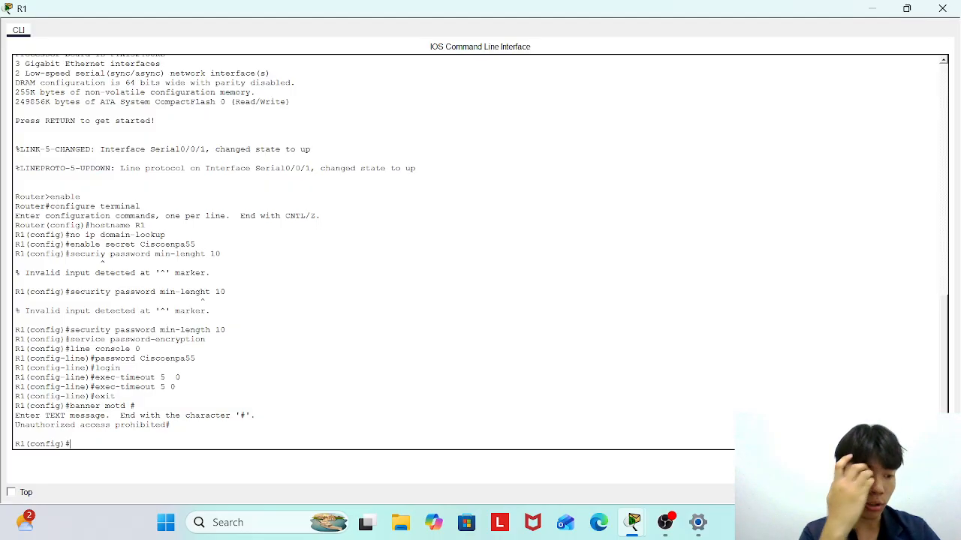
Enter 'login block-for 180 attempts 4 within 120' and set ip domain-name CCNA-lab.com.
{"action": "type", "text": "login"}
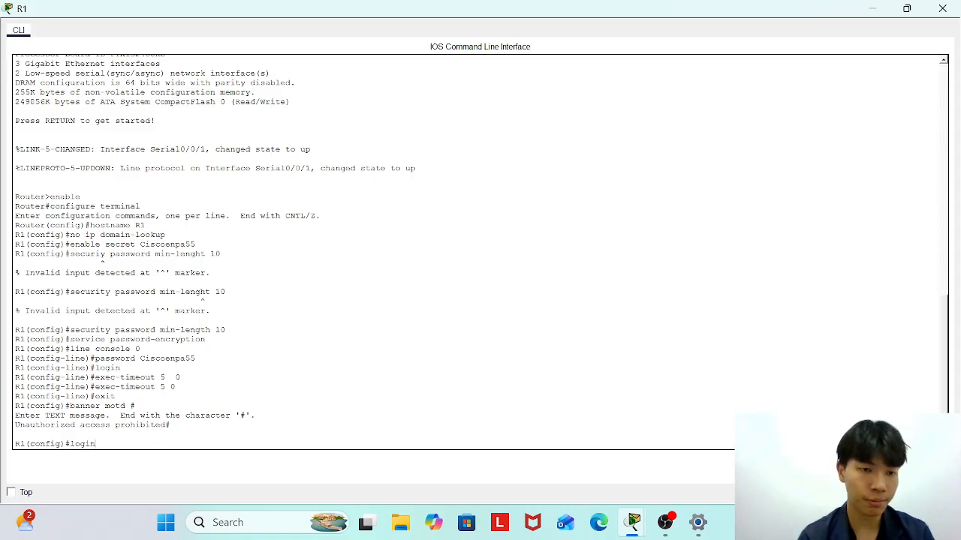
{"action": "type", "text": " block-for"}
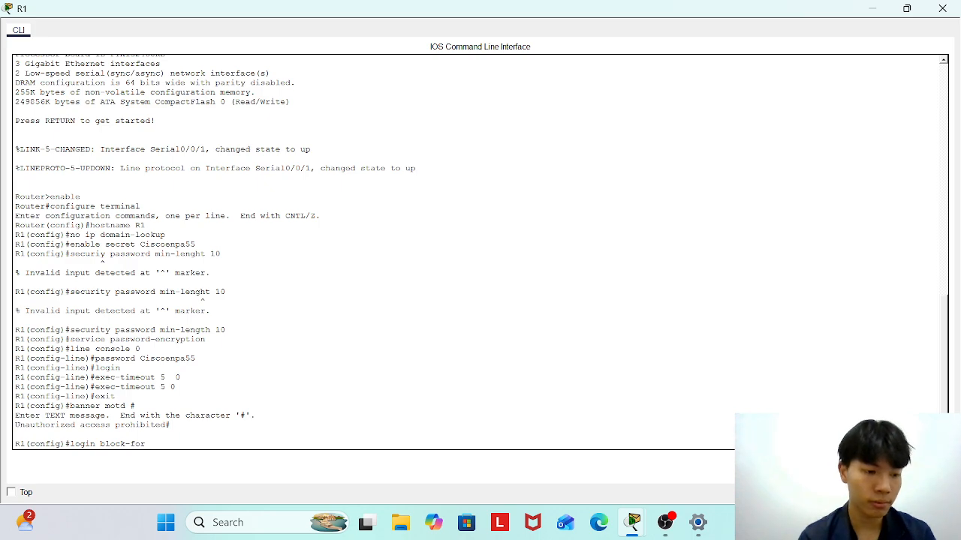
{"action": "type", "text": " 180 "}
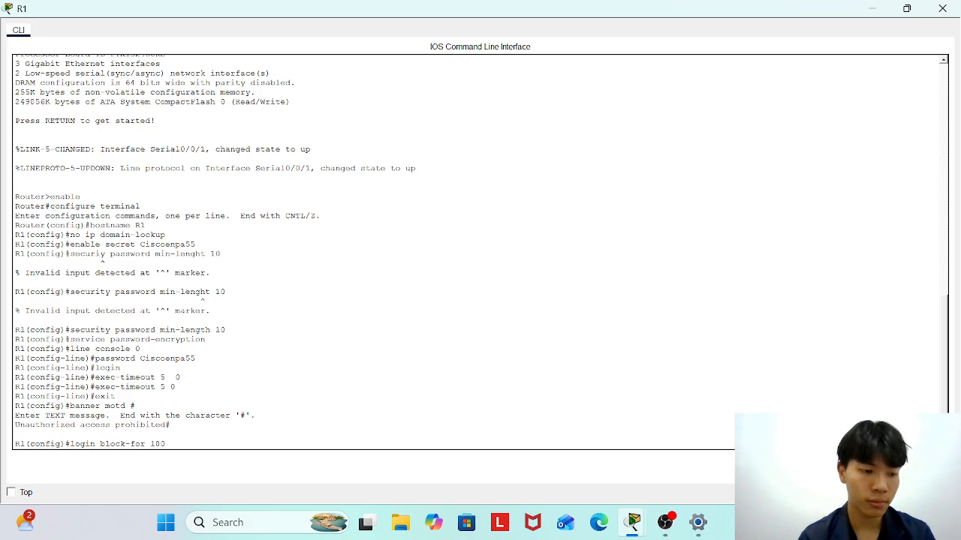
{"action": "type", "text": "attem"}
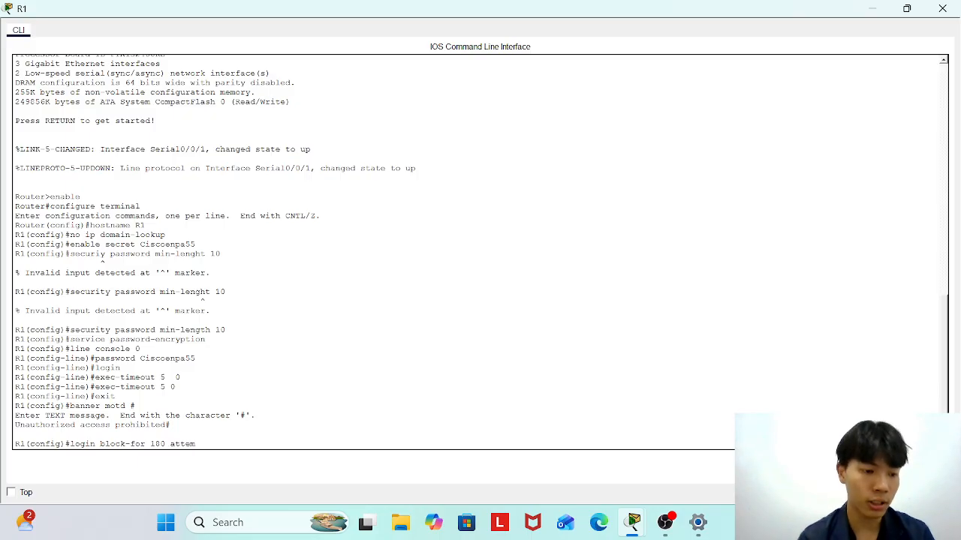
{"action": "type", "text": "pts"}
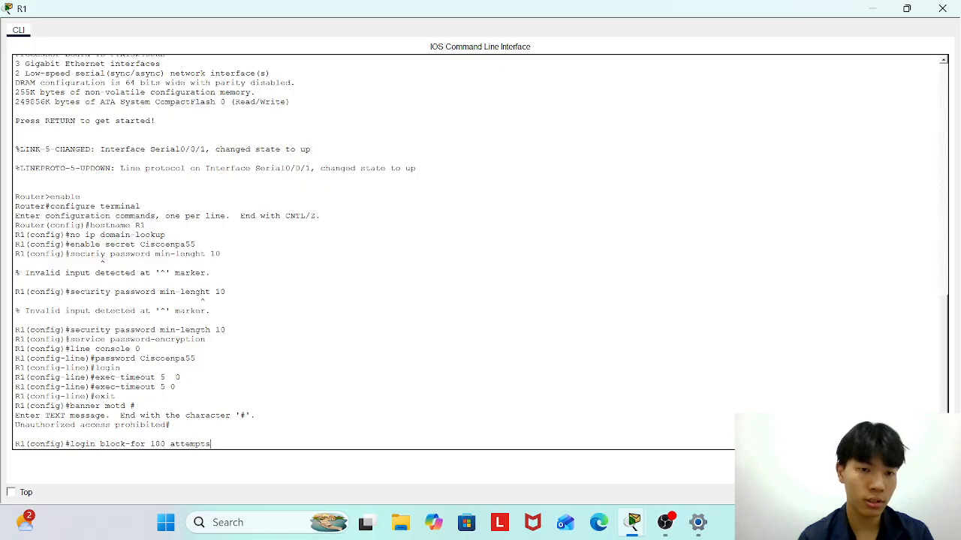
{"action": "type", "text": " 4 within"}
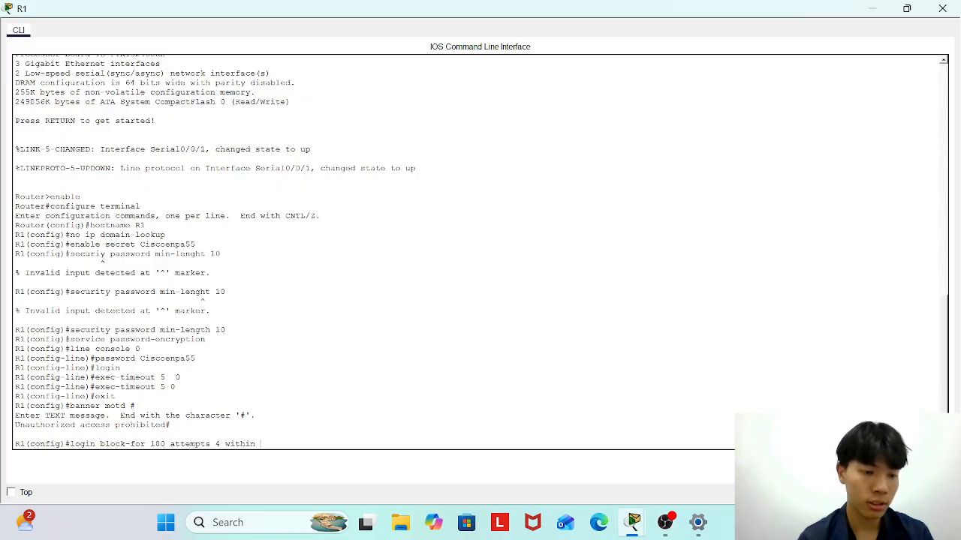
{"action": "type", "text": " 120"}
{"action": "key", "text": "Return"}
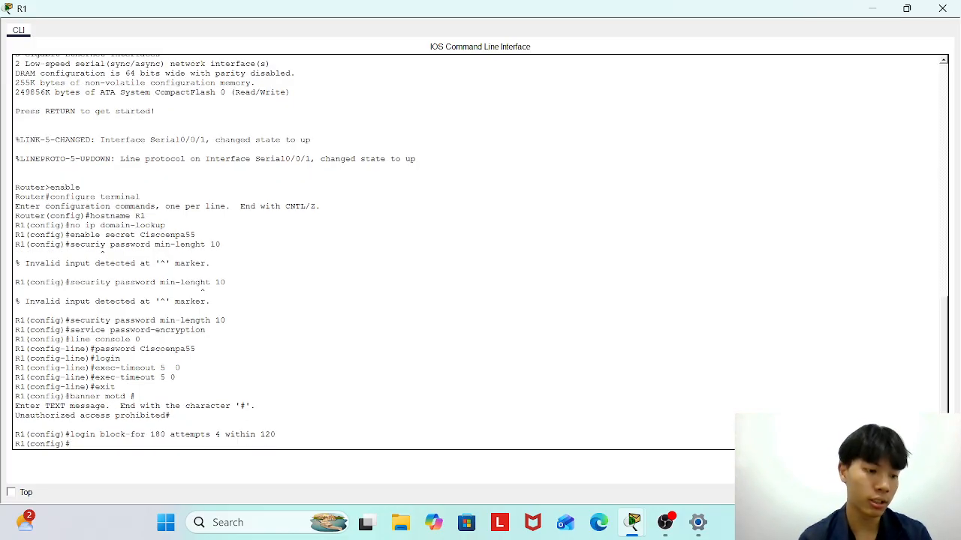
{"action": "type", "text": "ip domain-name"}
{"action": "key", "text": "Caps_Lock"}
{"action": "type", "text": "C"}
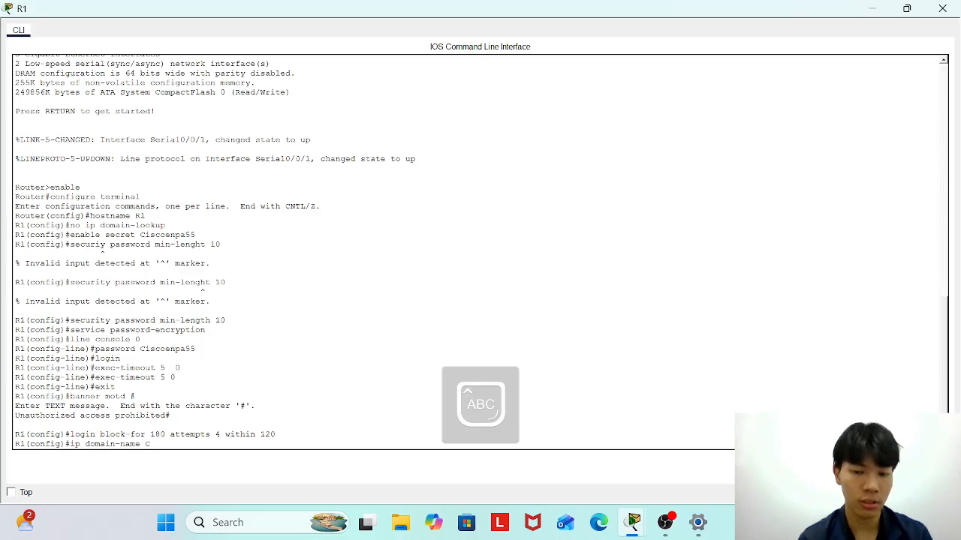
{"action": "type", "text": "CNA-"}
{"action": "key", "text": "Caps_Lock"}
{"action": "type", "text": "lab."}
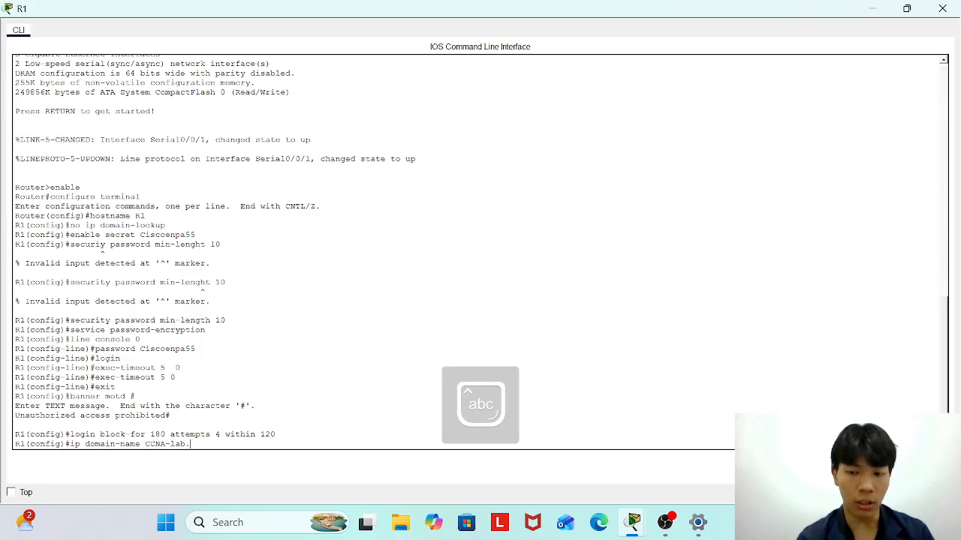
{"action": "type", "text": "com"}
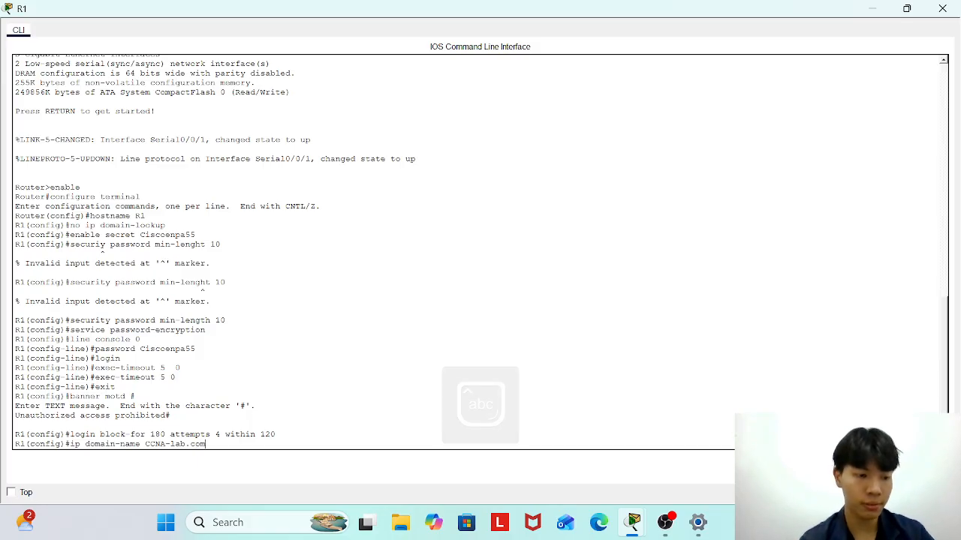
{"action": "key", "text": "Return"}
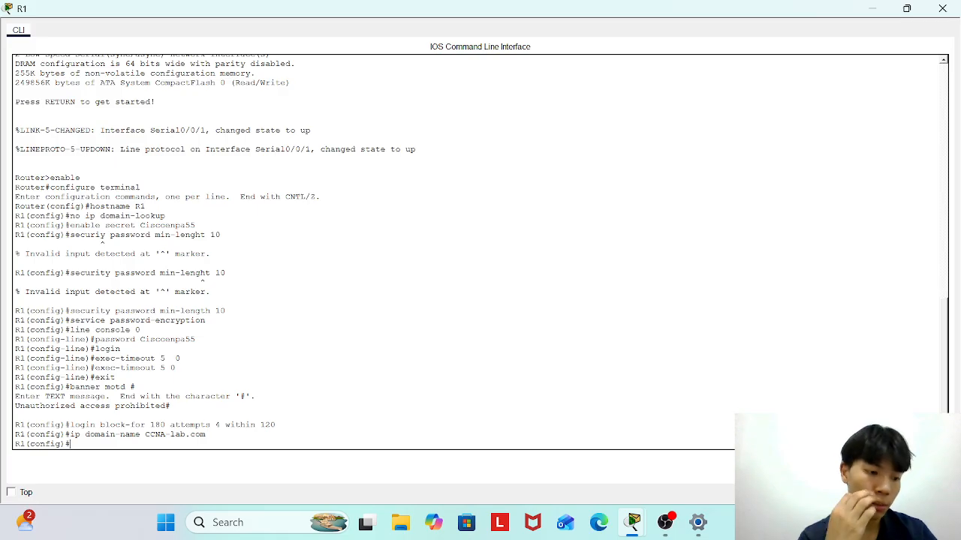
Create a local admin username with privilege 15 and a secret password.
{"action": "type", "text": "usern"}
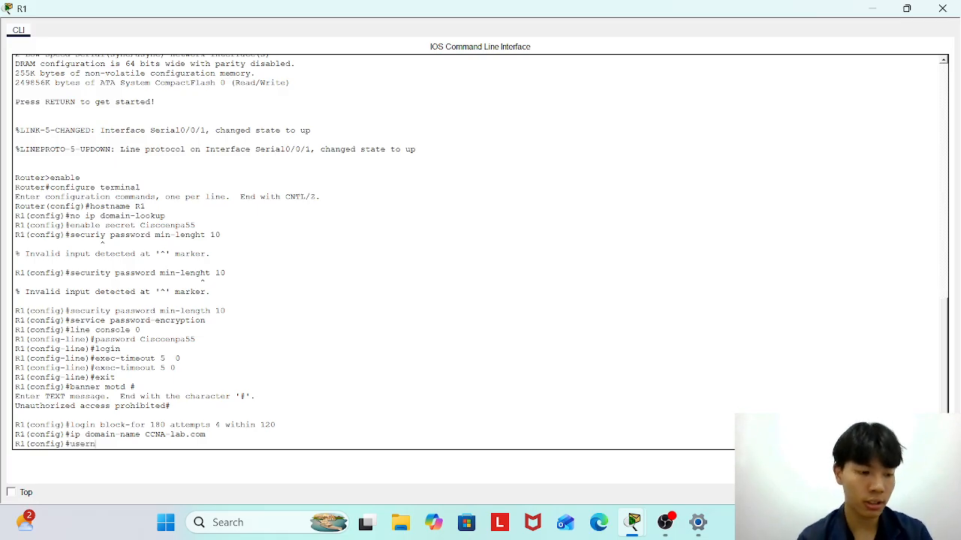
{"action": "type", "text": "ame Admin1 "}
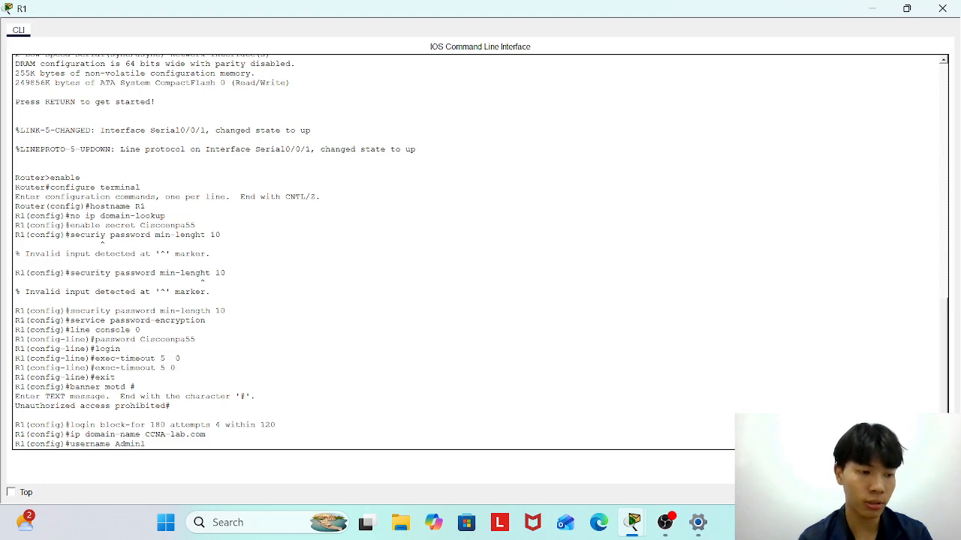
{"action": "type", "text": "priviege"}
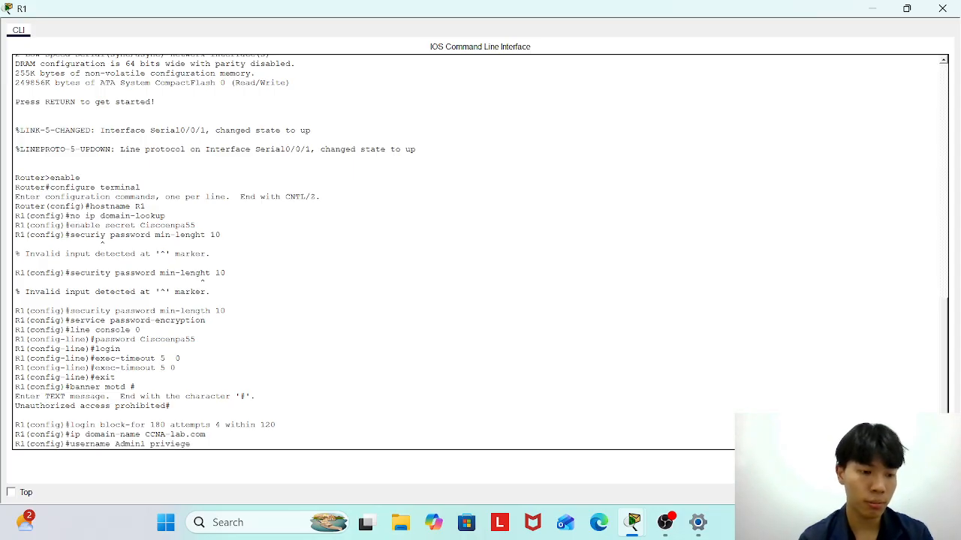
{"action": "key", "text": "BackSpace"}
{"action": "key", "text": "BackSpace"}
{"action": "key", "text": "BackSpace"}
{"action": "type", "text": "lege"}
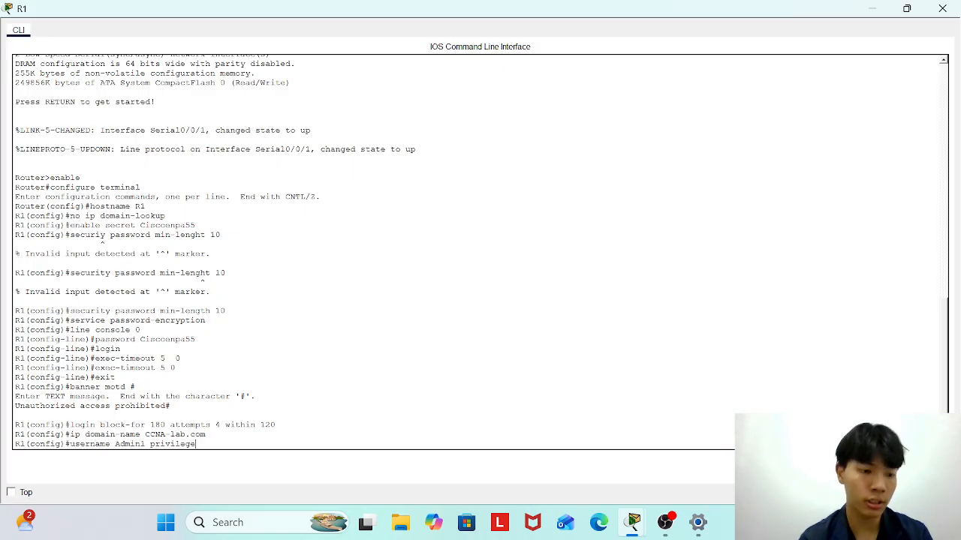
{"action": "type", "text": " 15 secret"}
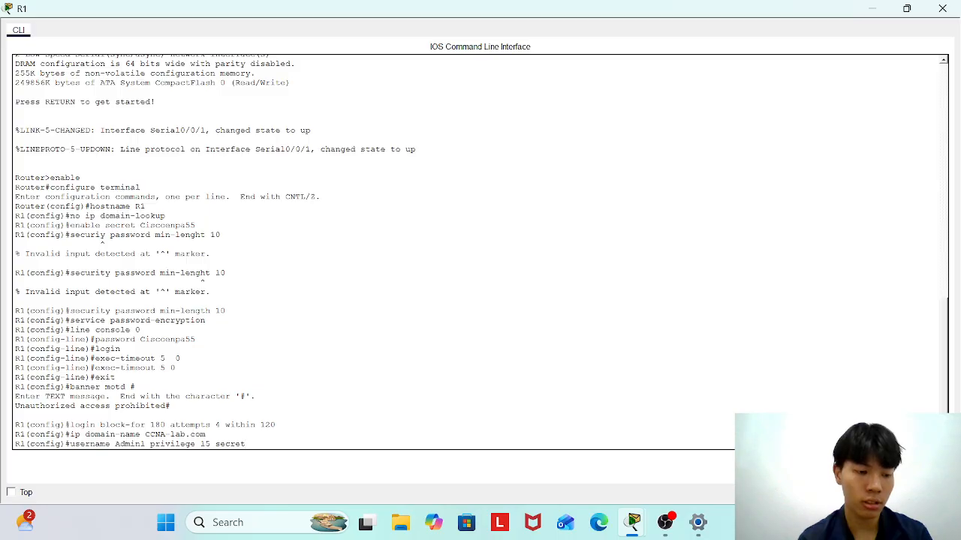
{"action": "type", "text": "Admin"}
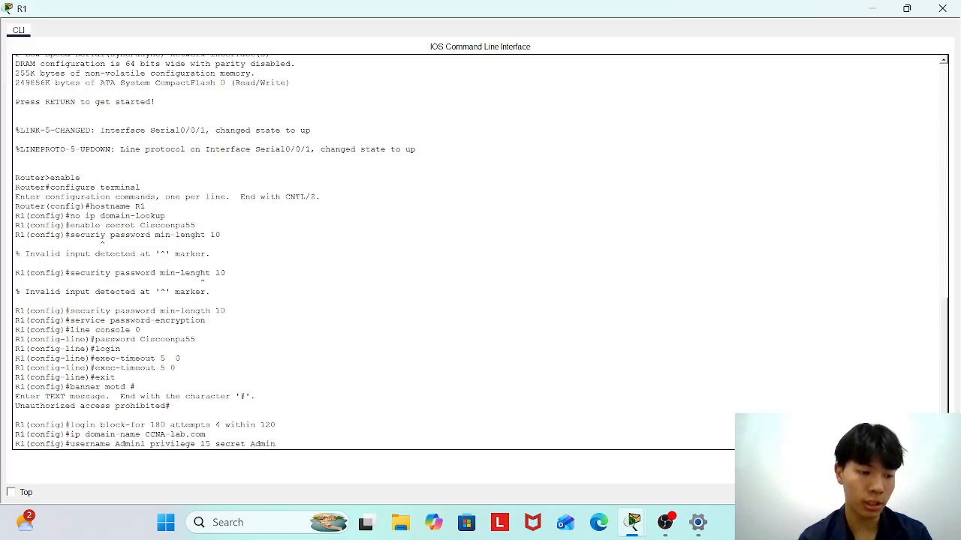
{"action": "type", "text": "1pa55"}
{"action": "key", "text": "Return"}
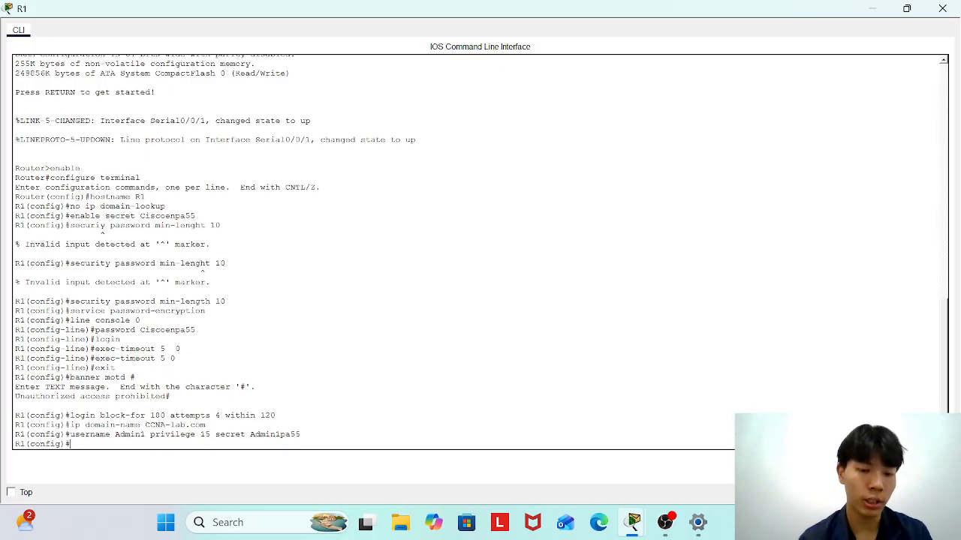
Run 'crypto key generate rsa' and choose a 1024-bit modulus.
{"action": "type", "text": "crypto"}
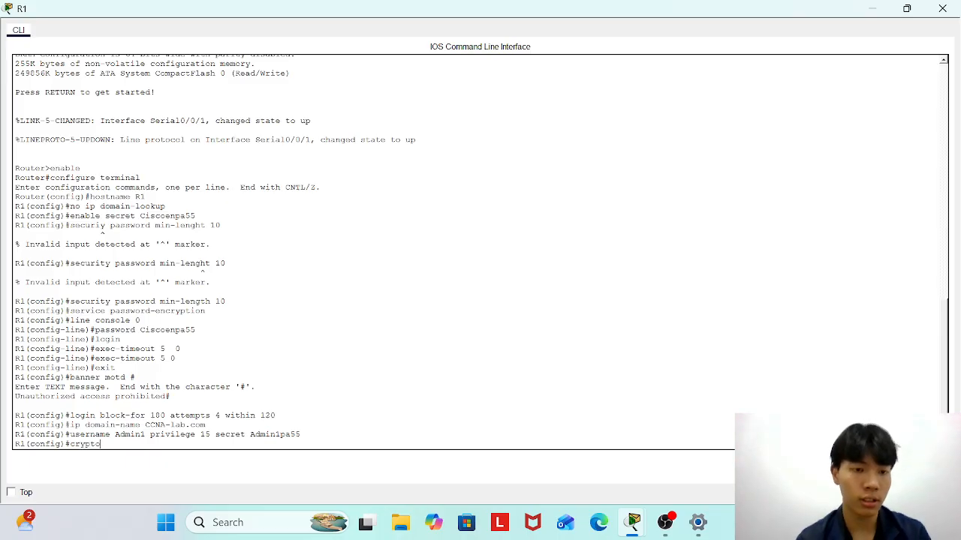
{"action": "type", "text": " ke"}
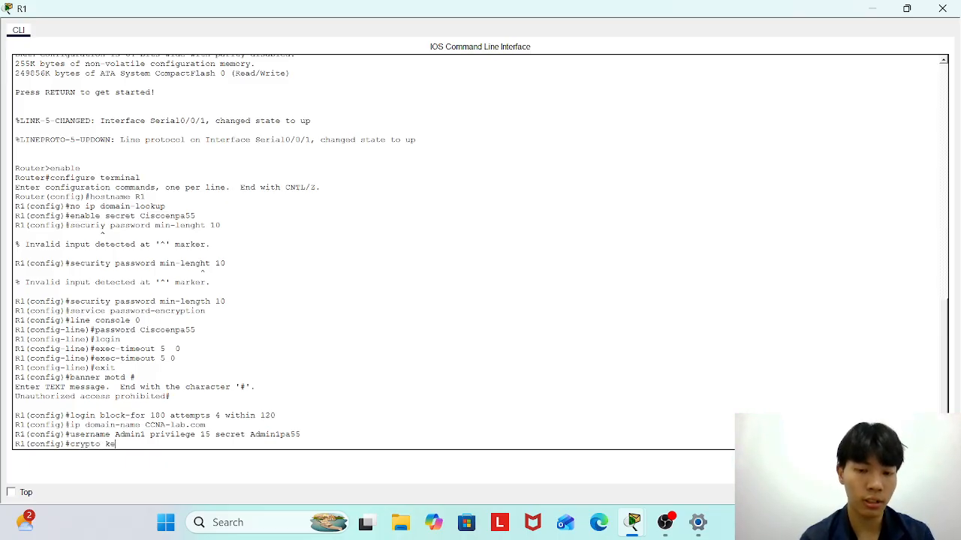
{"action": "type", "text": "y generate"}
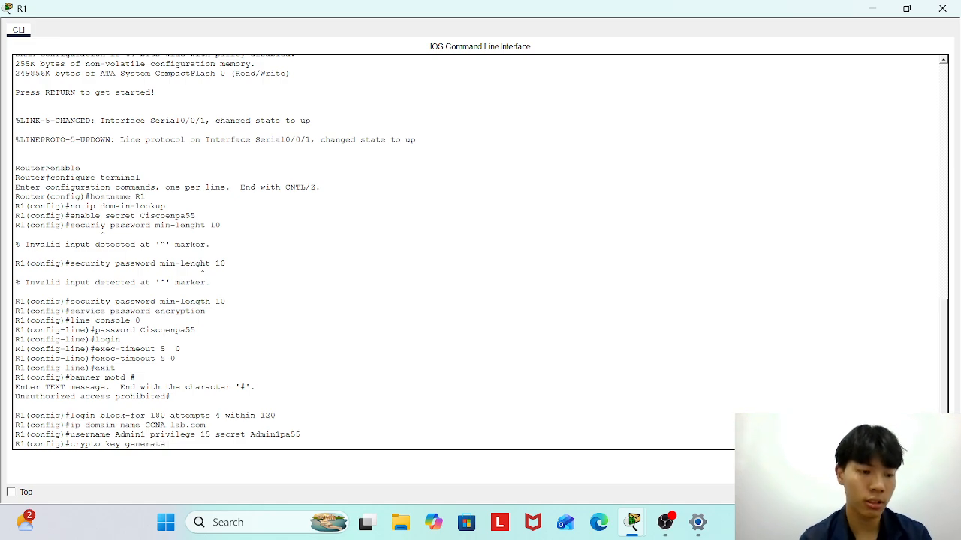
{"action": "type", "text": " rsa"}
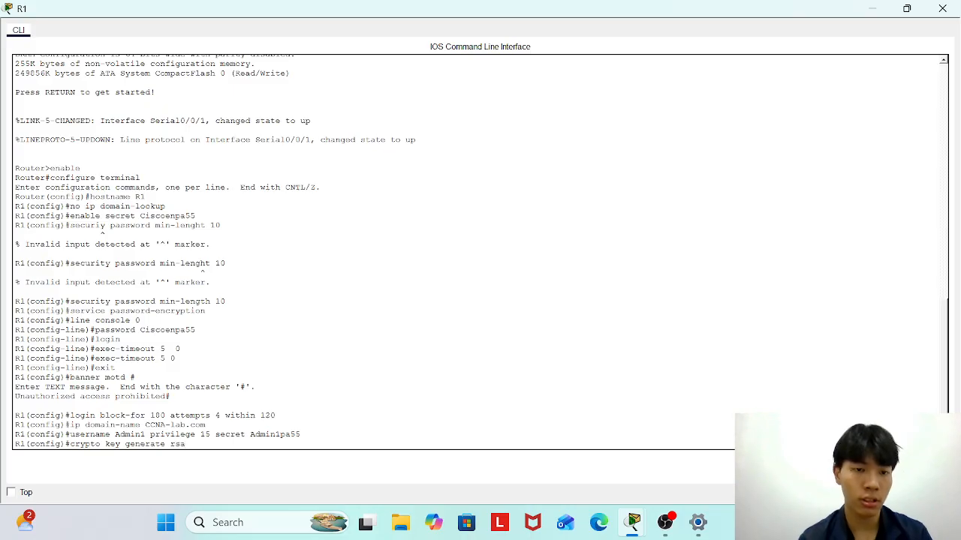
{"action": "key", "text": "Return"}
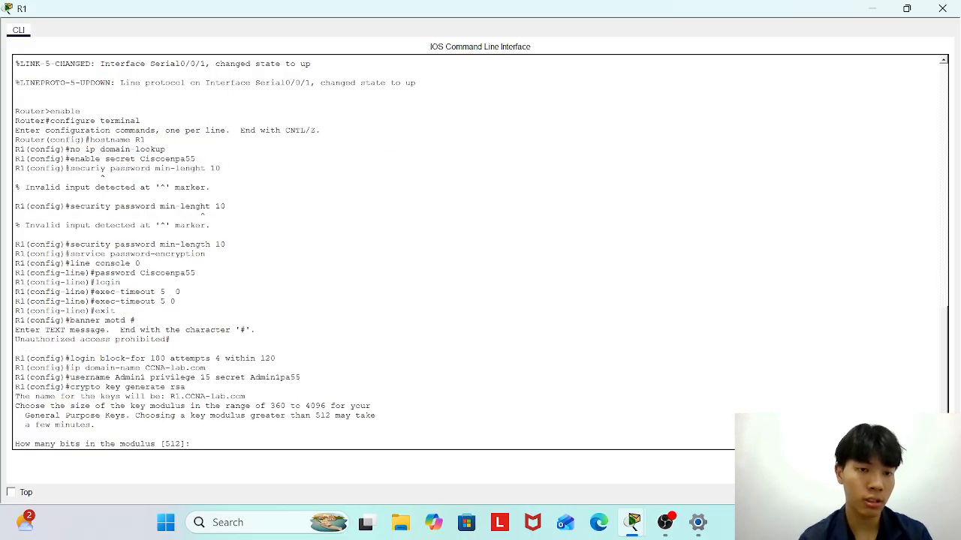
{"action": "type", "text": "1024"}
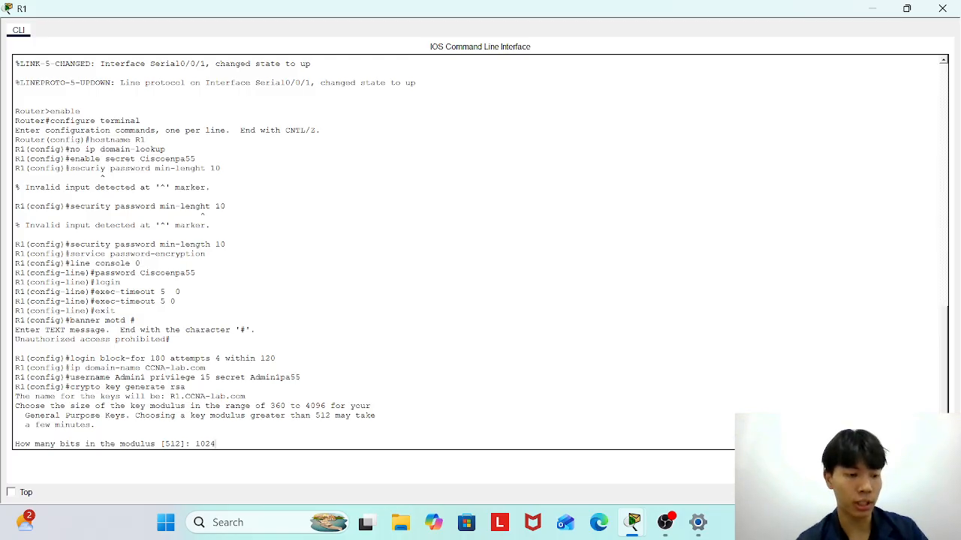
{"action": "key", "text": "Return"}
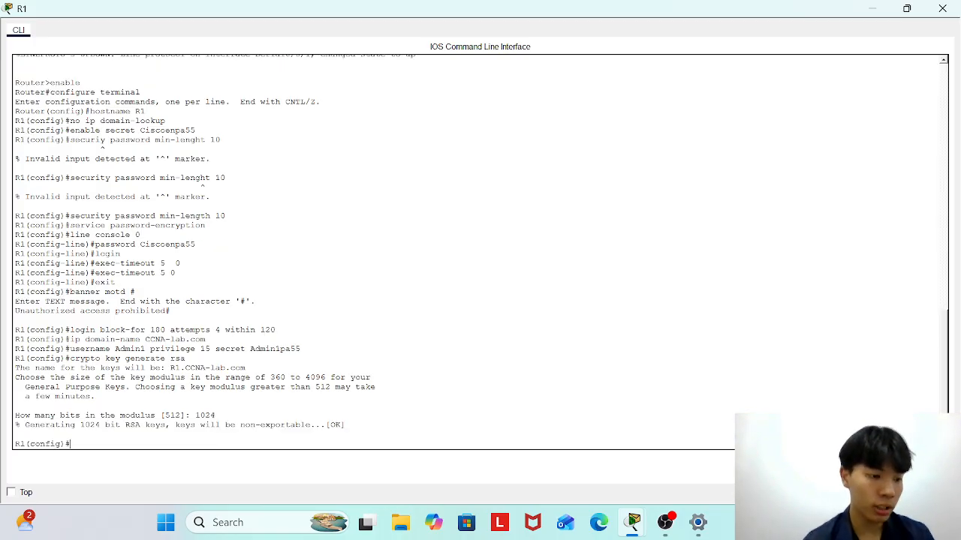
{"action": "type", "text": "ip s"}
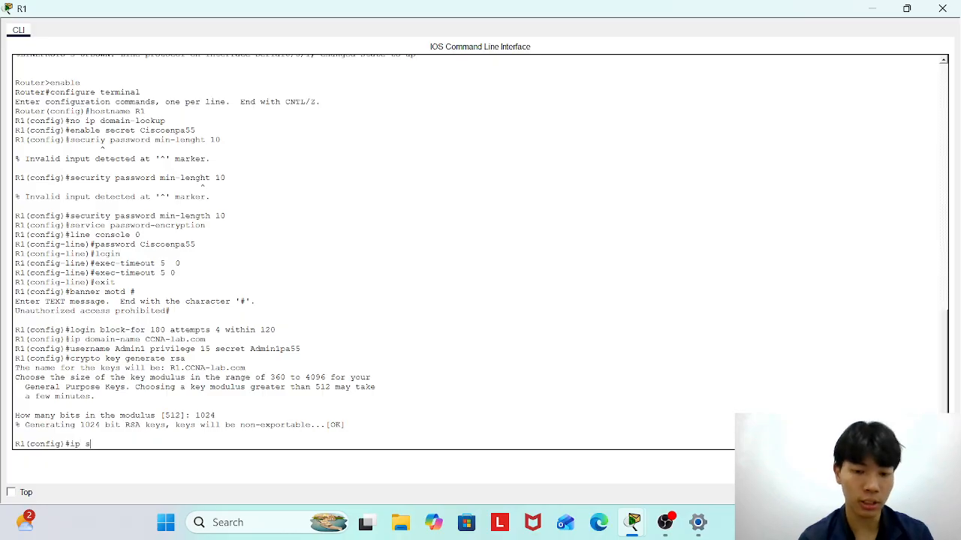
{"action": "type", "text": "sh version"}
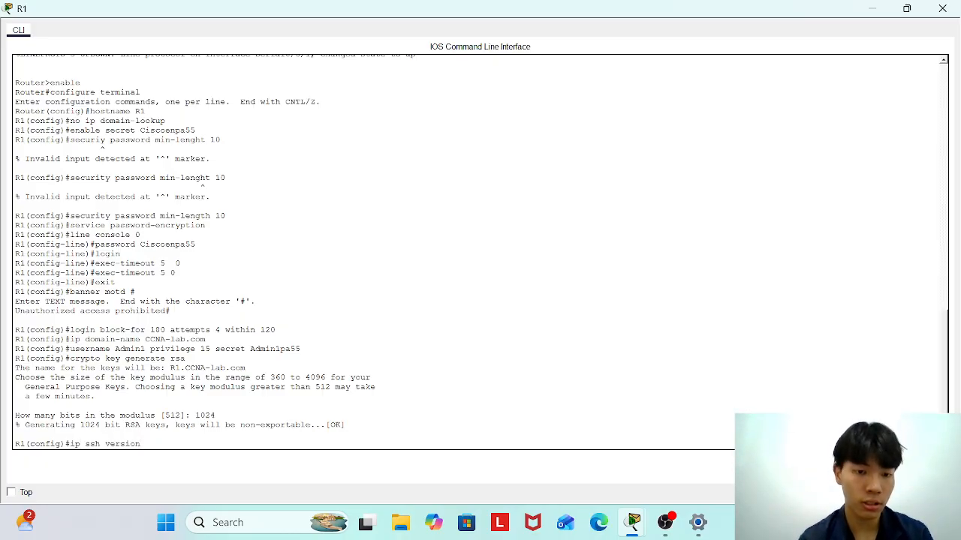
{"action": "type", "text": " 2"}
Apply ip ssh version 2, then set vty 0 4 to SSH-only, login local, exec-timeout 5 0.
{"action": "key", "text": "Return"}
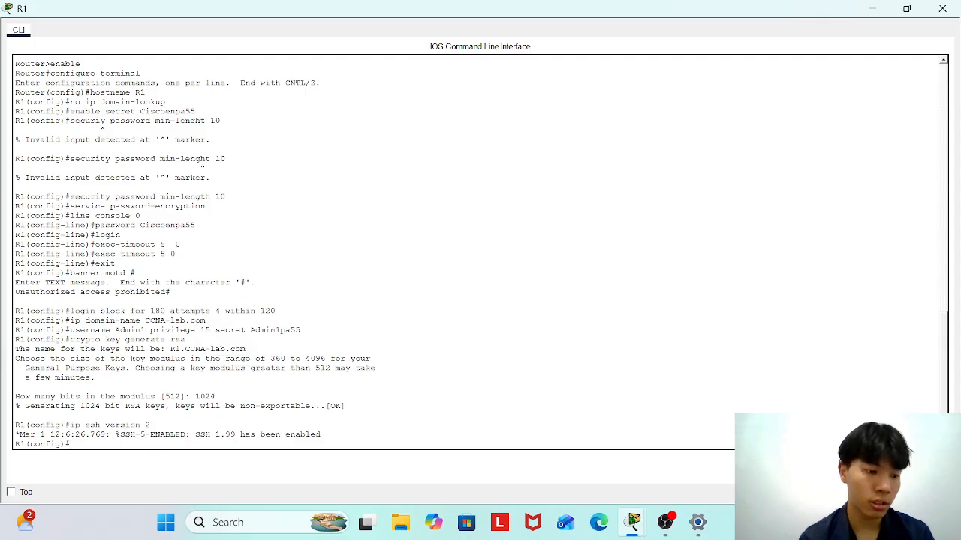
{"action": "type", "text": "line vty 0 4"}
{"action": "key", "text": "Return"}
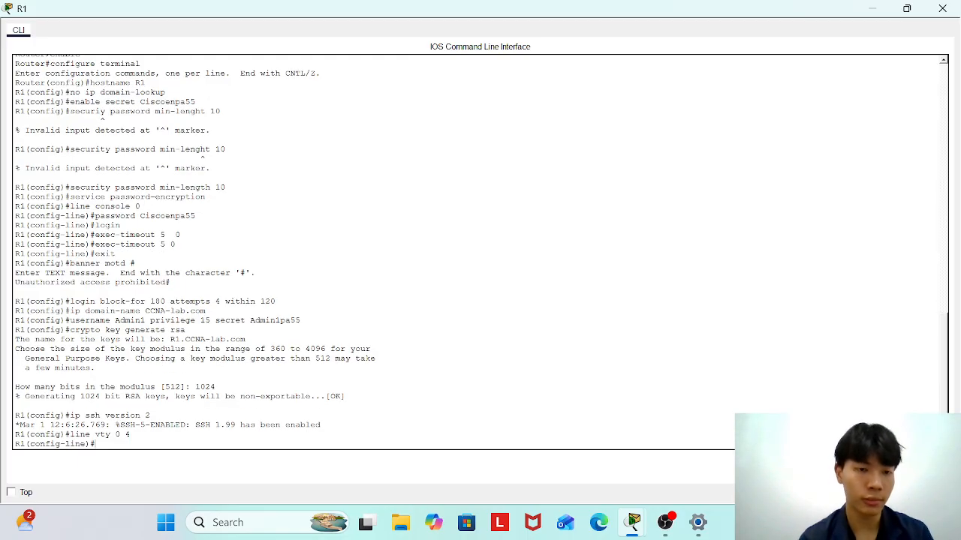
{"action": "type", "text": "tra"}
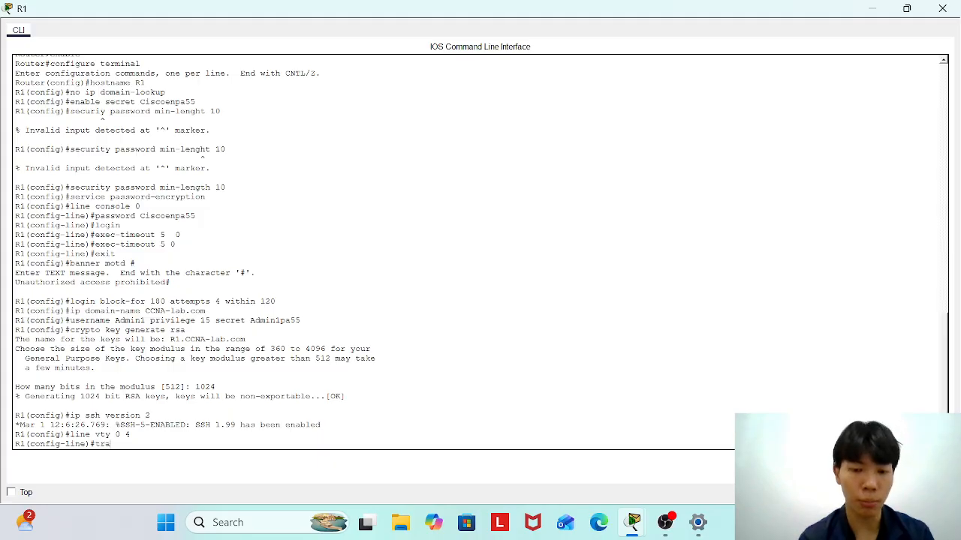
{"action": "type", "text": "nsport"}
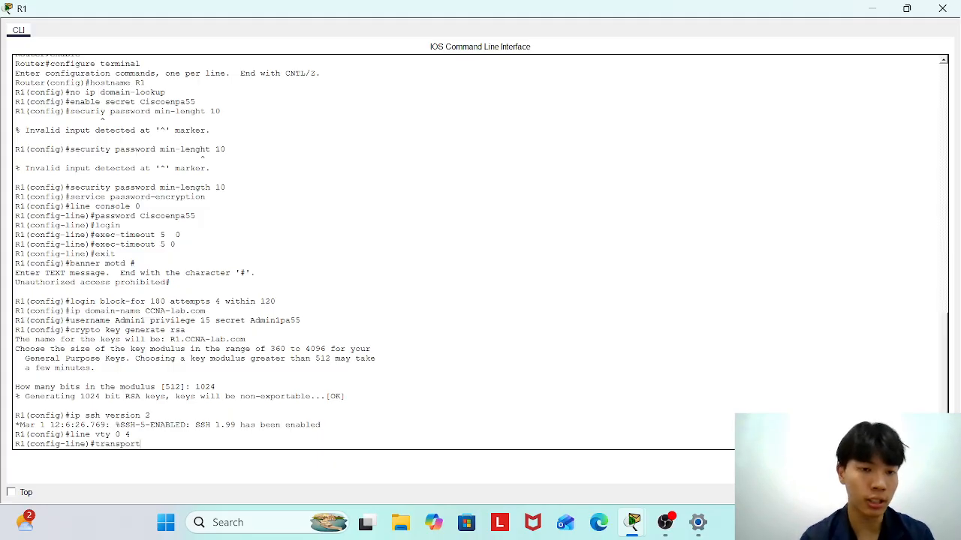
{"action": "type", "text": " input "}
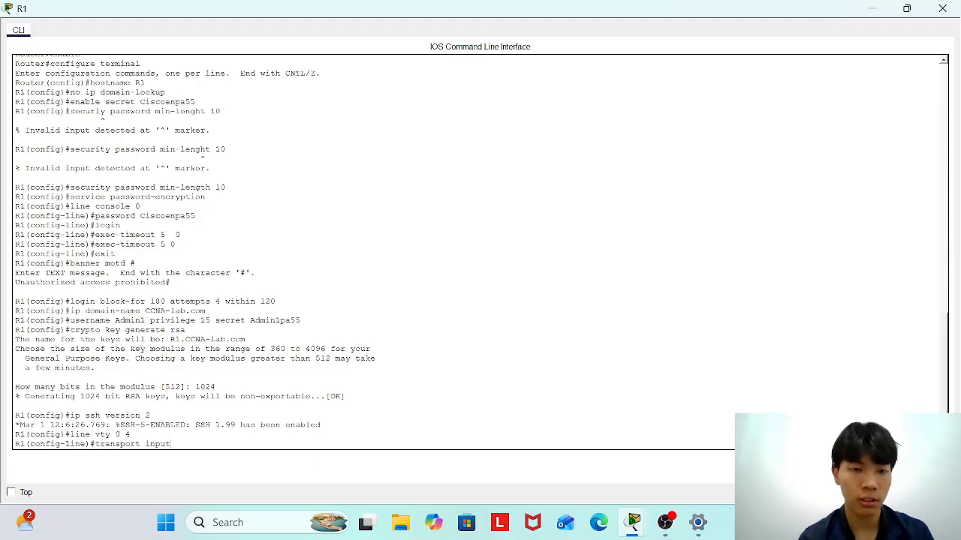
{"action": "type", "text": "ssh"}
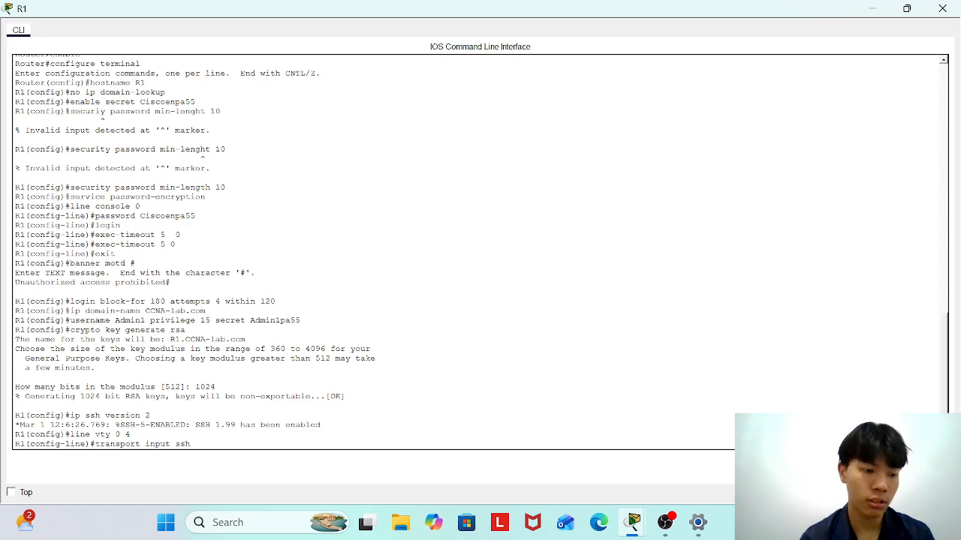
{"action": "key", "text": "Return"}
{"action": "type", "text": "login local"}
{"action": "key", "text": "Return"}
{"action": "type", "text": "exec"}
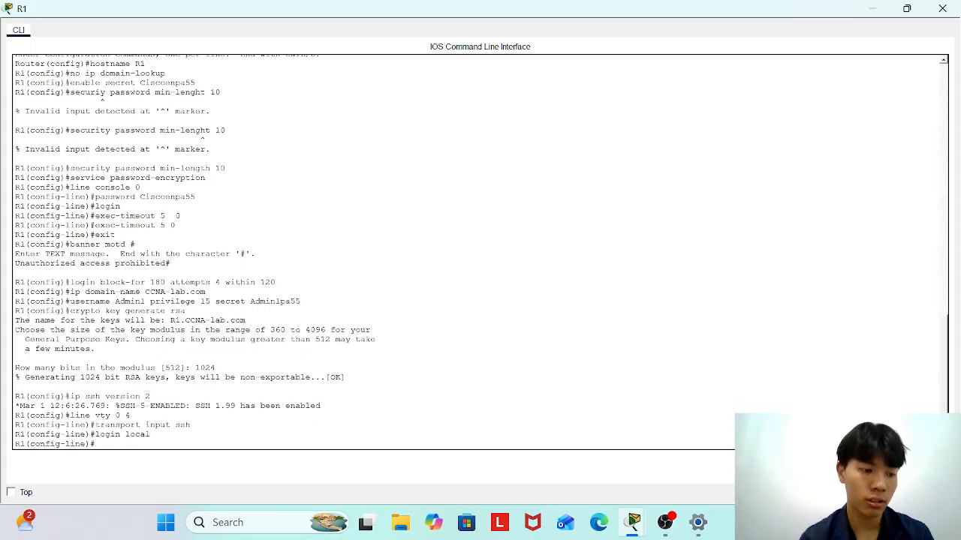
{"action": "type", "text": "-timeout"}
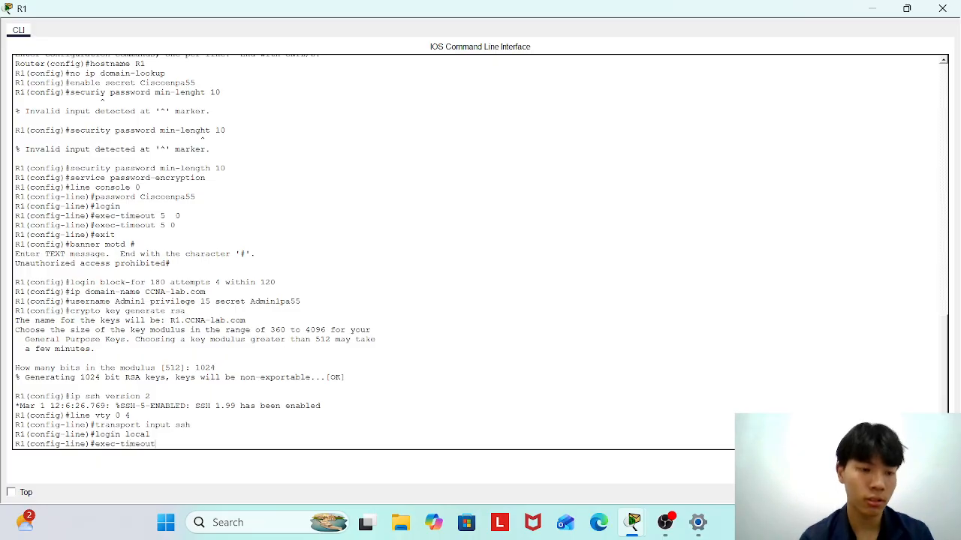
{"action": "type", "text": " 5 0"}
{"action": "key", "text": "Return"}
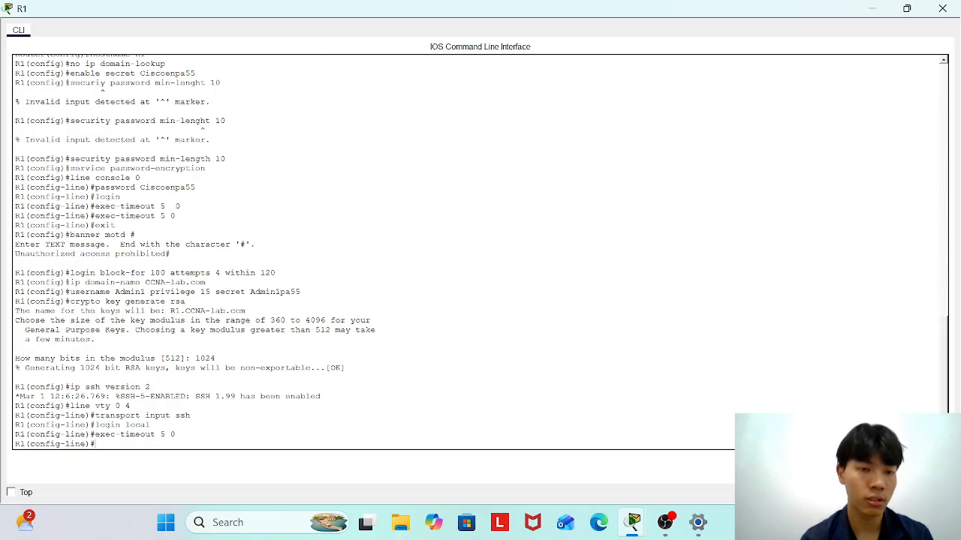
{"action": "type", "text": "exit"}
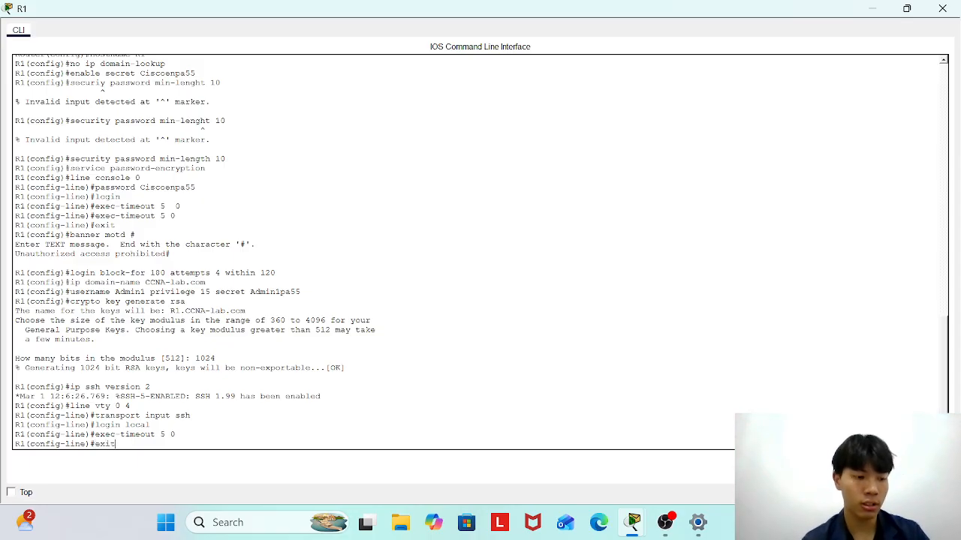
{"action": "key", "text": "Return"}
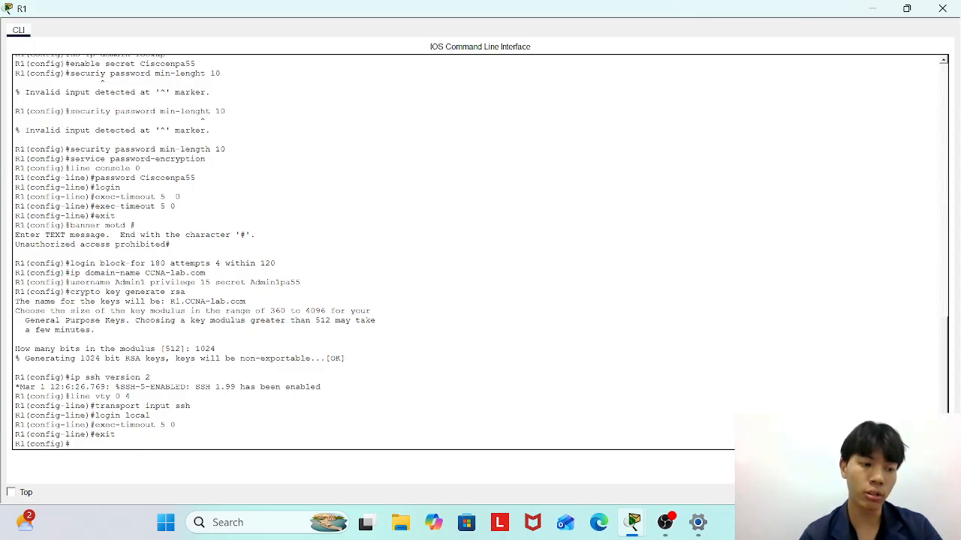
On g0/0, set IP 192.168.0.1 255.255.255.128 and IPv6 2001:db8:acad::1/64.
{"action": "type", "text": "interface"}
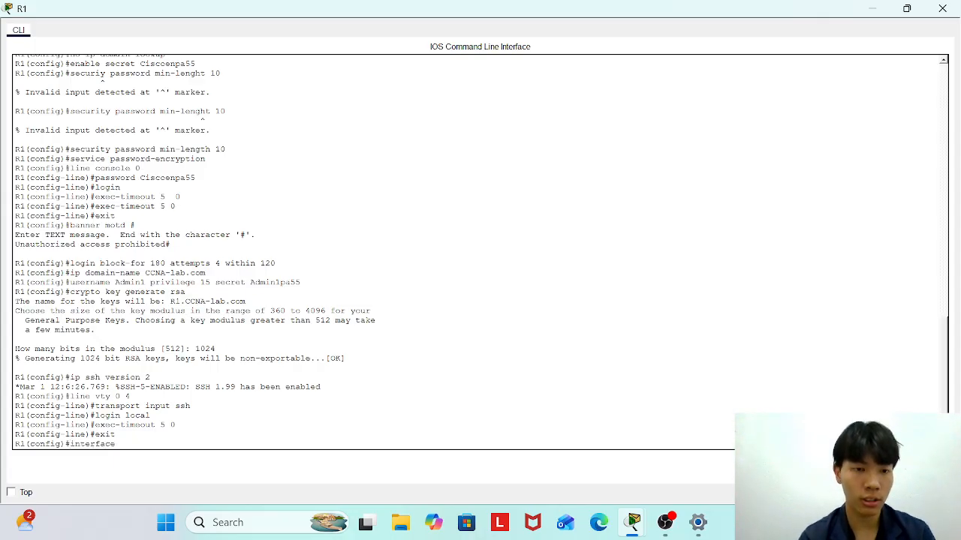
{"action": "type", "text": " g0/0"}
{"action": "key", "text": "Return"}
{"action": "key", "text": "Return"}
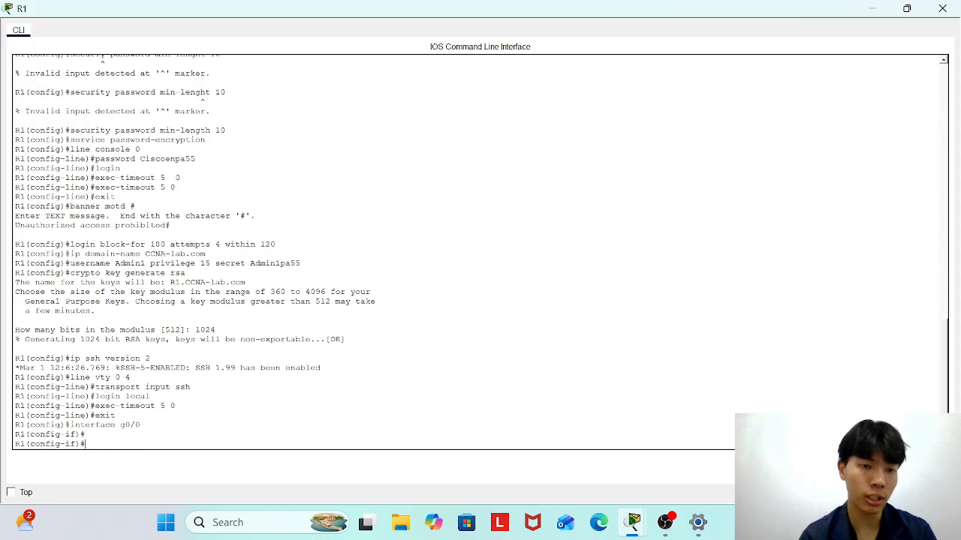
{"action": "type", "text": "ip address 19"}
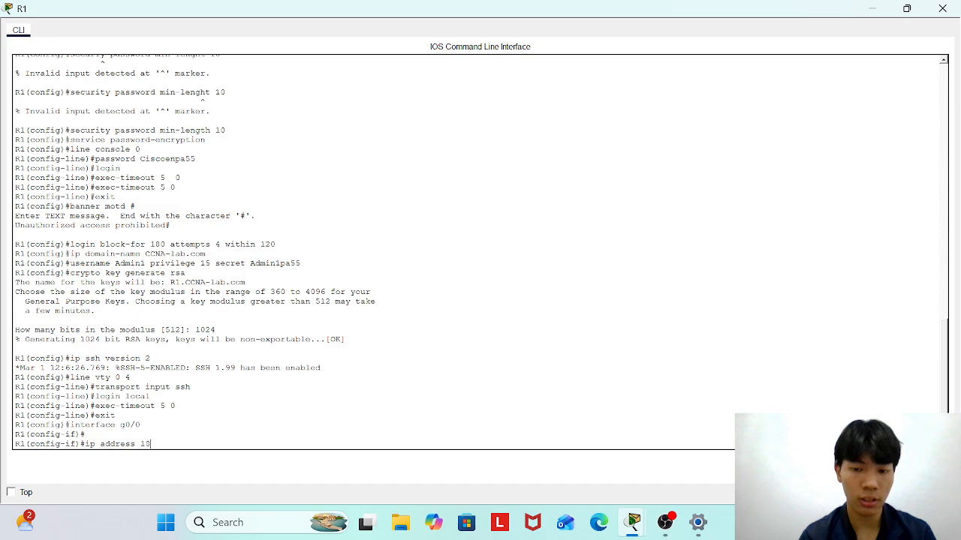
{"action": "type", "text": "2.168.0.1"}
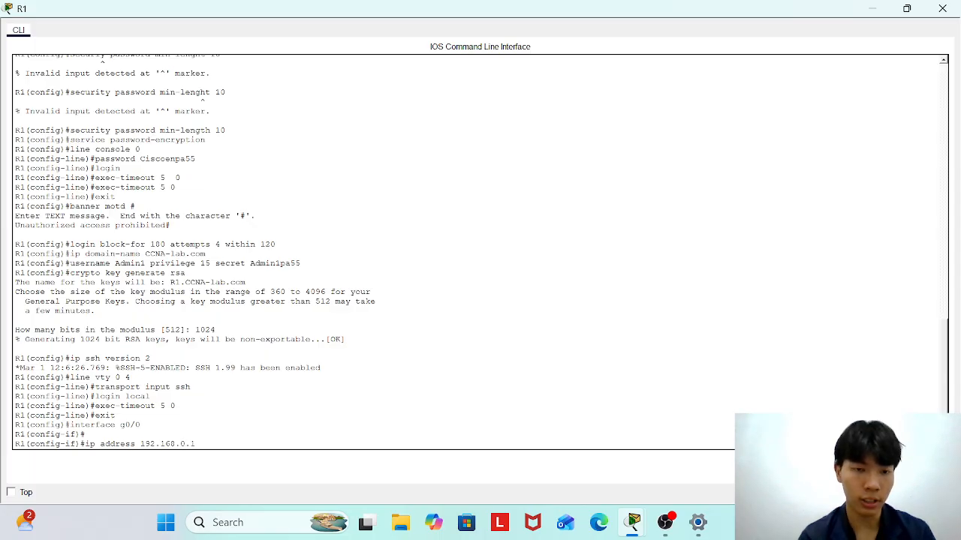
{"action": "type", "text": " 25525"}
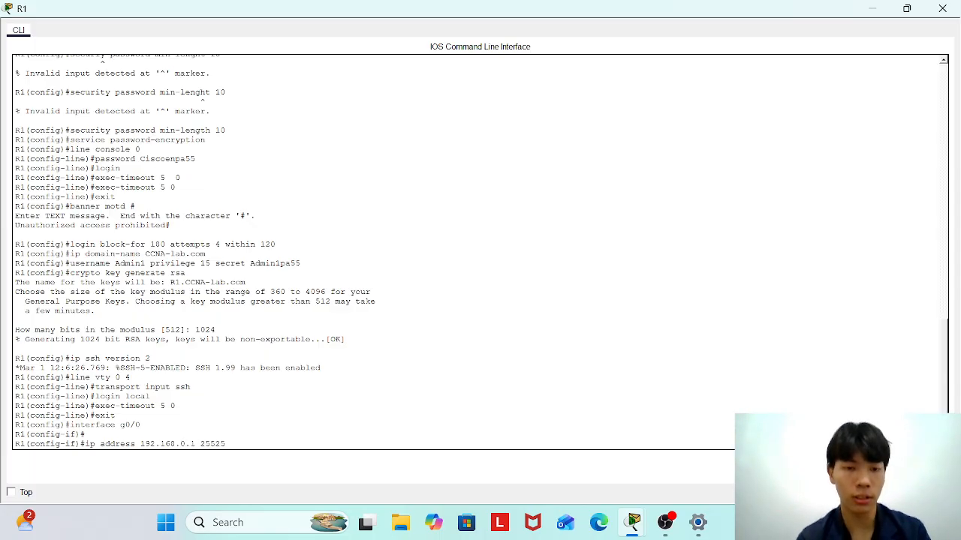
{"action": "key", "text": "BackSpace"}
{"action": "key", "text": "BackSpace"}
{"action": "key", "text": "BackSpace"}
{"action": "type", "text": "5"}
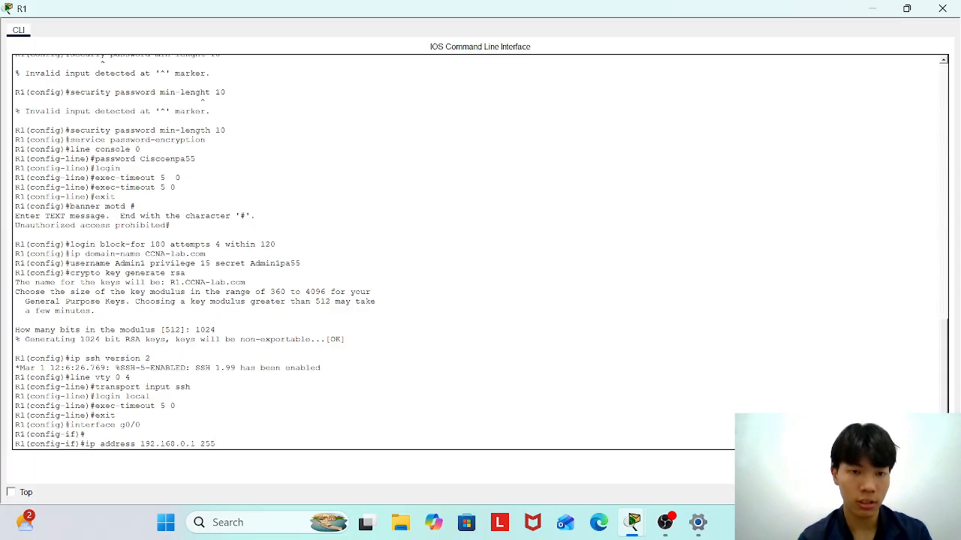
{"action": "type", "text": ".255.255.12"}
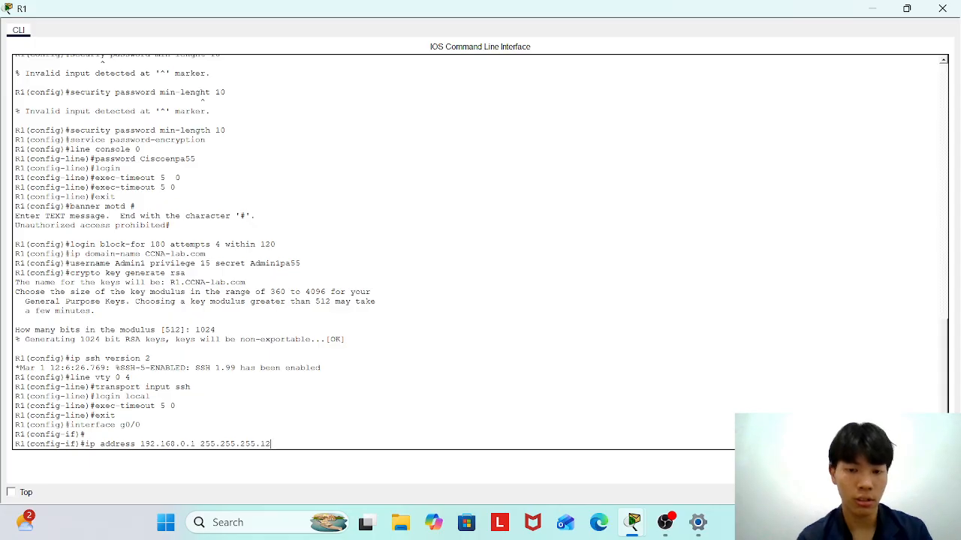
{"action": "type", "text": "8"}
{"action": "key", "text": "Return"}
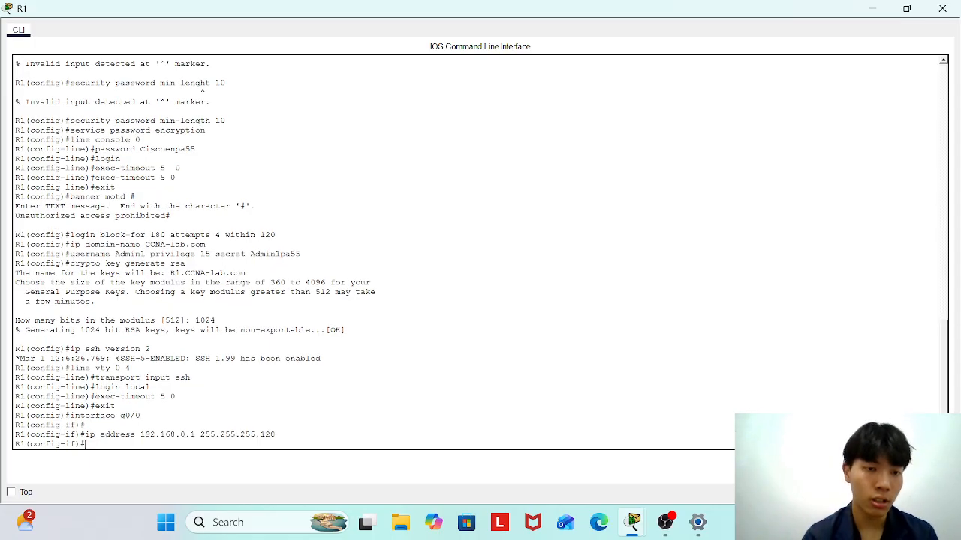
{"action": "type", "text": "ipv6"}
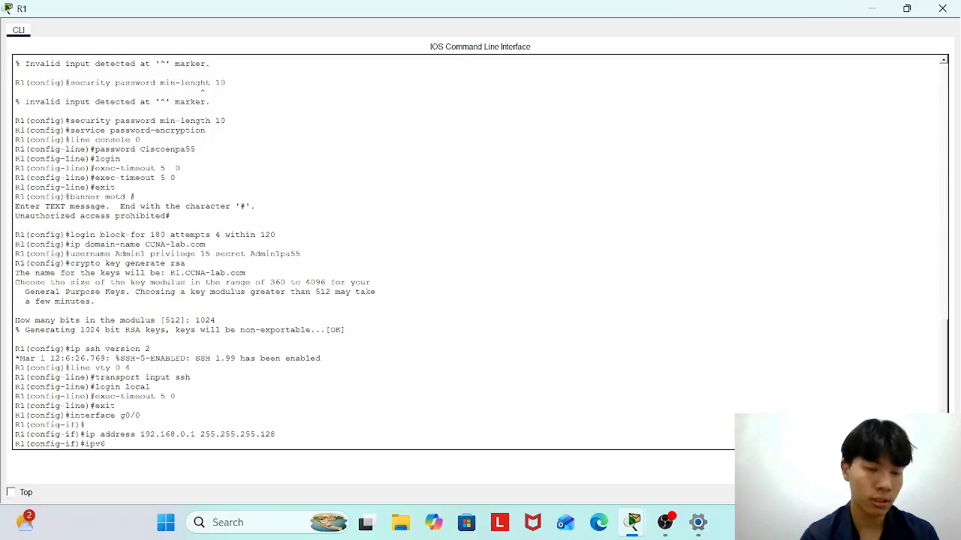
{"action": "type", "text": " address"}
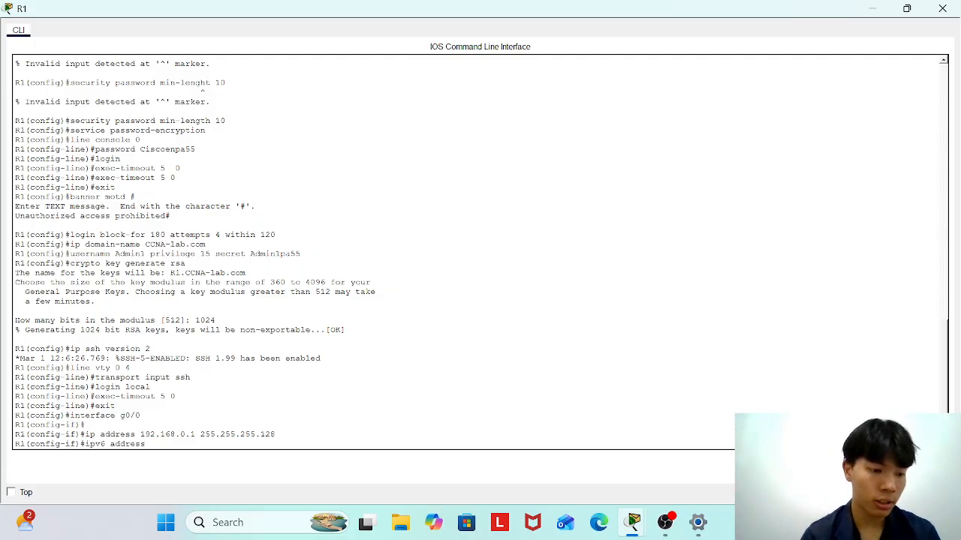
{"action": "type", "text": " 2001"}
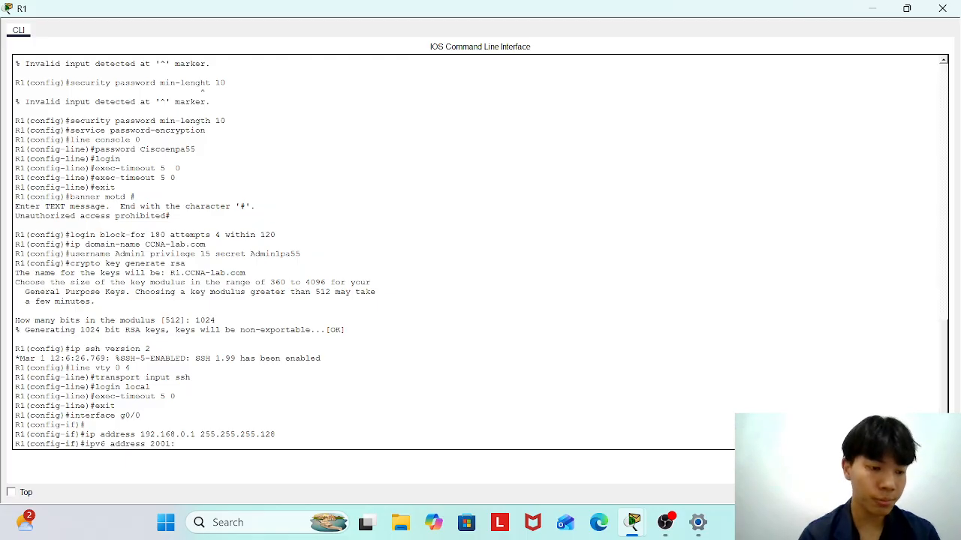
{"action": "type", "text": ":db8"}
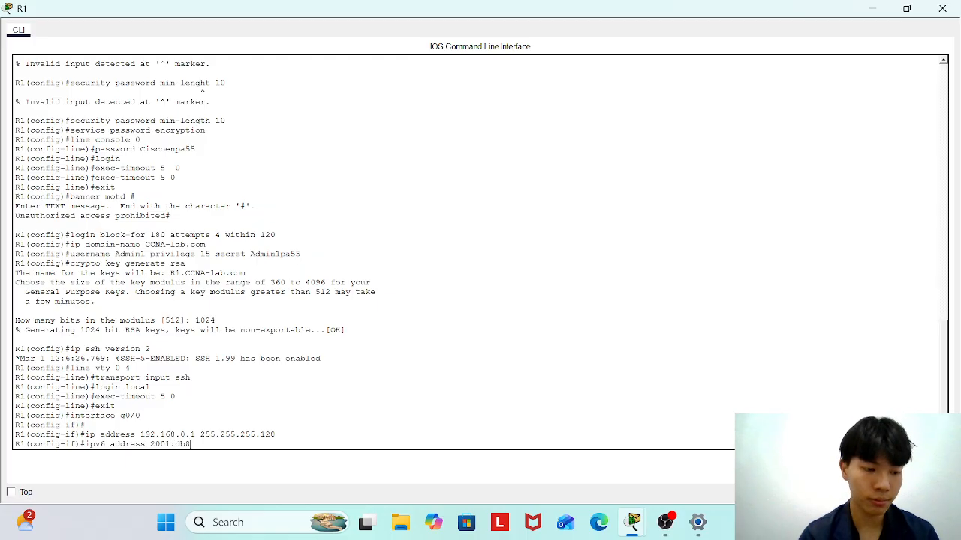
{"action": "type", "text": ":a"}
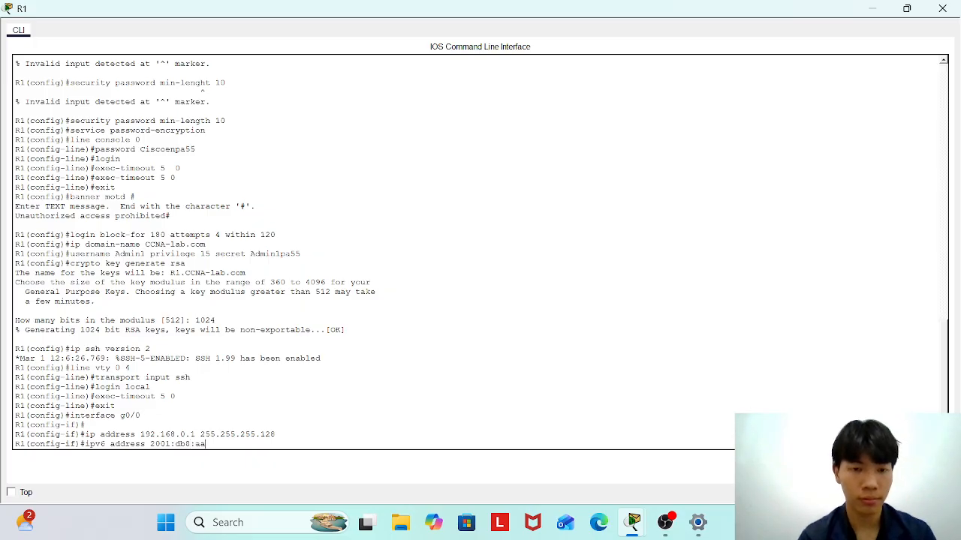
{"action": "type", "text": "cad"}
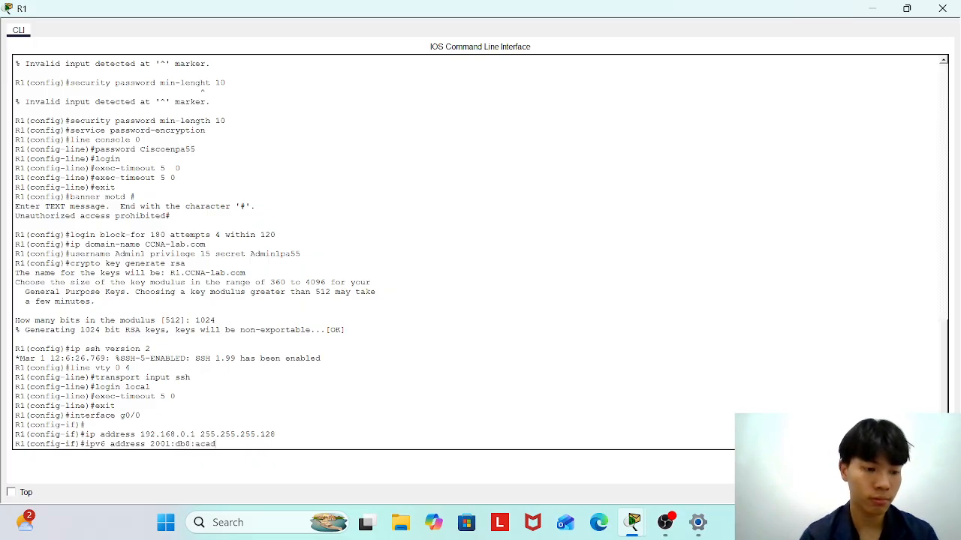
{"action": "type", "text": "::1/64"}
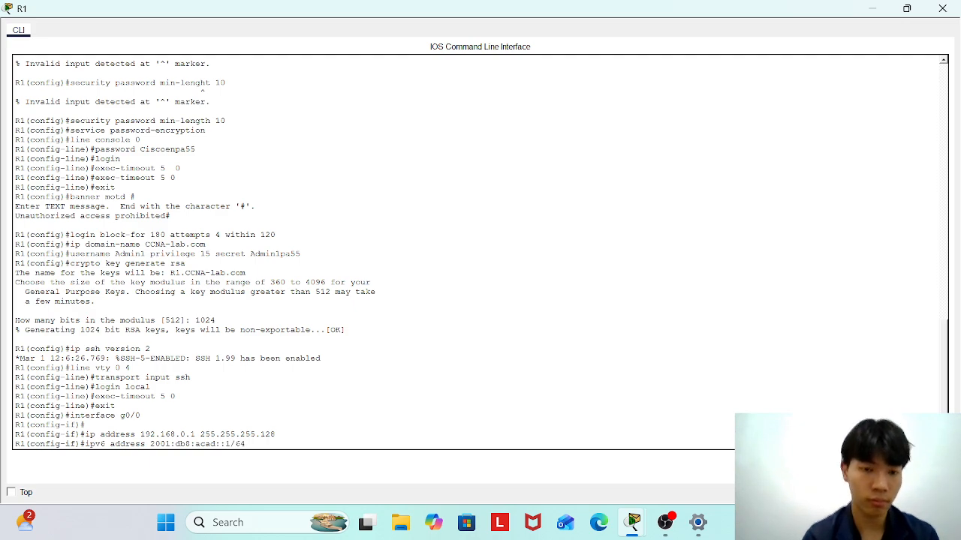
{"action": "key", "text": "Return"}
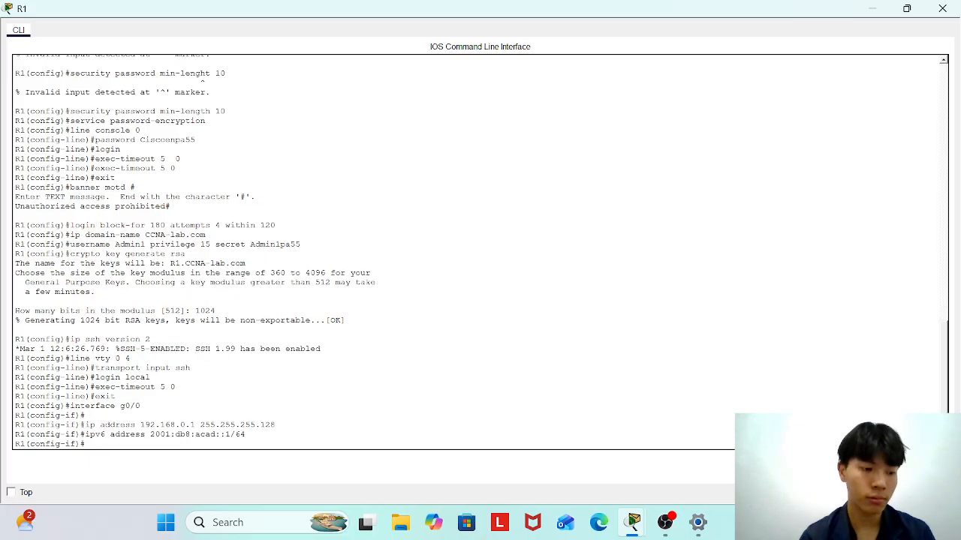
Add link-local address fe80::1 to g0/0, enable it with no shutdown, and exit.
{"action": "type", "text": "ipv6"}
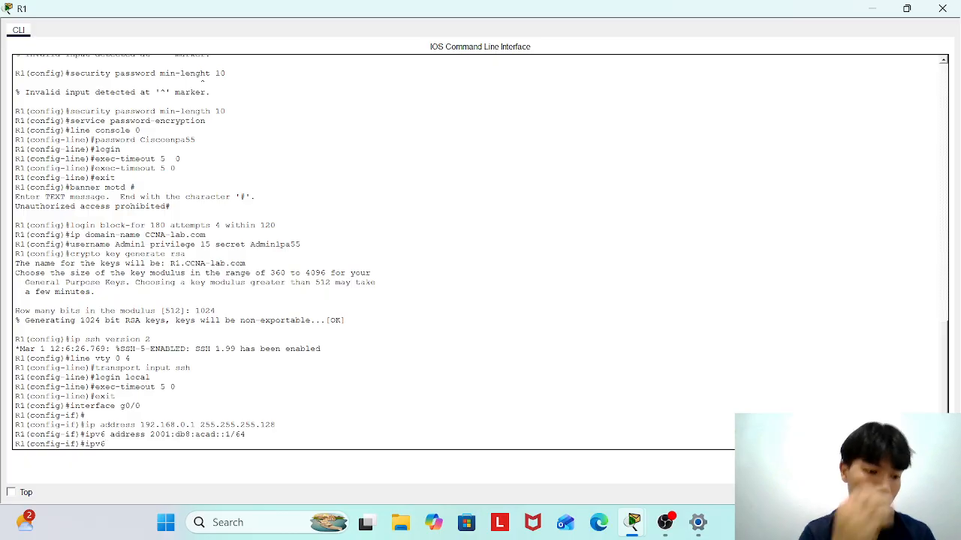
{"action": "type", "text": " ad"}
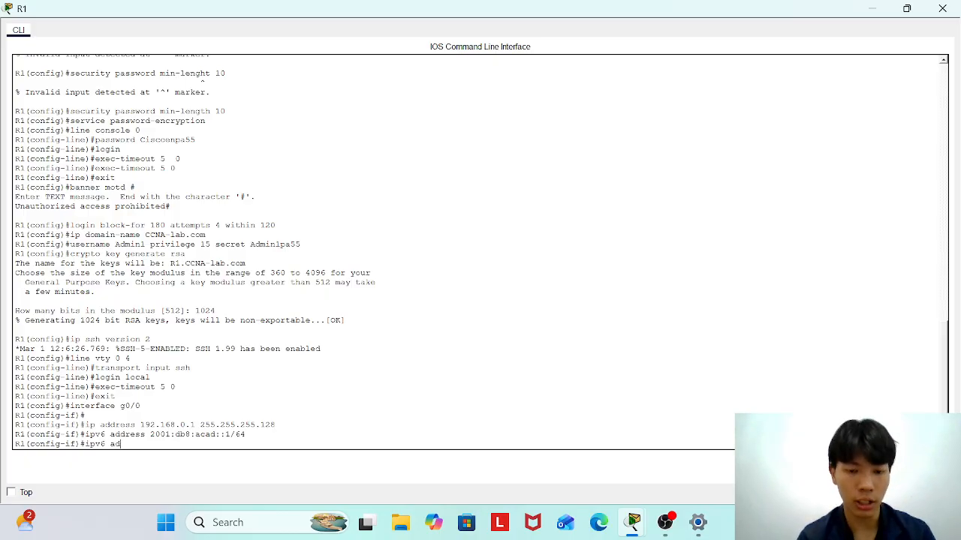
{"action": "type", "text": "dres"}
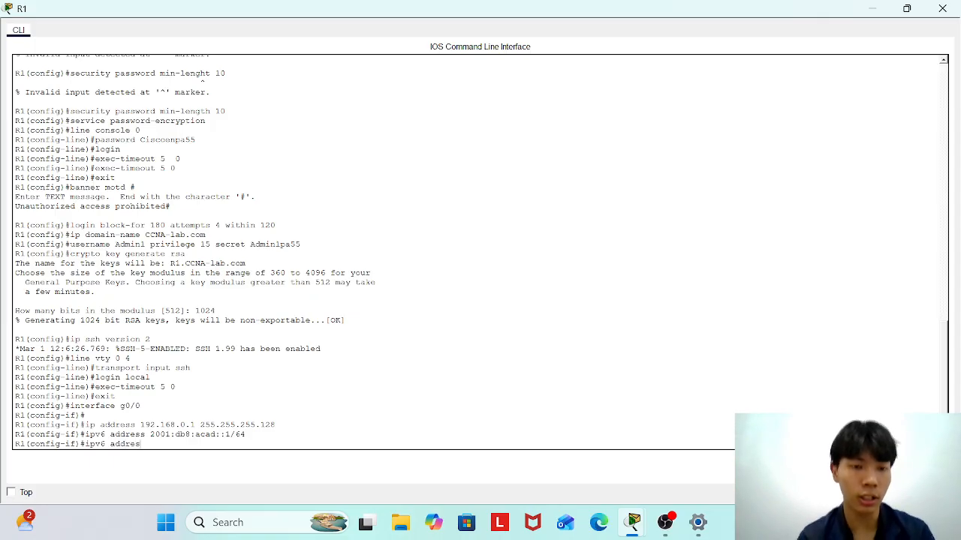
{"action": "type", "text": "s fe80::"}
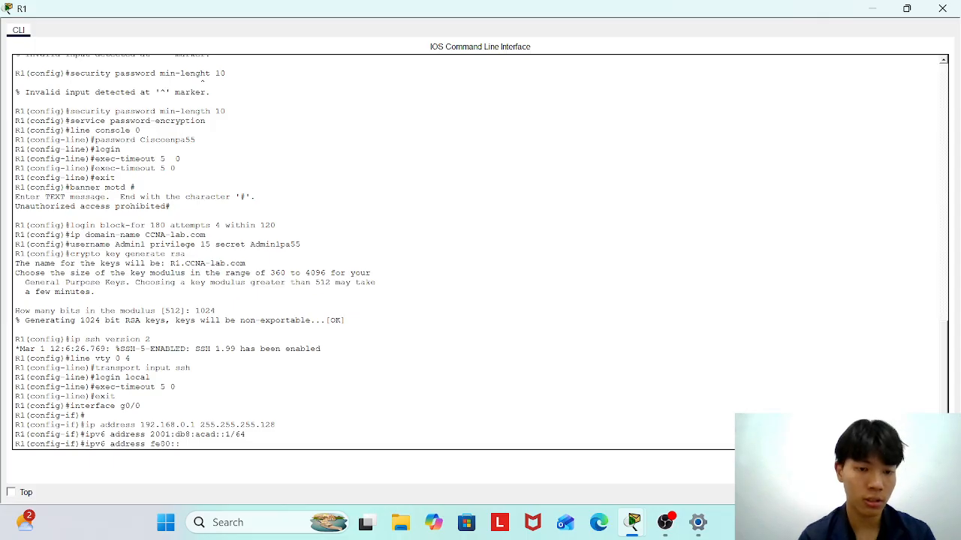
{"action": "type", "text": "link"}
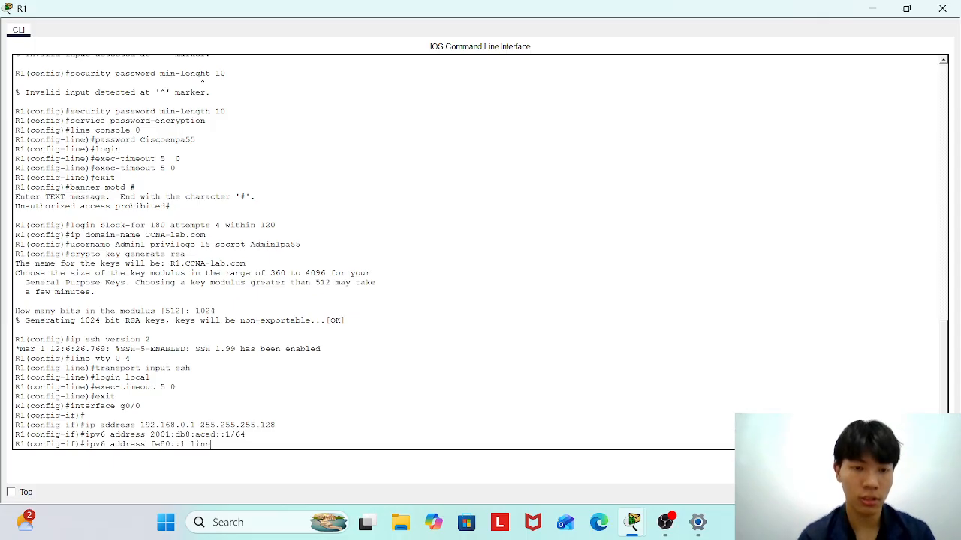
{"action": "key", "text": "BackSpace"}
{"action": "type", "text": "k-local"}
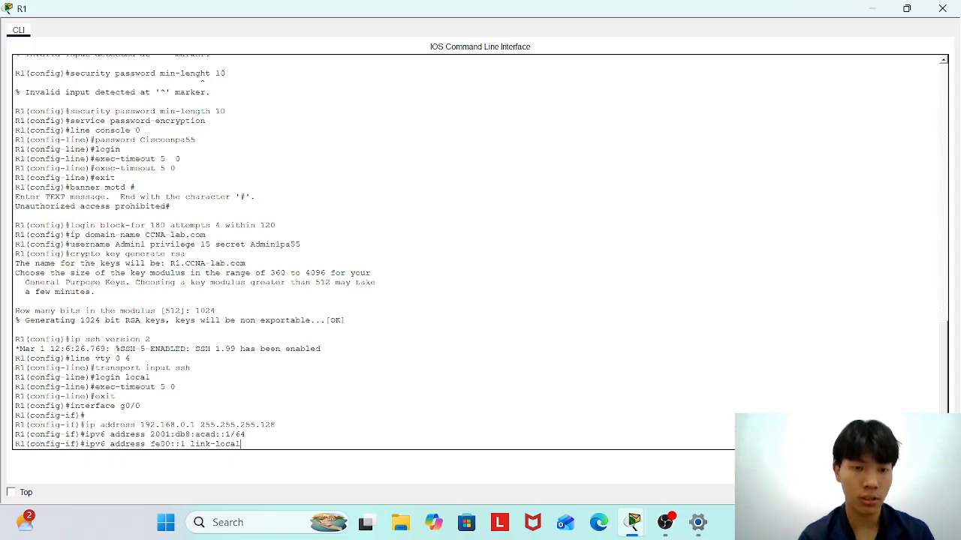
{"action": "key", "text": "Return"}
{"action": "type", "text": "no "}
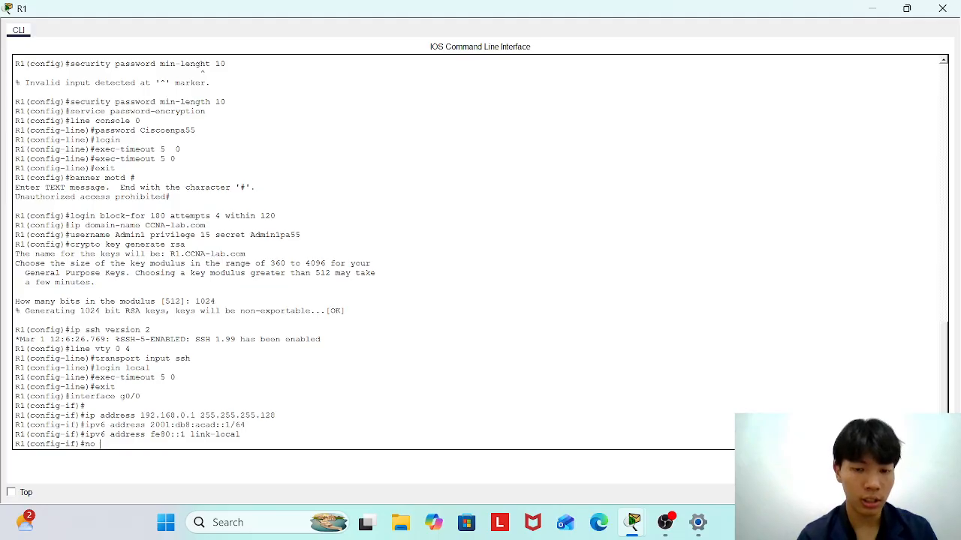
{"action": "type", "text": "shutdown"}
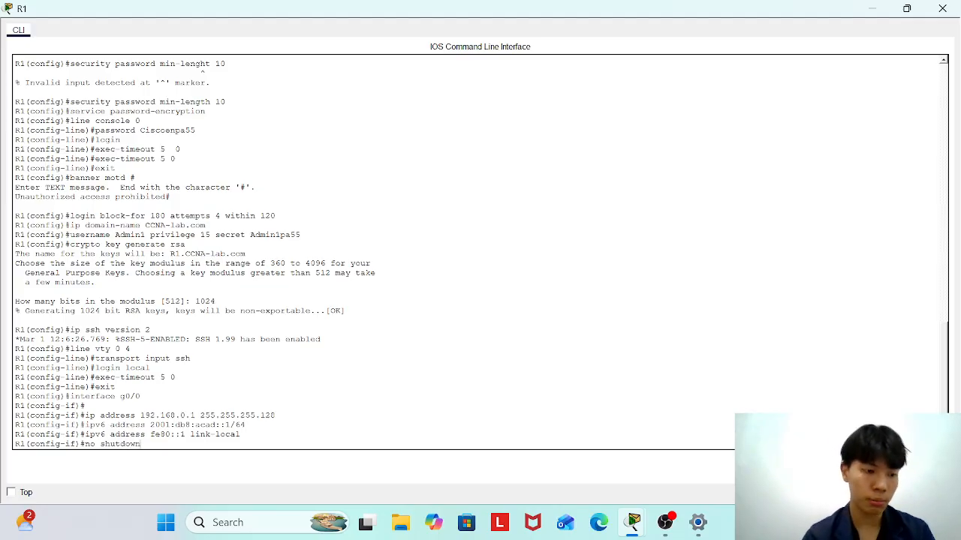
{"action": "key", "text": "Return"}
{"action": "type", "text": "e"}
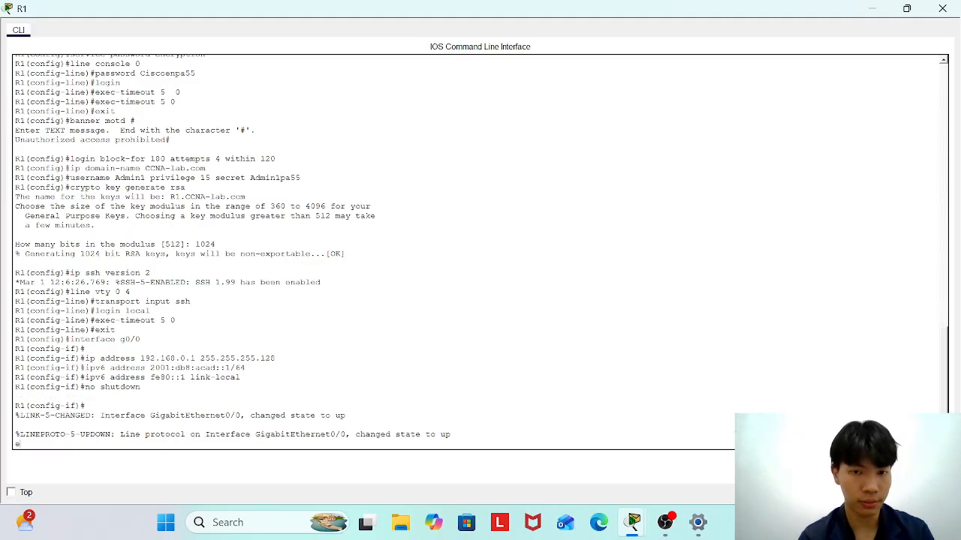
{"action": "key", "text": "BackSpace"}
{"action": "key", "text": "Return"}
{"action": "type", "text": "exit"}
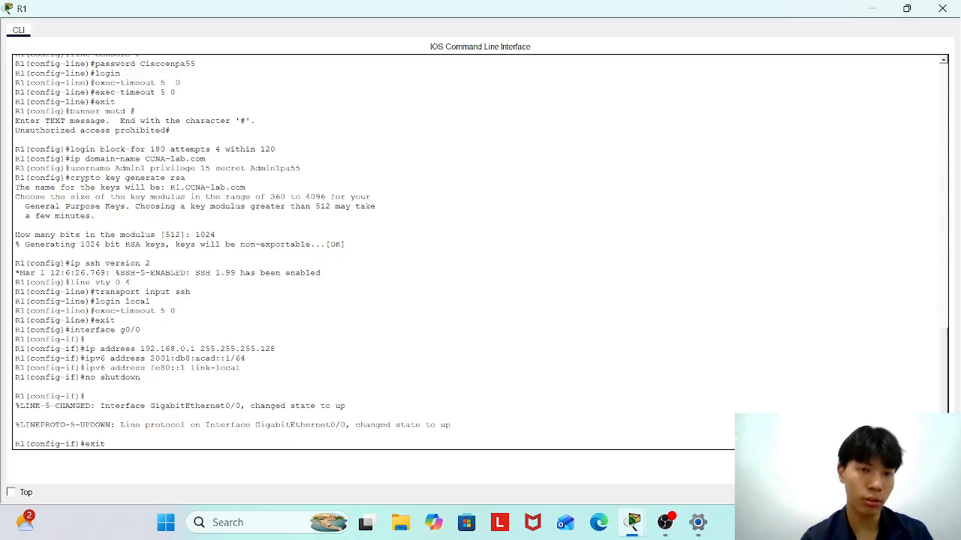
{"action": "key", "text": "Return"}
On g0/1, set IP 192.168.0.129 255.255.255.192 and begin IPv6 2001:db8:acad::1/64.
{"action": "type", "text": "interface"}
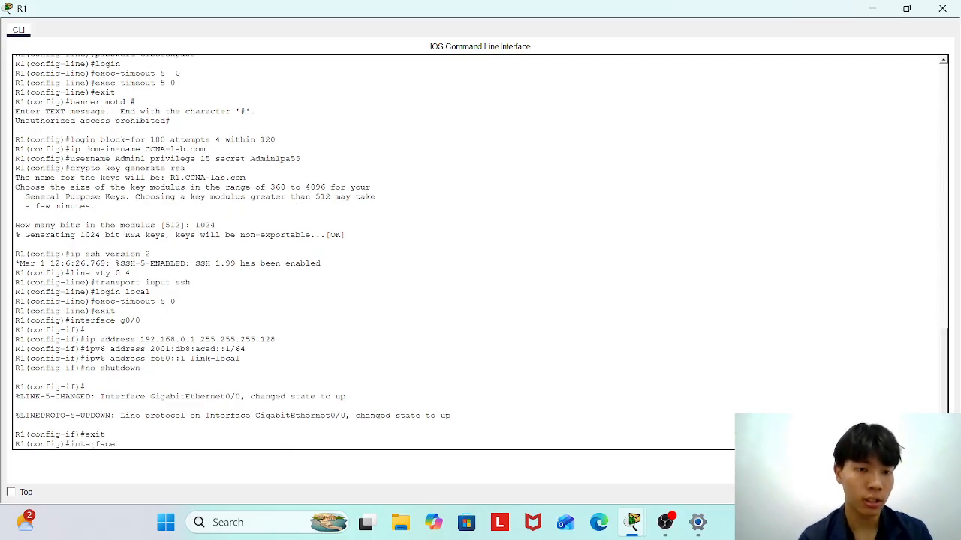
{"action": "type", "text": " g"}
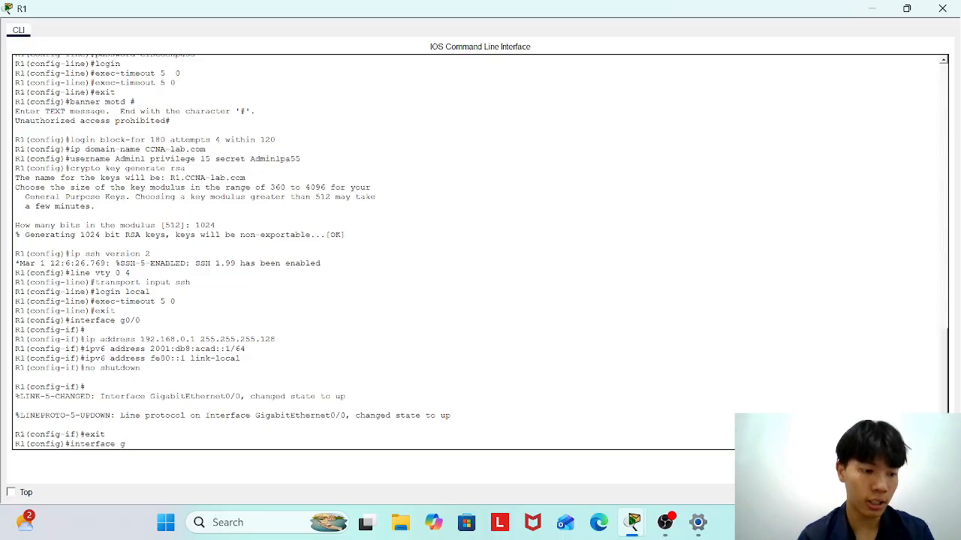
{"action": "type", "text": "0/1"}
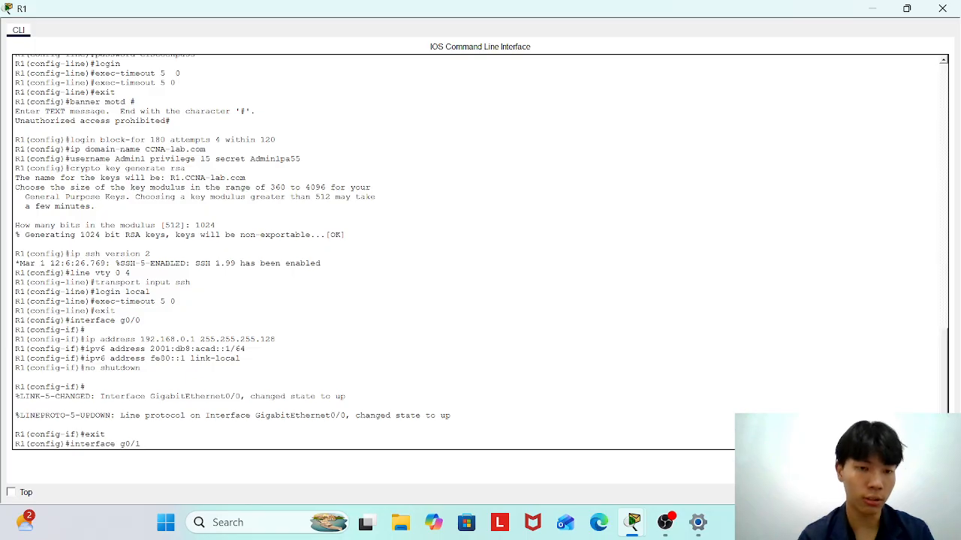
{"action": "key", "text": "Return"}
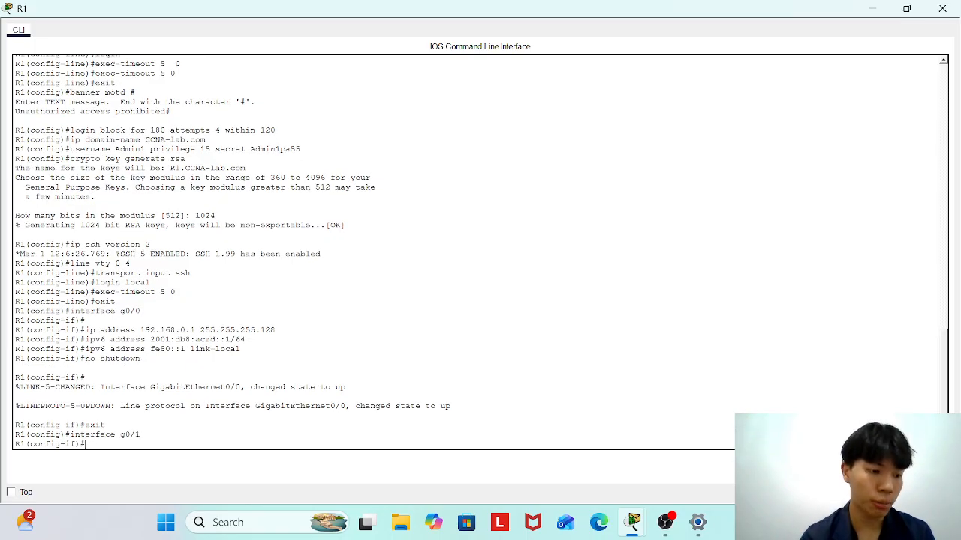
{"action": "type", "text": "ip add"}
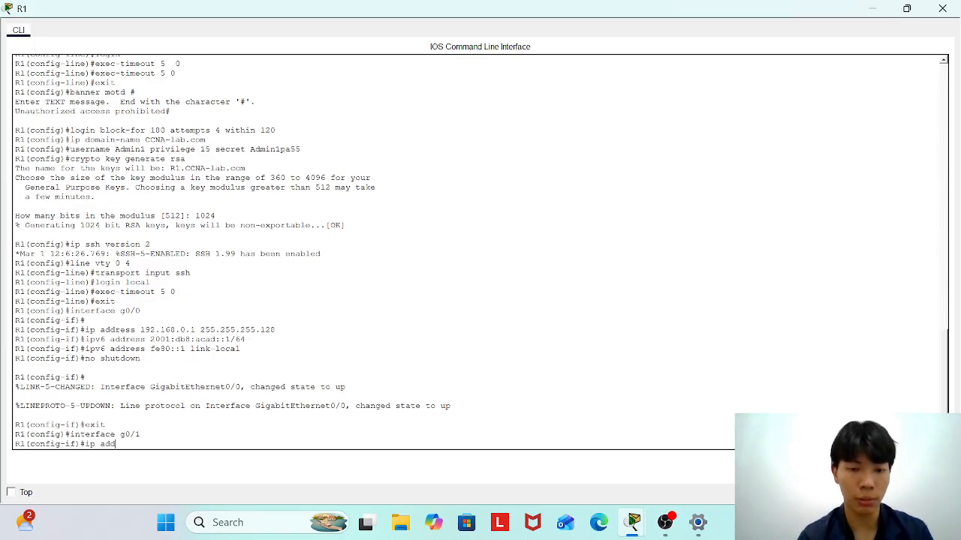
{"action": "type", "text": "ress 192.168"}
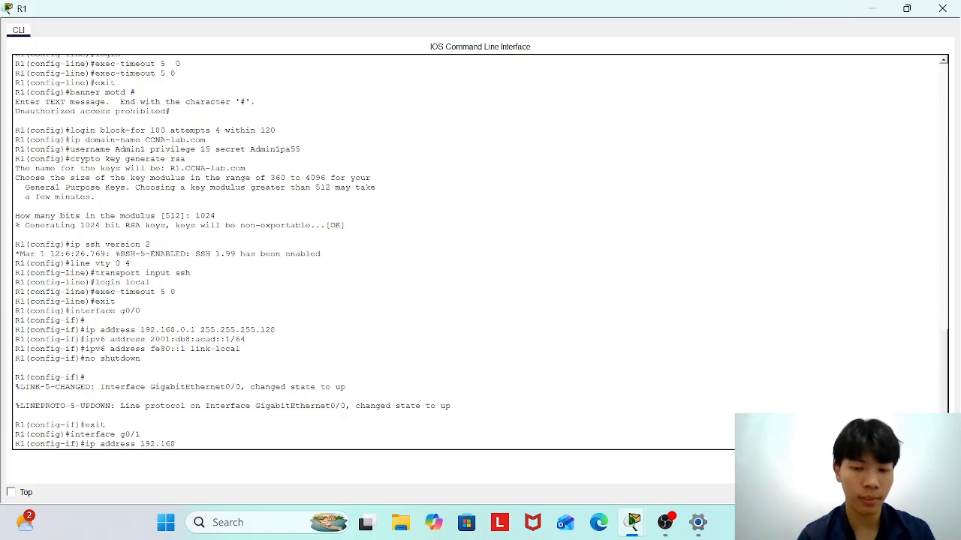
{"action": "type", "text": ".0.129"}
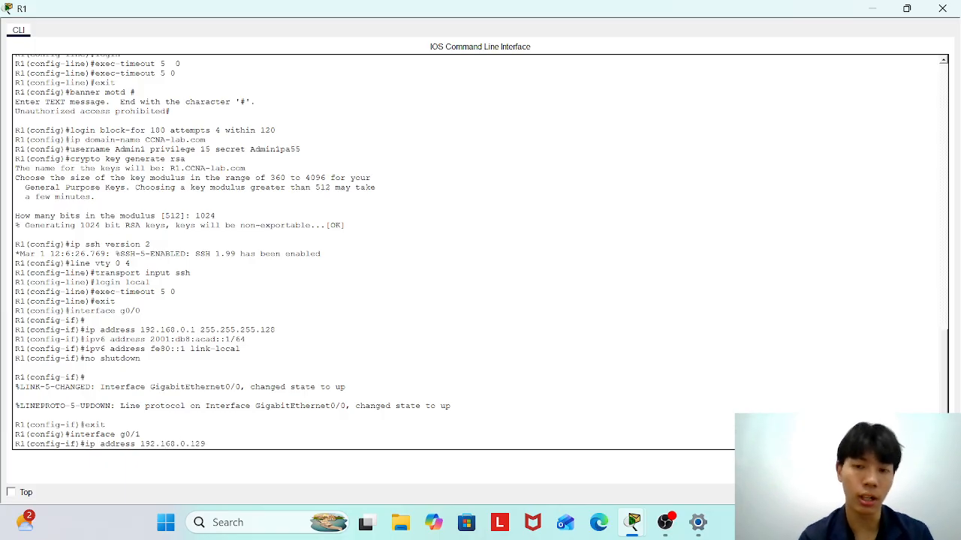
{"action": "mouse_move", "coordinate": [691, 532]}
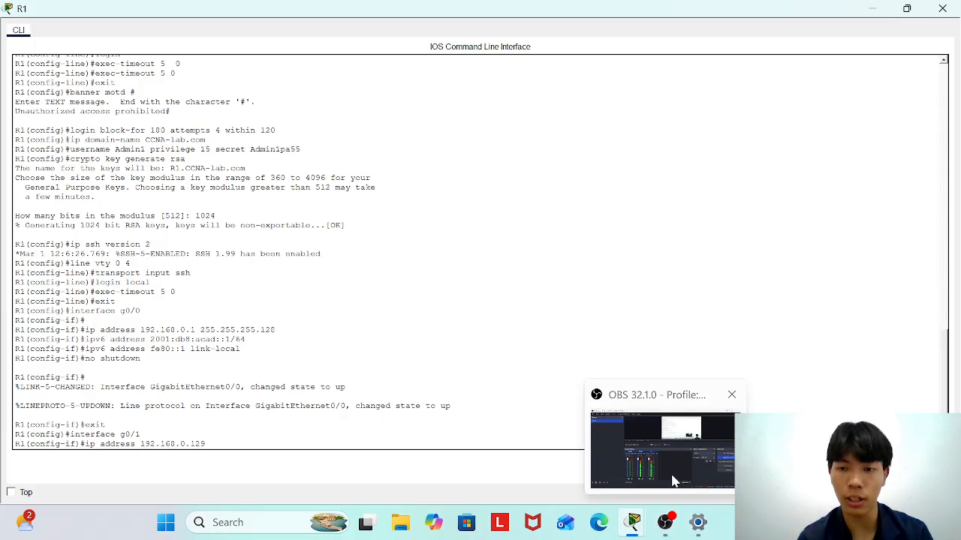
{"action": "mouse_move", "coordinate": [675, 460]}
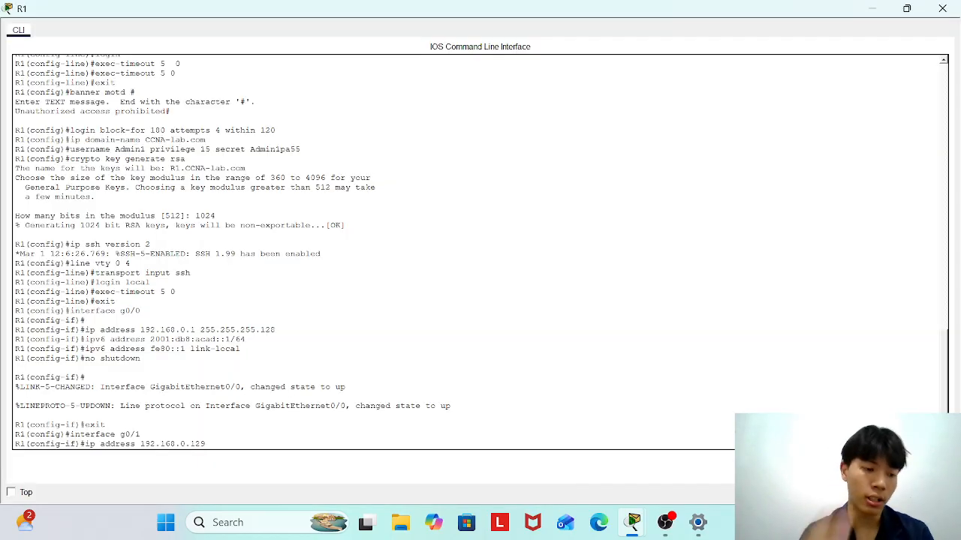
{"action": "type", "text": "2"}
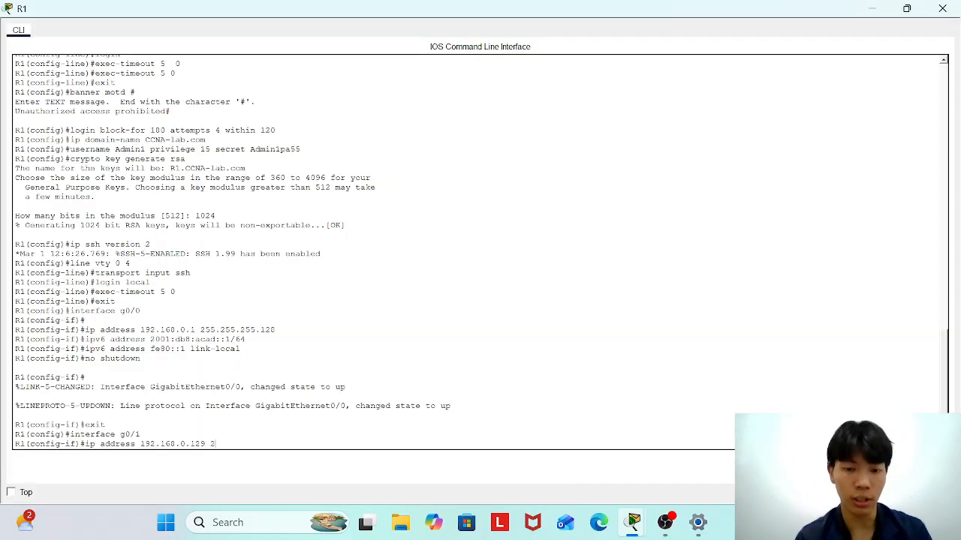
{"action": "type", "text": "55.255.25"}
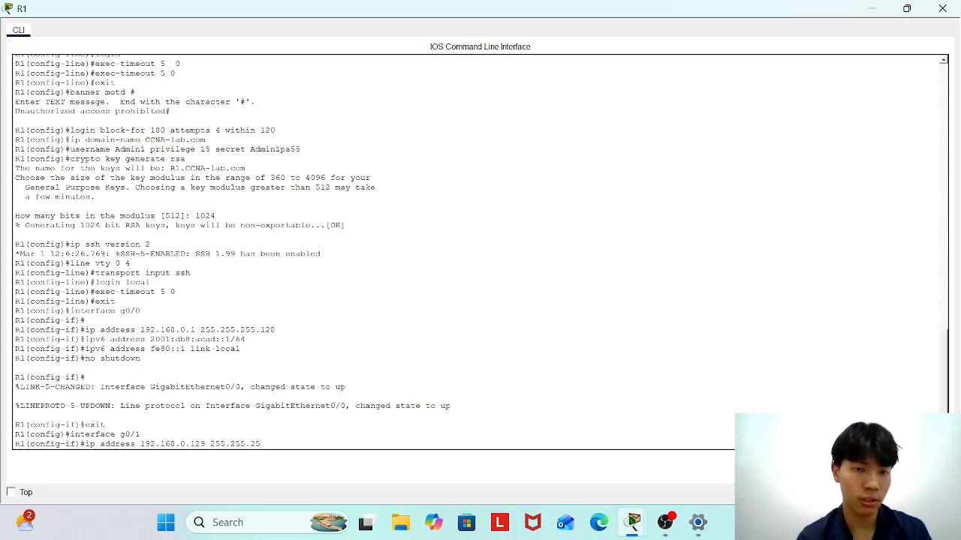
{"action": "type", "text": "5.192"}
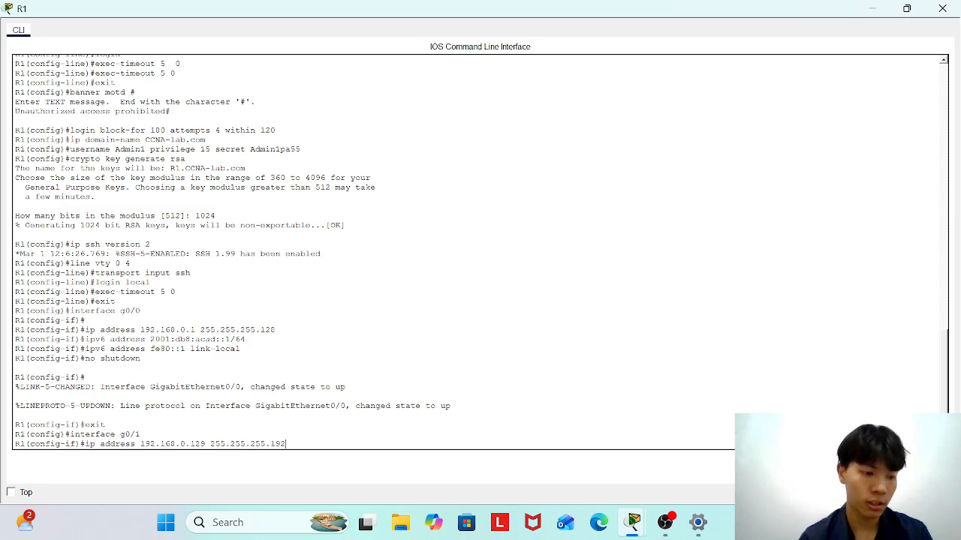
{"action": "key", "text": "Return"}
{"action": "type", "text": "ipv6"}
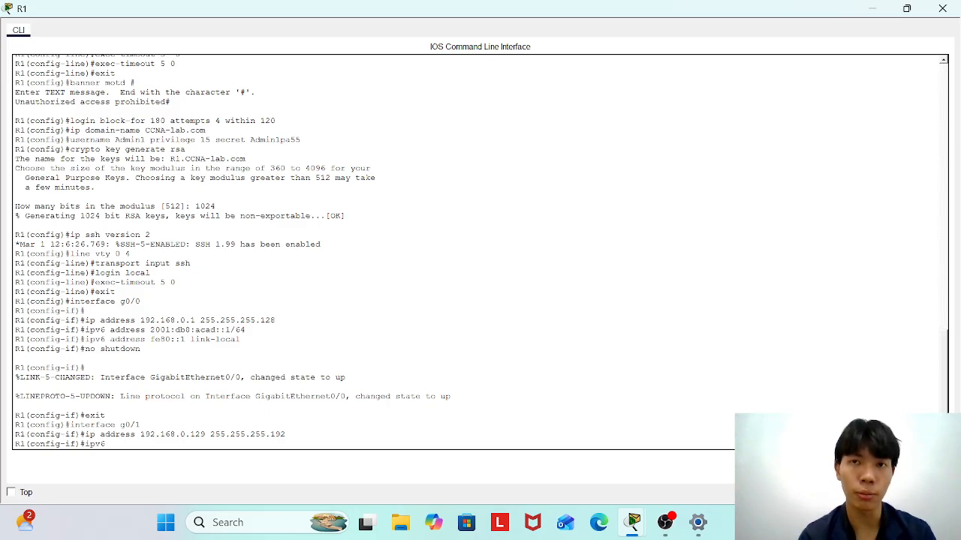
{"action": "type", "text": " address"}
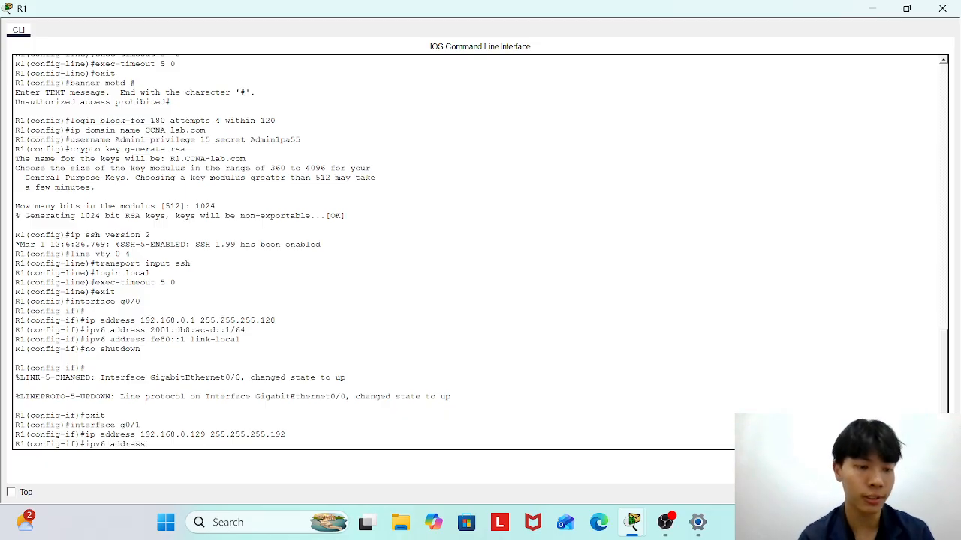
{"action": "type", "text": " 2001"}
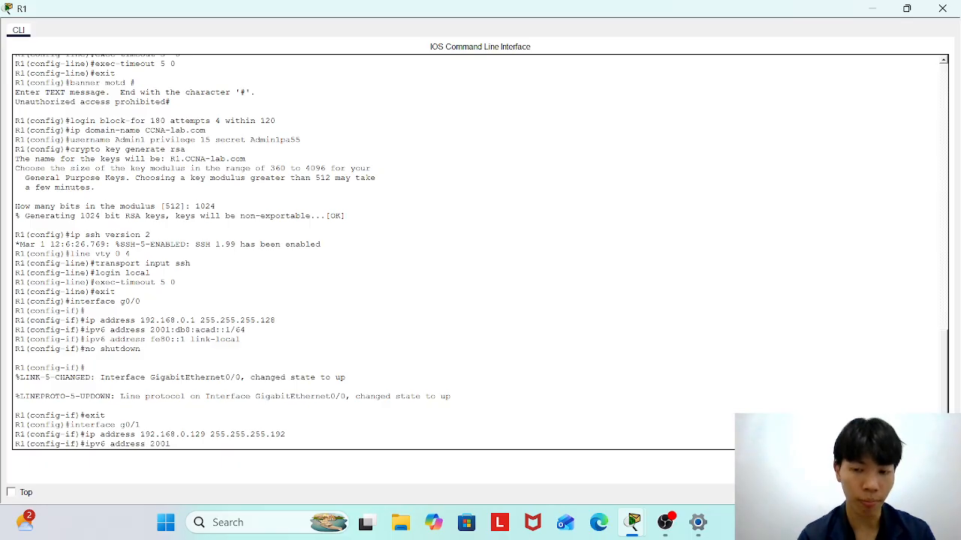
{"action": "type", "text": ":db8"}
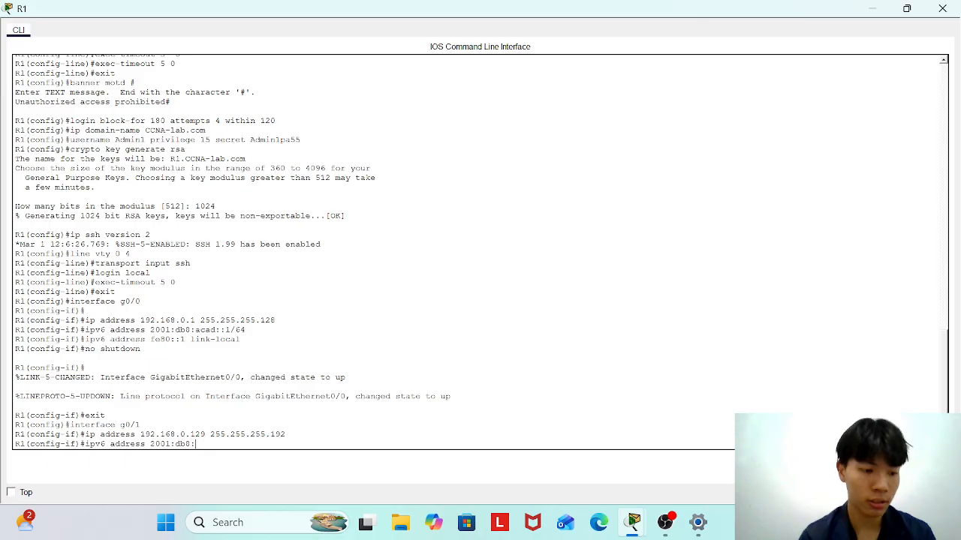
{"action": "type", "text": ":acad"}
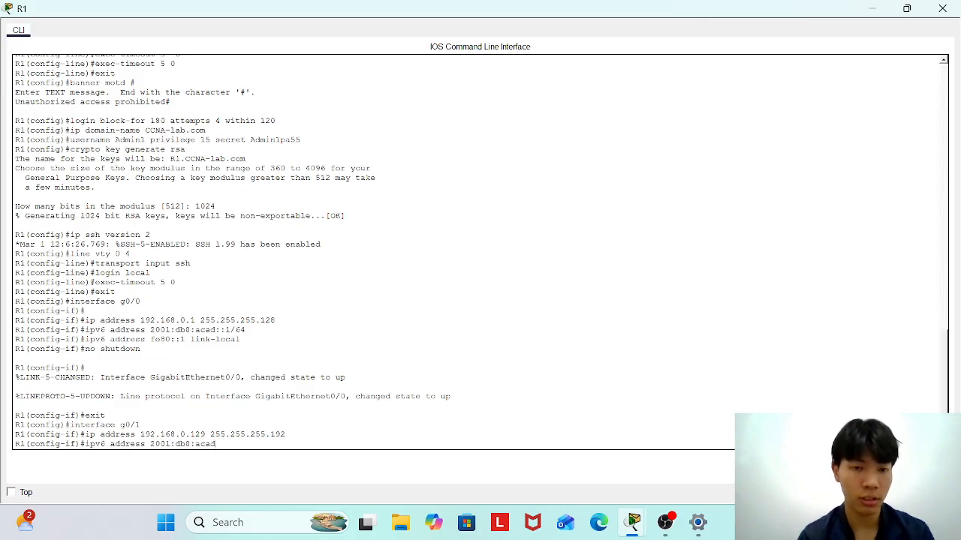
{"action": "type", "text": "::"}
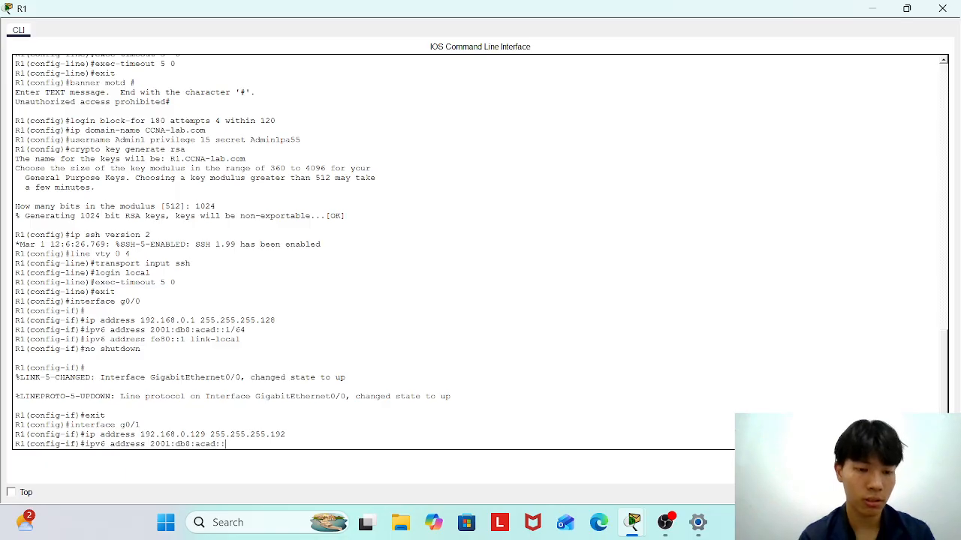
{"action": "type", "text": "1/64"}
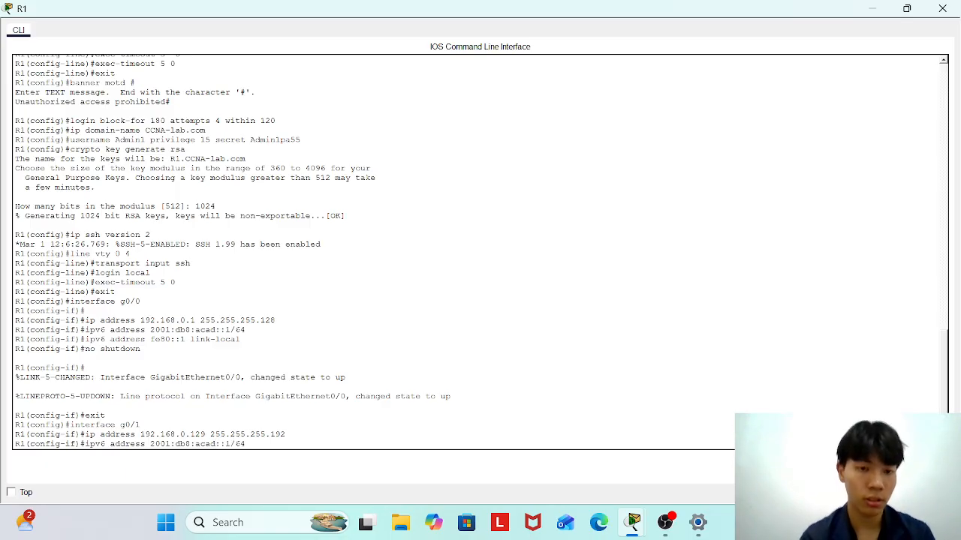
Recall R1 G0/1's rejected IPv6 command and edit it to 2001:db8:acad:1::1/64.
{"action": "key", "text": "Return"}
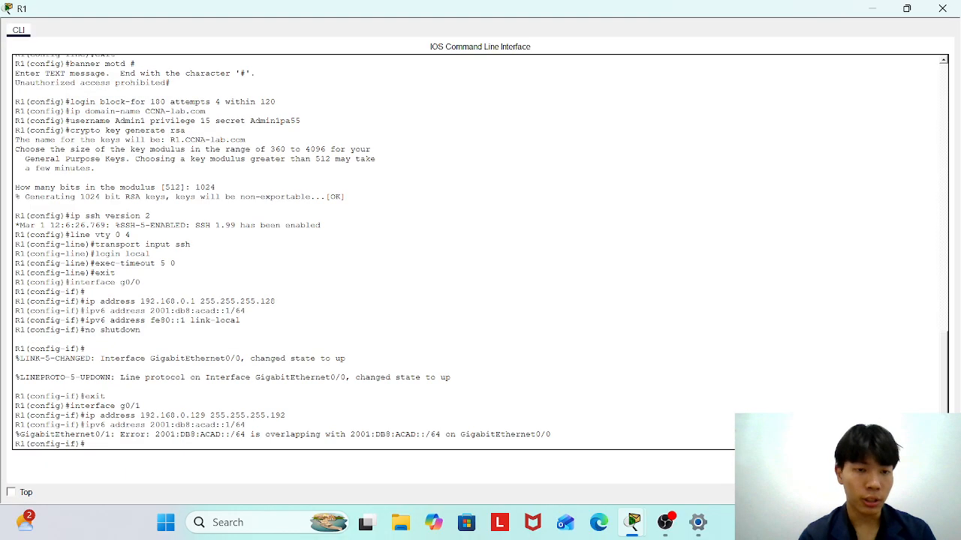
{"action": "key", "text": "Up"}
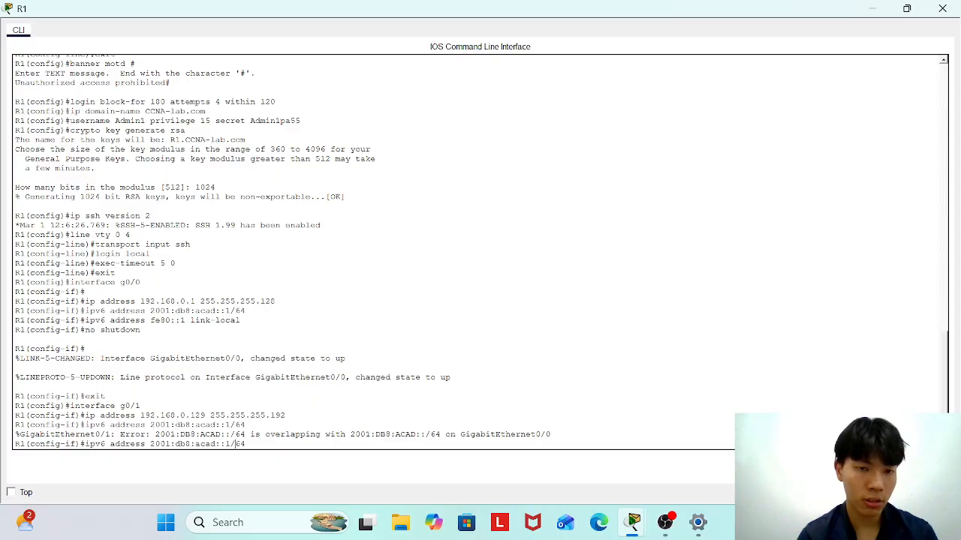
{"action": "key", "text": "Left"}
{"action": "key", "text": "Left"}
{"action": "key", "text": "Left"}
{"action": "key", "text": "BackSpace"}
{"action": "key", "text": "BackSpace"}
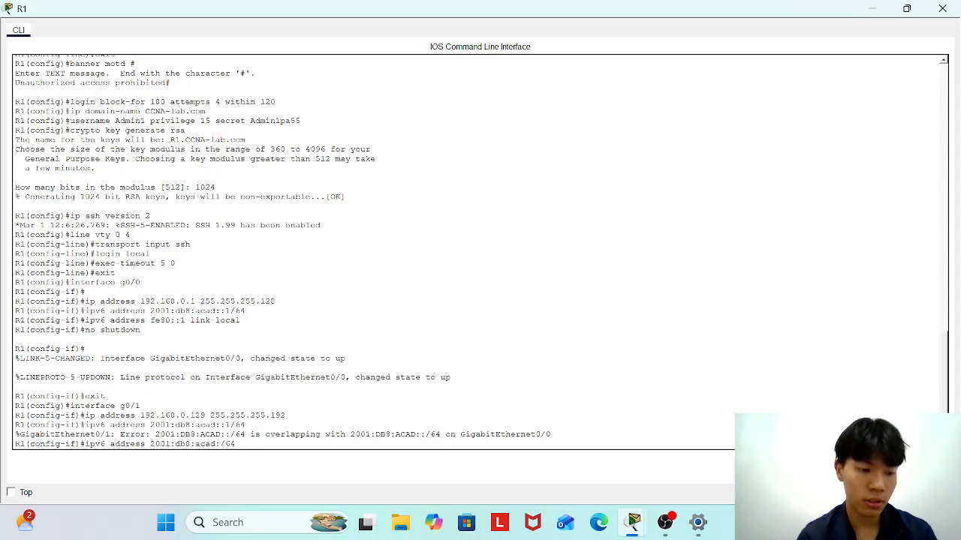
{"action": "type", "text": "1"}
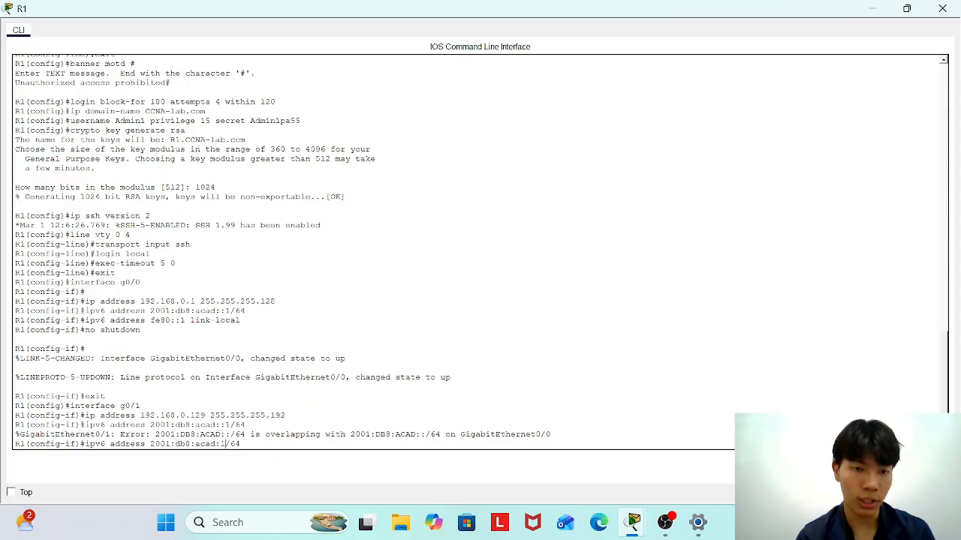
{"action": "type", "text": ":"}
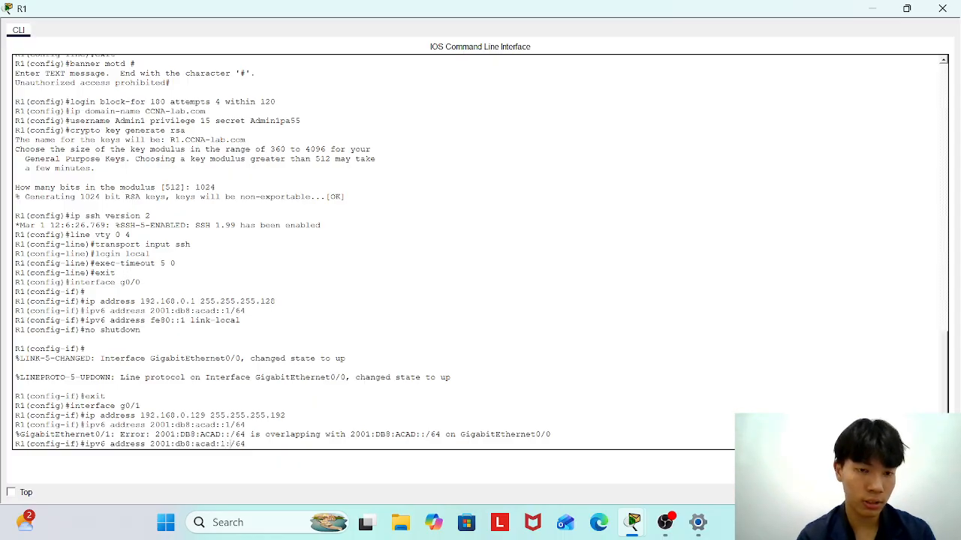
{"action": "type", "text": ":1"}
Apply 2001:db8:acad:1::1/64 and the fe80::1 link-local address to G0/1, fixing the 'adress' typo.
{"action": "key", "text": "Return"}
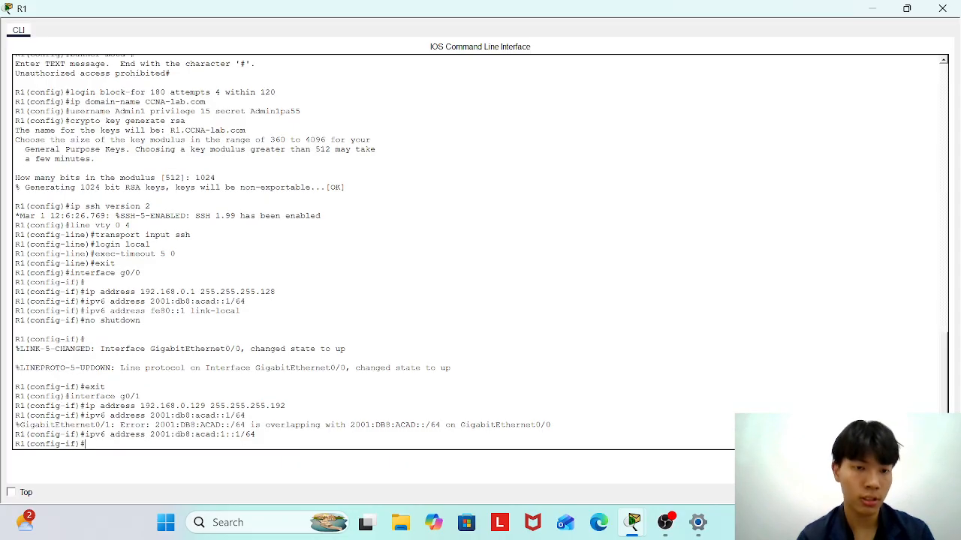
{"action": "type", "text": "ipv6 adress"}
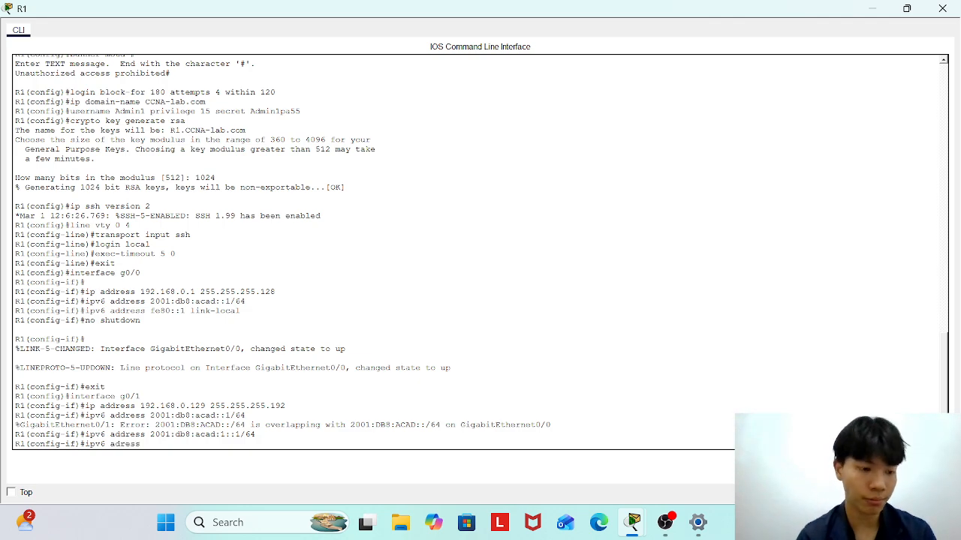
{"action": "type", "text": " fe80"}
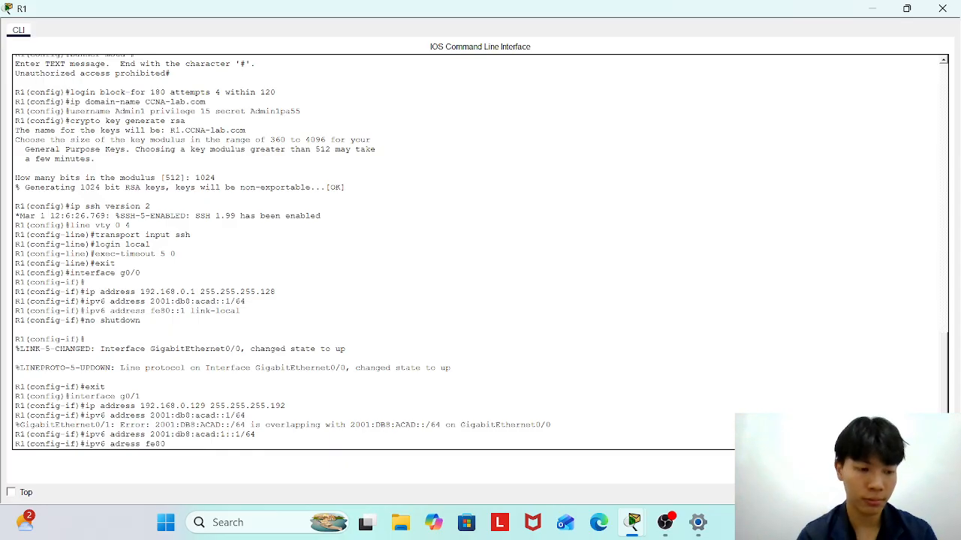
{"action": "type", "text": "::"}
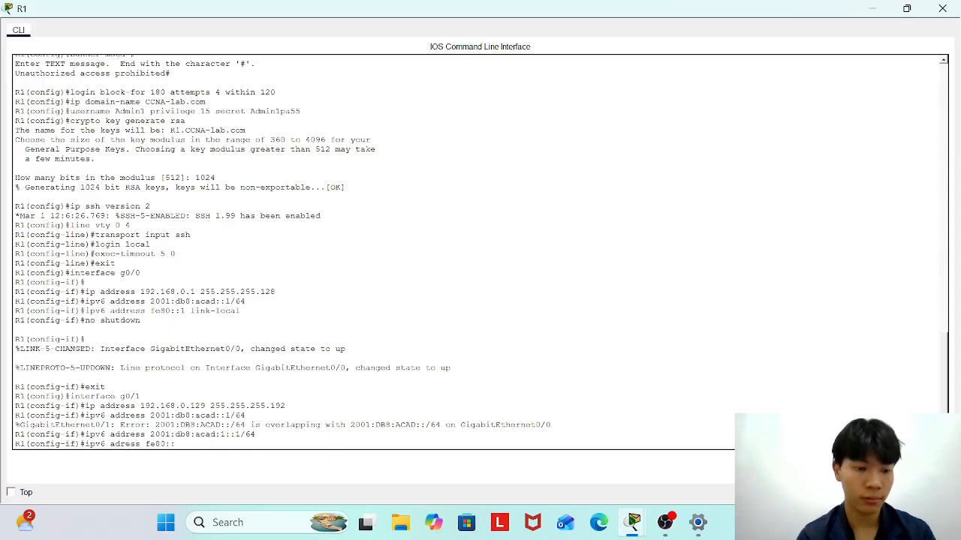
{"action": "type", "text": "1 lin"}
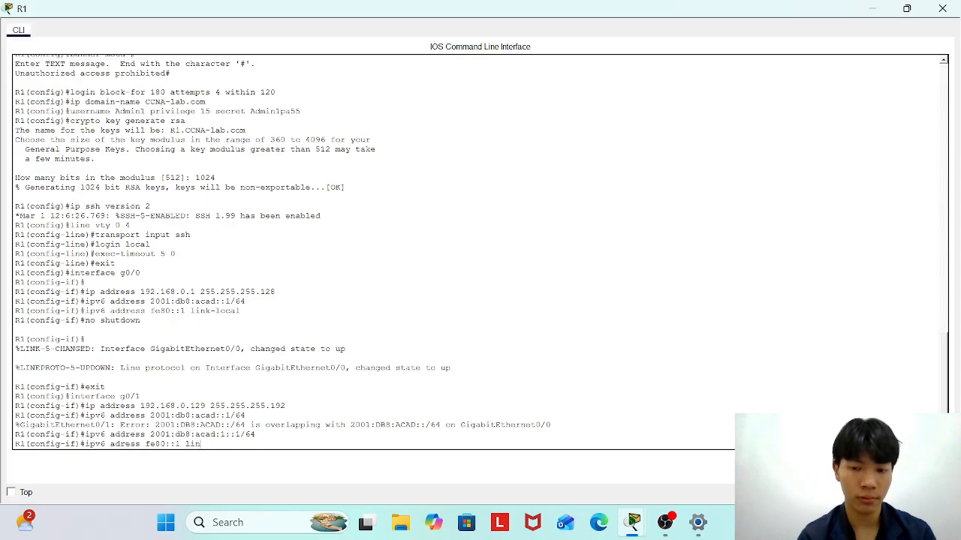
{"action": "type", "text": "k-local"}
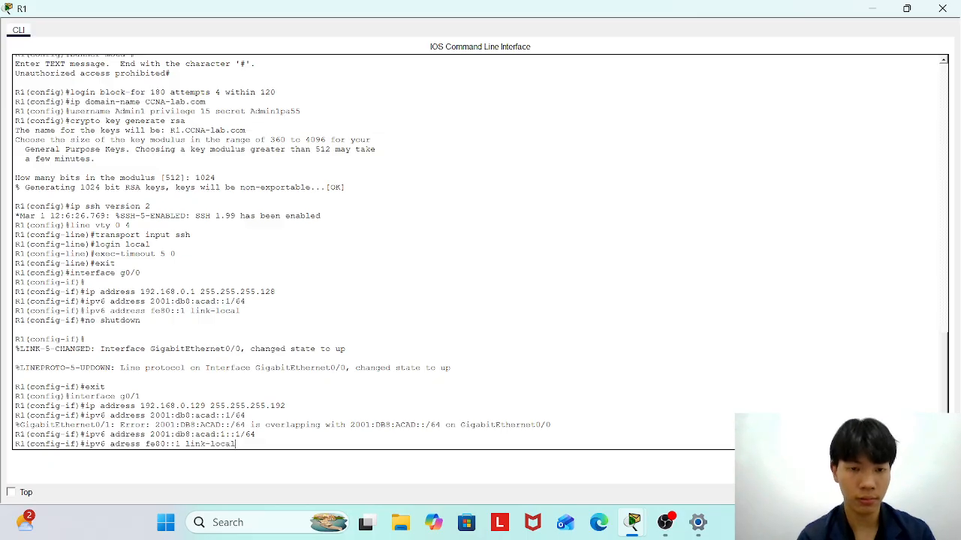
{"action": "key", "text": "Return"}
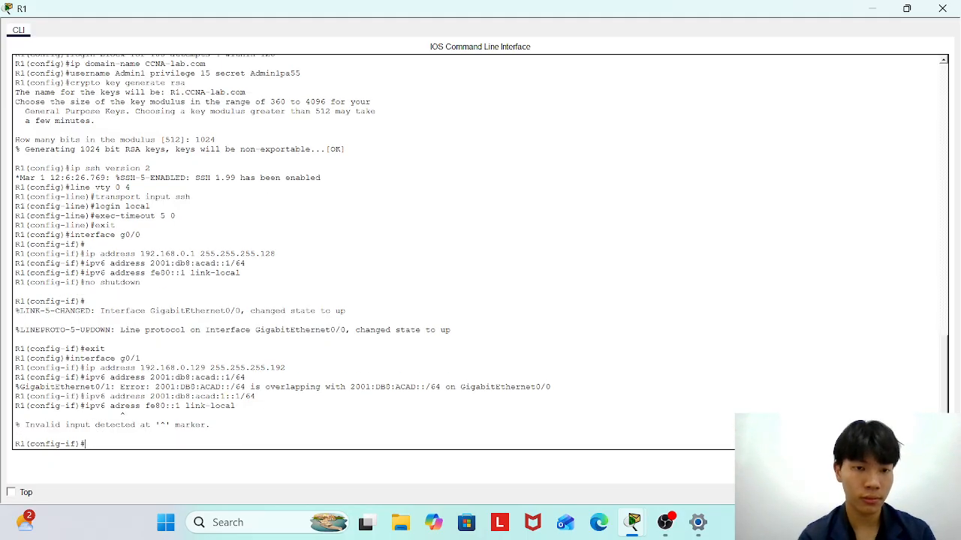
{"action": "key", "text": "Up"}
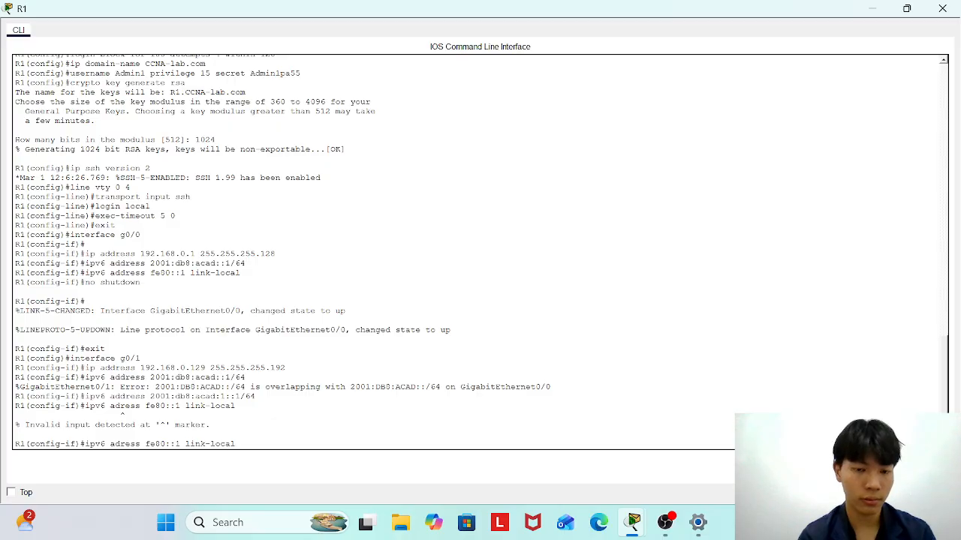
{"action": "type", "text": "d"}
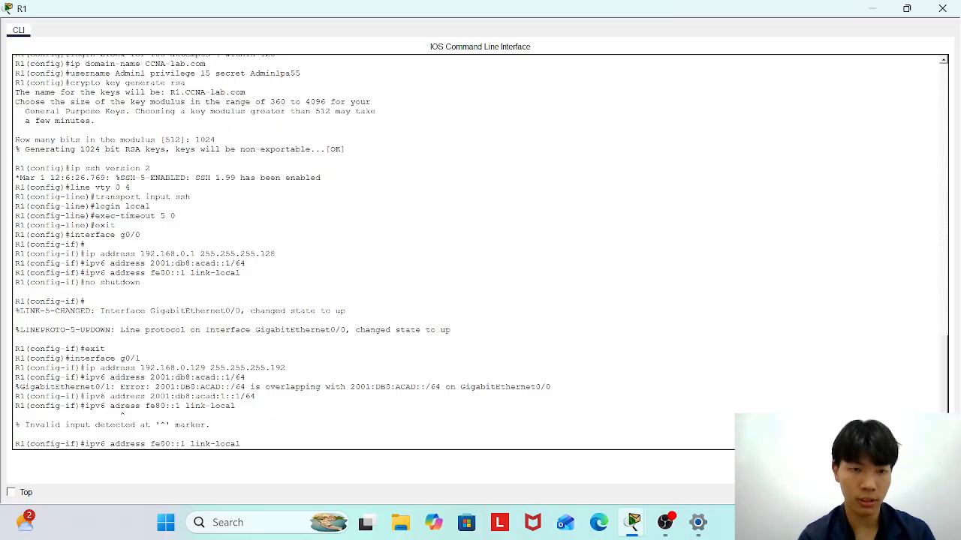
{"action": "key", "text": "Return"}
Bring interface G0/1 up with no shutdown.
{"action": "type", "text": "no su"}
{"action": "key", "text": "BackSpace"}
{"action": "type", "text": "hutd"}
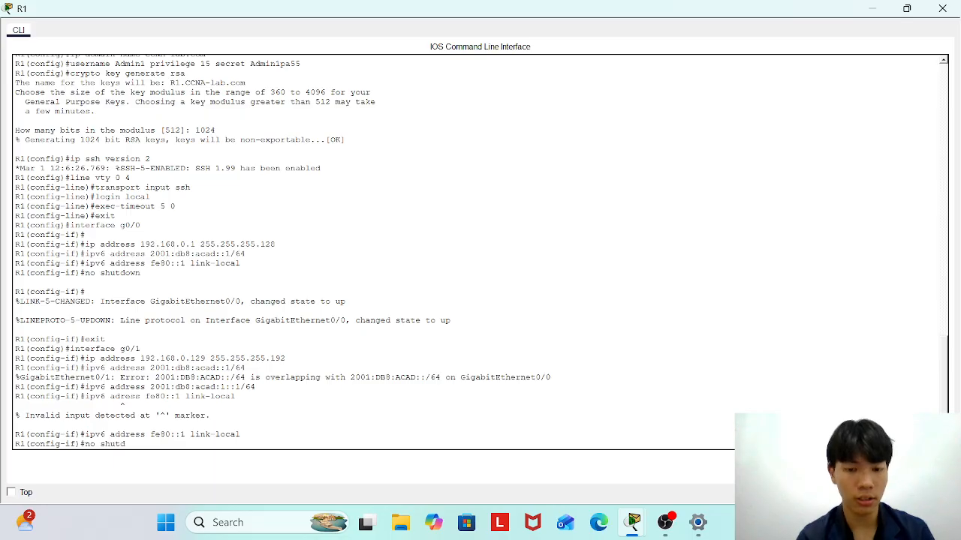
{"action": "type", "text": "iown"}
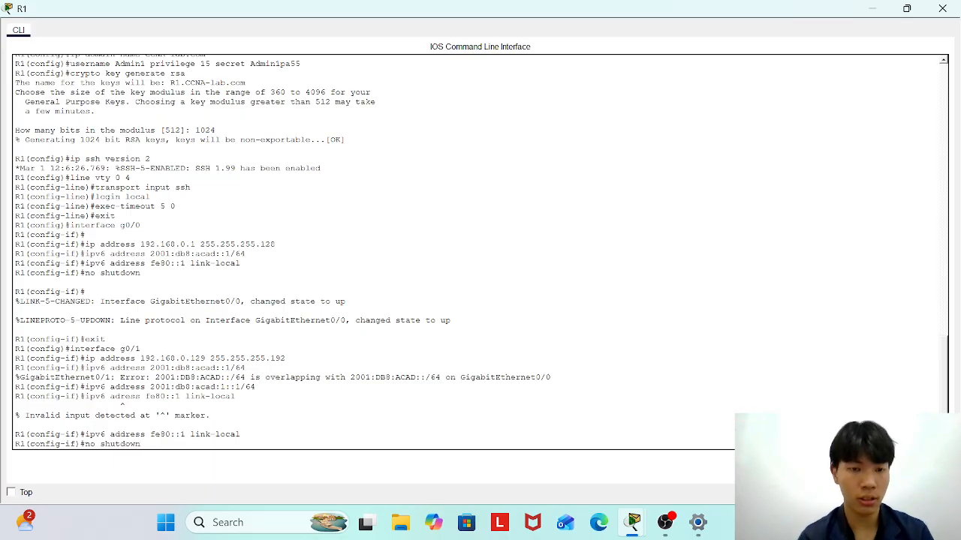
{"action": "key", "text": "Return"}
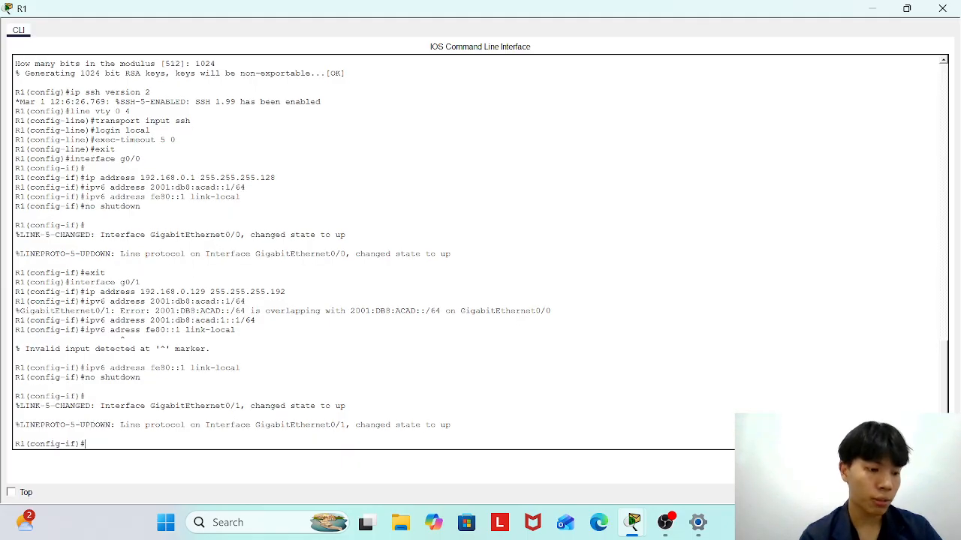
Give R1's G0/2 IPv4 192.168.0.193 255.255.255.224 and IPv6 2001:db8:acad:2::1/64.
{"action": "type", "text": "i"}
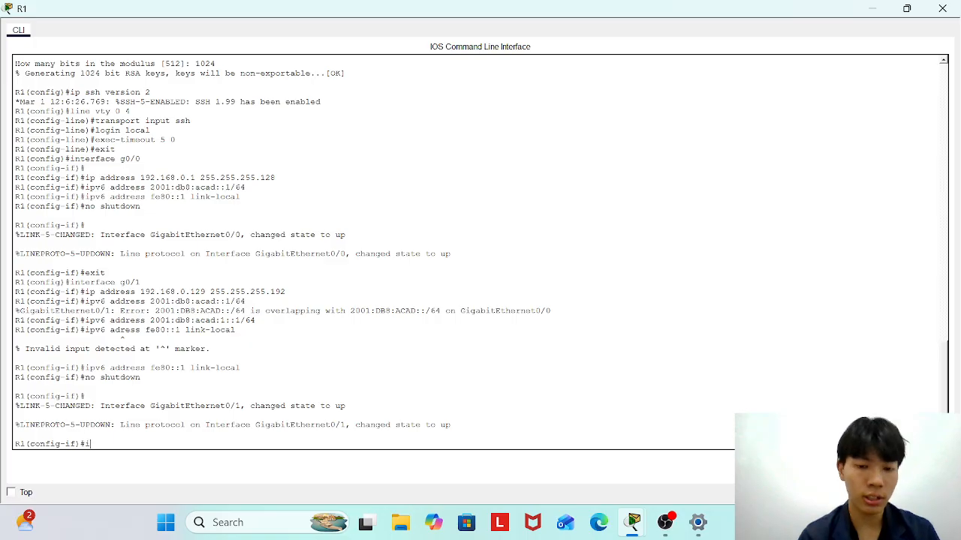
{"action": "type", "text": "nterface g0/2"}
{"action": "key", "text": "Return"}
{"action": "type", "text": "ip add"}
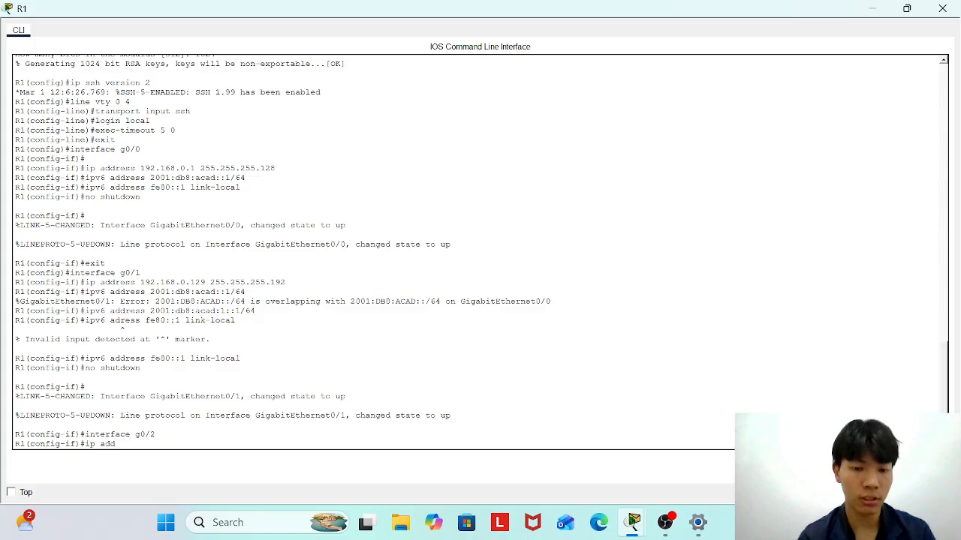
{"action": "type", "text": "ress 192.168"}
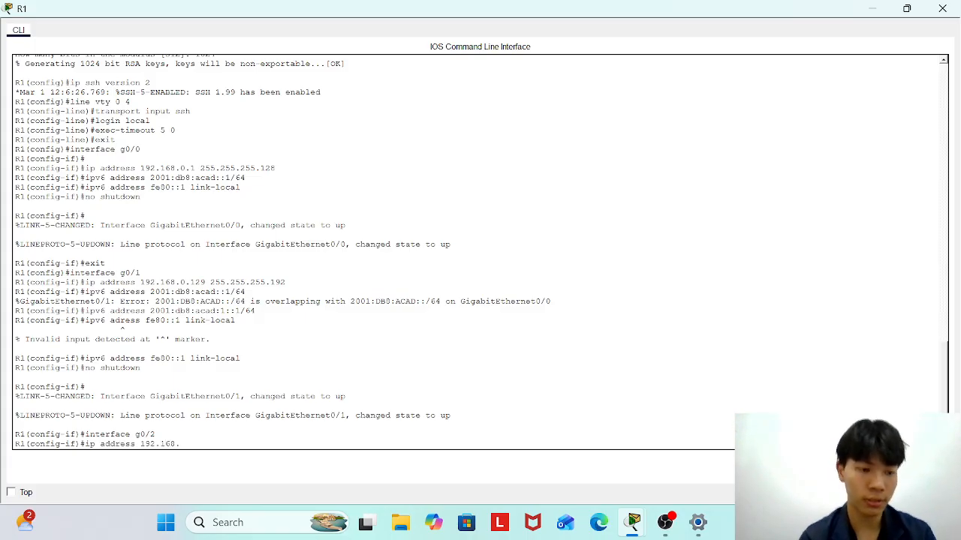
{"action": "type", "text": ".0.193"}
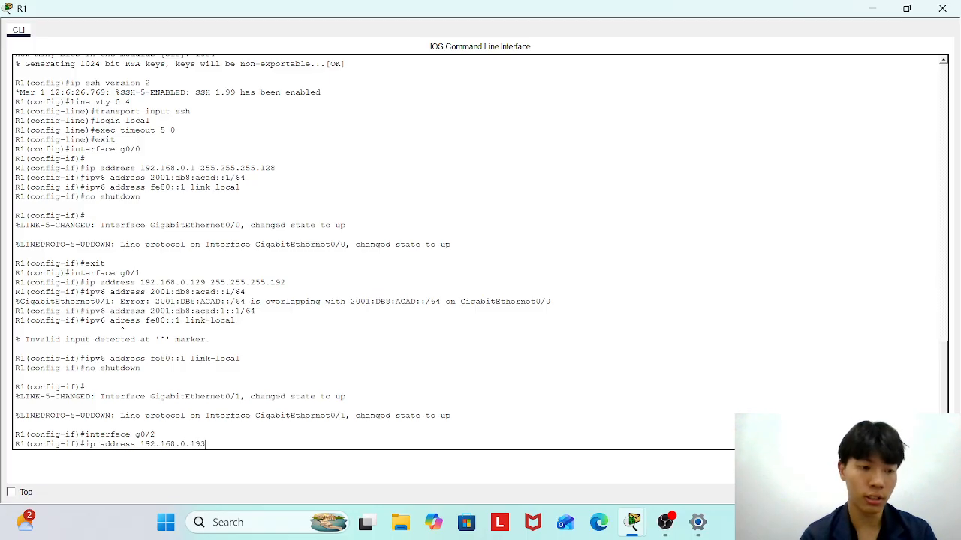
{"action": "type", "text": " 255.2"}
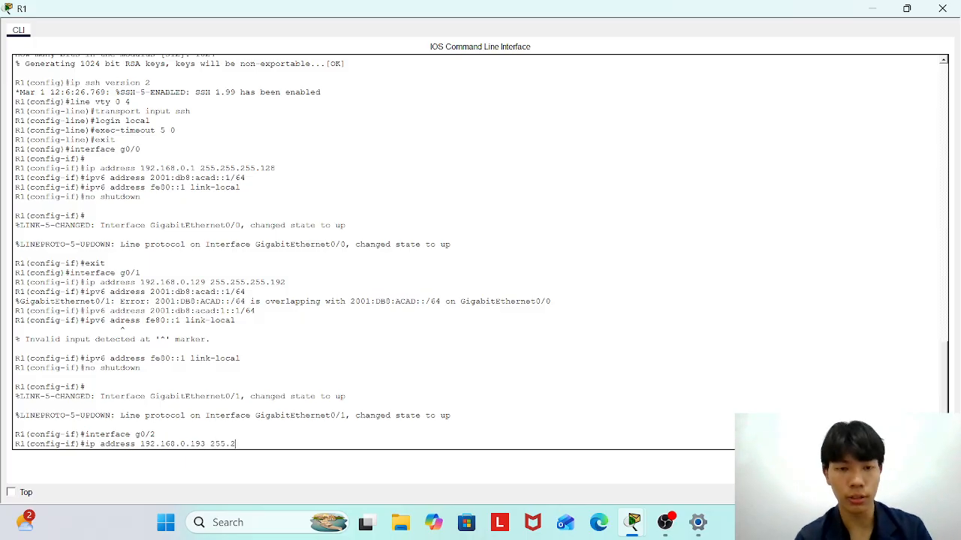
{"action": "type", "text": "55.255.2"}
{"action": "key", "text": "Return"}
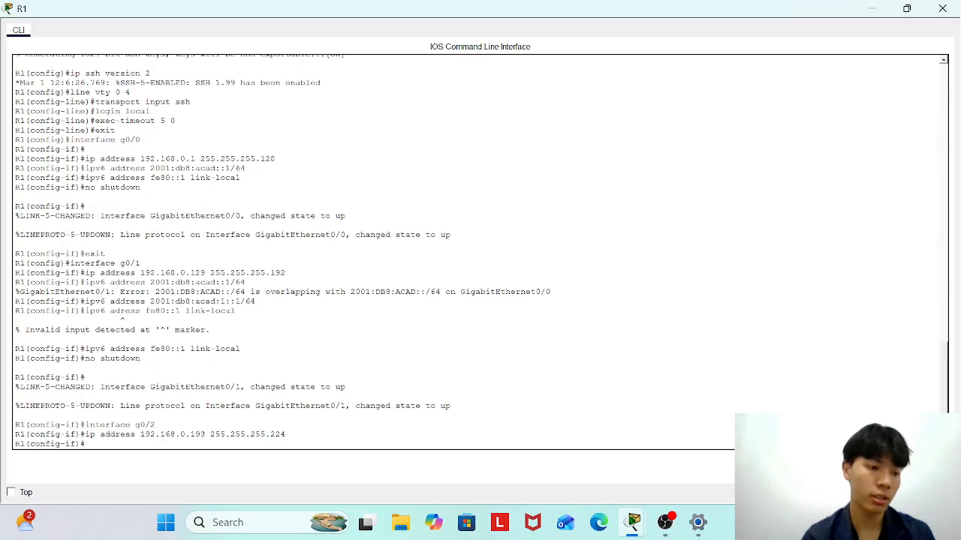
{"action": "type", "text": "ipv"}
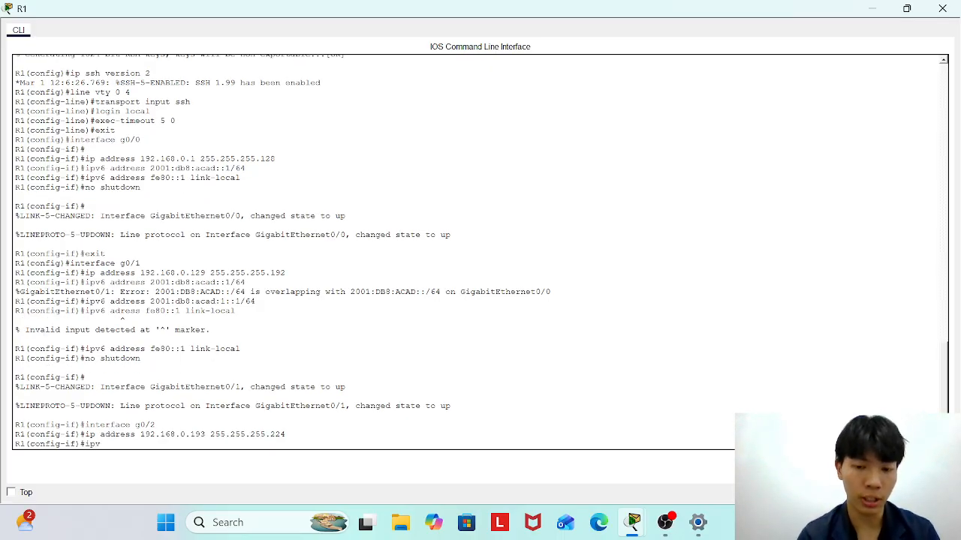
{"action": "type", "text": "6 addre"}
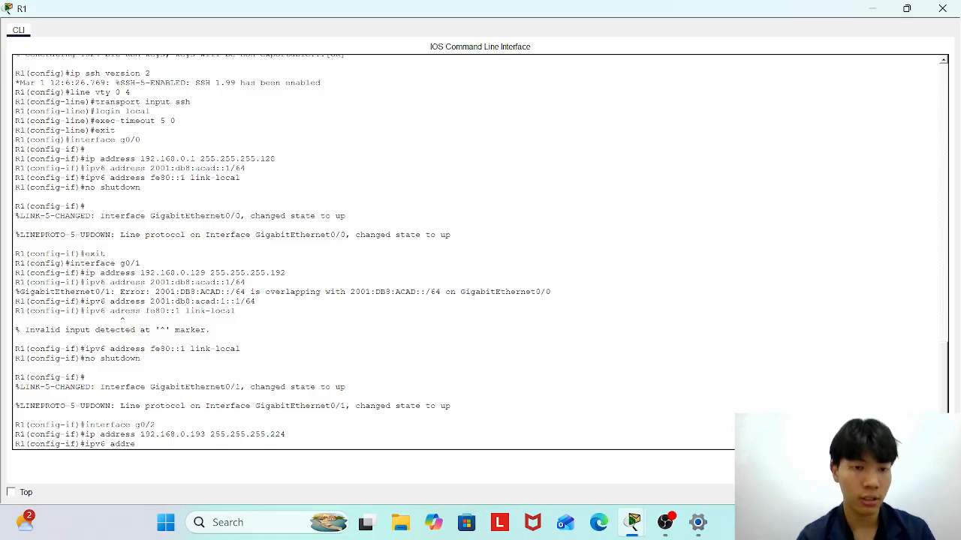
{"action": "type", "text": "ss 2001:"}
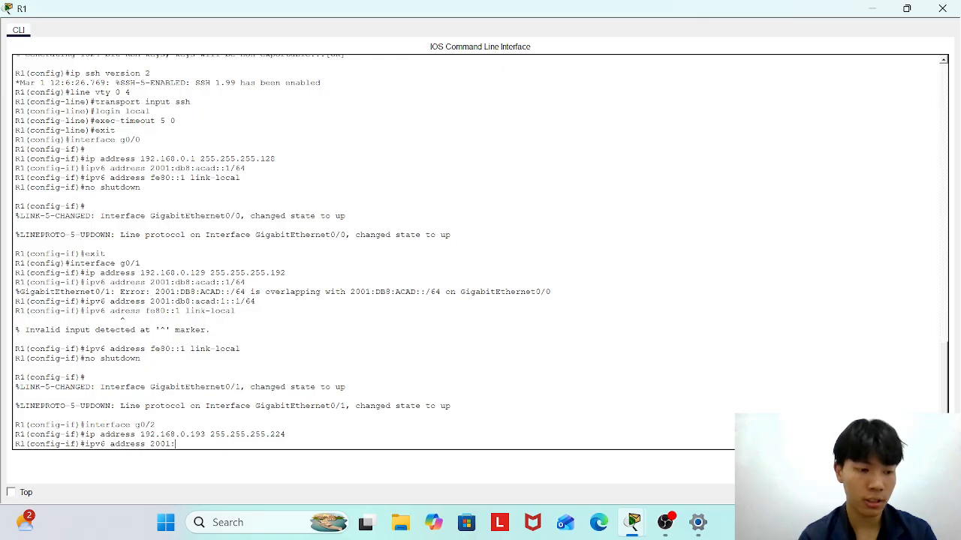
{"action": "type", "text": "db"}
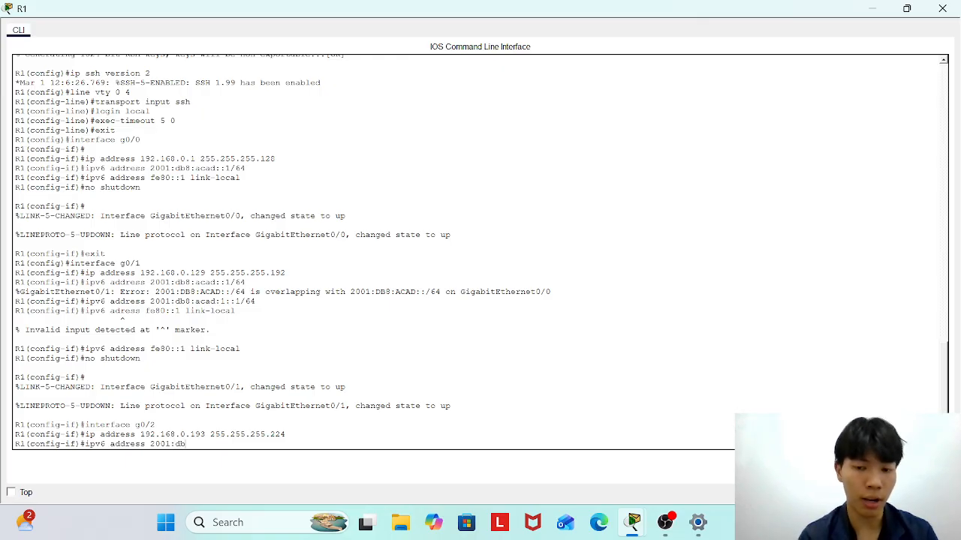
{"action": "type", "text": "8:ac"}
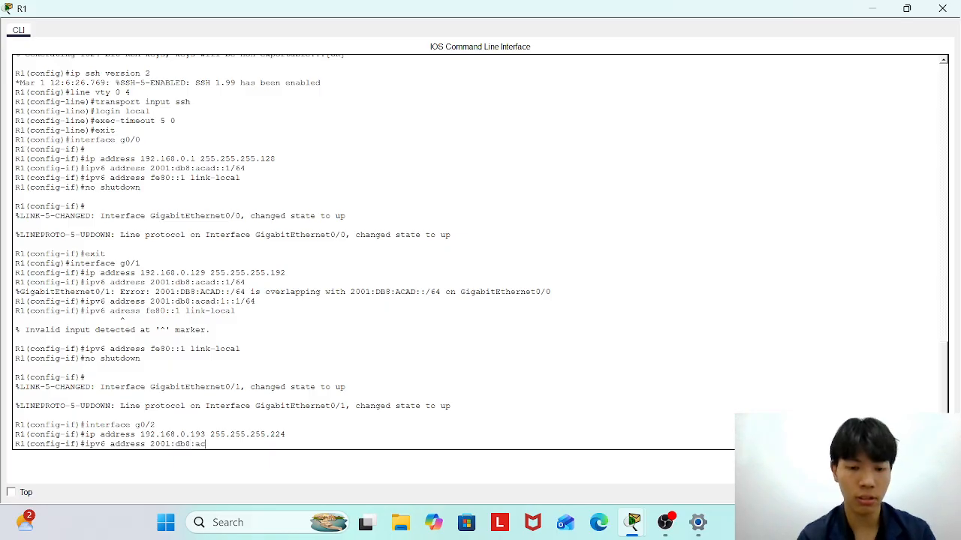
{"action": "type", "text": "ad:"}
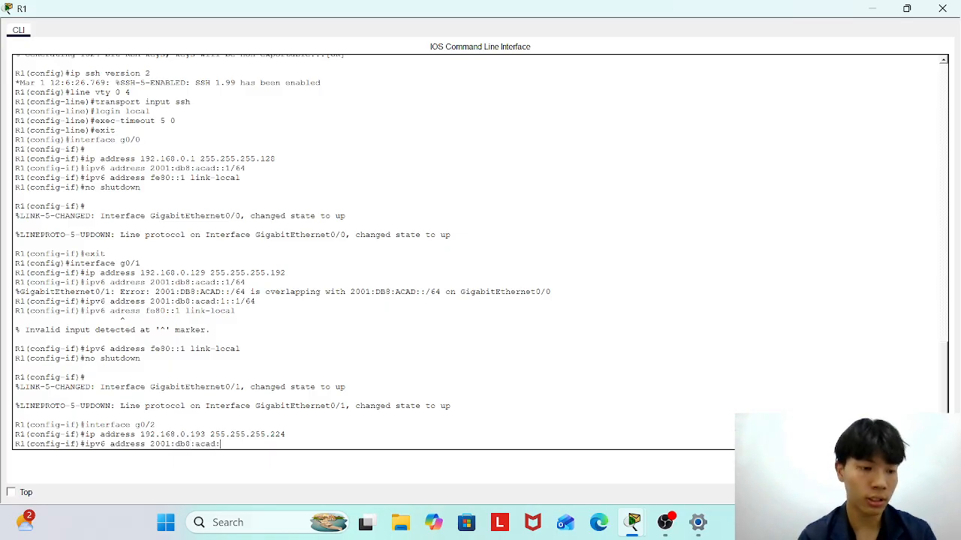
{"action": "type", "text": "2::"}
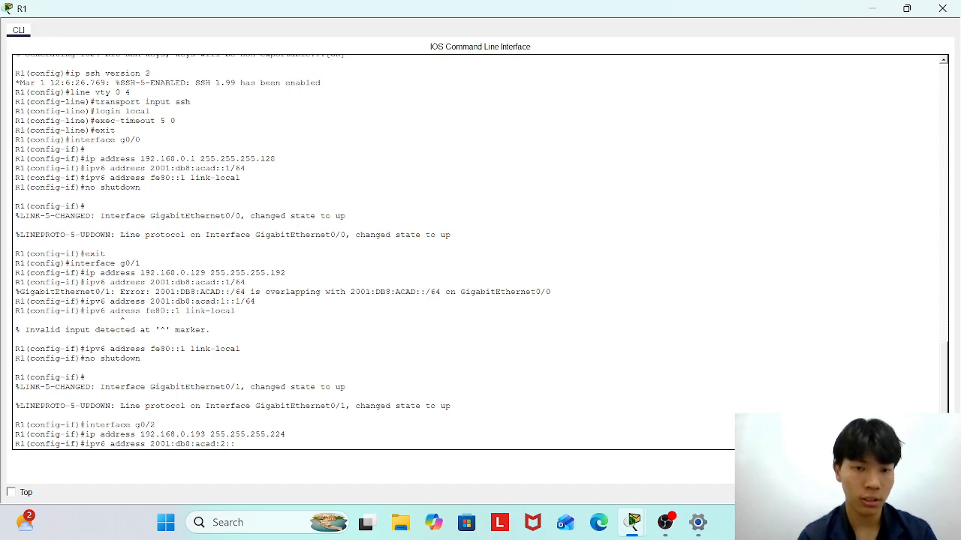
{"action": "type", "text": "1/64"}
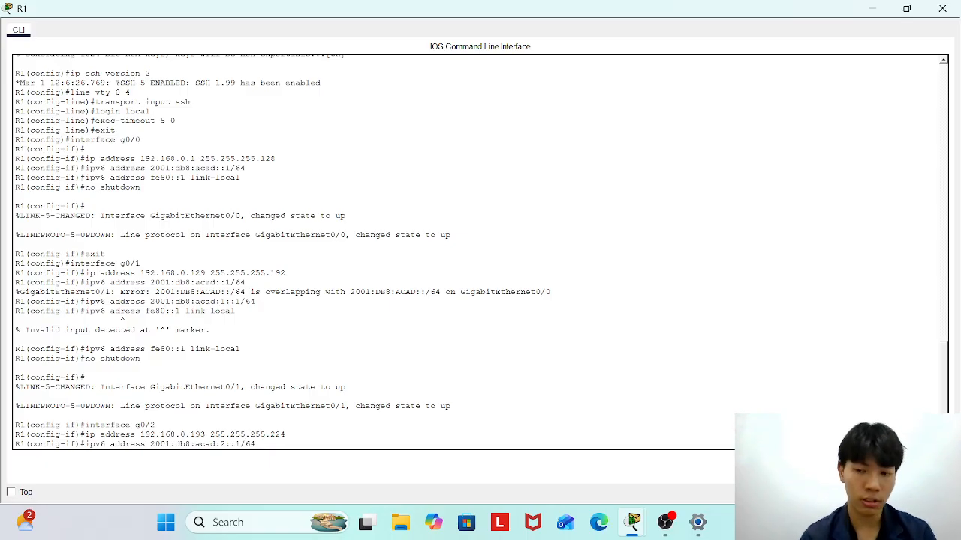
{"action": "key", "text": "Return"}
Add the fe80::1 link-local address to G0/2 and bring the interface up.
{"action": "type", "text": "ipv"}
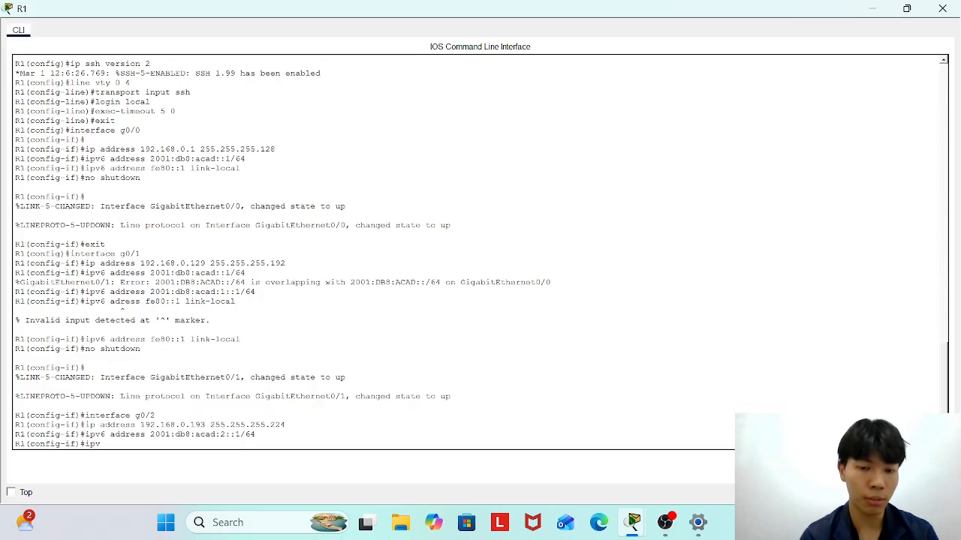
{"action": "type", "text": "6 address "}
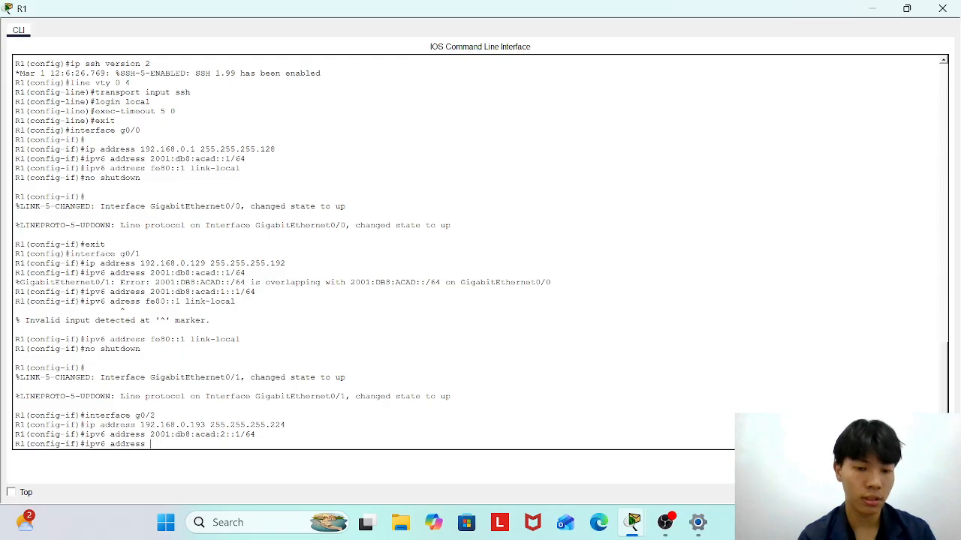
{"action": "type", "text": "fe80"}
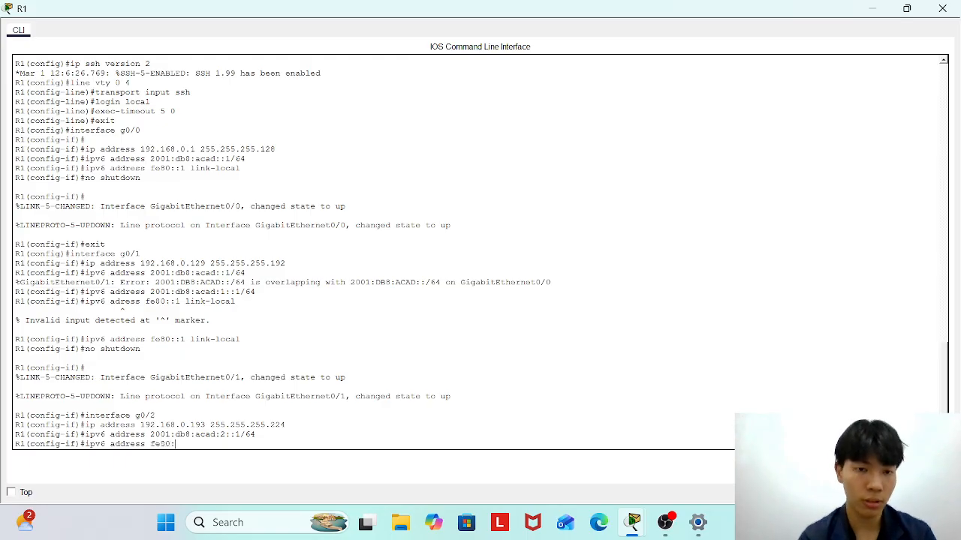
{"action": "type", "text": "::1"}
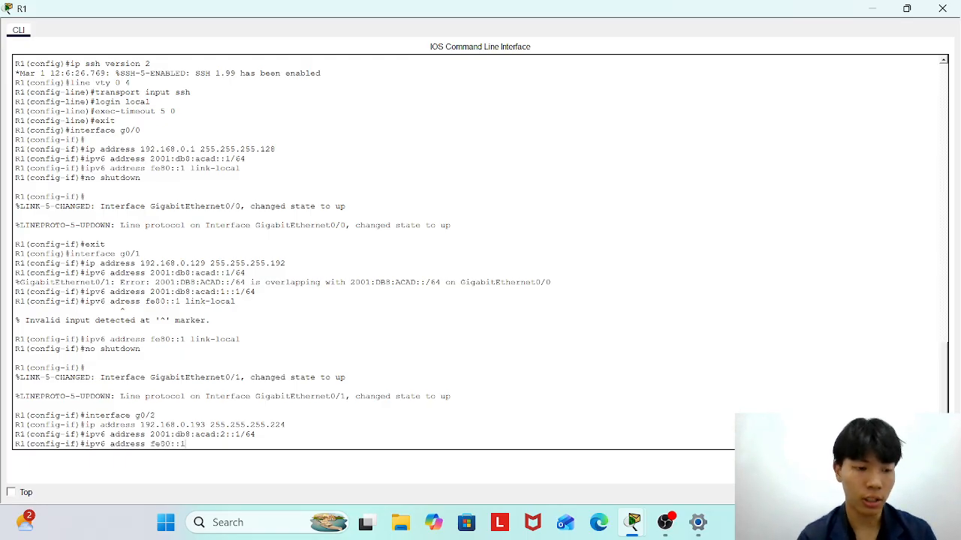
{"action": "type", "text": " link-local"}
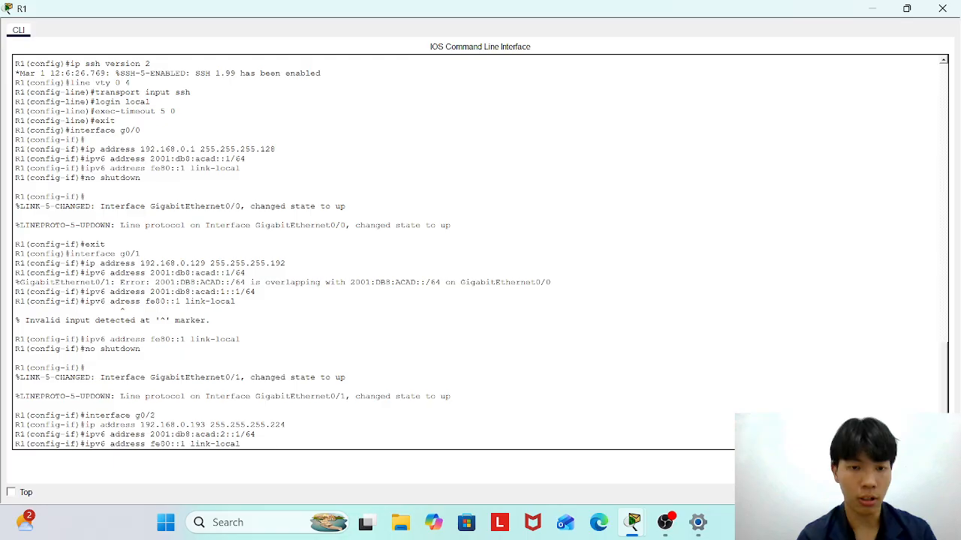
{"action": "key", "text": "Return"}
{"action": "type", "text": "shutdown"}
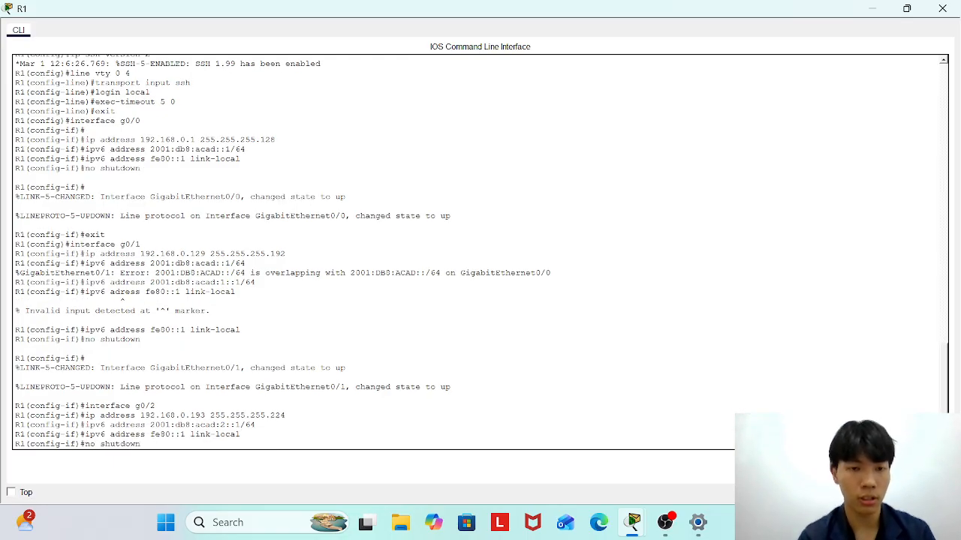
{"action": "key", "text": "Return"}
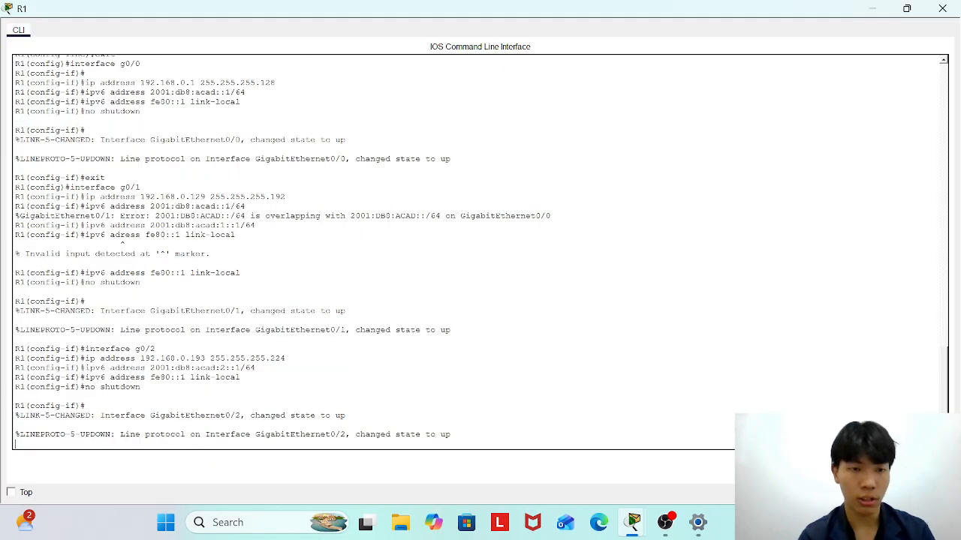
{"action": "key", "text": "Return"}
Exit to privileged mode, save R1's configuration with write, close R1, and open switch S1.
{"action": "type", "text": "exit"}
{"action": "key", "text": "Return"}
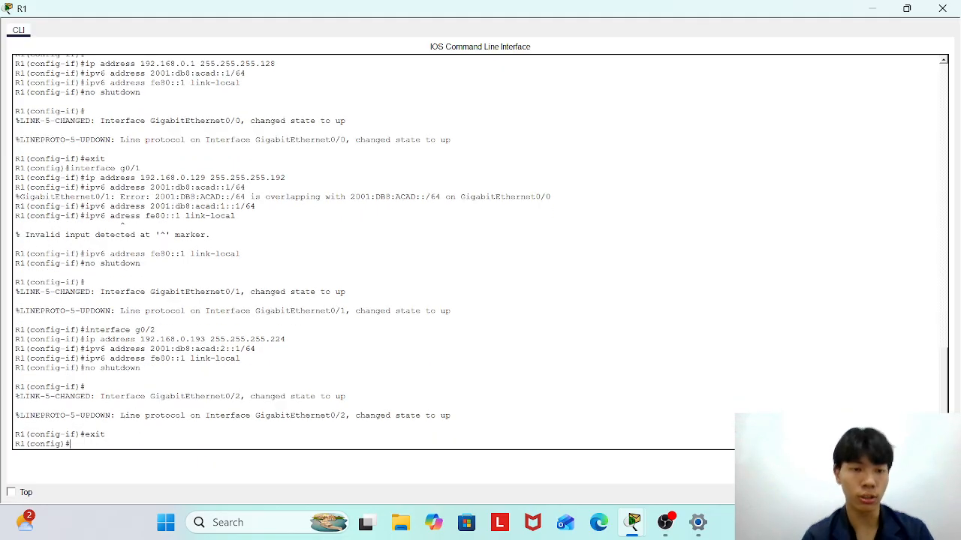
{"action": "type", "text": "end"}
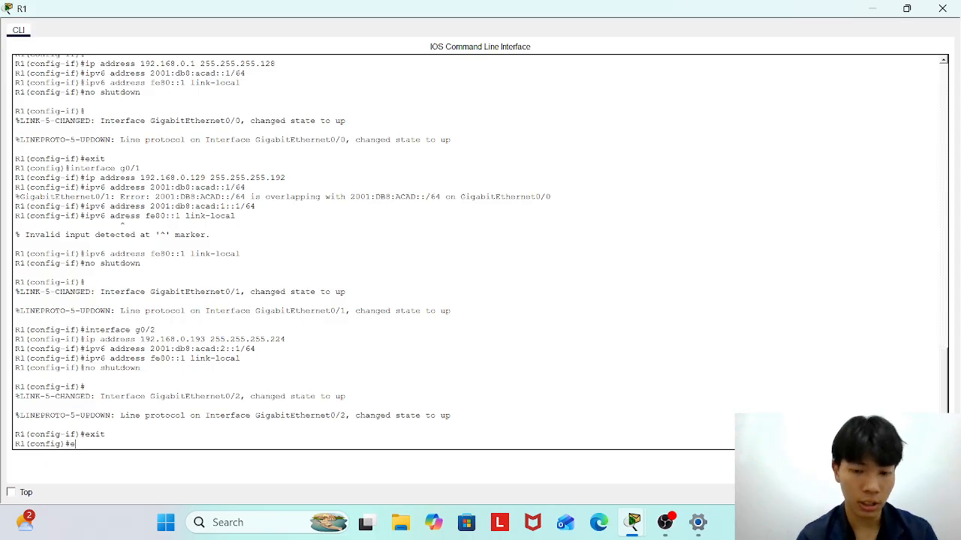
{"action": "key", "text": "Return"}
{"action": "type", "text": "write"}
{"action": "key", "text": "Return"}
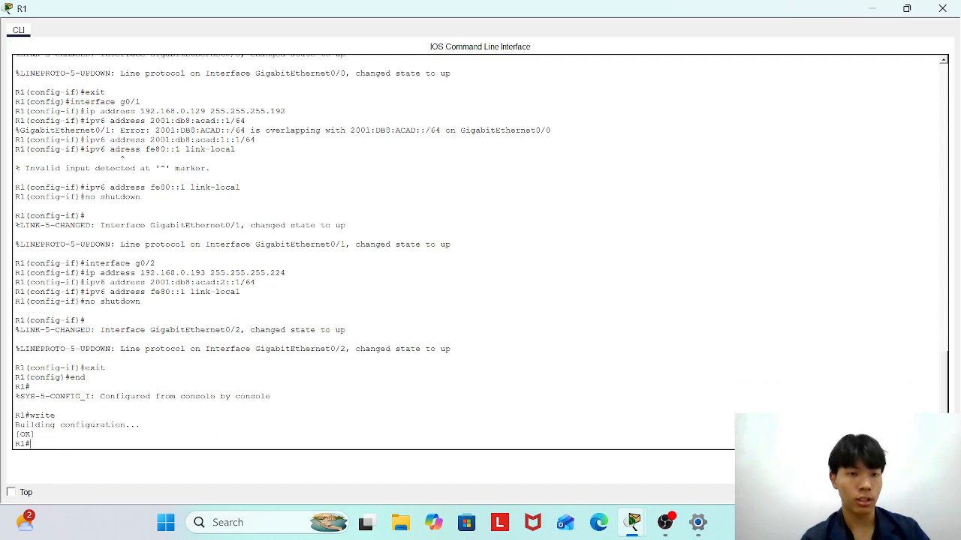
{"action": "key", "text": "Return"}
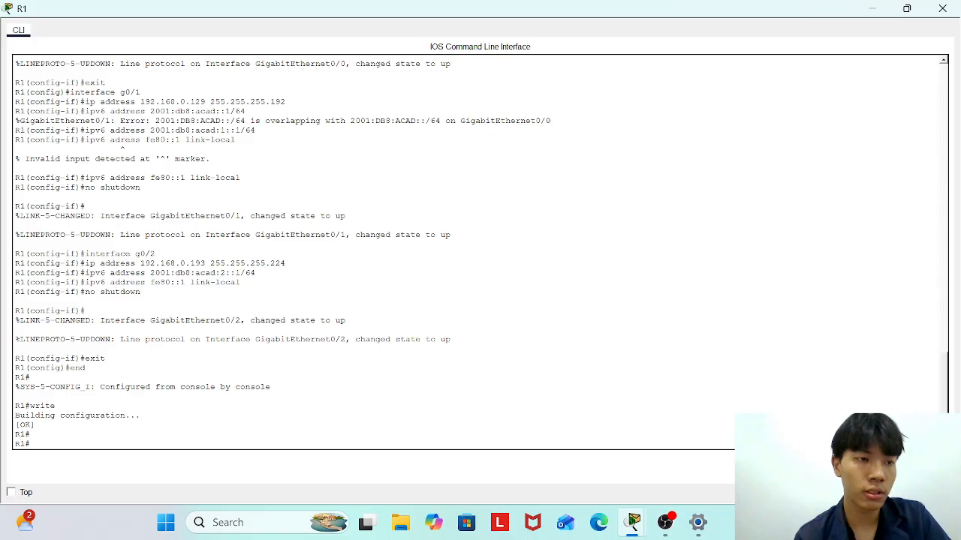
{"action": "left_click", "coordinate": [942, 8]}
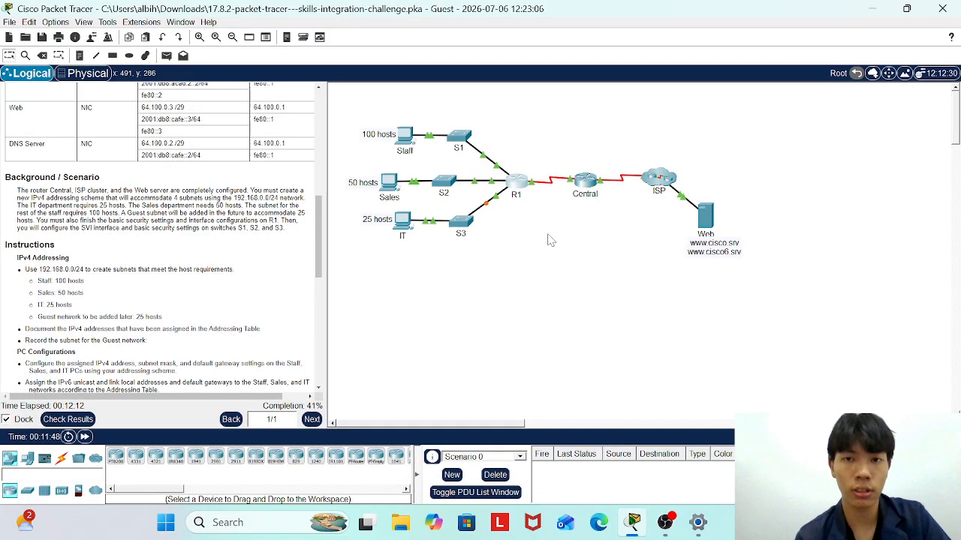
{"action": "left_click", "coordinate": [466, 140]}
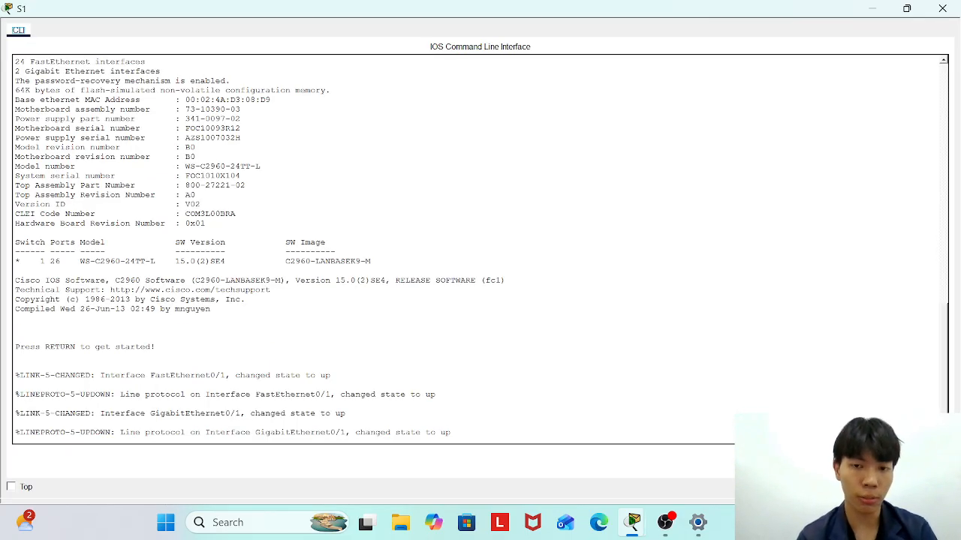
Enter global configuration on the switch and set its hostname to S1.
{"action": "key", "text": "Return"}
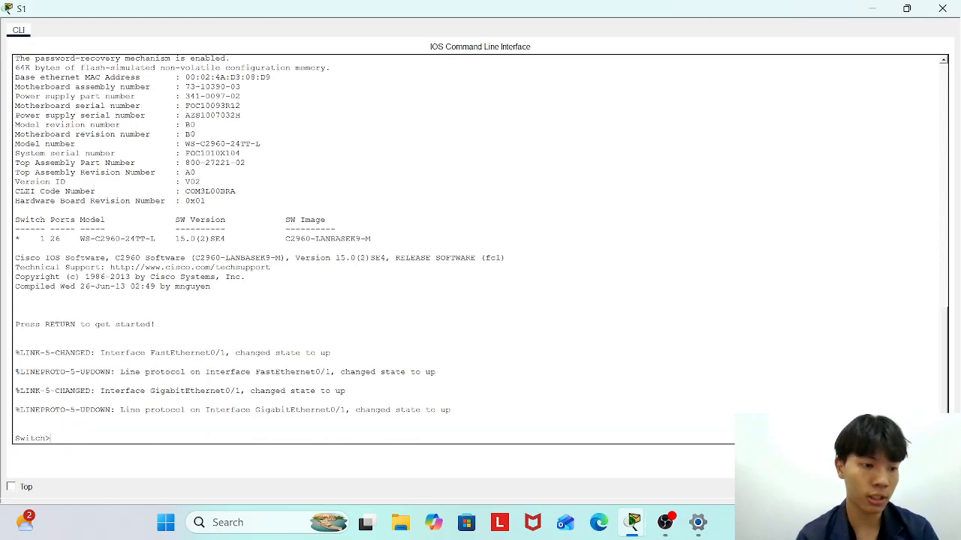
{"action": "type", "text": "enable"}
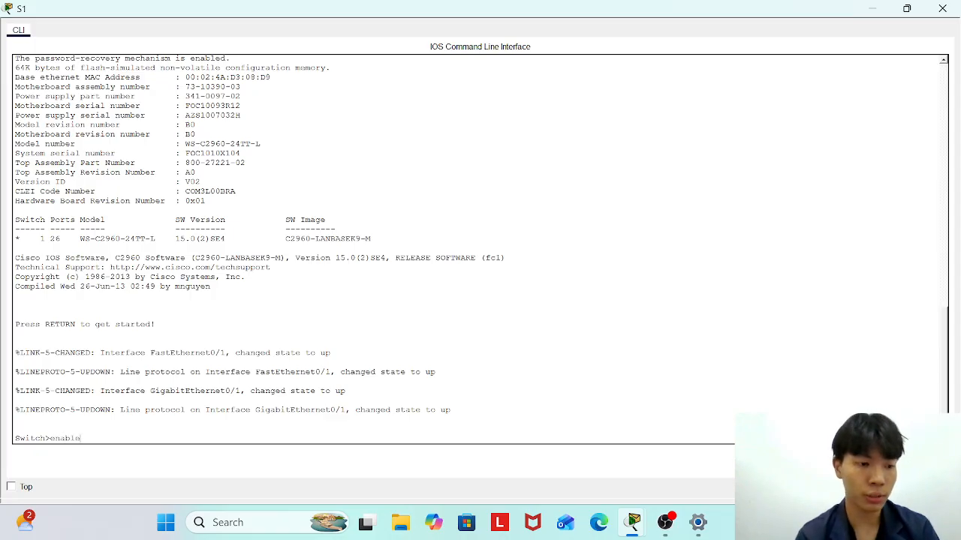
{"action": "key", "text": "Return"}
{"action": "type", "text": "conf t"}
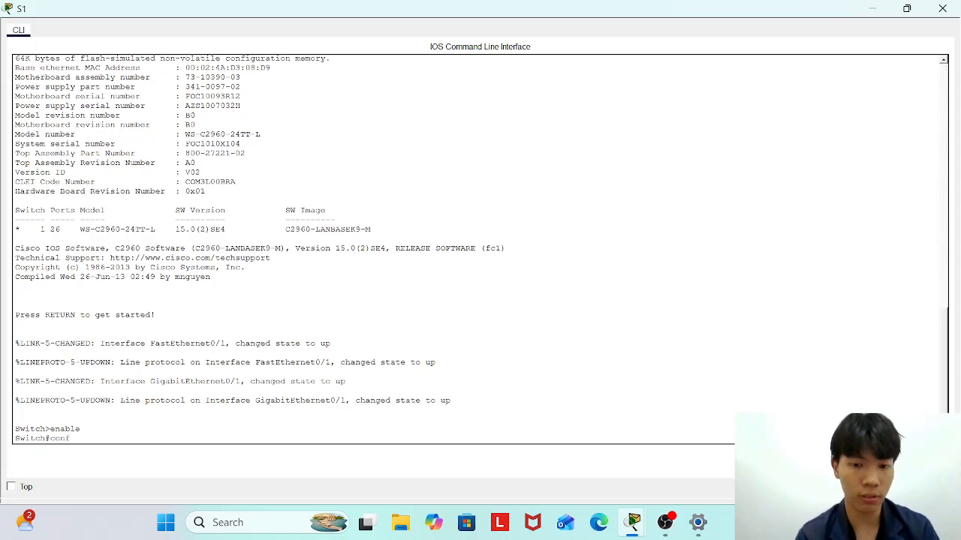
{"action": "key", "text": "Return"}
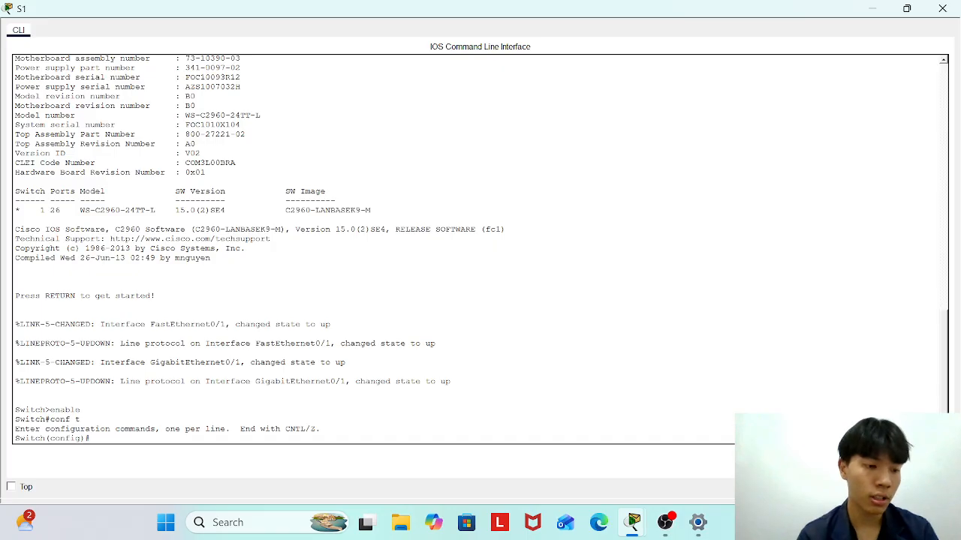
{"action": "type", "text": "host"}
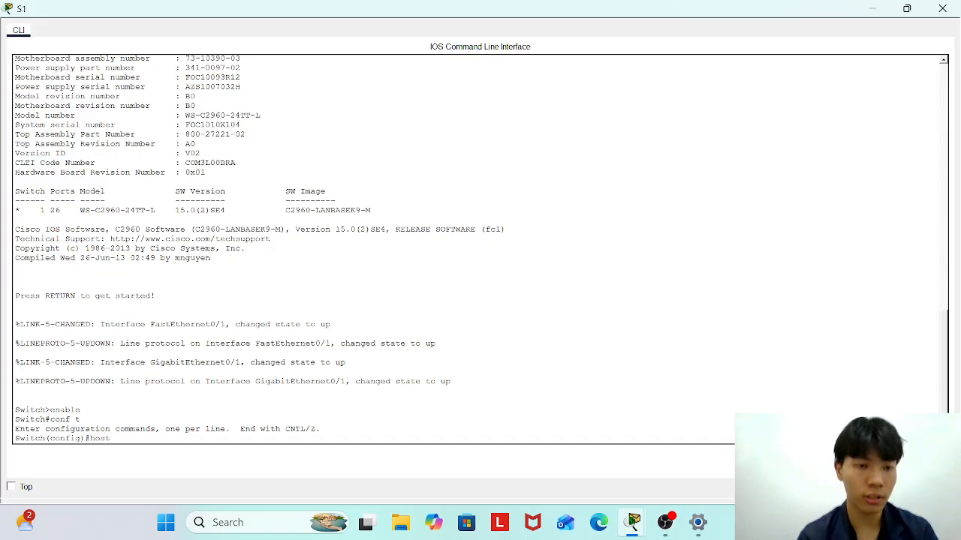
{"action": "type", "text": "name S1"}
{"action": "key", "text": "Return"}
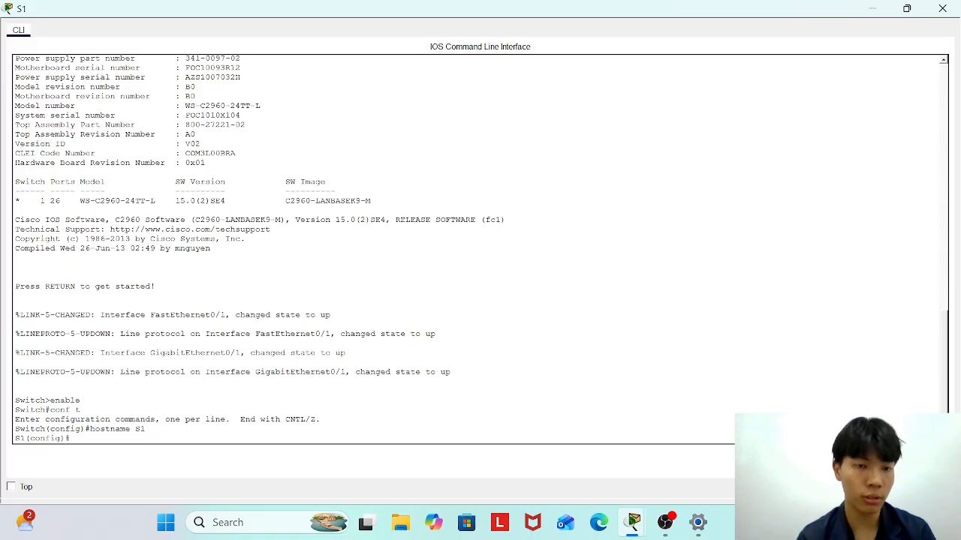
Disable DNS lookup, set the enable secret password, and turn on service password-encryption.
{"action": "type", "text": "no"}
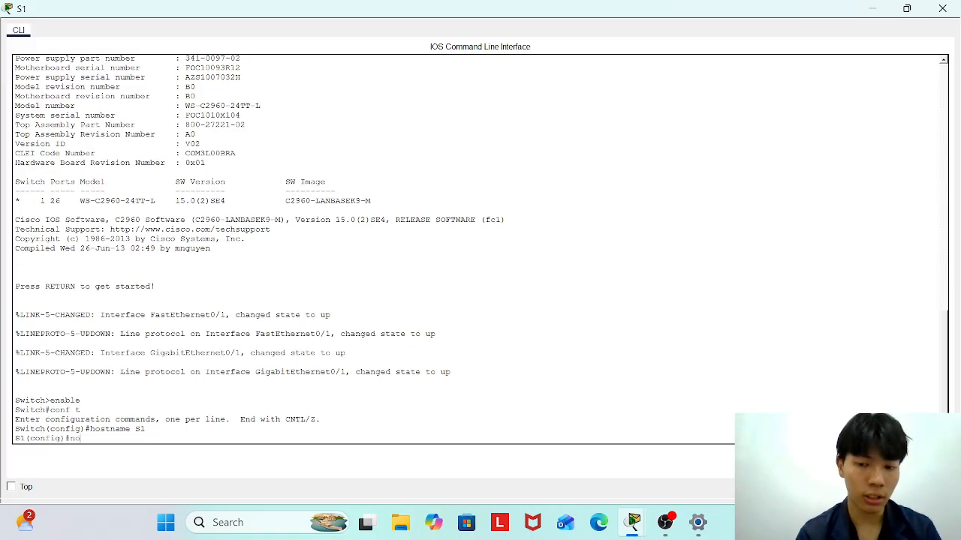
{"action": "type", "text": " ip"}
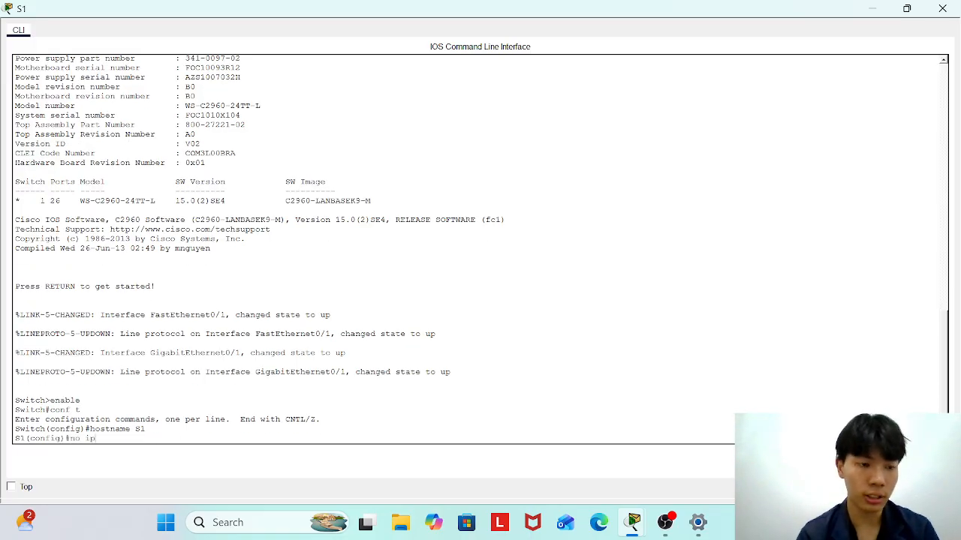
{"action": "type", "text": " domain"}
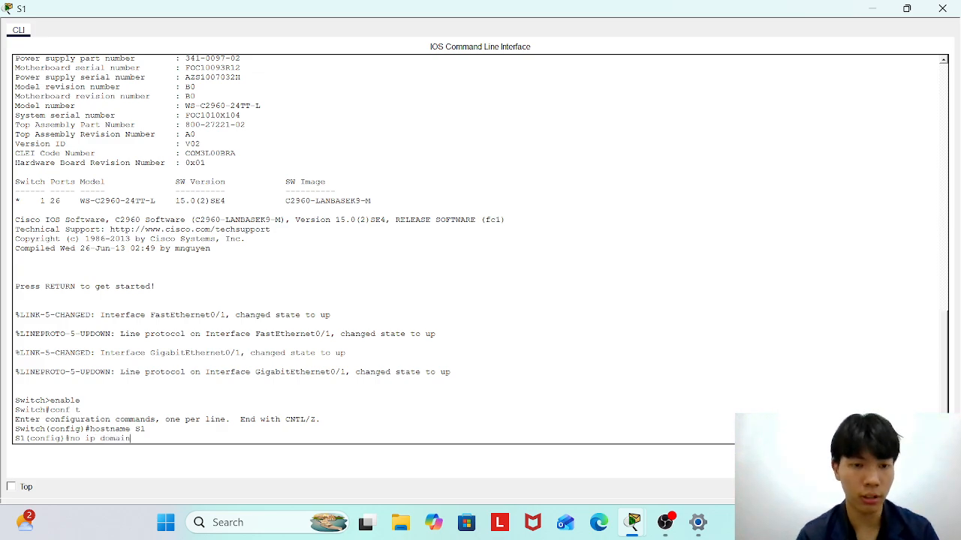
{"action": "type", "text": "-lookup"}
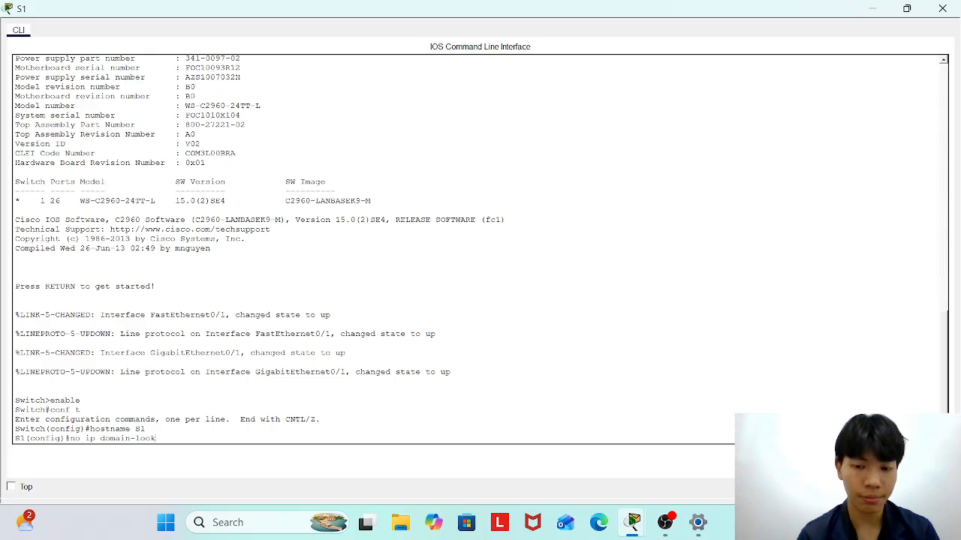
{"action": "key", "text": "Return"}
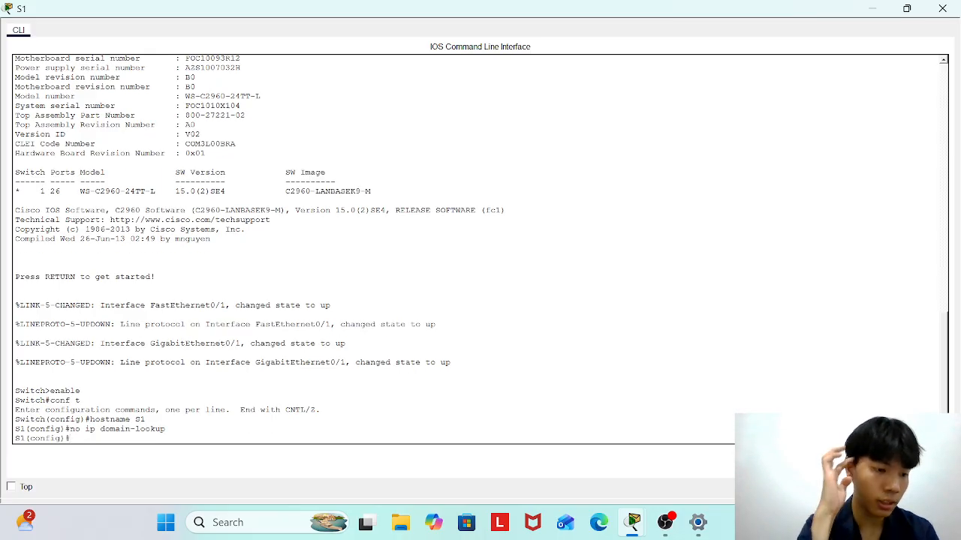
{"action": "type", "text": "enable"}
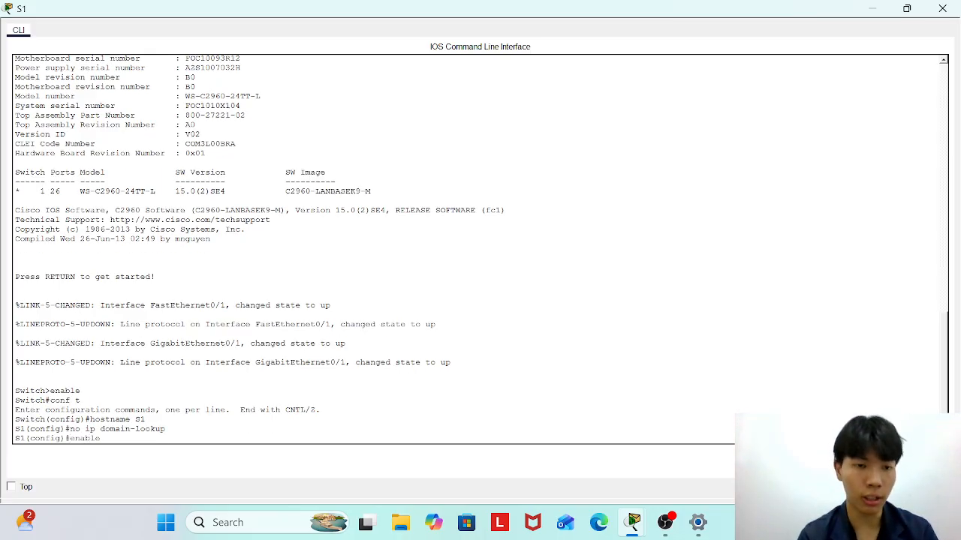
{"action": "type", "text": " secret"}
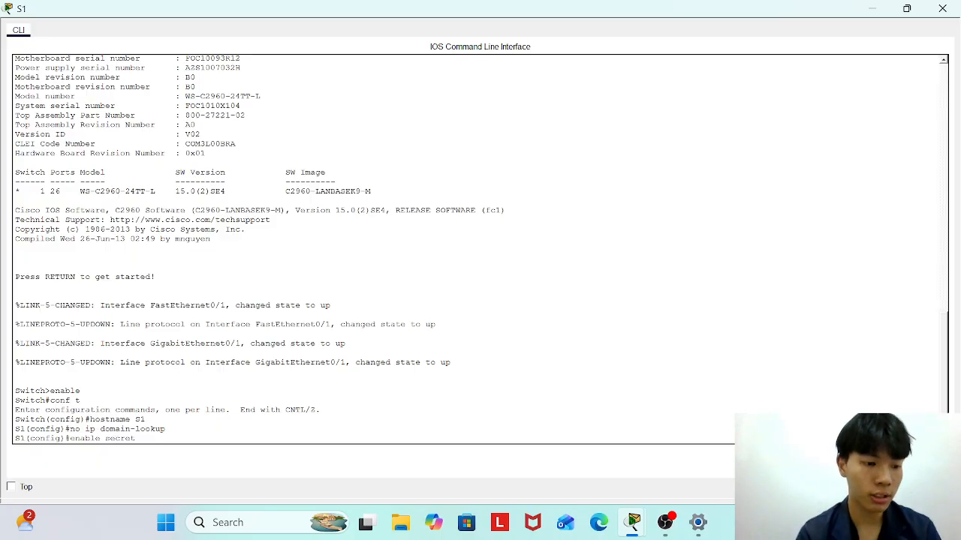
{"action": "type", "text": " Ciscoen"}
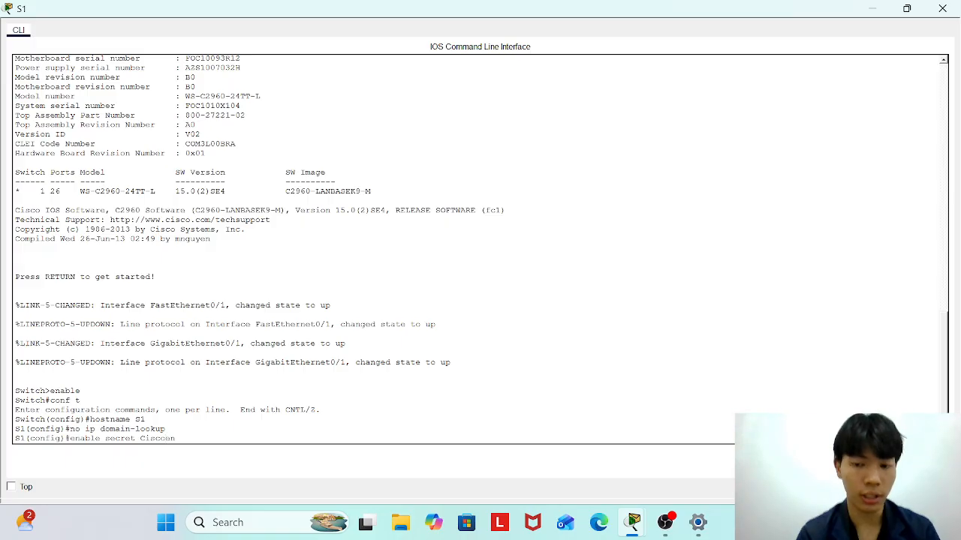
{"action": "type", "text": "pa55"}
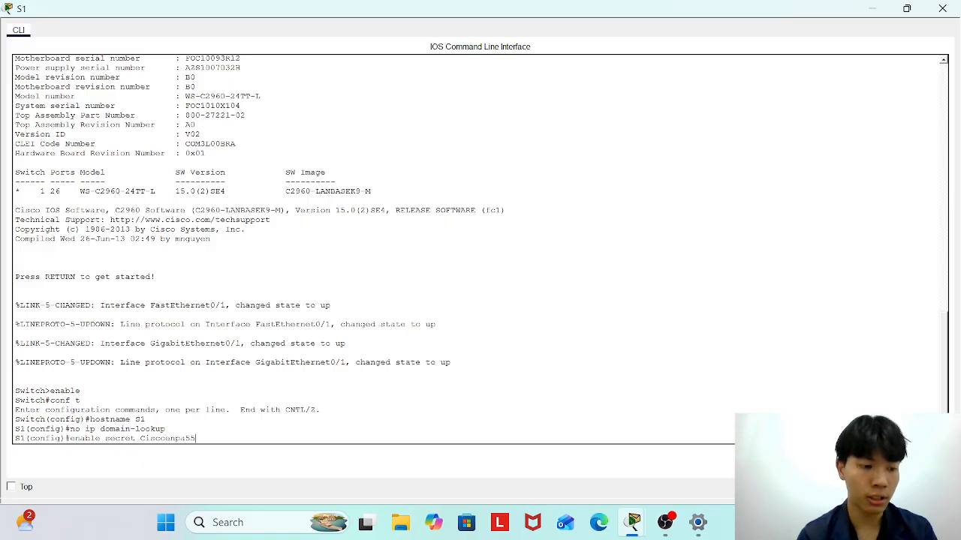
{"action": "key", "text": "Return"}
{"action": "type", "text": "service"}
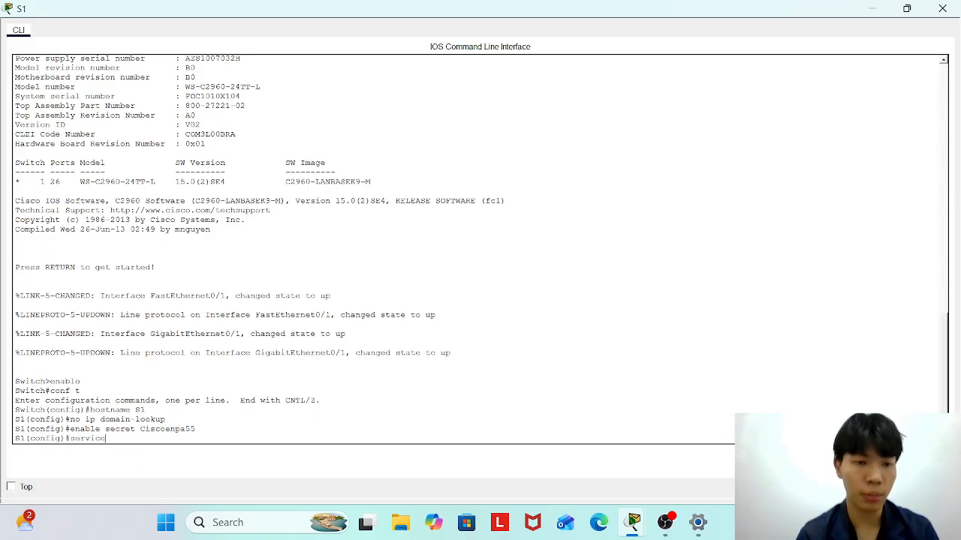
{"action": "type", "text": " passw"}
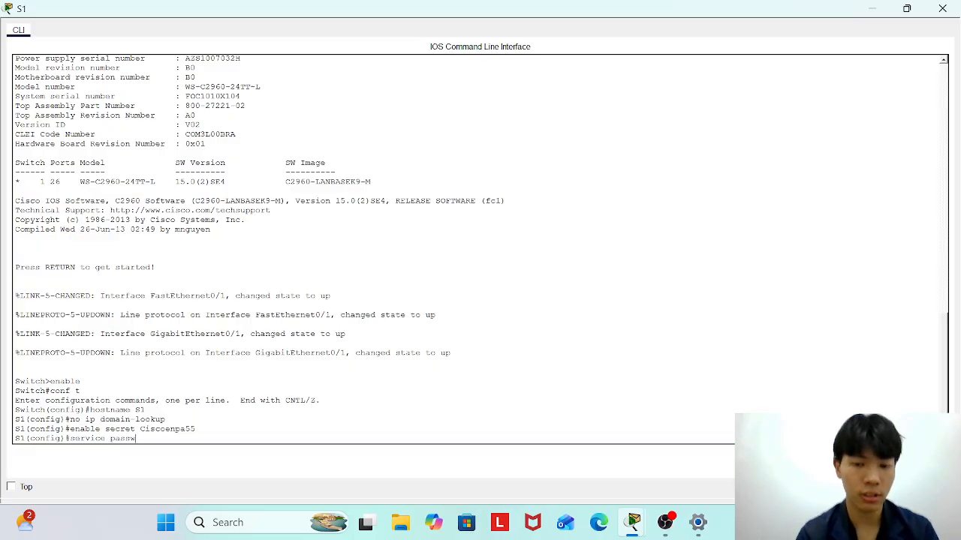
{"action": "type", "text": "ord-encryption"}
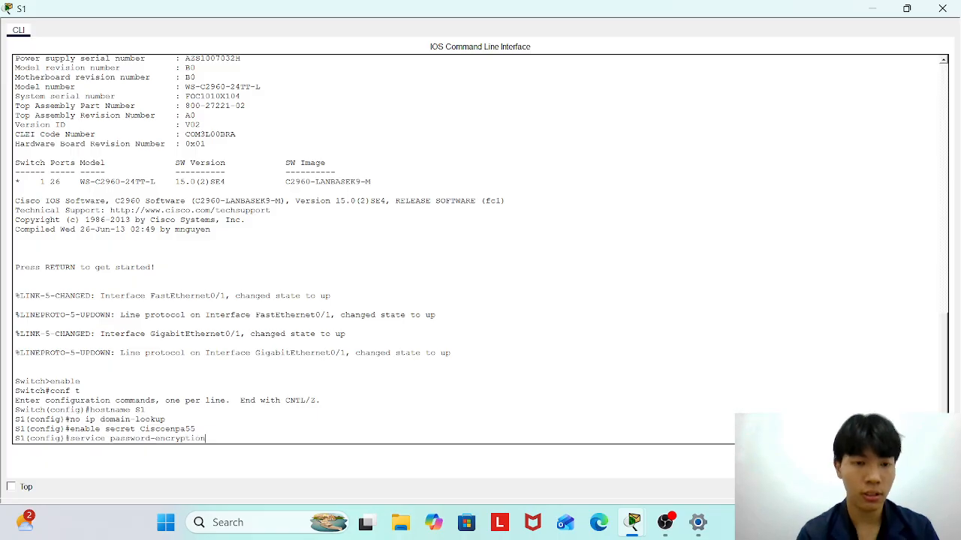
{"action": "key", "text": "Return"}
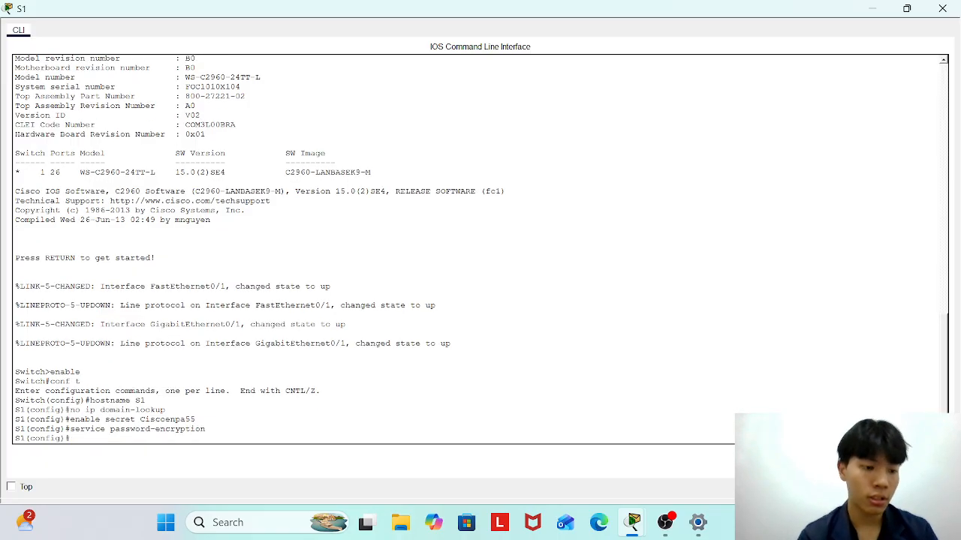
Give console line 0 the console password, login, and exec-timeout 5 0, then exit.
{"action": "type", "text": "line console 0"}
{"action": "key", "text": "Return"}
{"action": "type", "text": "password C"}
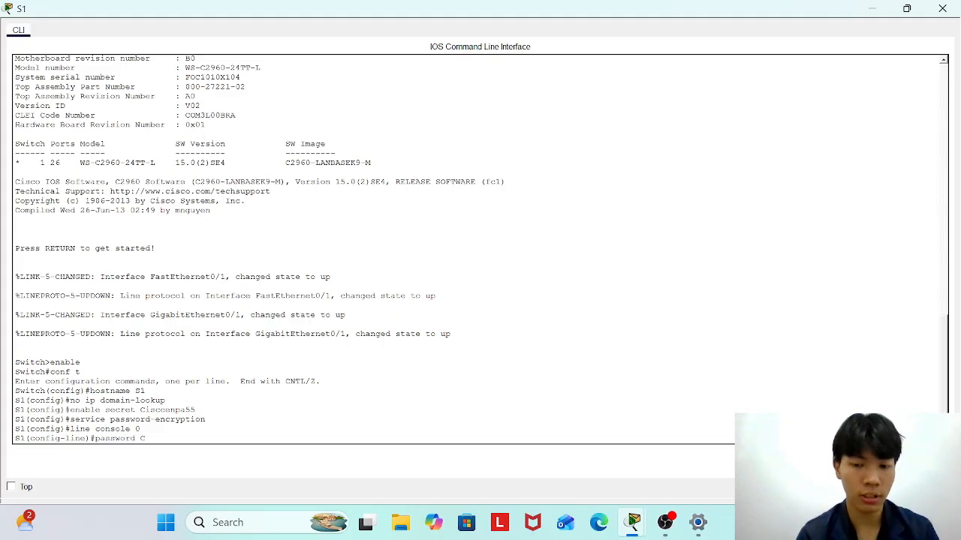
{"action": "type", "text": "iscoenp"}
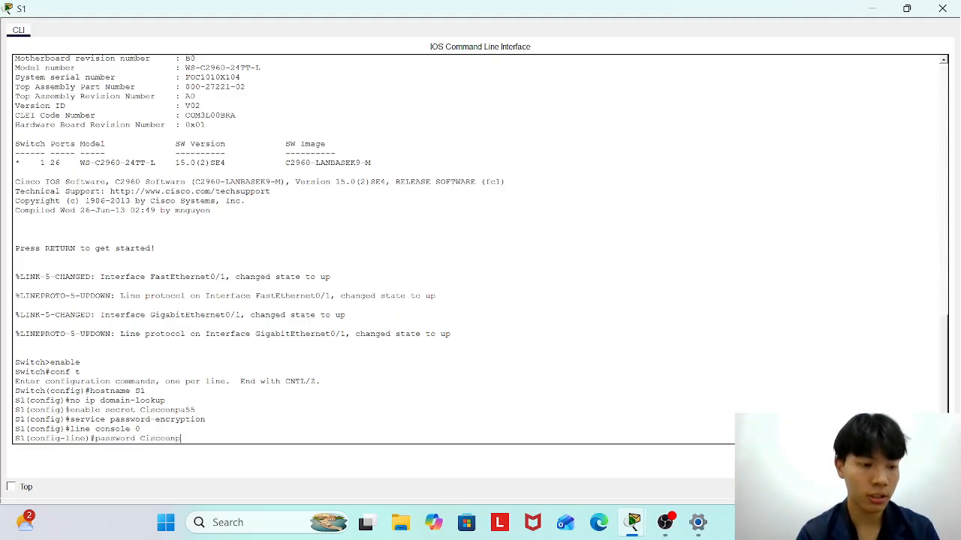
{"action": "type", "text": "a55"}
{"action": "key", "text": "Return"}
{"action": "type", "text": "login"}
{"action": "key", "text": "Return"}
{"action": "type", "text": "exi"}
{"action": "type", "text": "c-timeout "}
{"action": "type", "text": "5 0"}
{"action": "key", "text": "Return"}
{"action": "type", "text": "exit"}
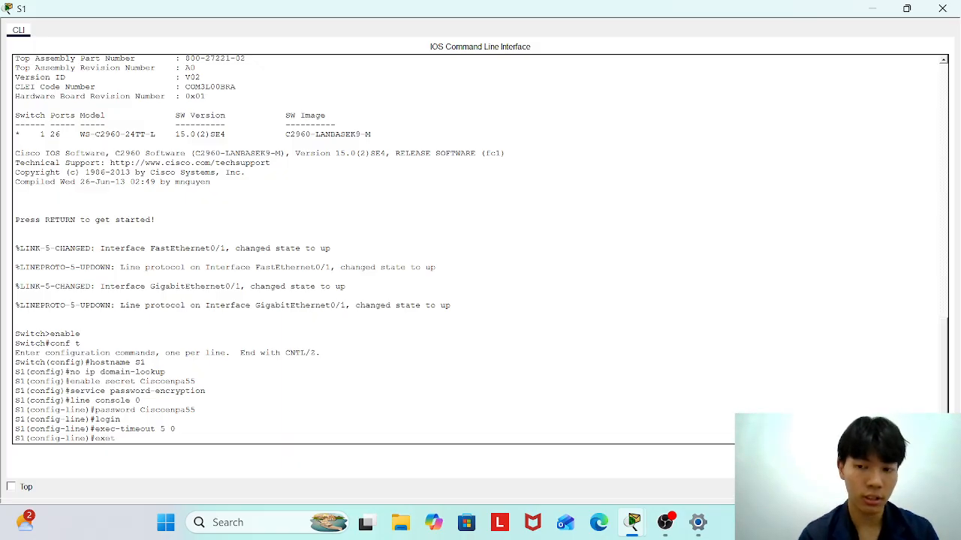
{"action": "key", "text": "Return"}
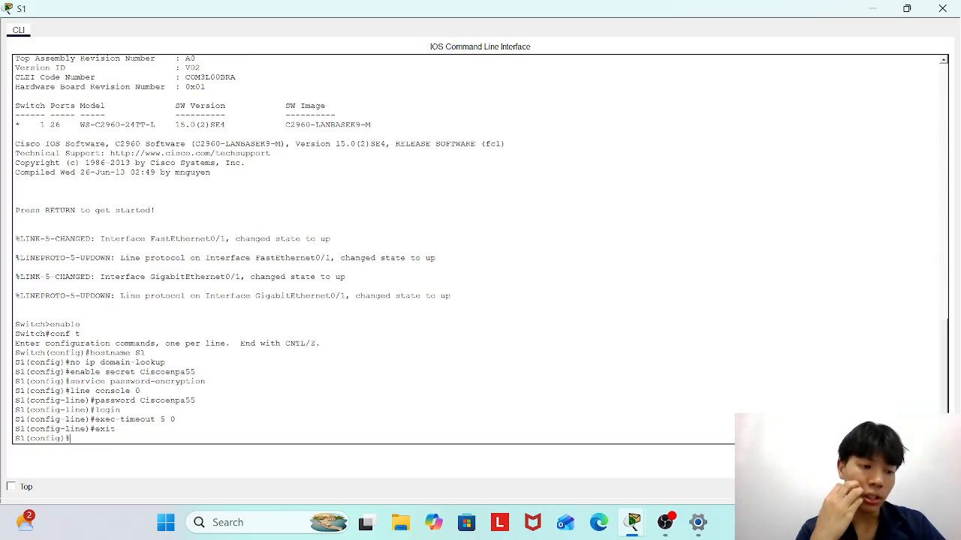
Enter S1's interface vlan1 configuration, re-issuing the command as 'interface vlan1'.
{"action": "type", "text": "inte"}
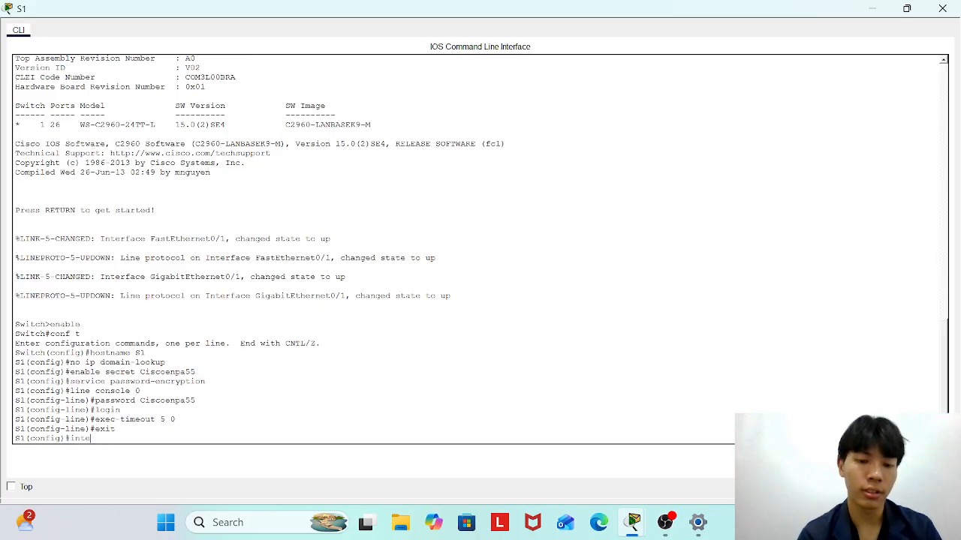
{"action": "type", "text": "rface vlan 1"}
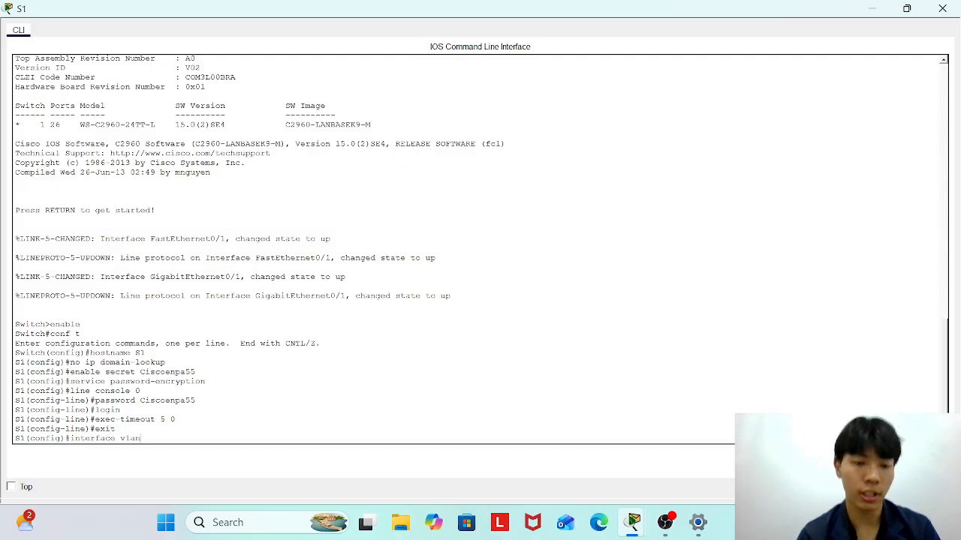
{"action": "key", "text": "Return"}
{"action": "key", "text": "Up"}
{"action": "key", "text": "BackSpace"}
{"action": "key", "text": "BackSpace"}
{"action": "type", "text": "1"}
{"action": "key", "text": "Return"}
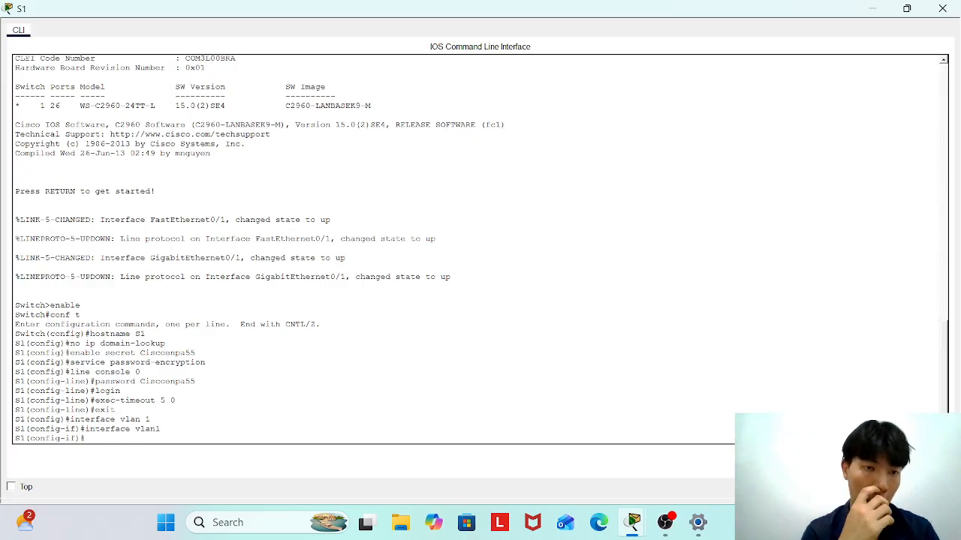
Assign 192.168.0.2 255.255.255.128 to VLAN 1, bring it up with no shutdown, and exit.
{"action": "type", "text": "ip"}
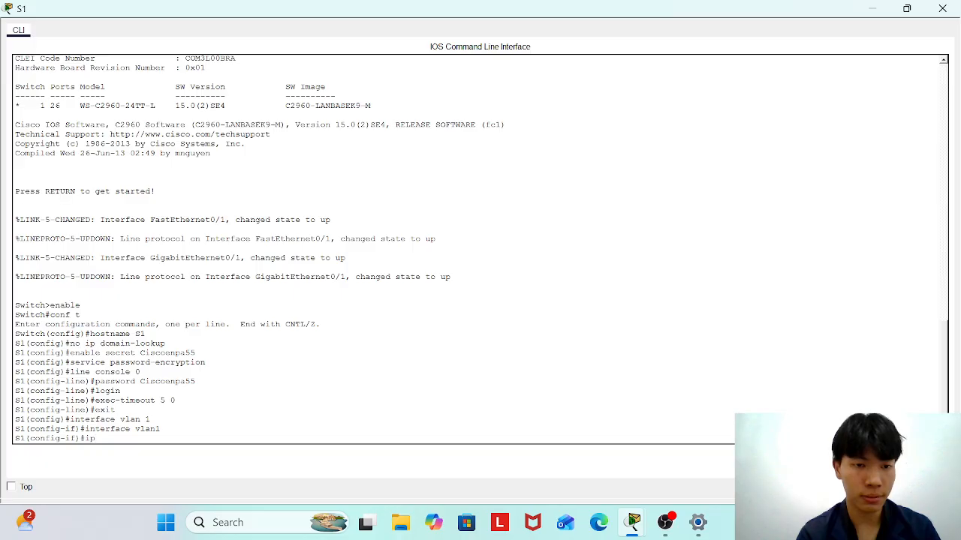
{"action": "type", "text": " address 192"}
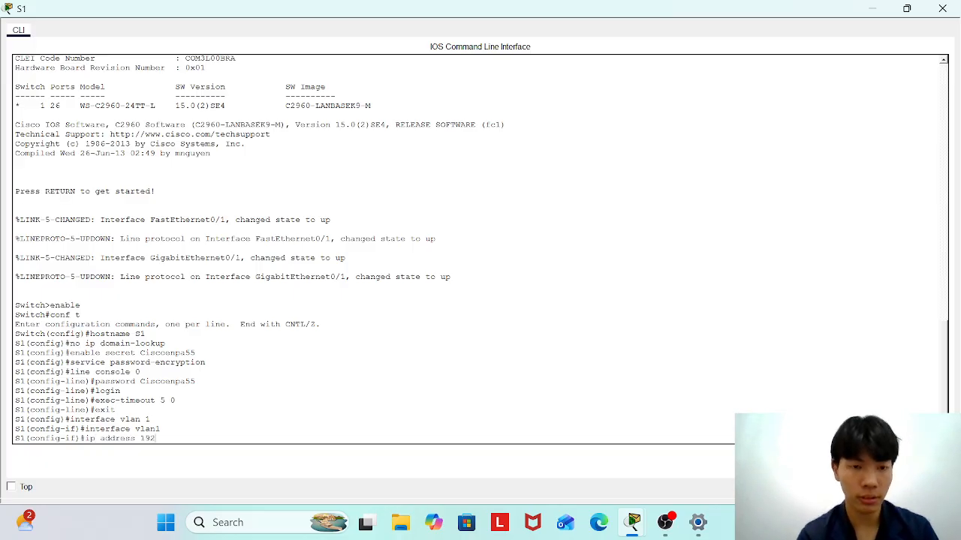
{"action": "type", "text": "168"}
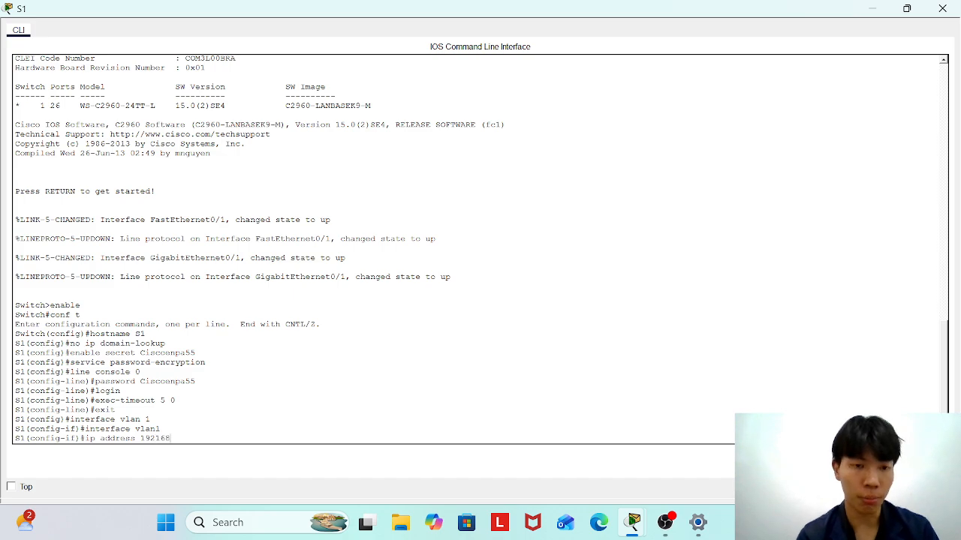
{"action": "key", "text": "BackSpace"}
{"action": "type", "text": ".16"}
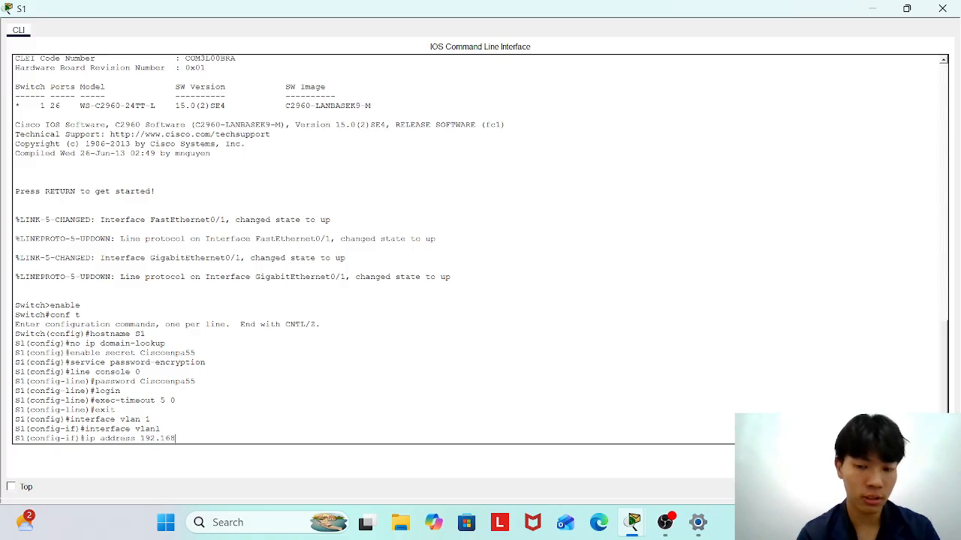
{"action": "type", "text": "8.0.2"}
{"action": "key", "text": "Return"}
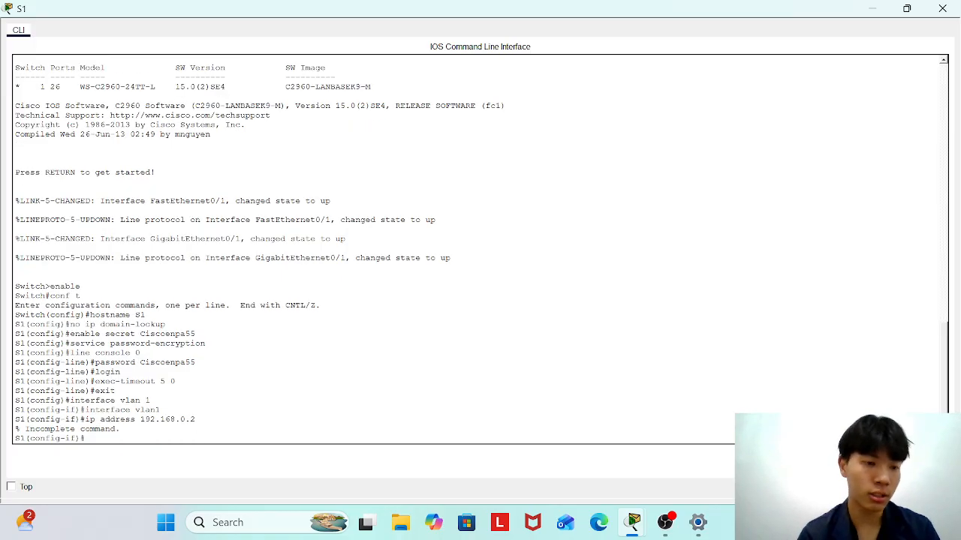
{"action": "key", "text": "Up"}
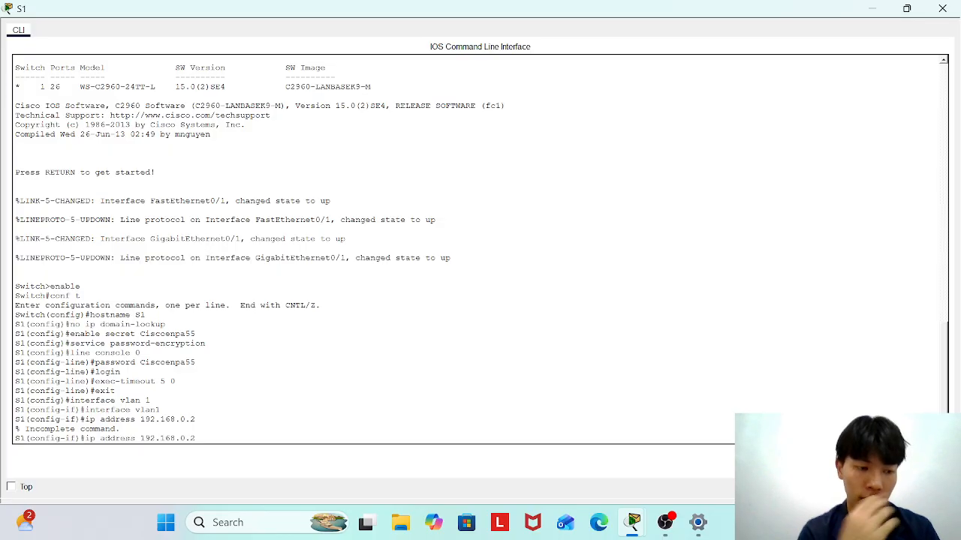
{"action": "type", "text": "255.25"}
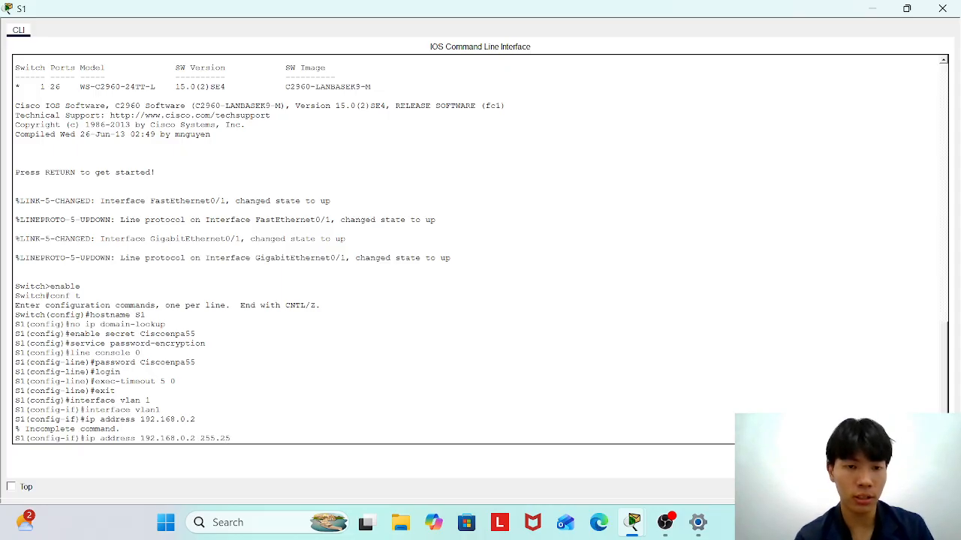
{"action": "type", "text": "5.255.128"}
{"action": "key", "text": "Return"}
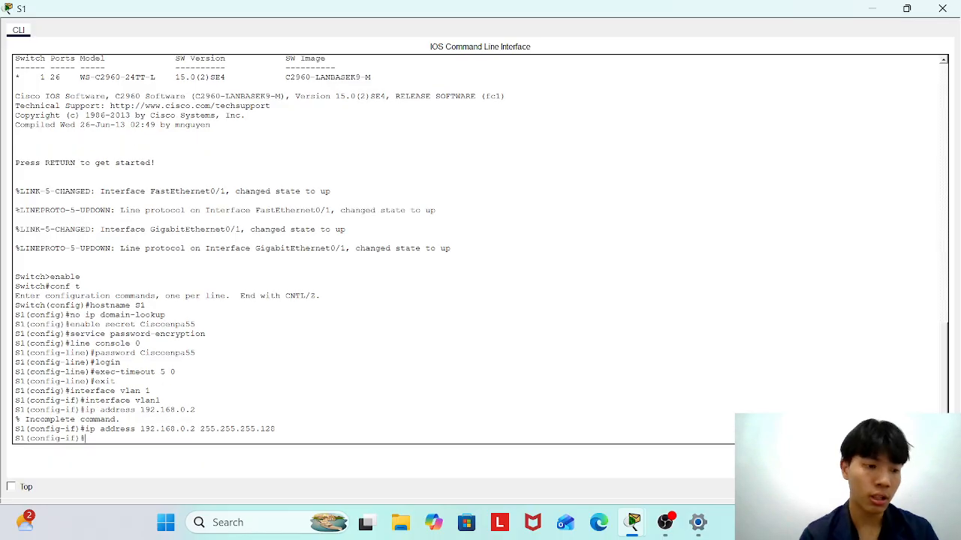
{"action": "type", "text": "no shut"}
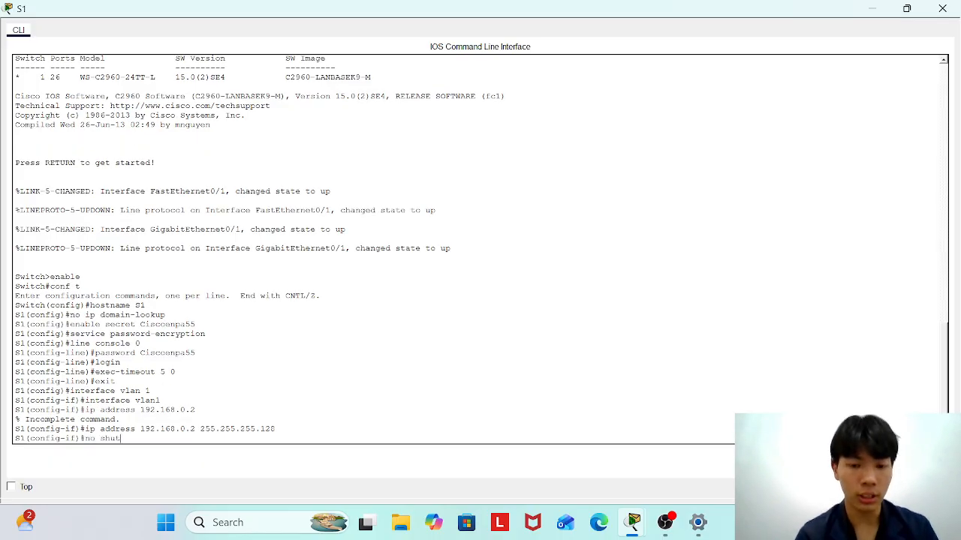
{"action": "type", "text": "down"}
{"action": "key", "text": "Return"}
{"action": "type", "text": "exit"}
{"action": "key", "text": "Return"}
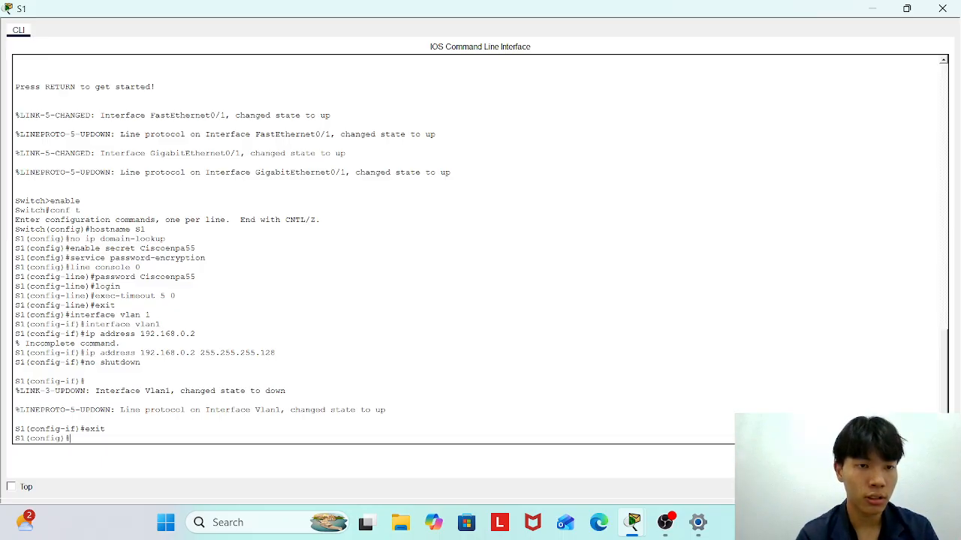
Re-enter interface vlan1, reapply 192.168.0.2 255.255.255.128 and no shutdown, then exit.
{"action": "type", "text": "interfa"}
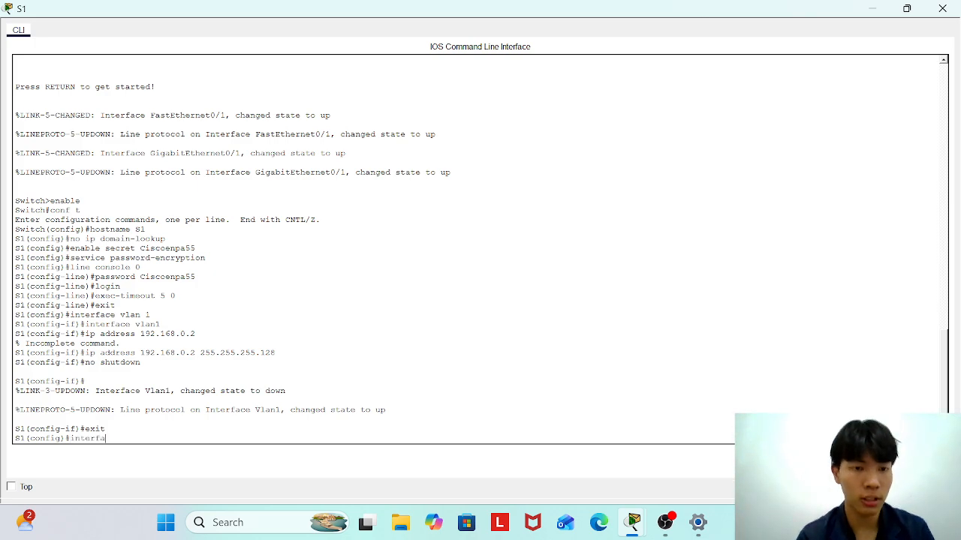
{"action": "type", "text": "ce vlan1"}
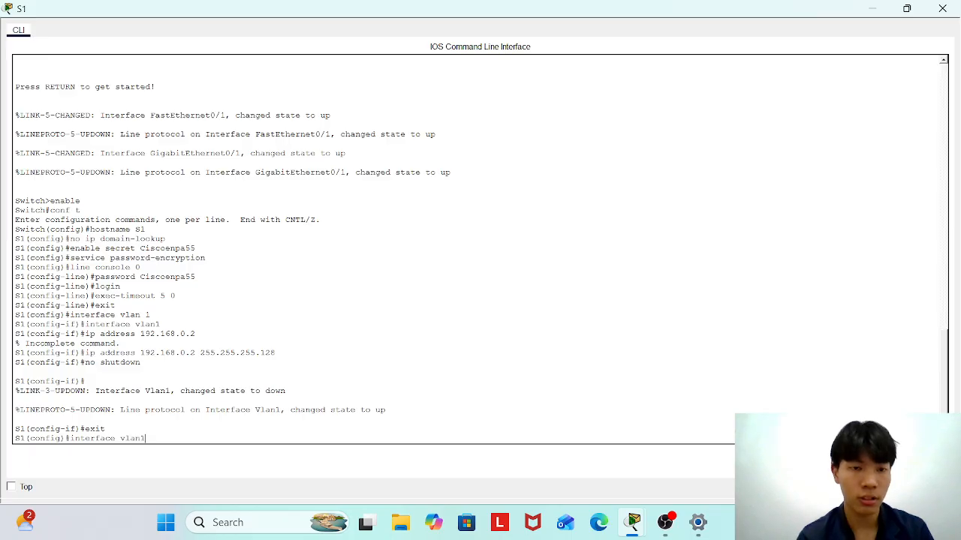
{"action": "key", "text": "Return"}
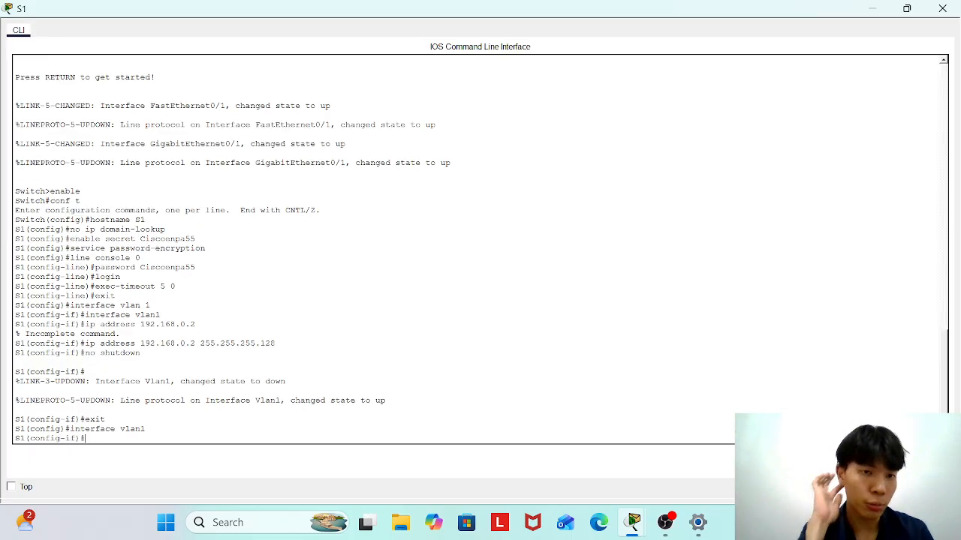
{"action": "type", "text": "ip"}
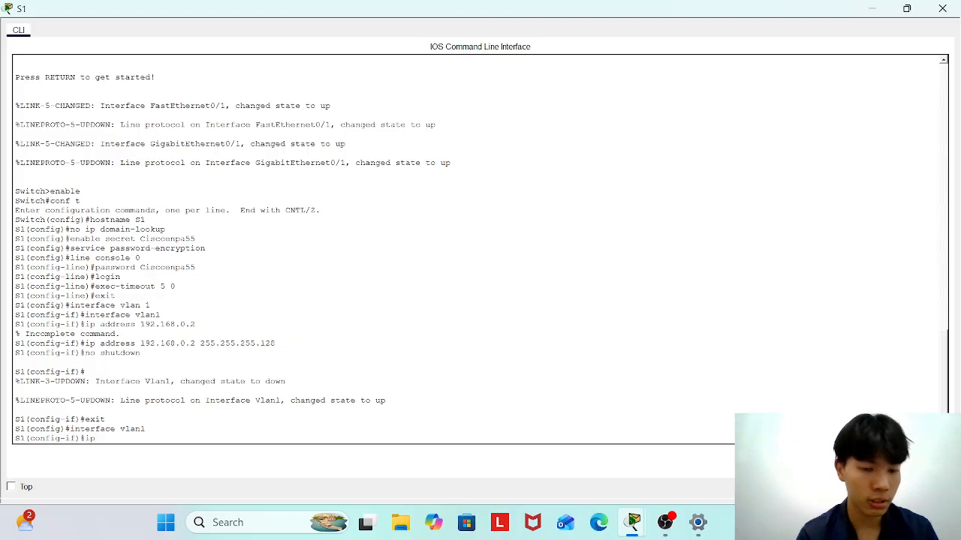
{"action": "type", "text": " address"}
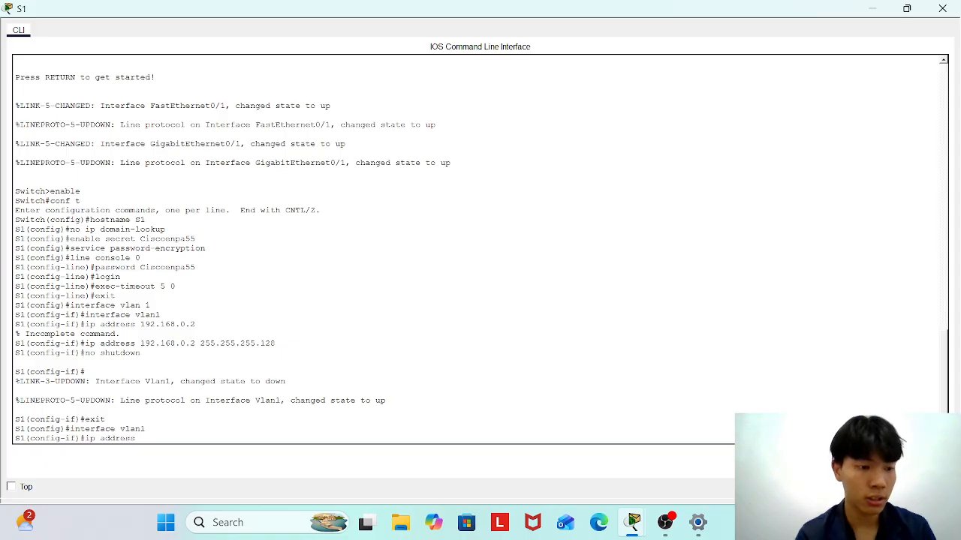
{"action": "type", "text": " 192.16"}
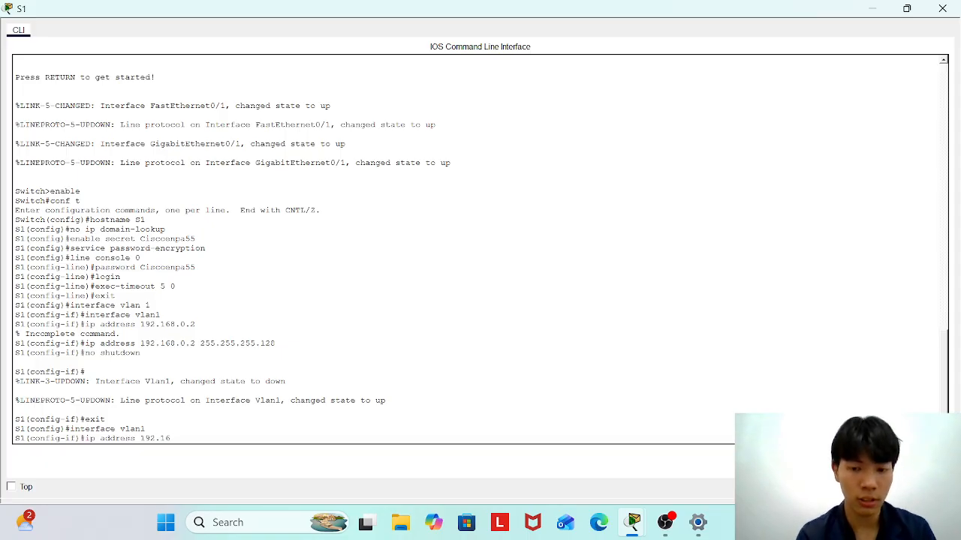
{"action": "type", "text": "8.0.2 255.255.255"}
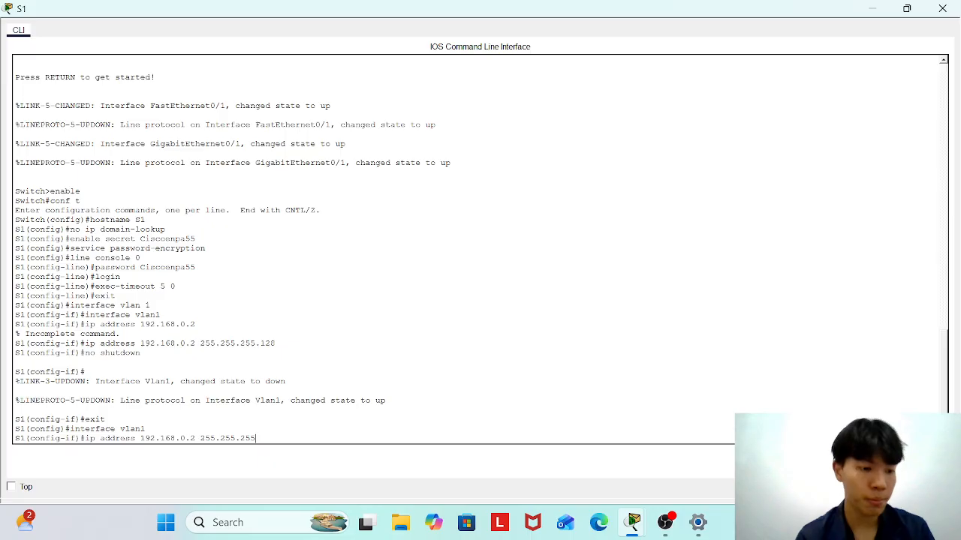
{"action": "type", "text": ".128"}
{"action": "key", "text": "Return"}
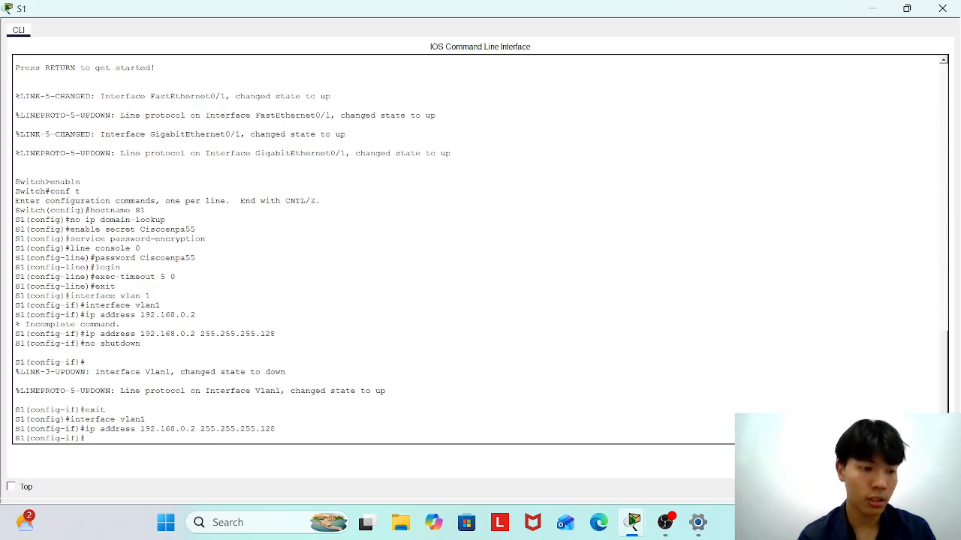
{"action": "type", "text": "no shutdown"}
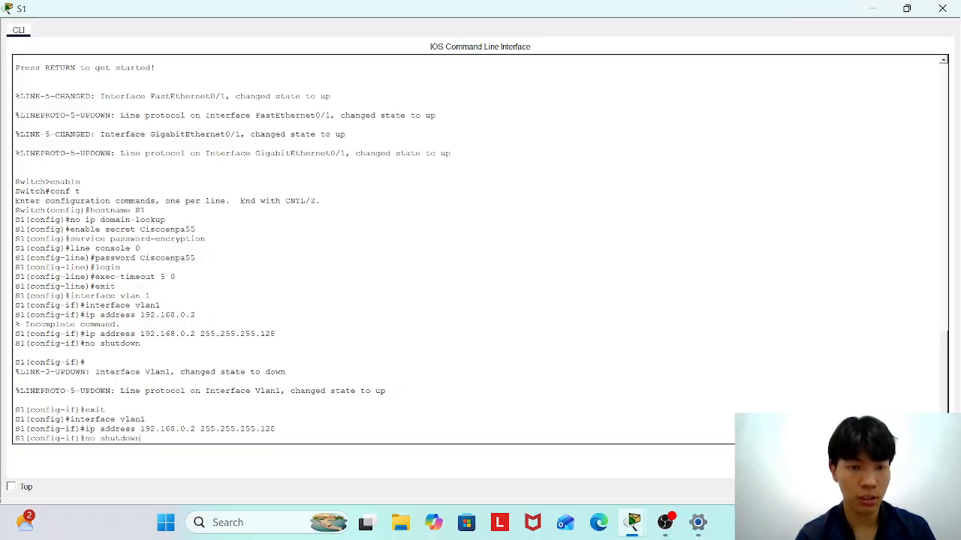
{"action": "key", "text": "Return"}
{"action": "type", "text": "exit"}
{"action": "key", "text": "Return"}
Set S1's default gateway to 192.168.0.1.
{"action": "type", "text": "ig)#i"}
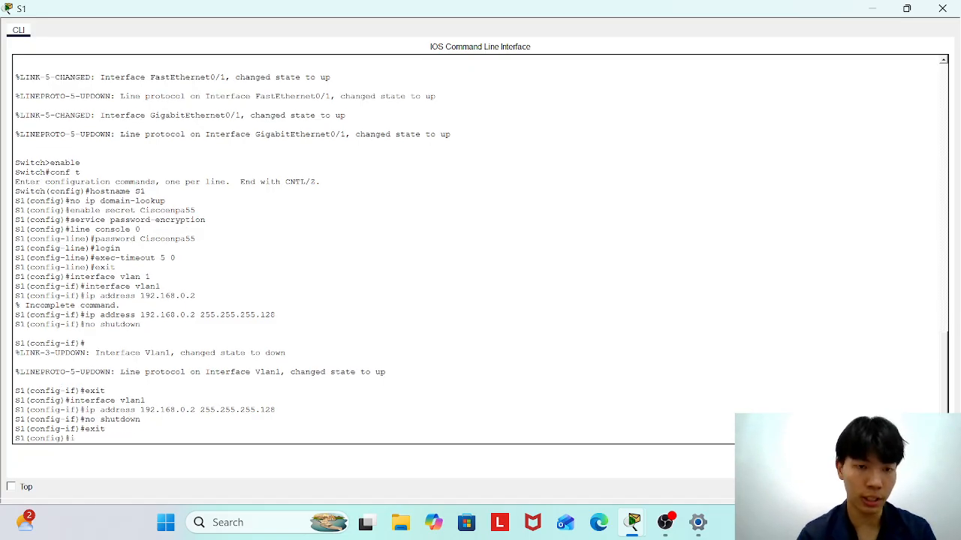
{"action": "type", "text": "p defa"}
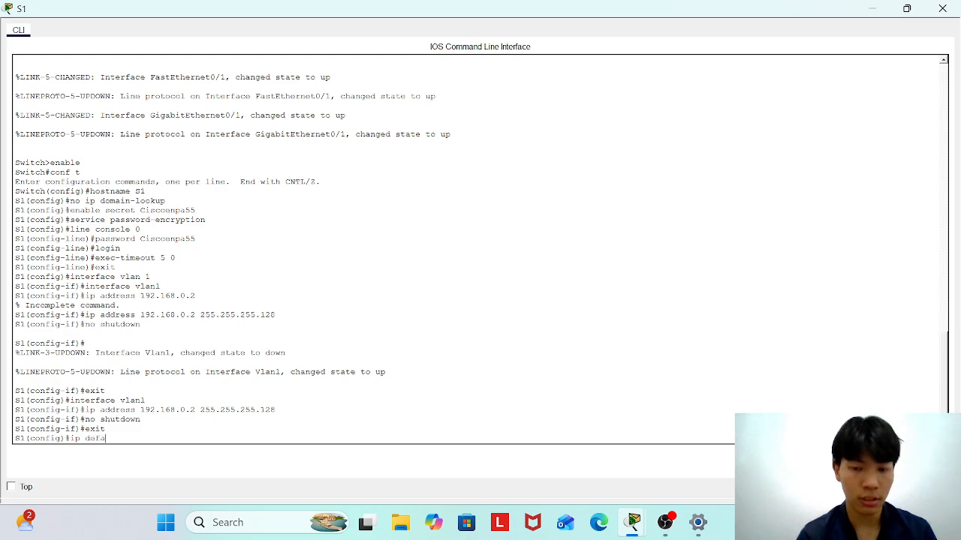
{"action": "type", "text": "ult-gatew"}
{"action": "key", "text": "BackSpace"}
{"action": "type", "text": "ew"}
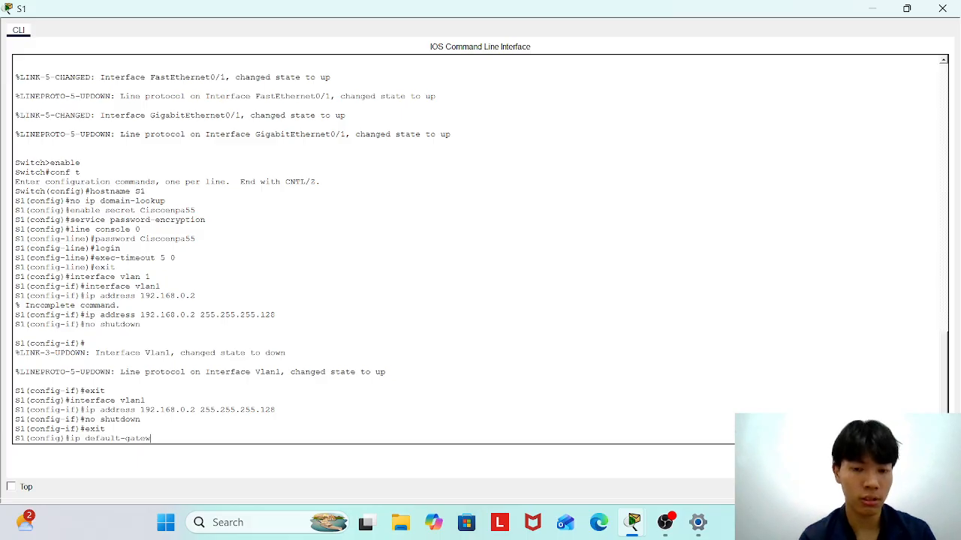
{"action": "type", "text": "ay 192.168.0.1"}
{"action": "key", "text": "Return"}
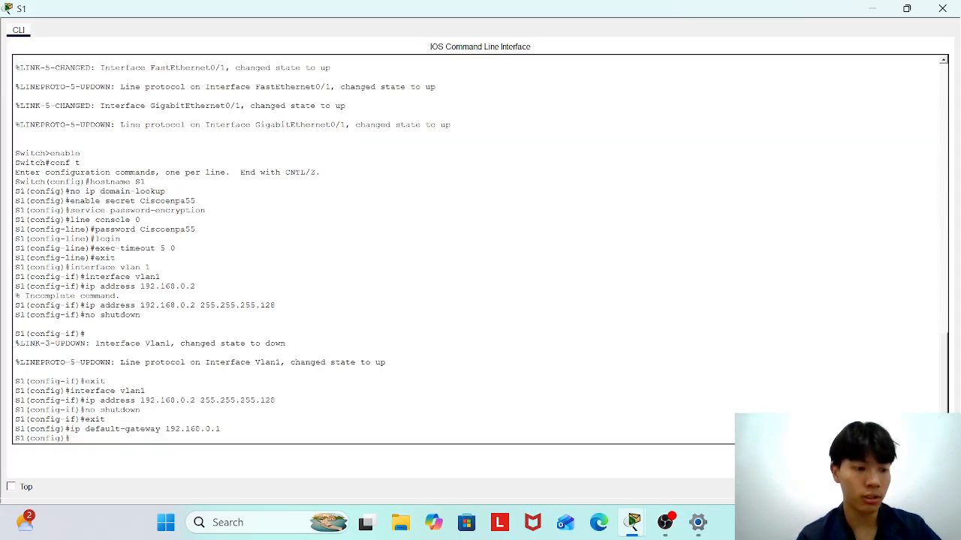
Give vty lines 0 15 an exec-timeout of 5 0.
{"action": "type", "text": "line vy"}
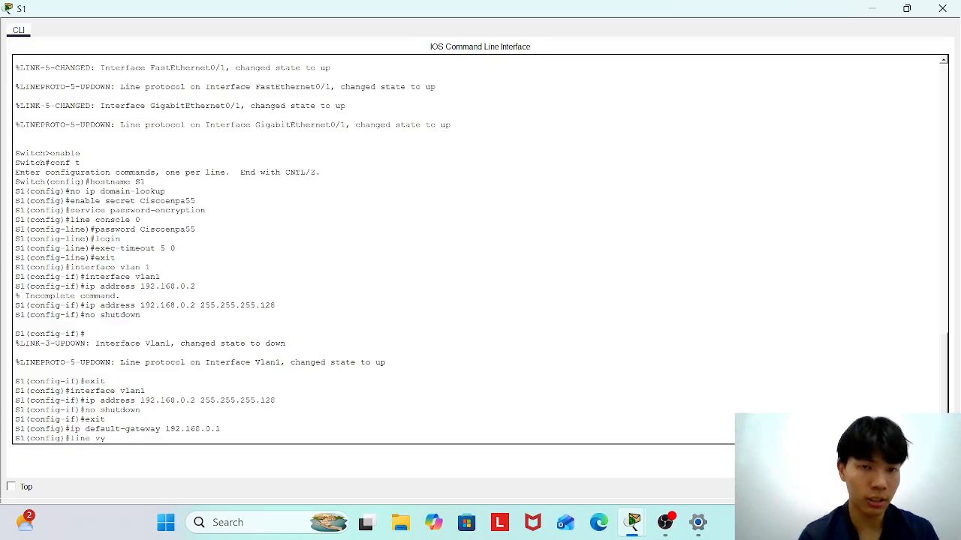
{"action": "key", "text": "BackSpace"}
{"action": "type", "text": "ty 0 15"}
{"action": "key", "text": "Return"}
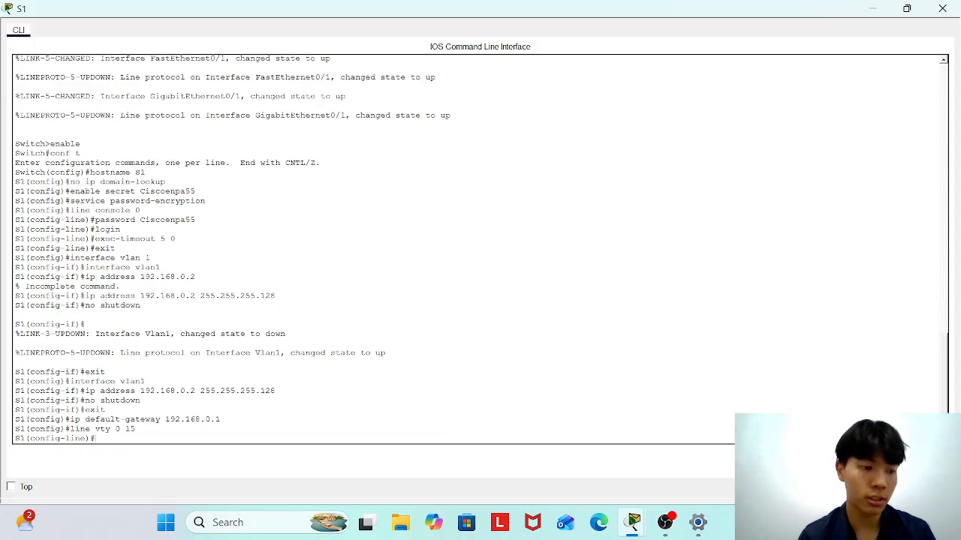
{"action": "type", "text": "exec"}
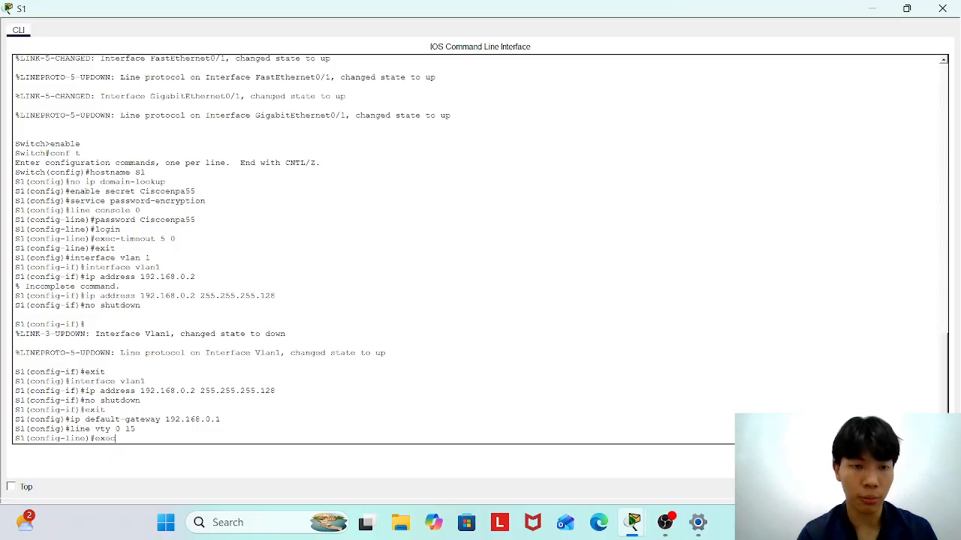
{"action": "type", "text": "-timeo"}
{"action": "type", "text": "ut"}
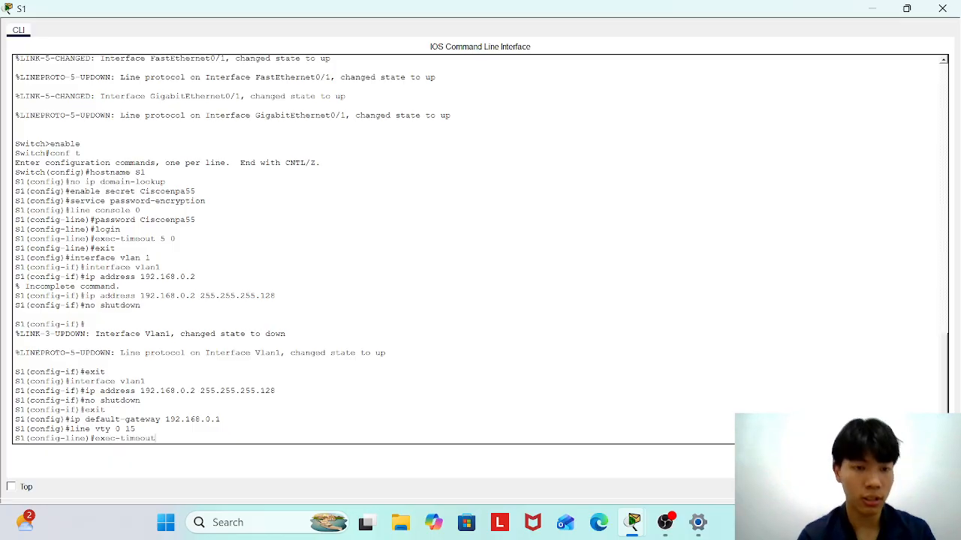
{"action": "type", "text": " 5 0"}
{"action": "key", "text": "Return"}
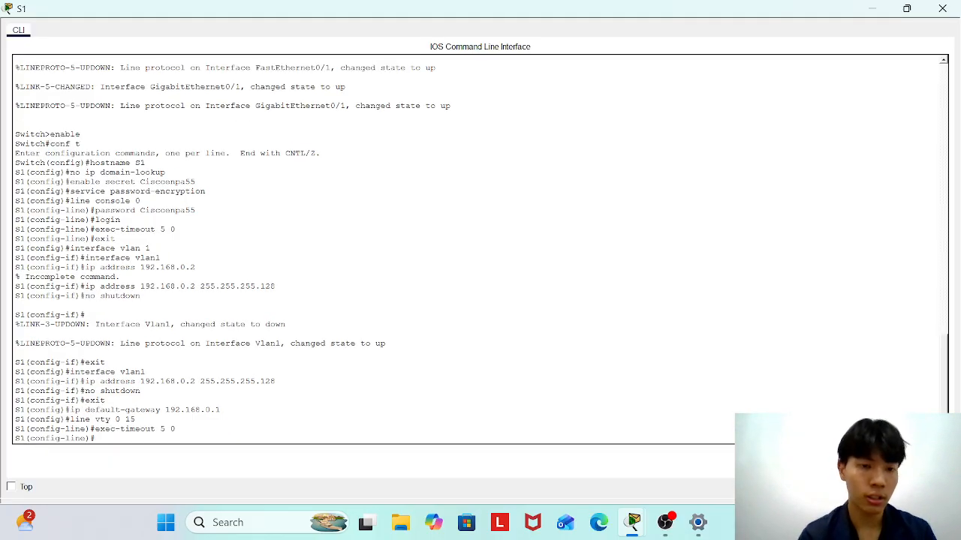
Enable login on the vty lines and exit back to global configuration.
{"action": "type", "text": "login"}
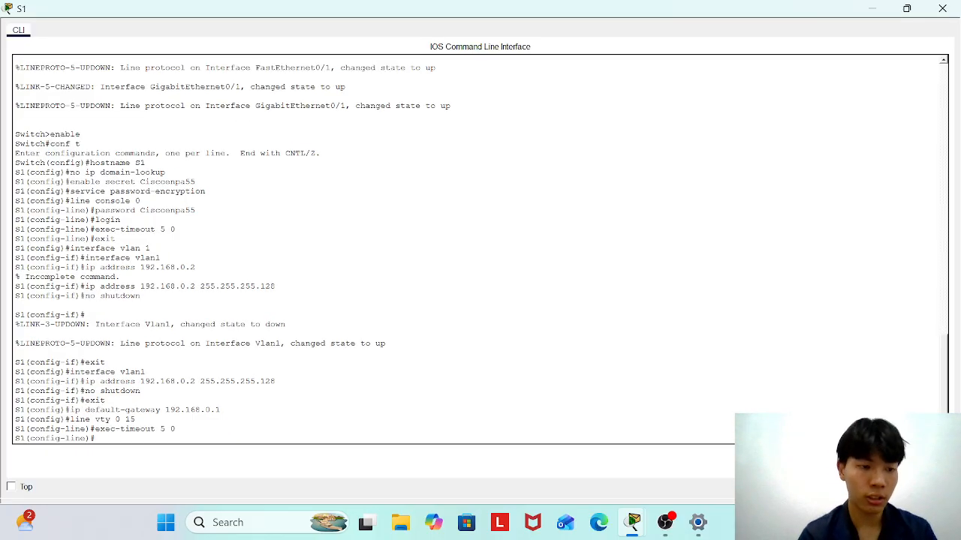
{"action": "key", "text": "Return"}
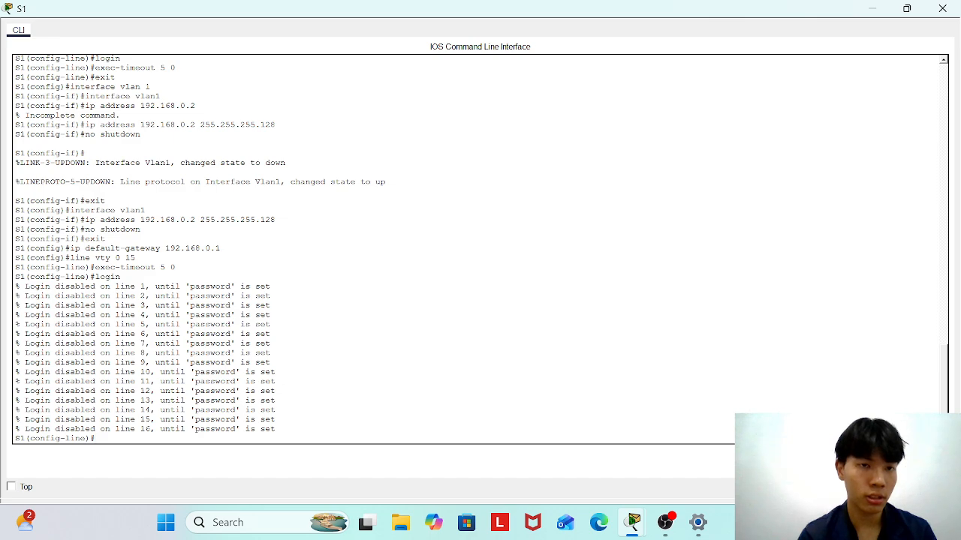
{"action": "type", "text": "login"}
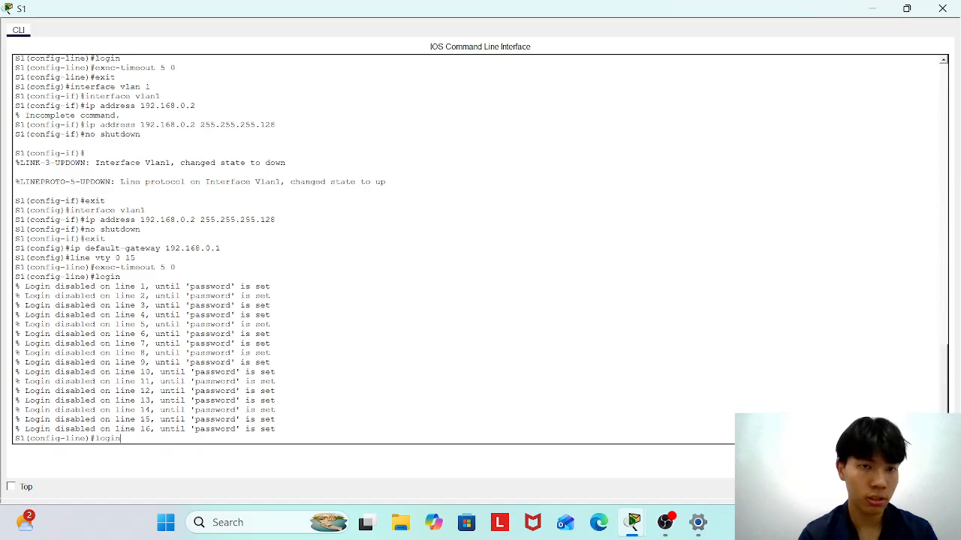
{"action": "key", "text": "Return"}
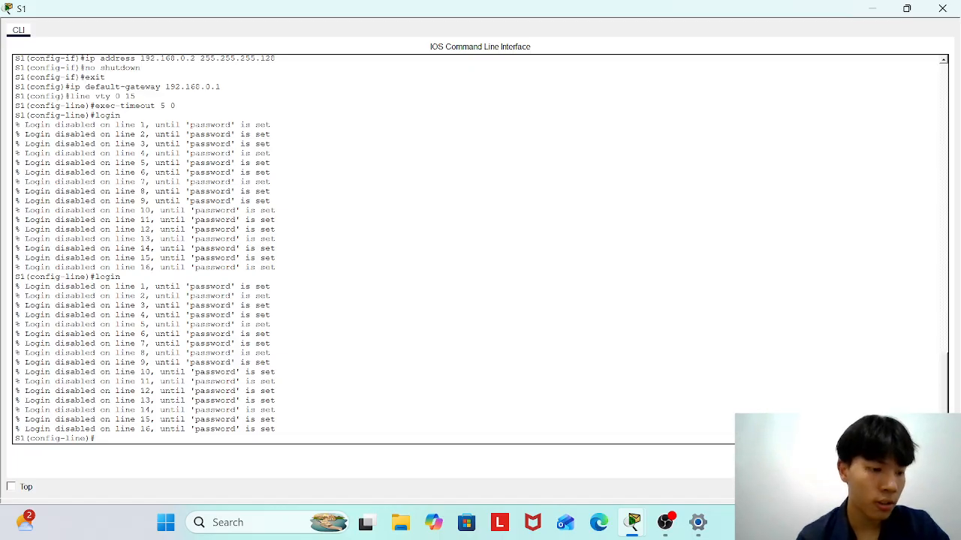
{"action": "scroll", "coordinate": [375, 248], "scroll_direction": "up", "scroll_amount": 3}
{"action": "scroll", "coordinate": [376, 248], "scroll_direction": "up", "scroll_amount": 4}
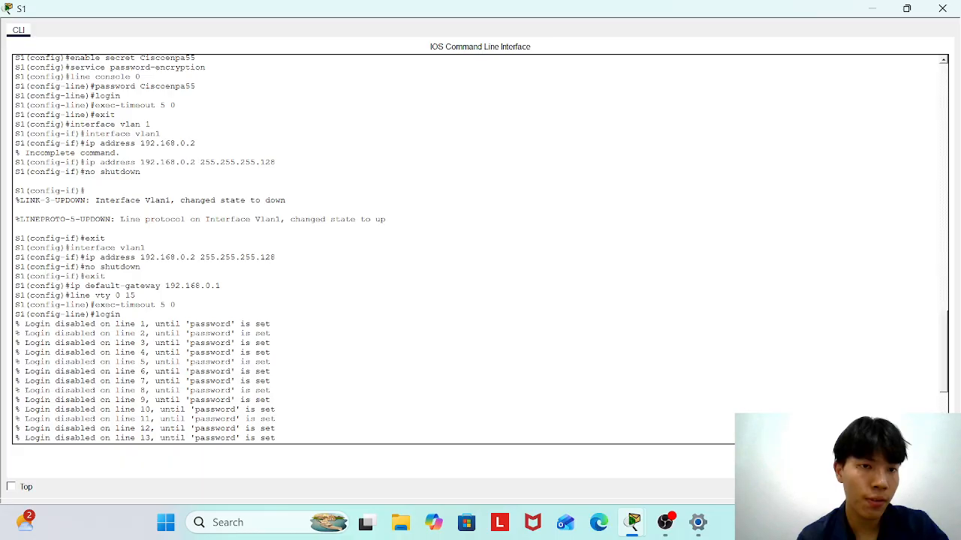
{"action": "scroll", "coordinate": [375, 248], "scroll_direction": "down", "scroll_amount": 7}
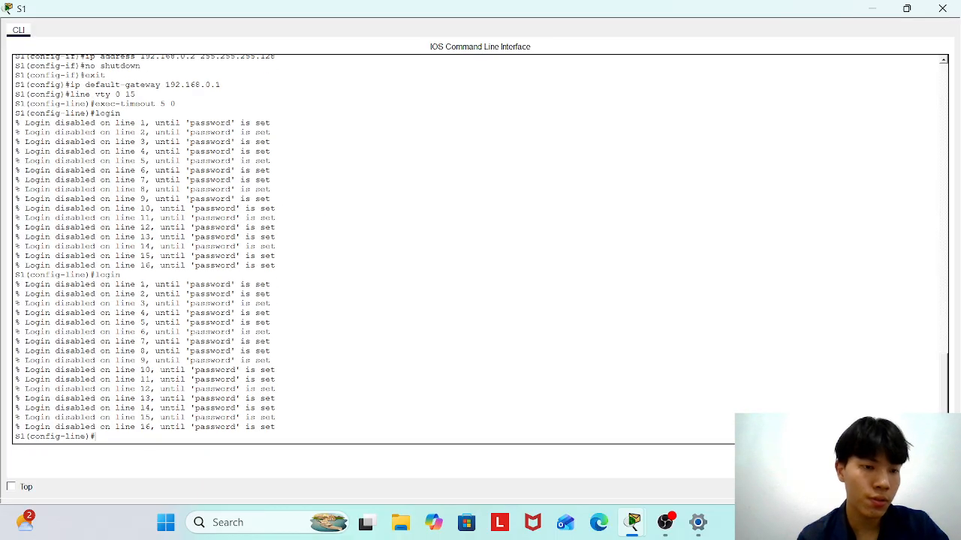
{"action": "type", "text": "exit"}
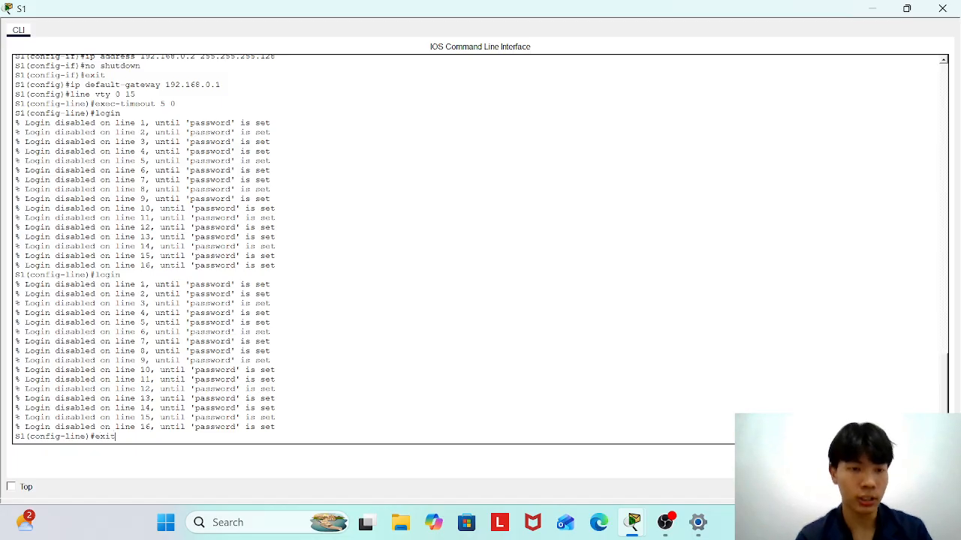
{"action": "key", "text": "Return"}
Save S1's running configuration with end and write, then close the S1 CLI window.
{"action": "type", "text": "end"}
{"action": "key", "text": "Return"}
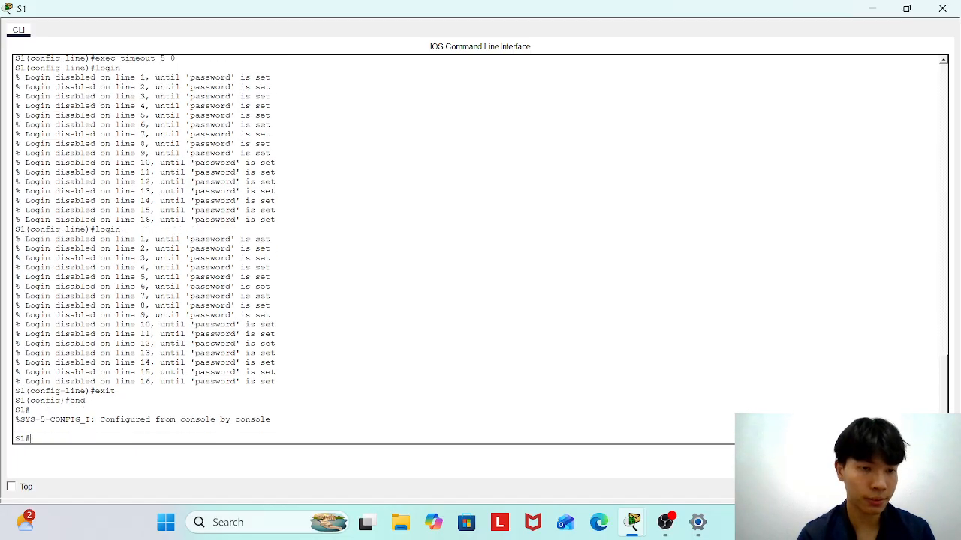
{"action": "type", "text": "write"}
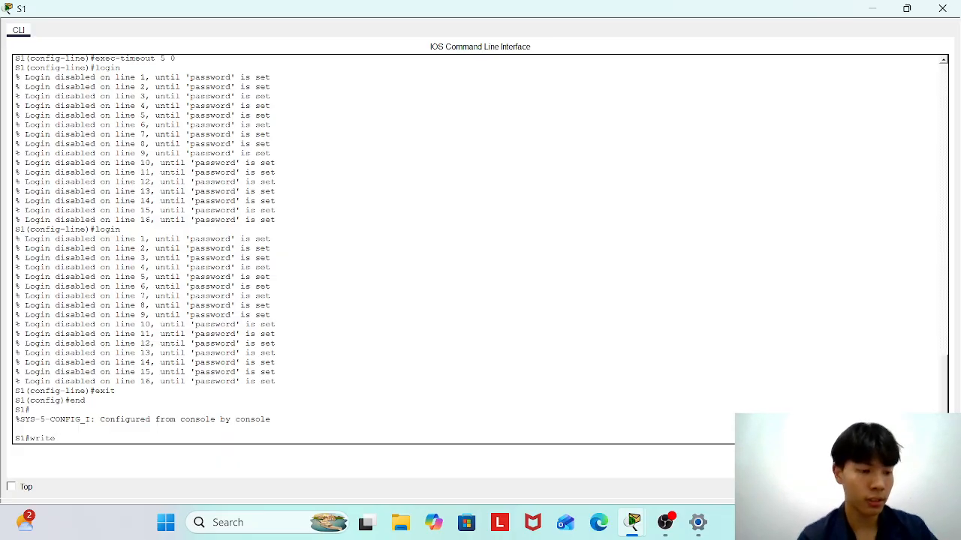
{"action": "key", "text": "Return"}
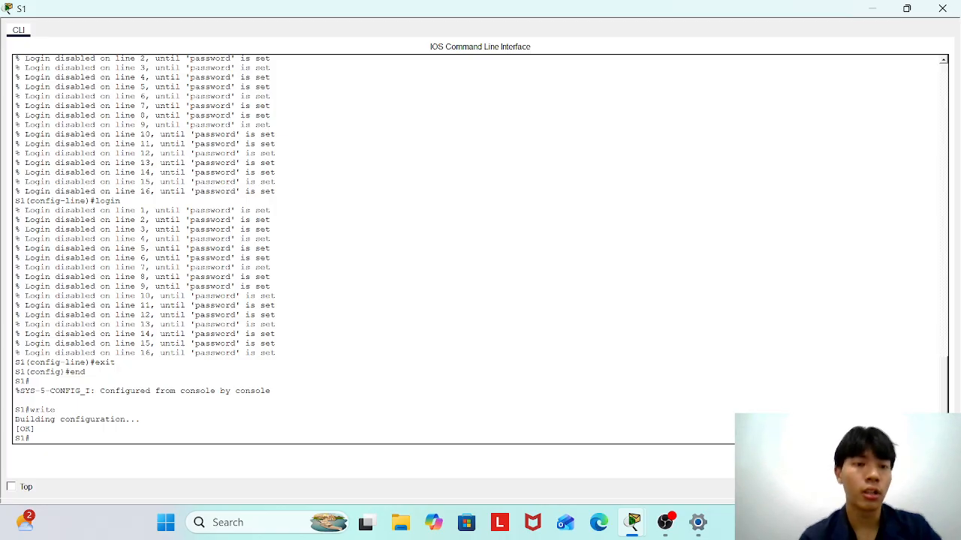
{"action": "key", "text": "Return"}
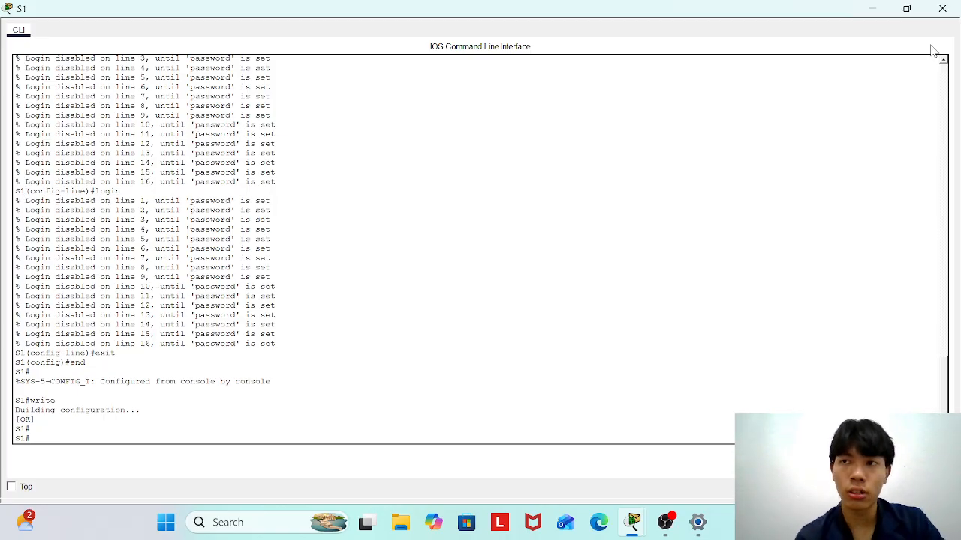
{"action": "left_click", "coordinate": [942, 9]}
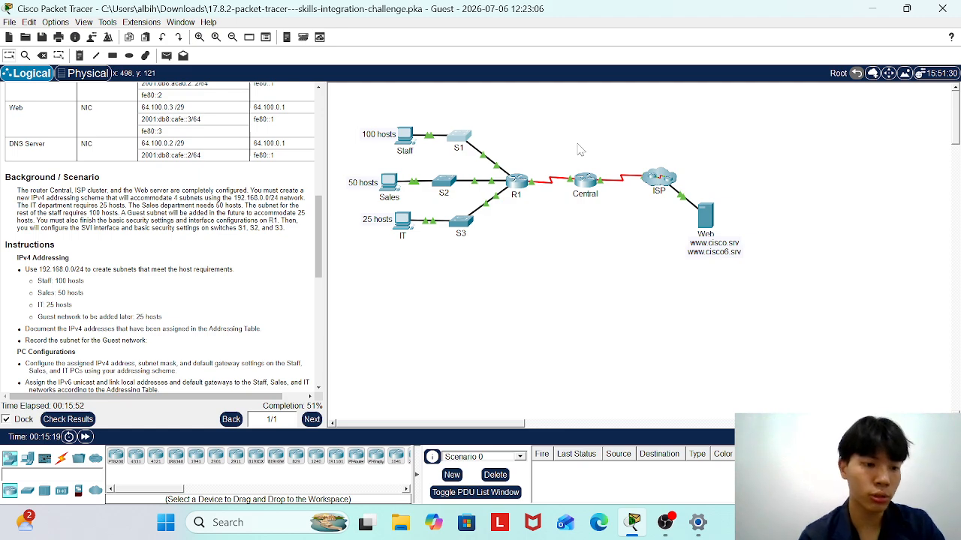
Start S2's console session, enter enable and configure terminal, and set hostname S2.
{"action": "left_click", "coordinate": [445, 186]}
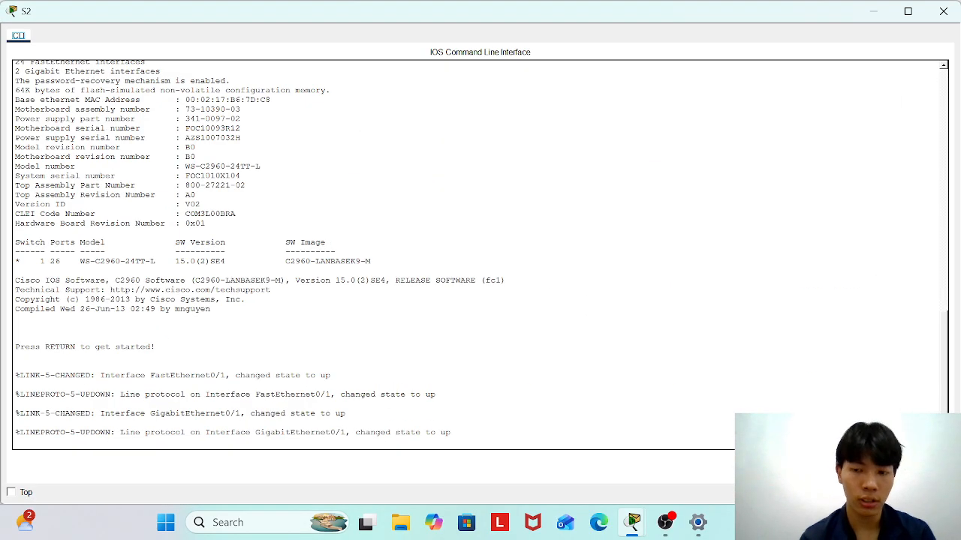
{"action": "key", "text": "Return"}
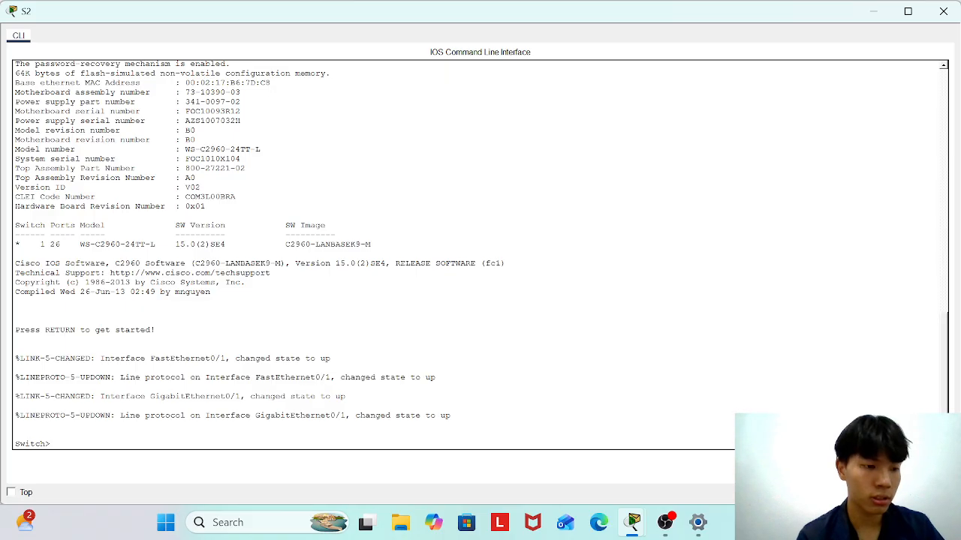
{"action": "type", "text": "enable"}
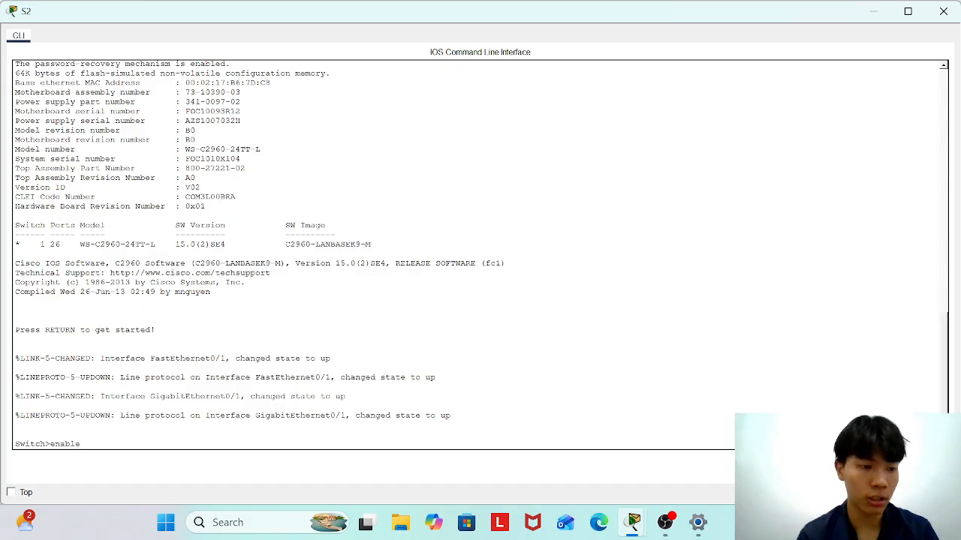
{"action": "key", "text": "Return"}
{"action": "type", "text": "conf"}
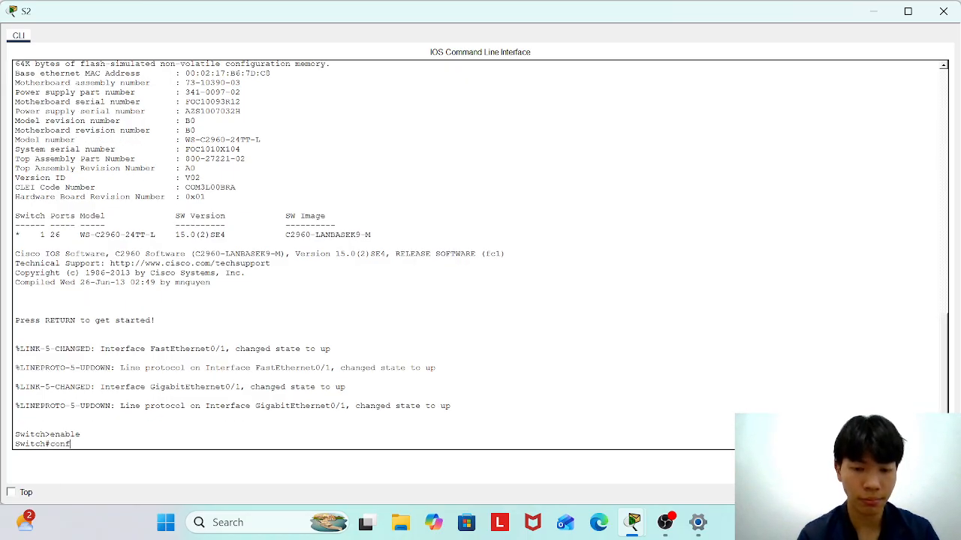
{"action": "type", "text": "igure terminal"}
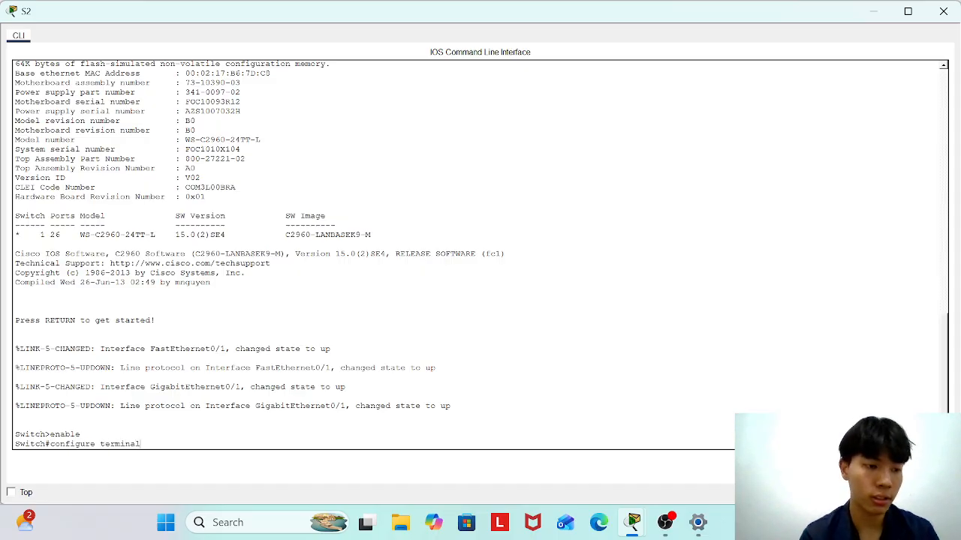
{"action": "key", "text": "Return"}
{"action": "type", "text": "hostn"}
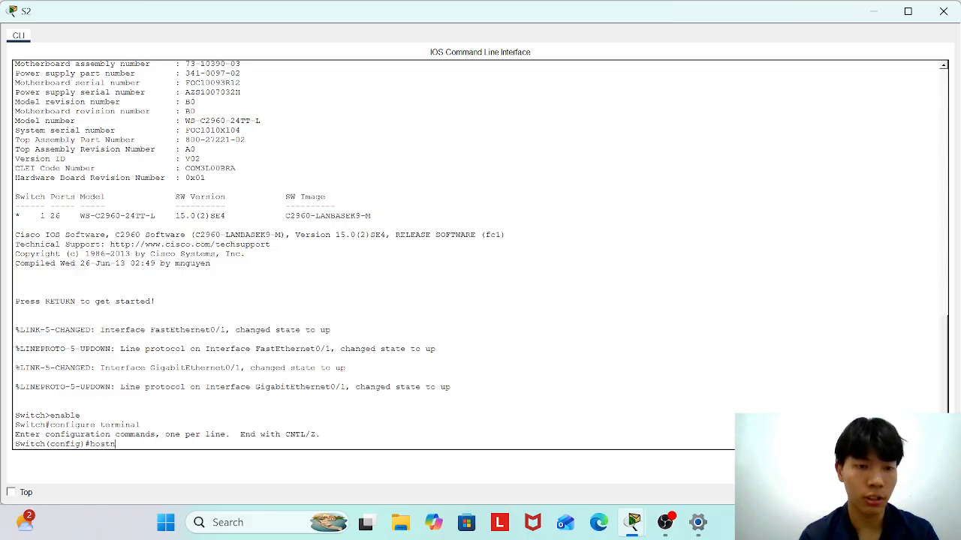
{"action": "type", "text": "ame S2"}
{"action": "key", "text": "Return"}
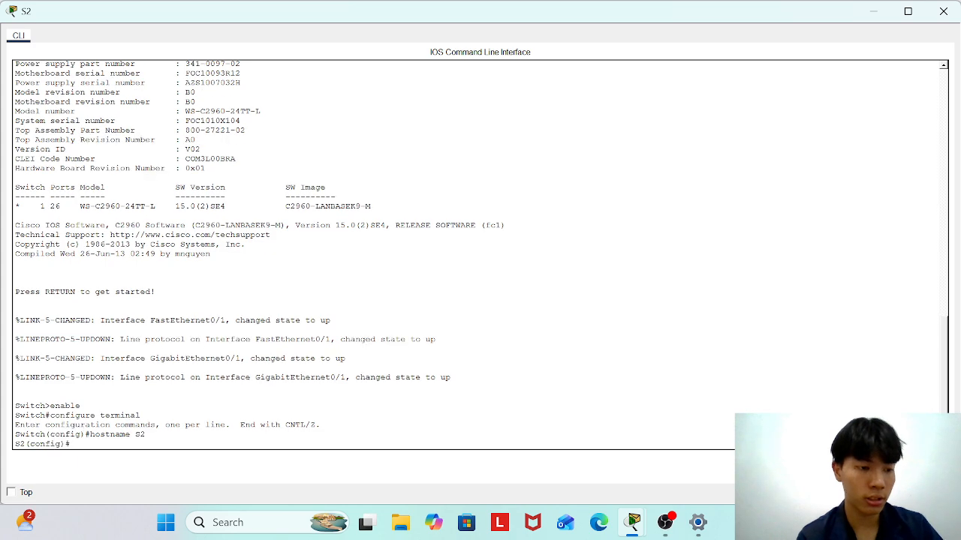
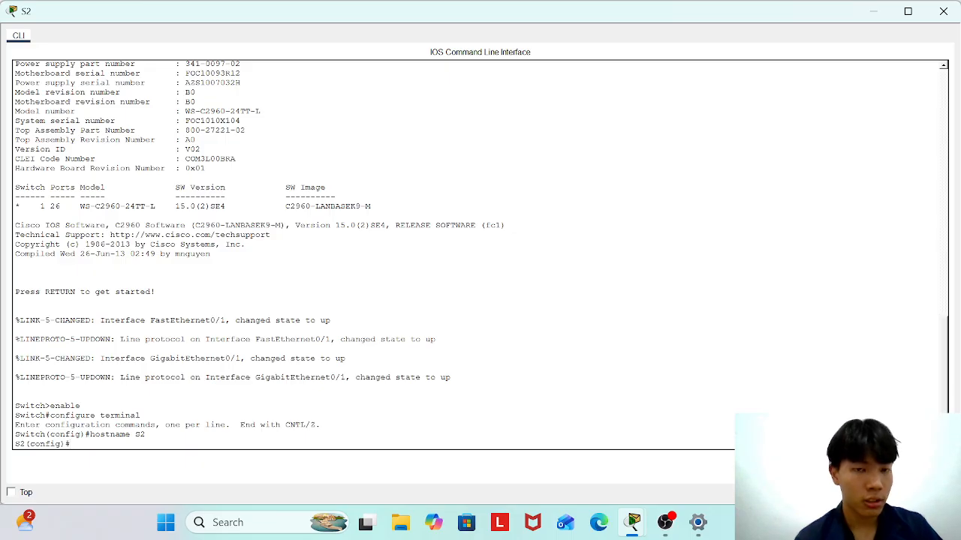
Disable DNS lookup on S2, set the enable secret to the lab password, and turn on password encryption.
{"action": "type", "text": "no"}
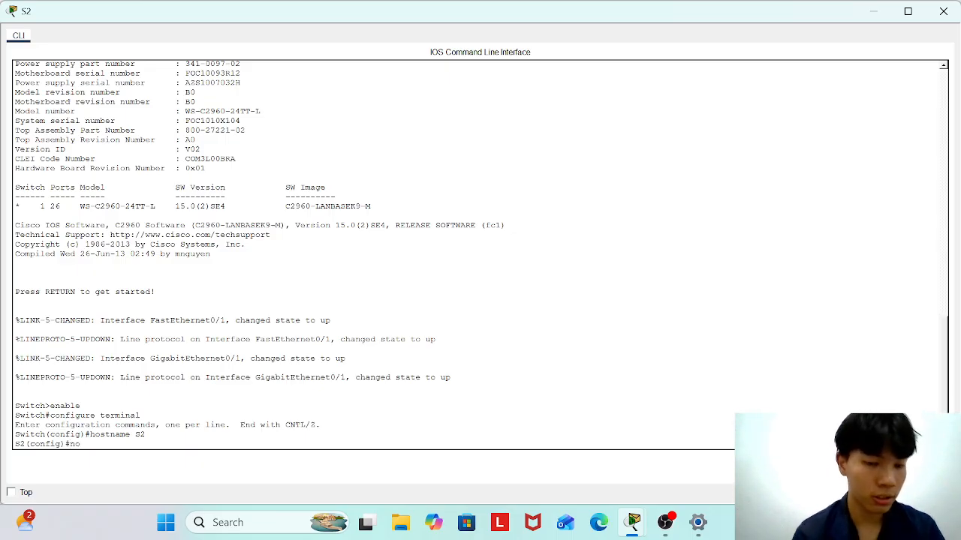
{"action": "type", "text": " ip do"}
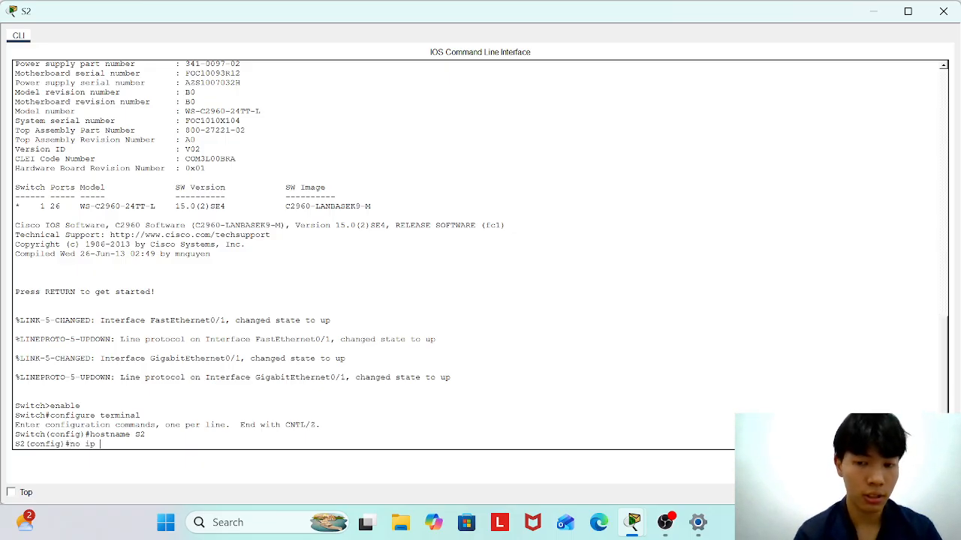
{"action": "type", "text": "main"}
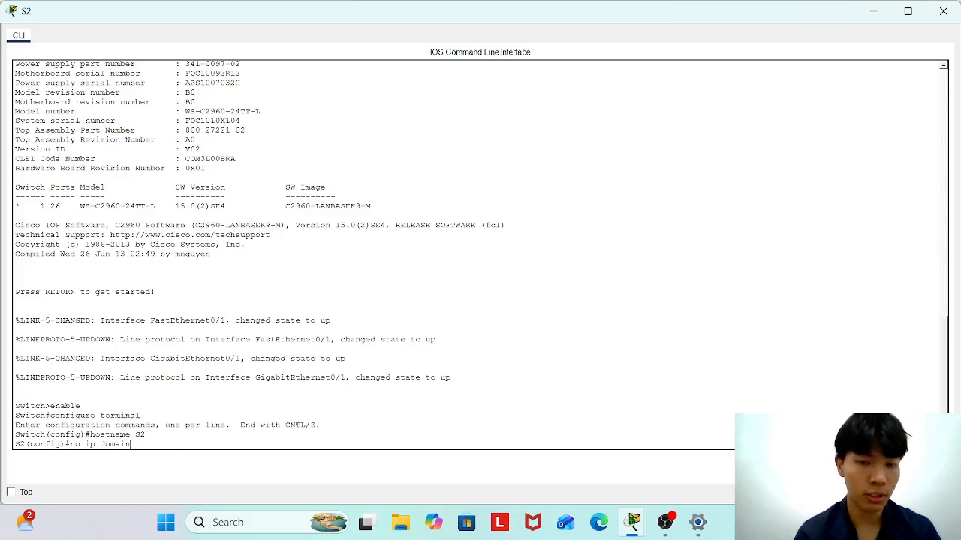
{"action": "type", "text": "-looku"}
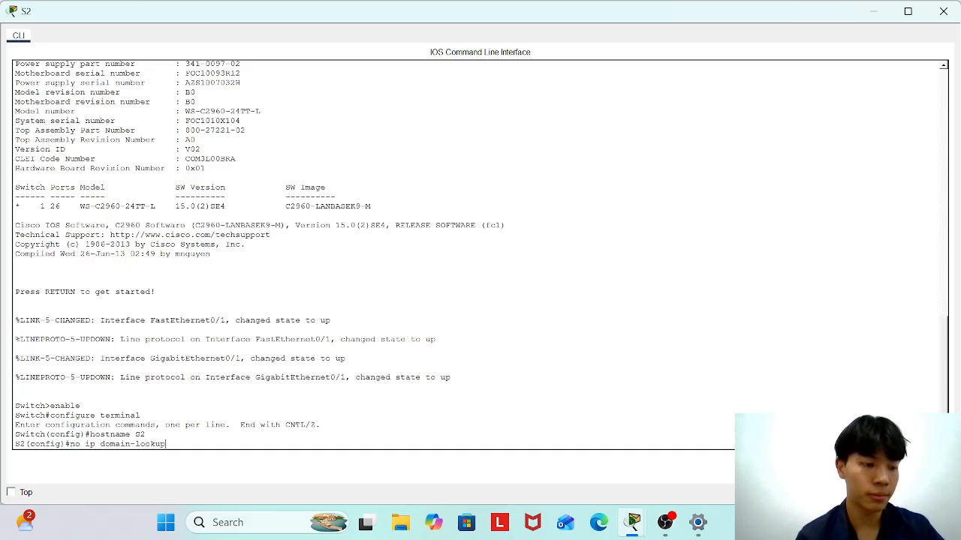
{"action": "type", "text": "p"}
{"action": "key", "text": "Return"}
{"action": "type", "text": "enabl"}
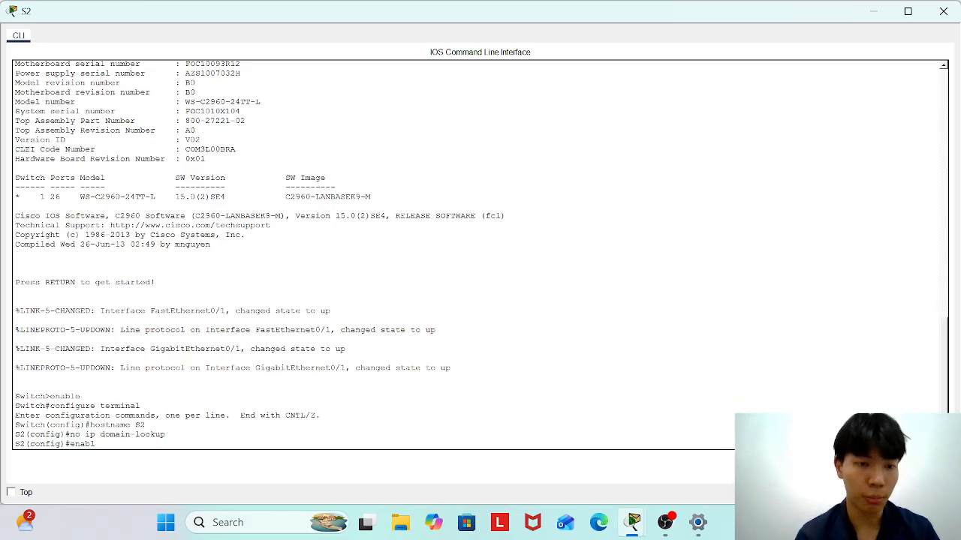
{"action": "type", "text": "e secret"}
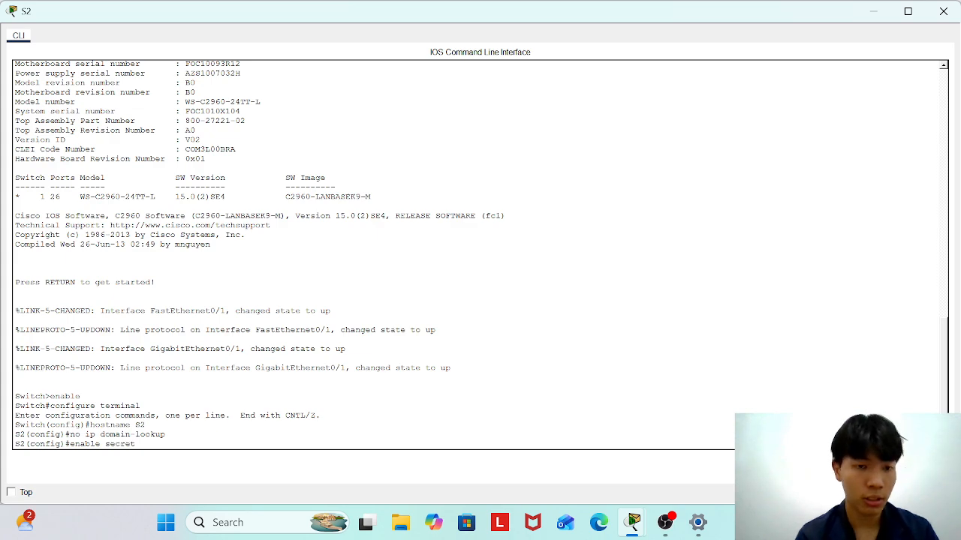
{"action": "type", "text": " Cisco"}
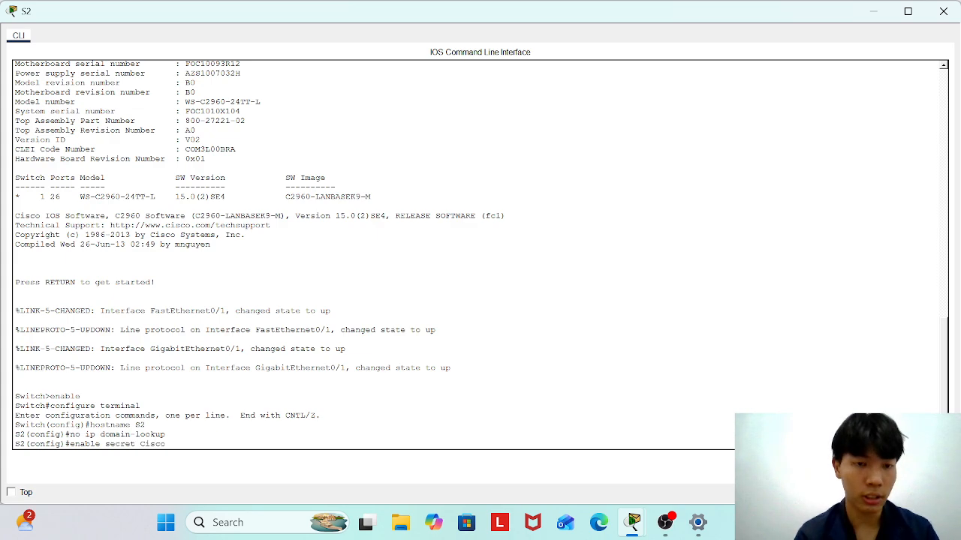
{"action": "type", "text": "enpa55"}
{"action": "key", "text": "Return"}
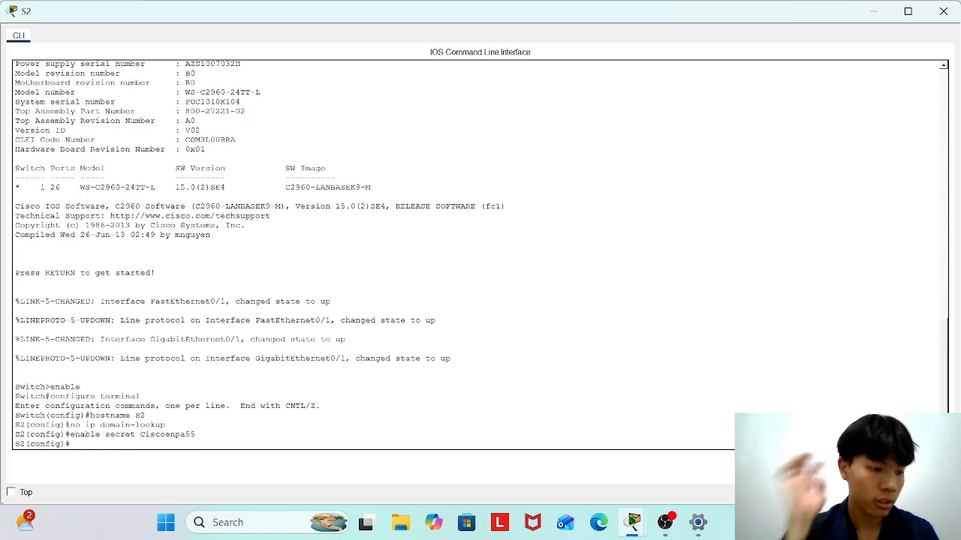
{"action": "type", "text": "s"}
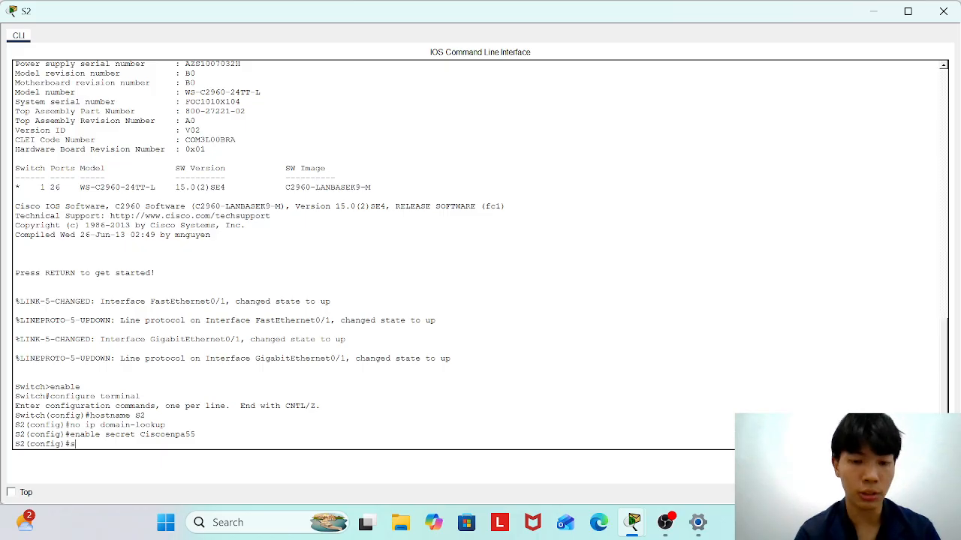
{"action": "type", "text": "ervice password-encryption"}
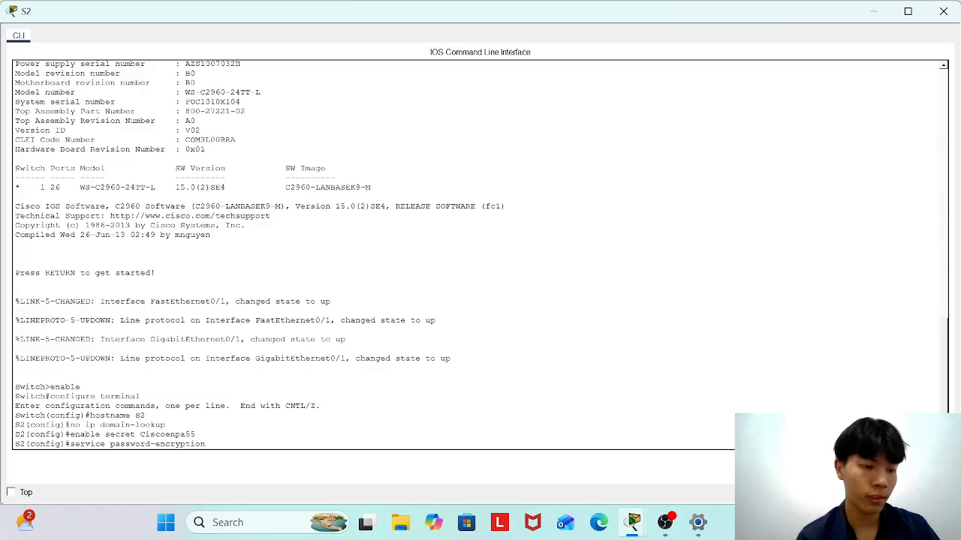
{"action": "key", "text": "Return"}
{"action": "type", "text": "line con"}
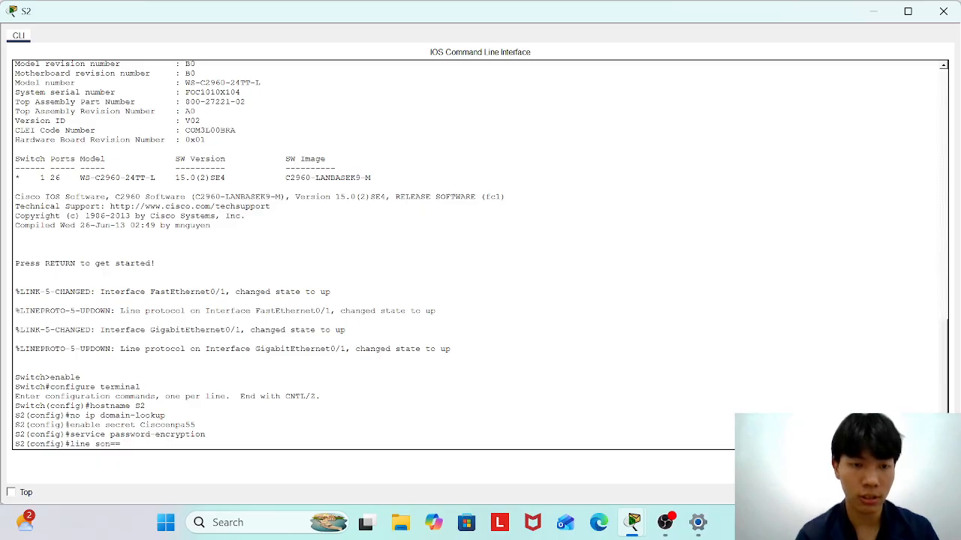
Give S2's console line 0 the lab password, require login, and set exec-timeout 5 0.
{"action": "key", "text": "BackSpace"}
{"action": "key", "text": "BackSpace"}
{"action": "key", "text": "BackSpace"}
{"action": "type", "text": "scon"}
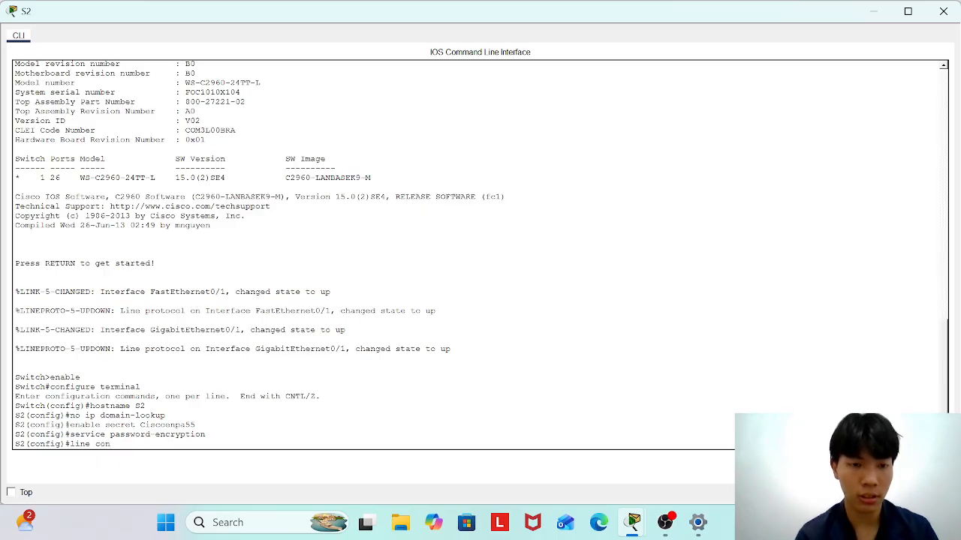
{"action": "type", "text": "sole 0"}
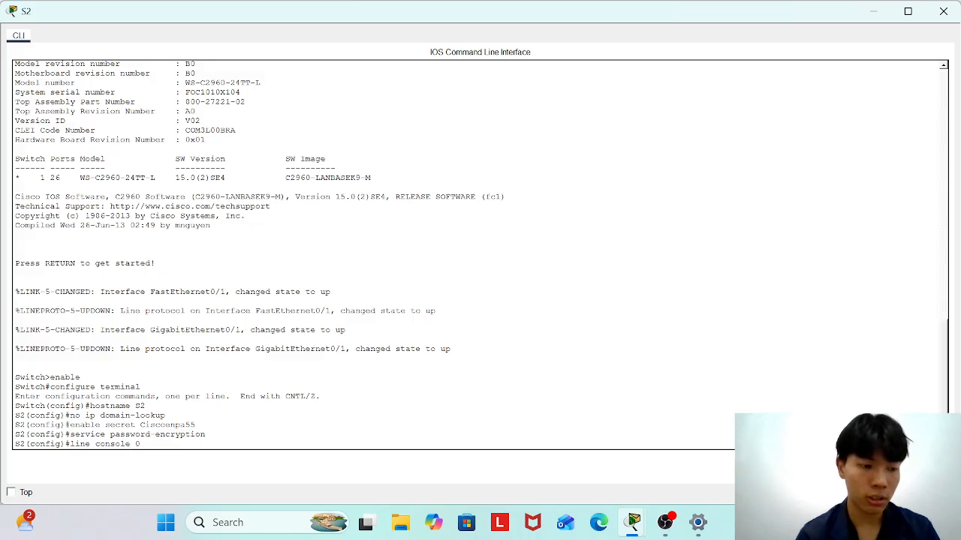
{"action": "key", "text": "Return"}
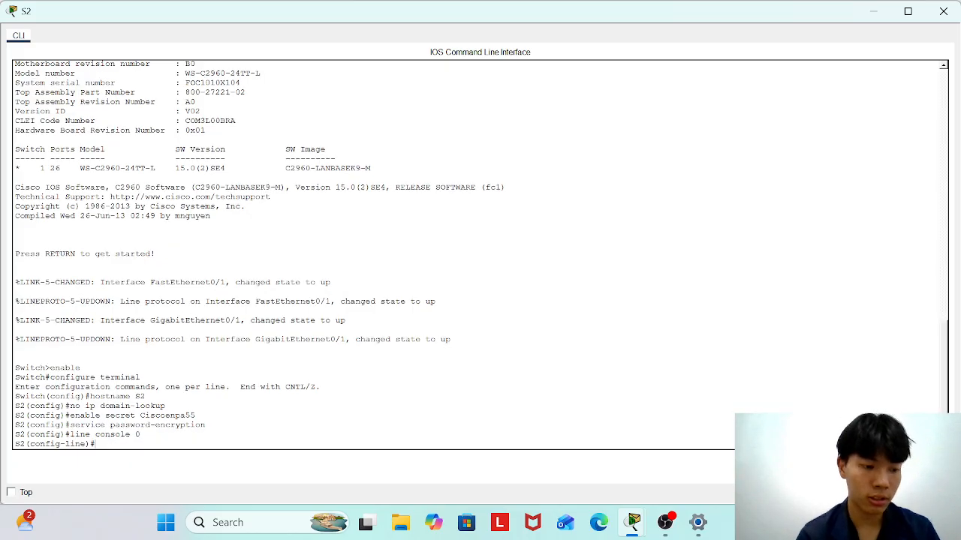
{"action": "type", "text": "password"}
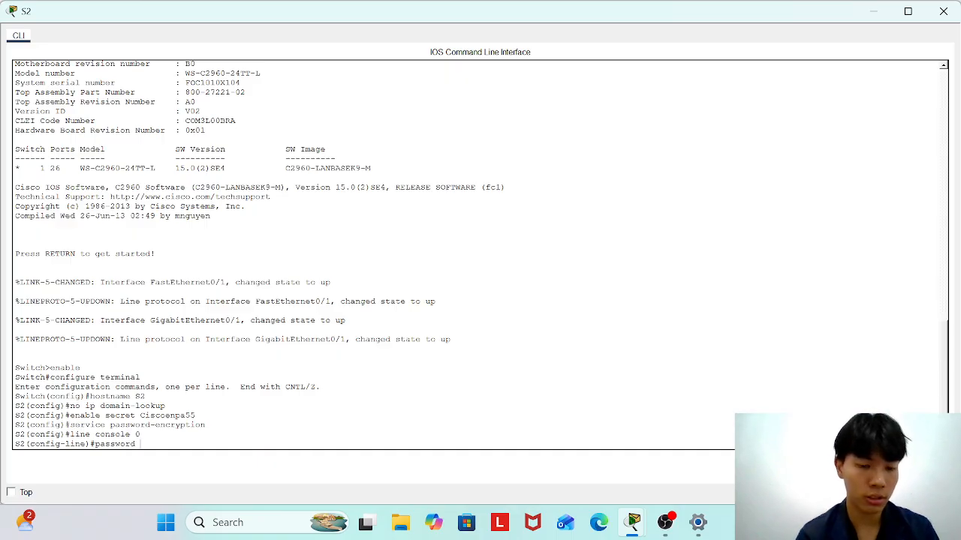
{"action": "type", "text": " Cisco"}
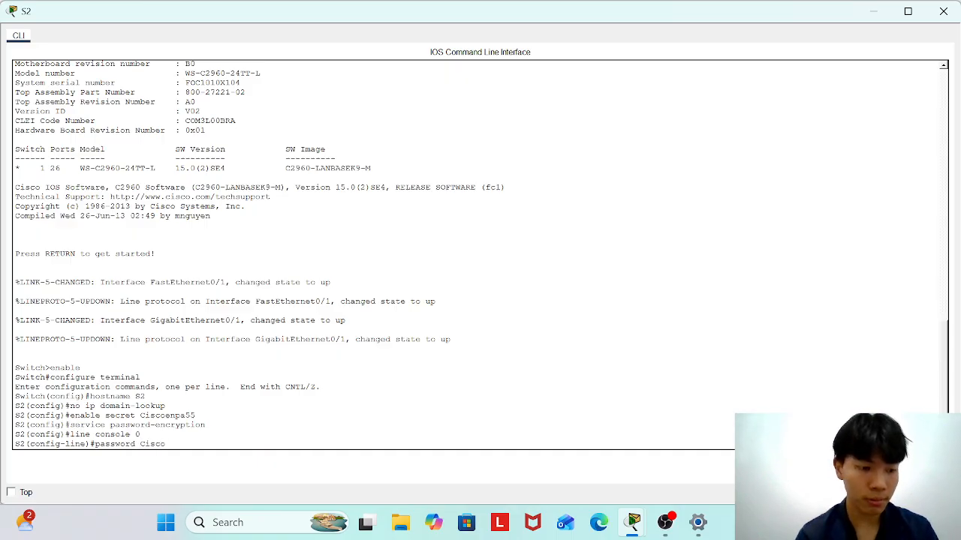
{"action": "type", "text": "enpa55"}
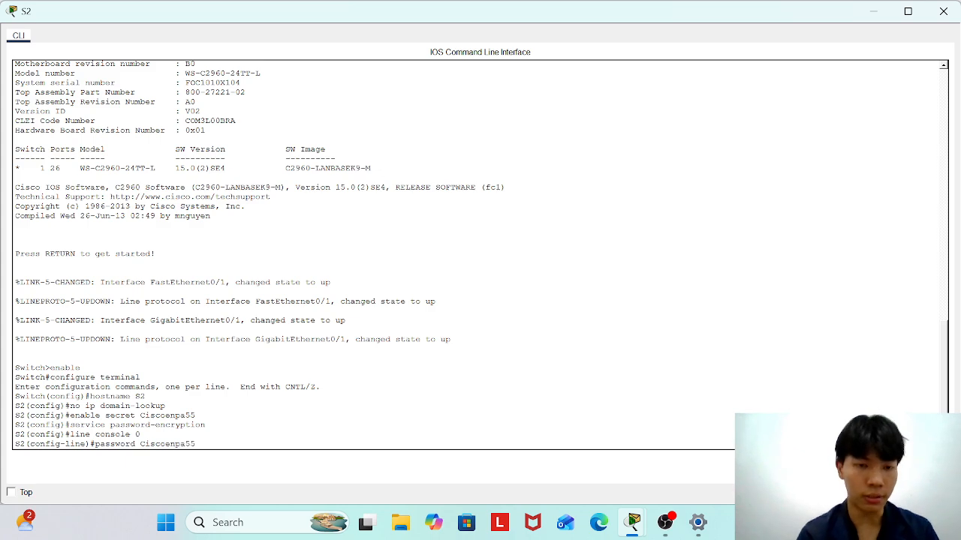
{"action": "key", "text": "Return"}
{"action": "type", "text": "login"}
{"action": "key", "text": "Return"}
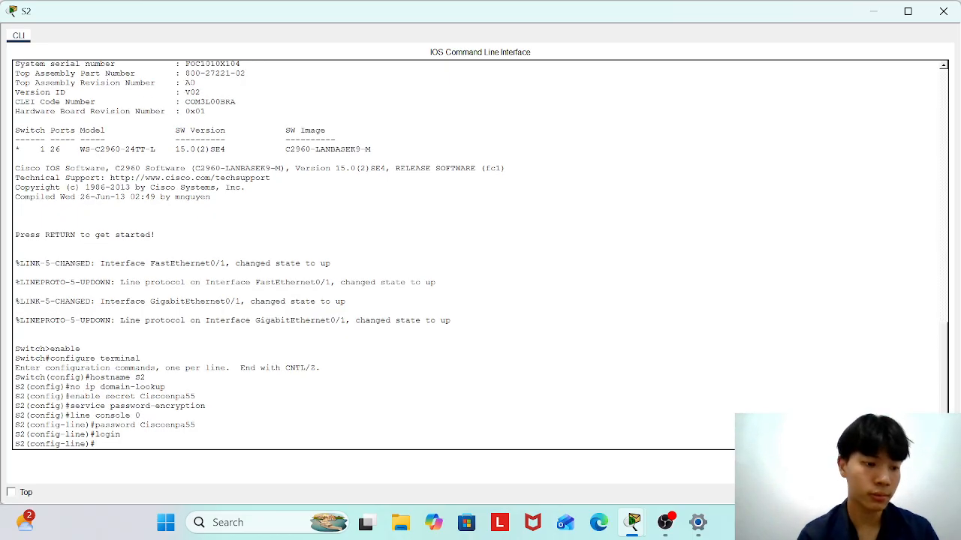
{"action": "type", "text": "ex"}
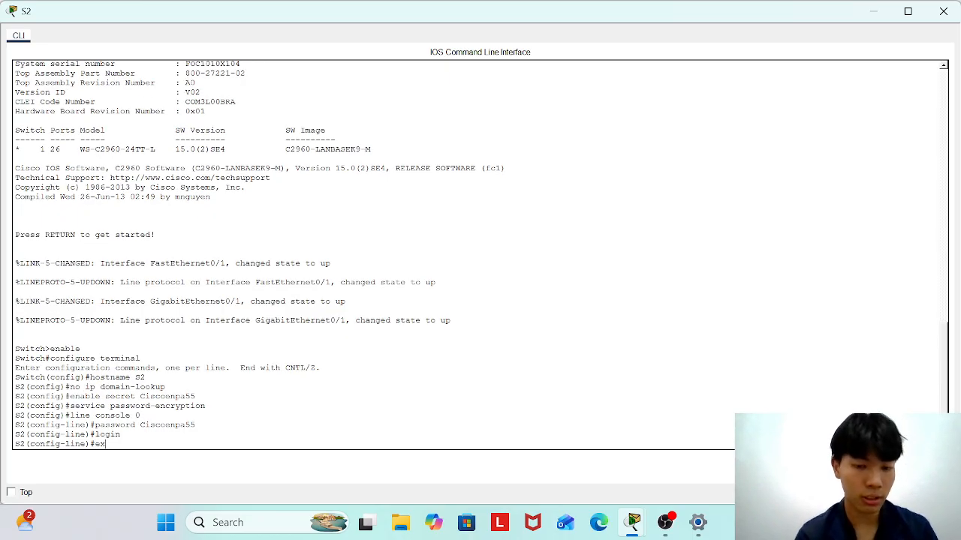
{"action": "type", "text": "ec-timeout"}
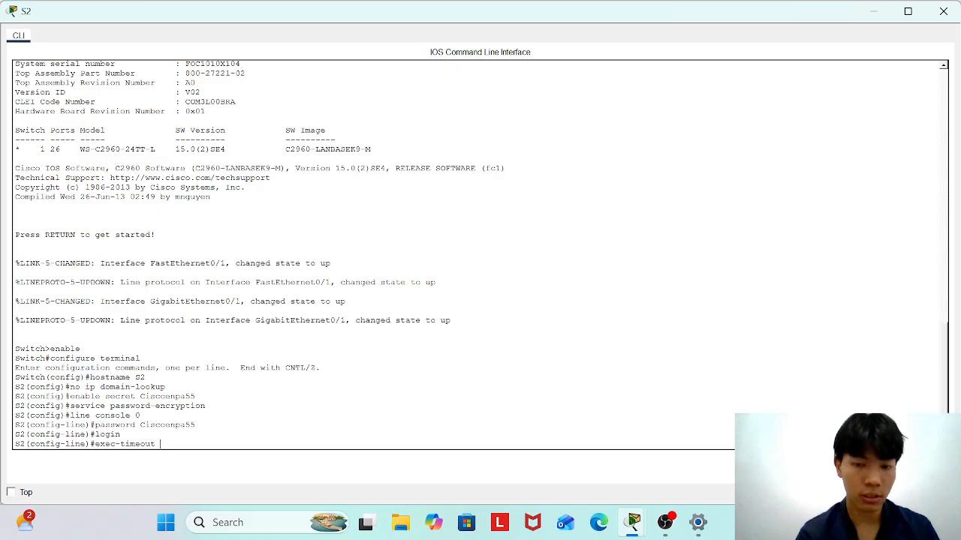
{"action": "type", "text": " 5 0"}
{"action": "key", "text": "Return"}
{"action": "type", "text": "exit"}
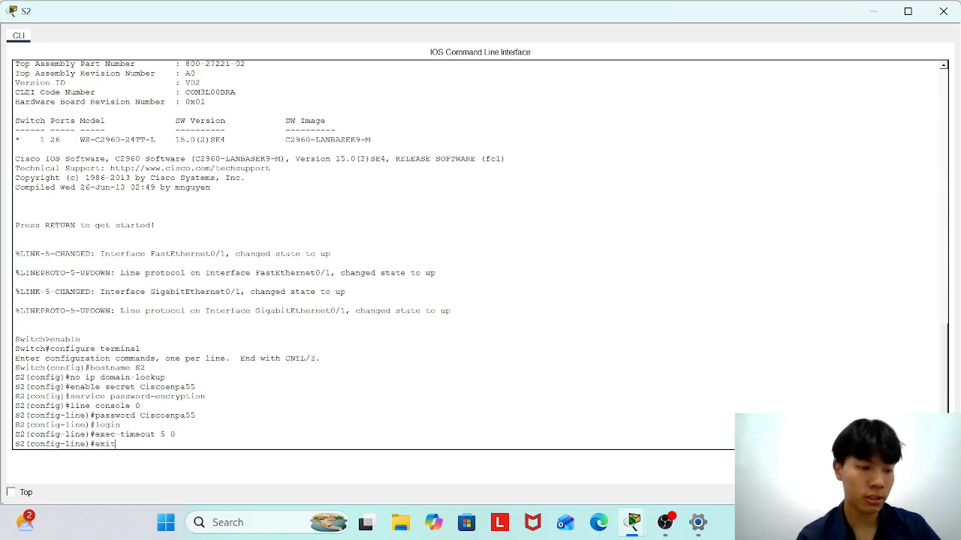
{"action": "key", "text": "Return"}
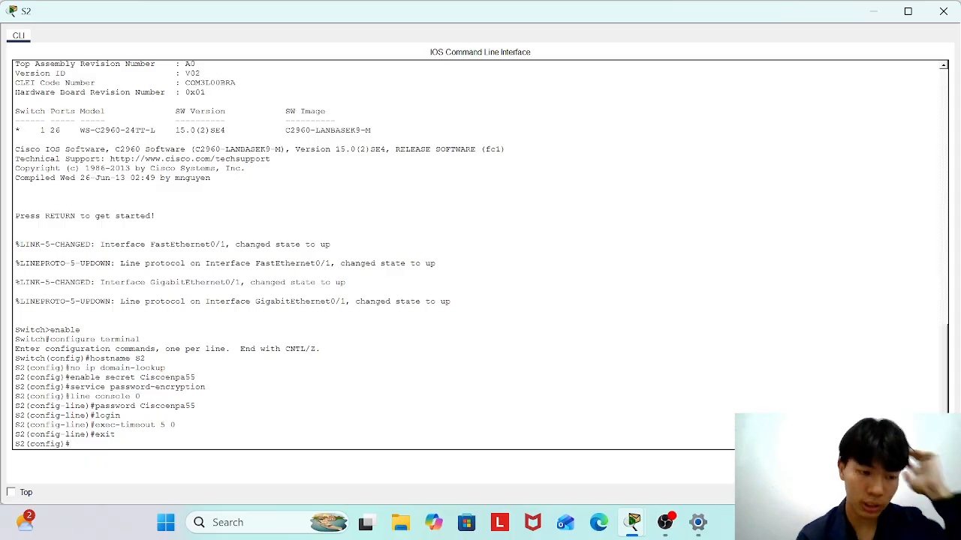
Assign S2's VLAN 1 interface 192.168.0.130 255.255.255.192 and bring it up.
{"action": "type", "text": "inte"}
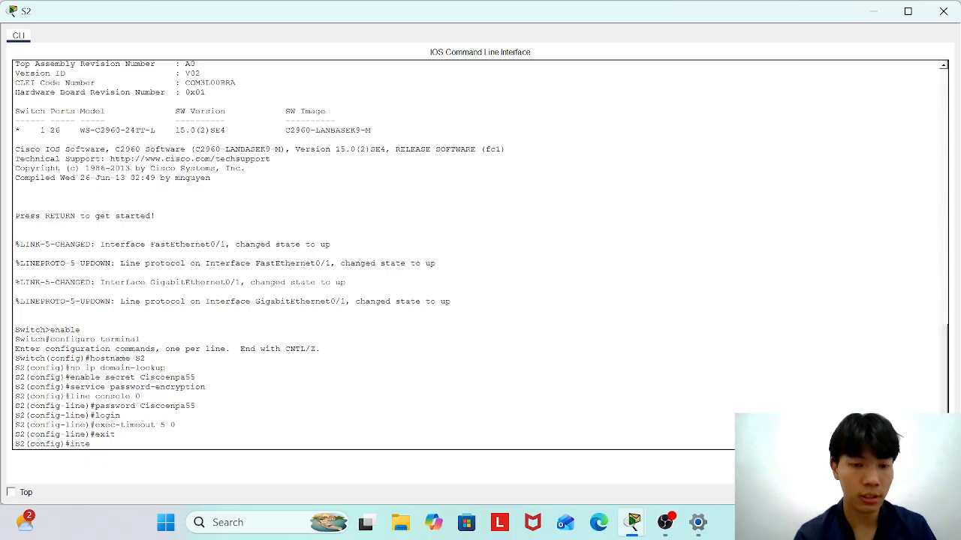
{"action": "type", "text": "rface vlan"}
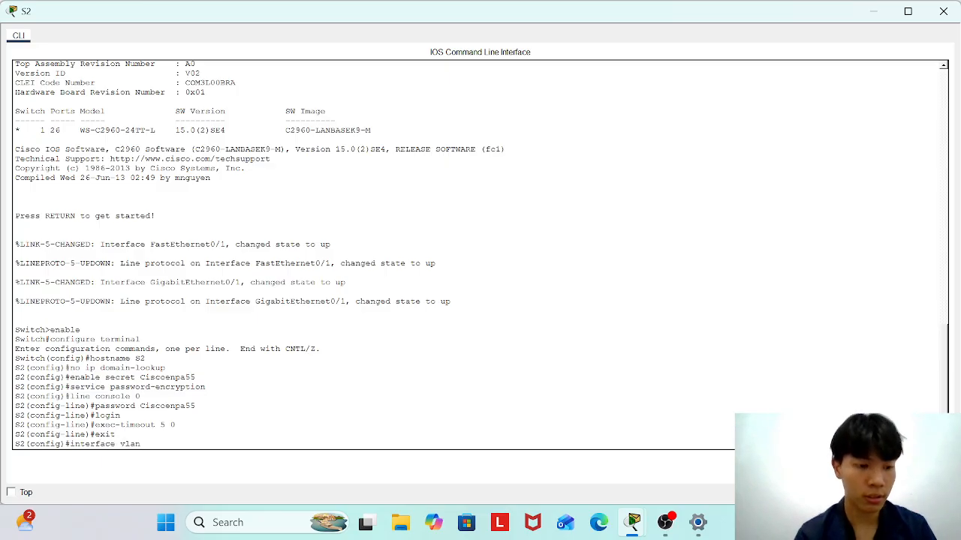
{"action": "type", "text": " 1"}
{"action": "key", "text": "Return"}
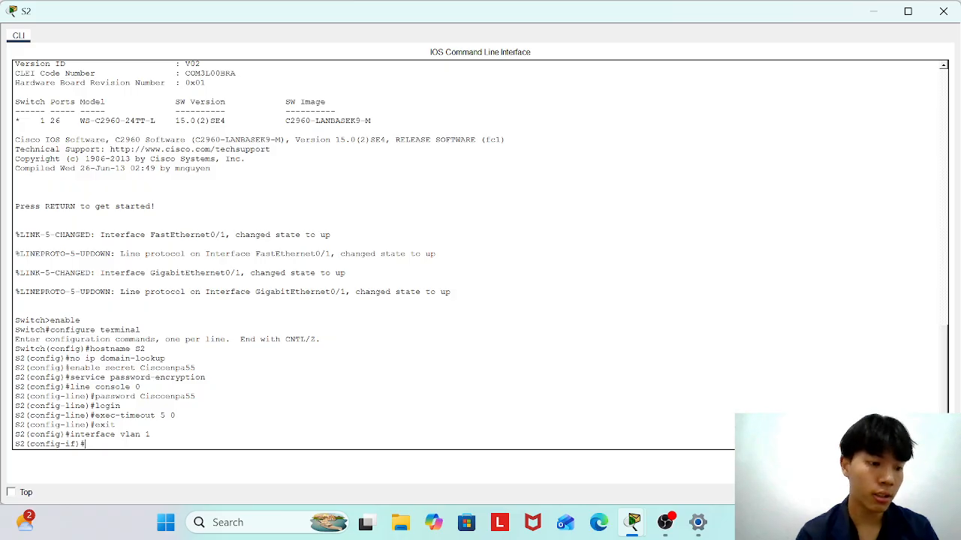
{"action": "type", "text": "ip addre"}
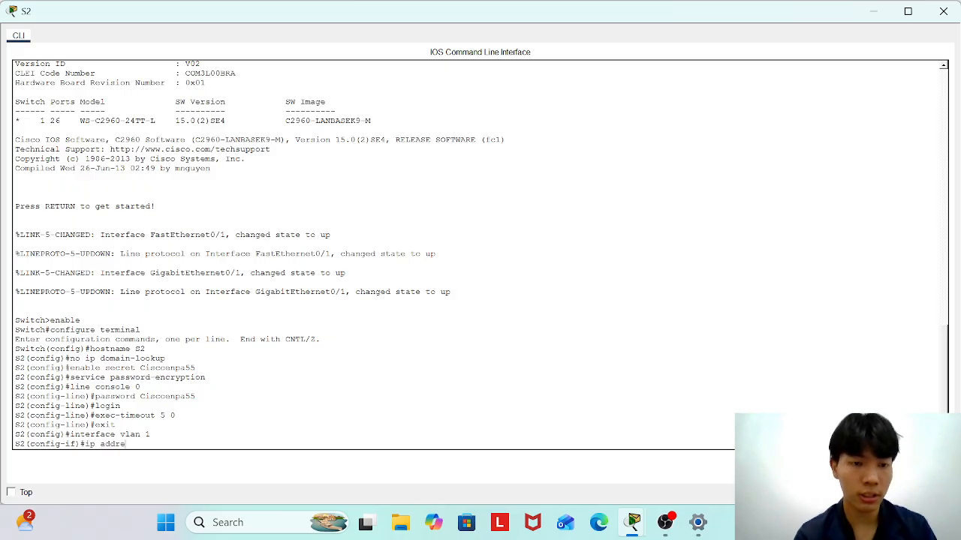
{"action": "type", "text": "ss 192."}
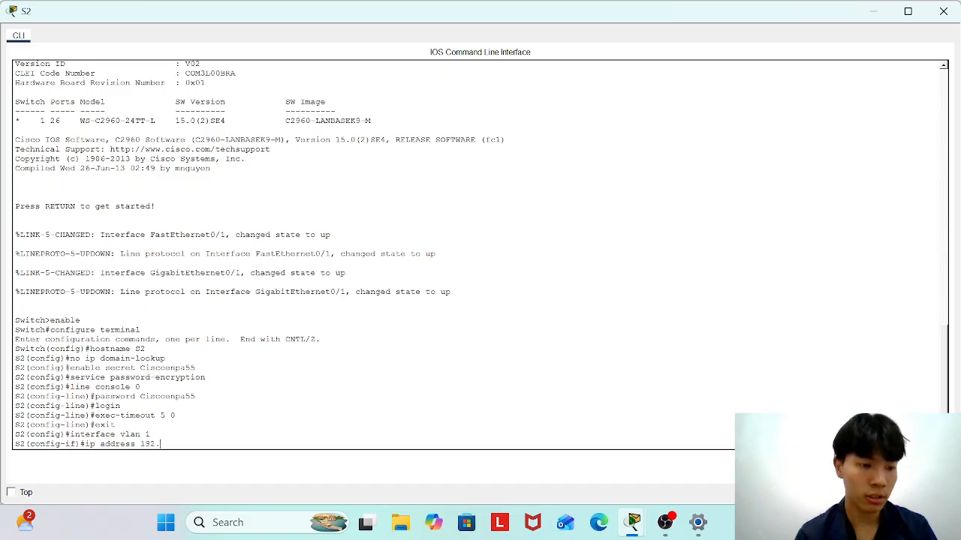
{"action": "type", "text": "168."}
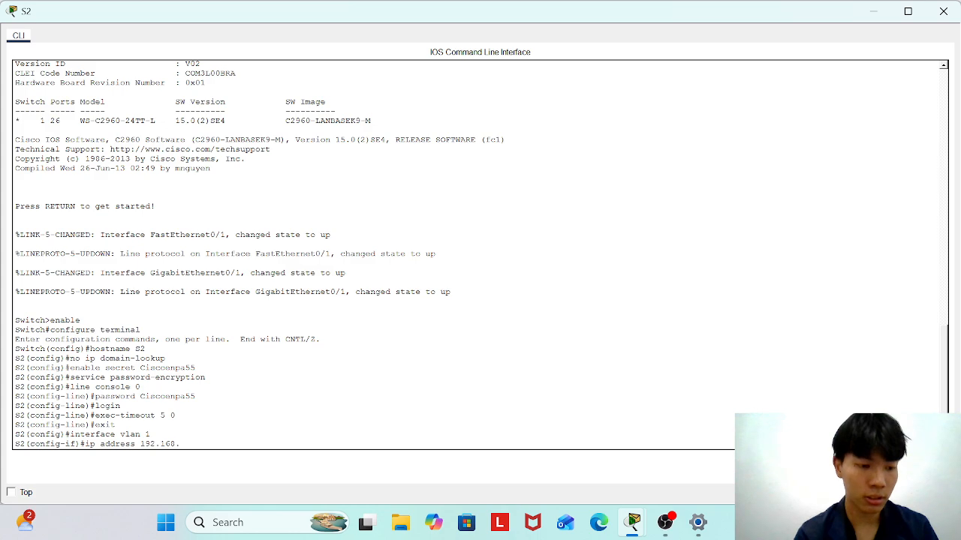
{"action": "type", "text": "0.130"}
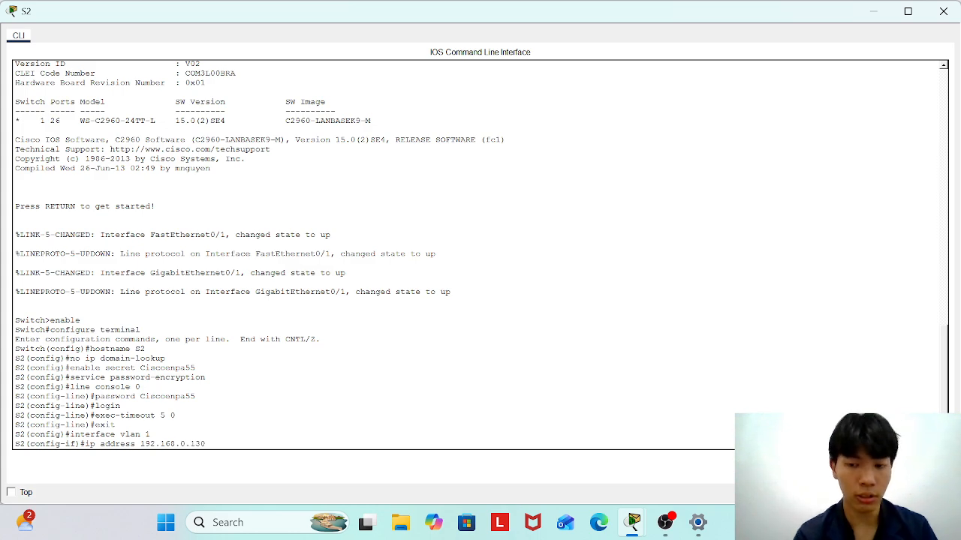
{"action": "type", "text": " 255.2552"}
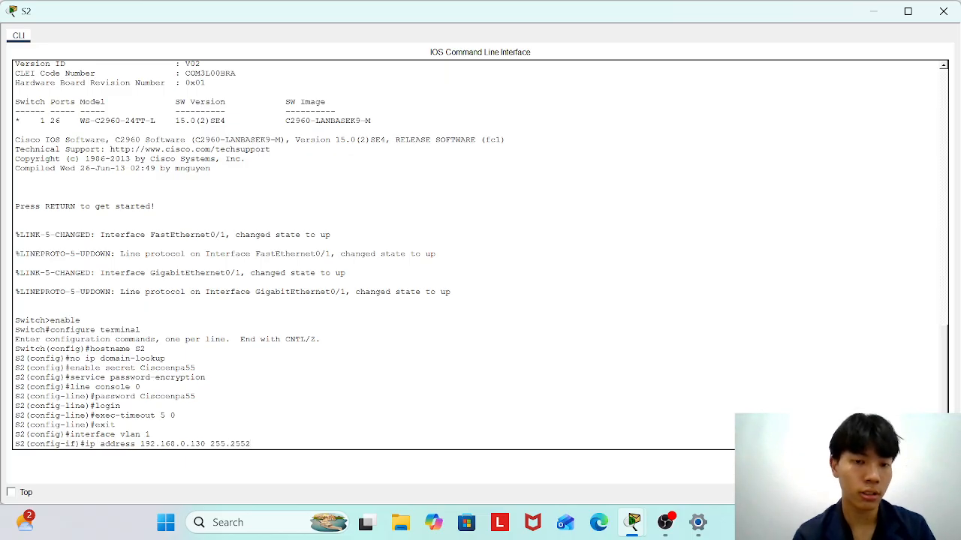
{"action": "key", "text": "BackSpace"}
{"action": "type", "text": ".25"}
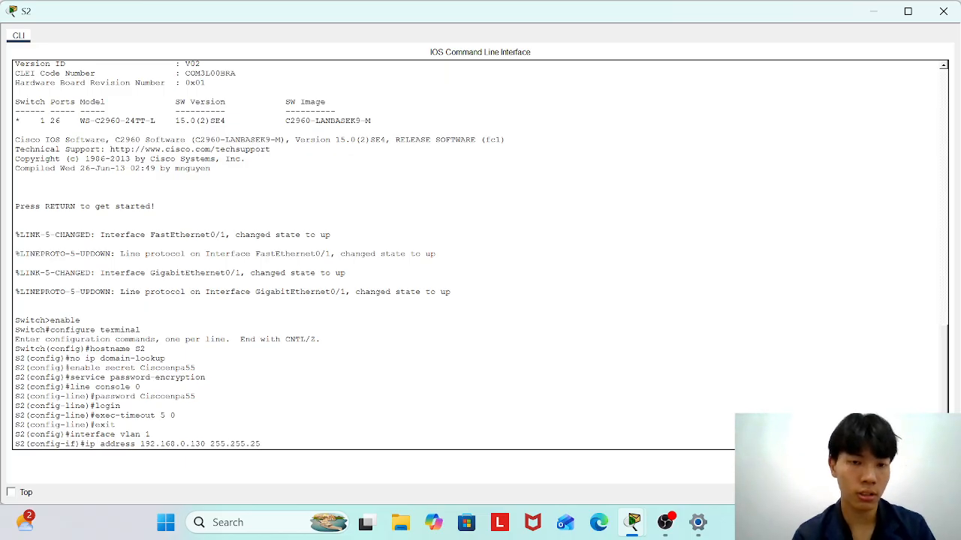
{"action": "type", "text": "5.192"}
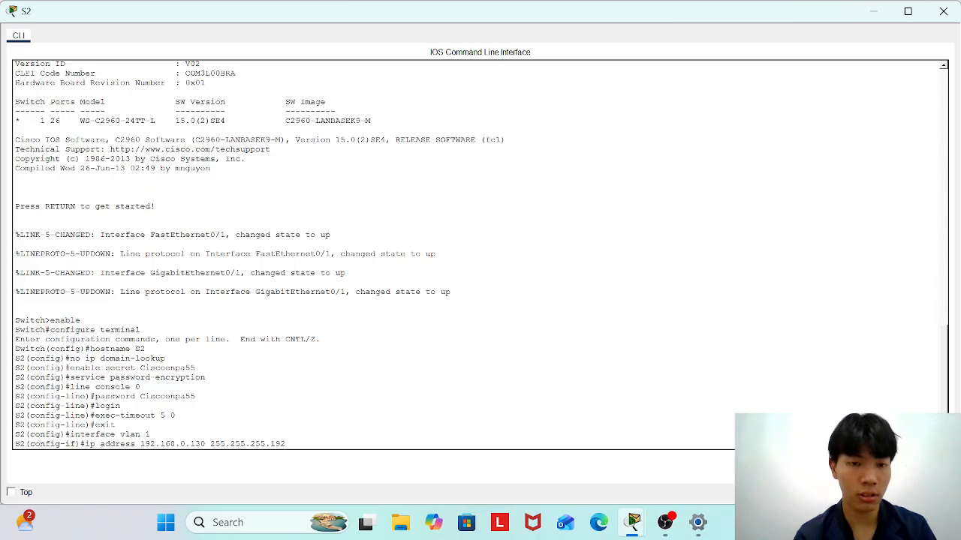
{"action": "key", "text": "Return"}
{"action": "type", "text": "no shutdown"}
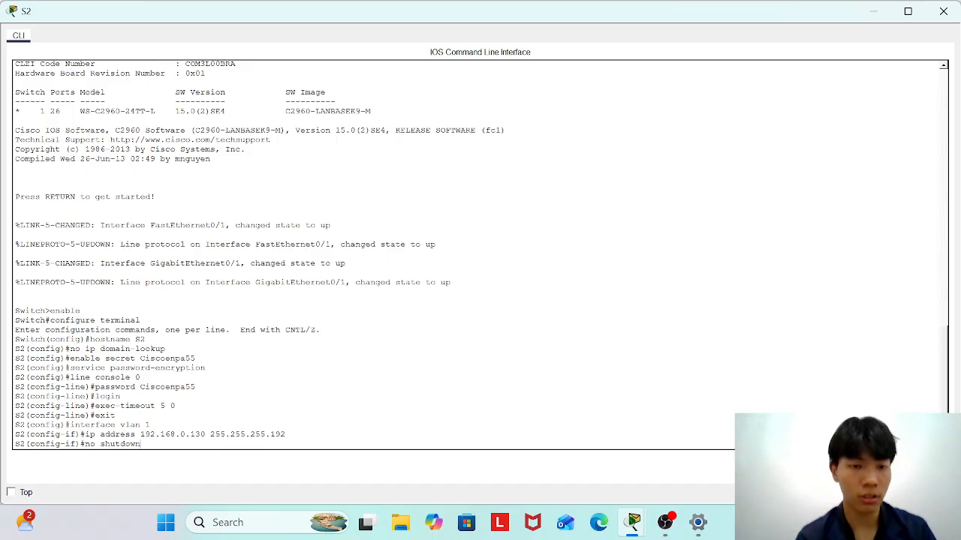
{"action": "key", "text": "Return"}
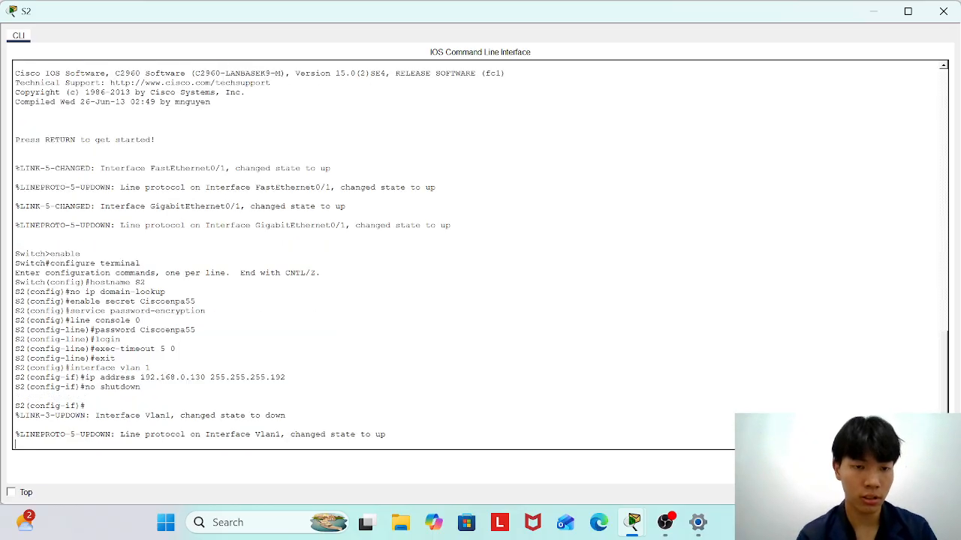
Set S2's default gateway to 192.168.0.129 from global configuration.
{"action": "type", "text": "exi"}
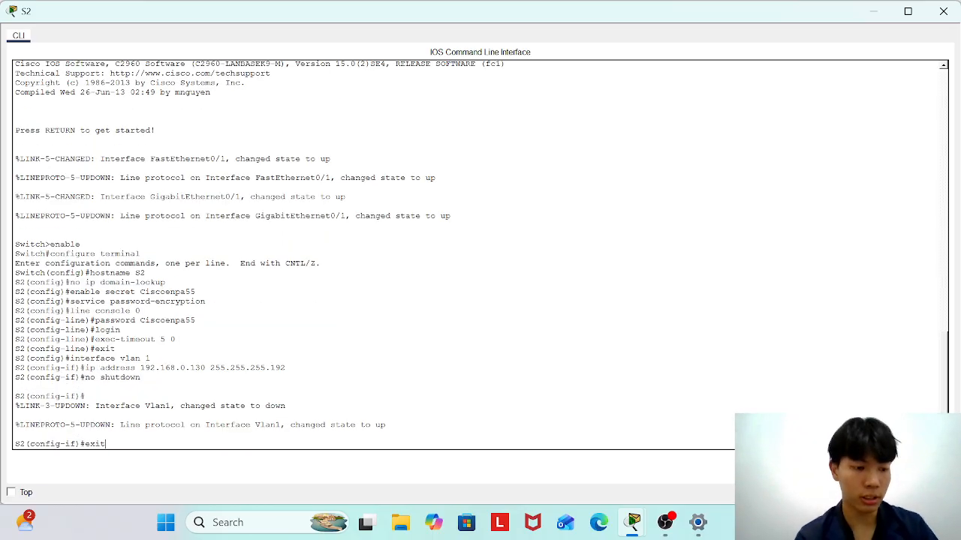
{"action": "type", "text": "t"}
{"action": "key", "text": "Return"}
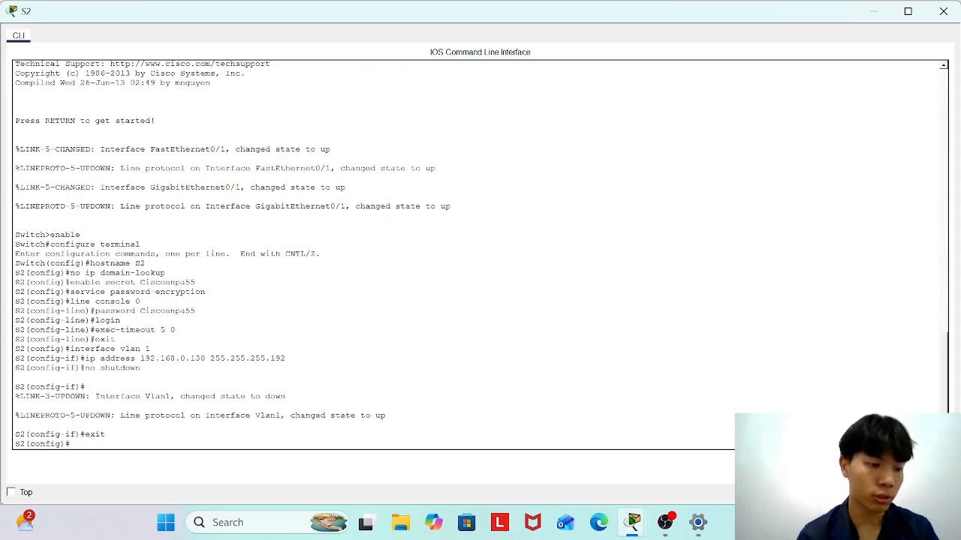
{"action": "type", "text": "ip ddefault"}
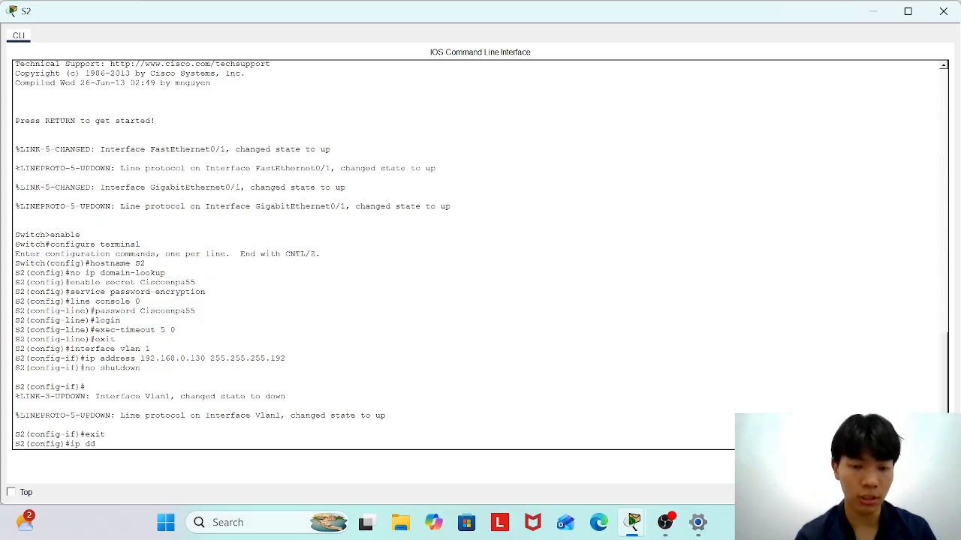
{"action": "key", "text": "BackSpace"}
{"action": "key", "text": "BackSpace"}
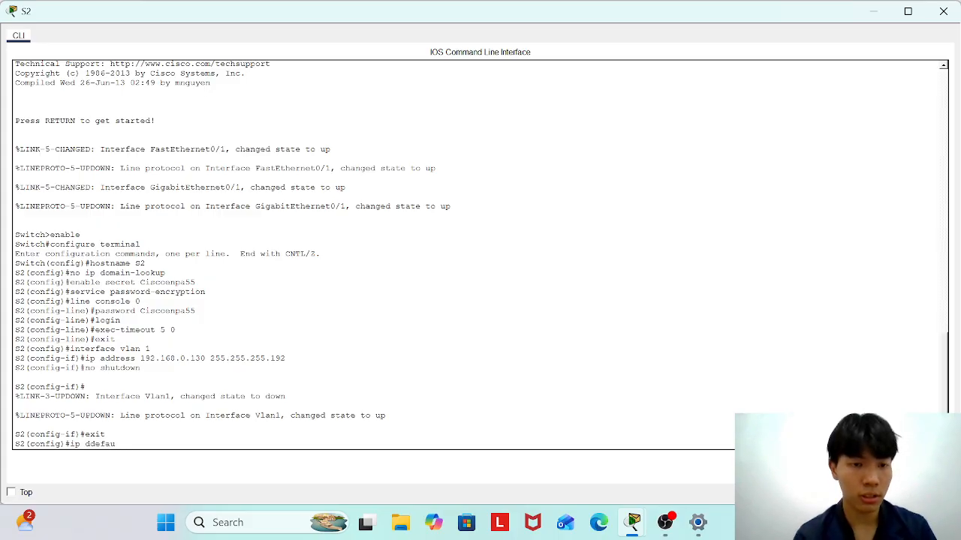
{"action": "key", "text": "BackSpace"}
{"action": "key", "text": "BackSpace"}
{"action": "key", "text": "BackSpace"}
{"action": "type", "text": "ef"}
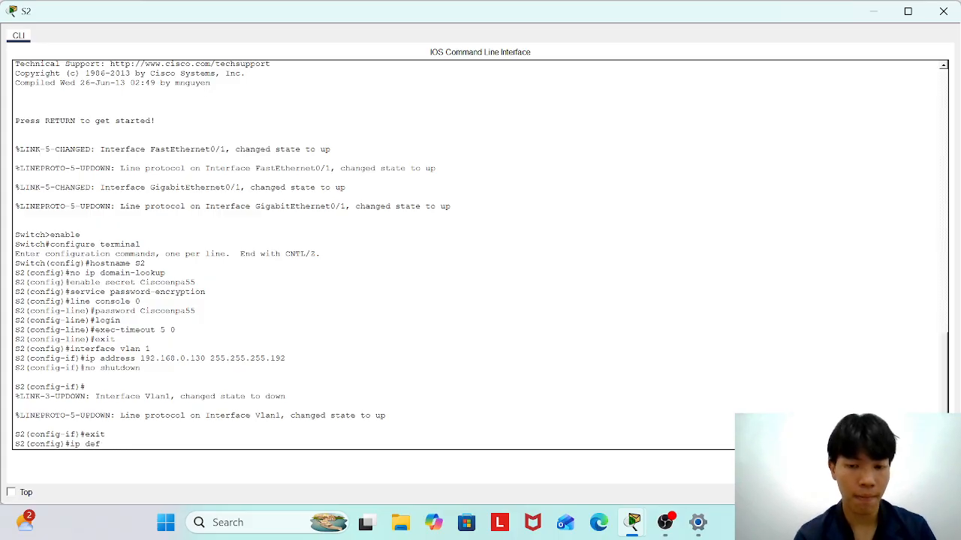
{"action": "type", "text": "ault-gateway"}
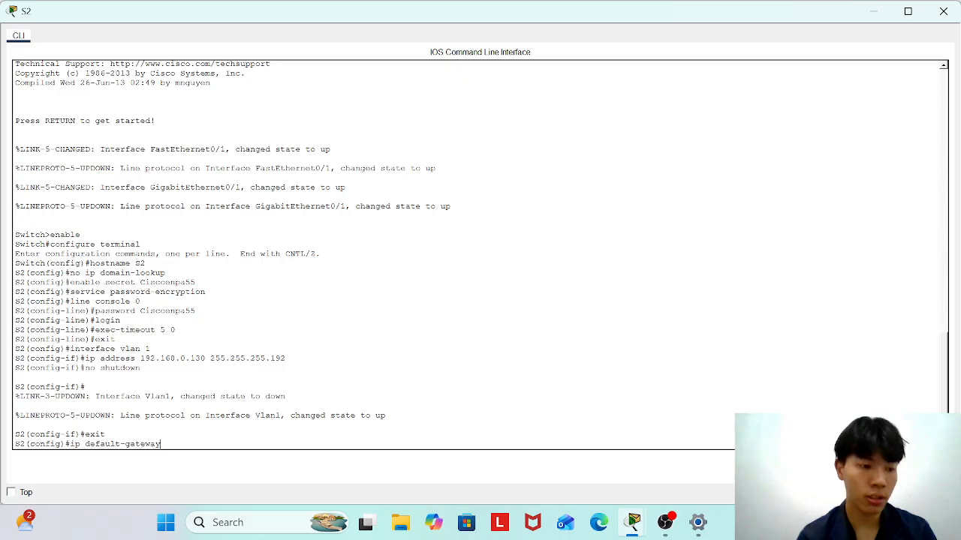
{"action": "type", "text": " 192.168.0.129"}
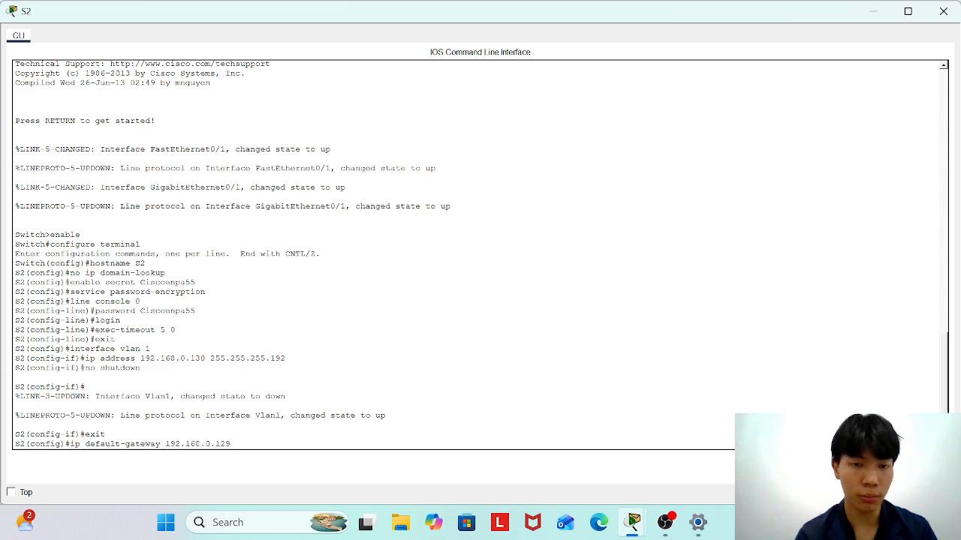
{"action": "key", "text": "Return"}
Give S2's vty lines 0–15 the lab password, require login, and set exec-timeout 5 0.
{"action": "type", "text": "line vty 0 15"}
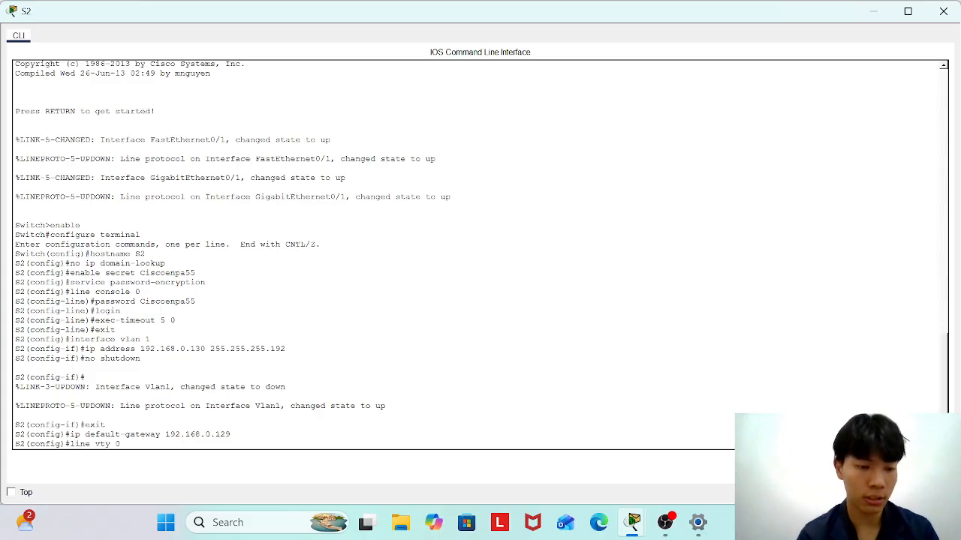
{"action": "key", "text": "Return"}
{"action": "type", "text": "password"}
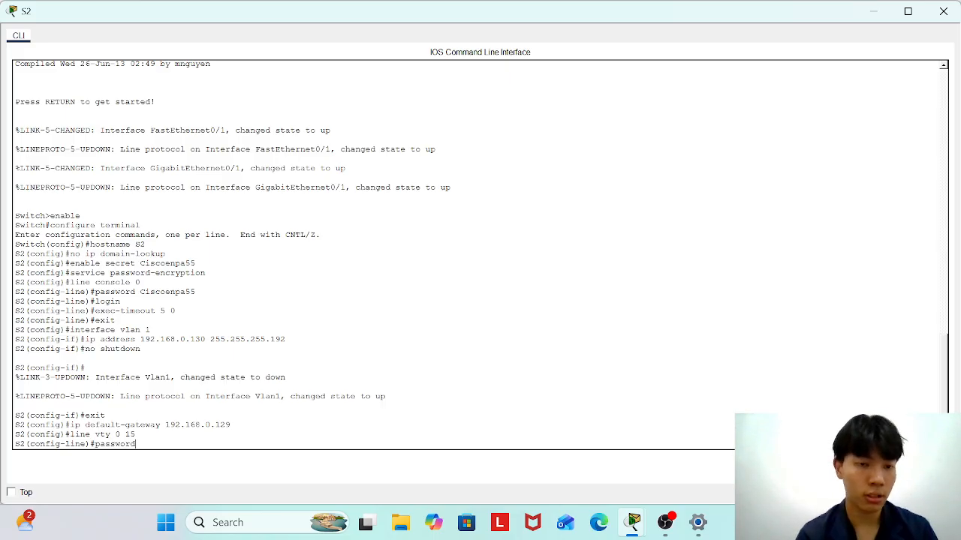
{"action": "type", "text": " Cisco"}
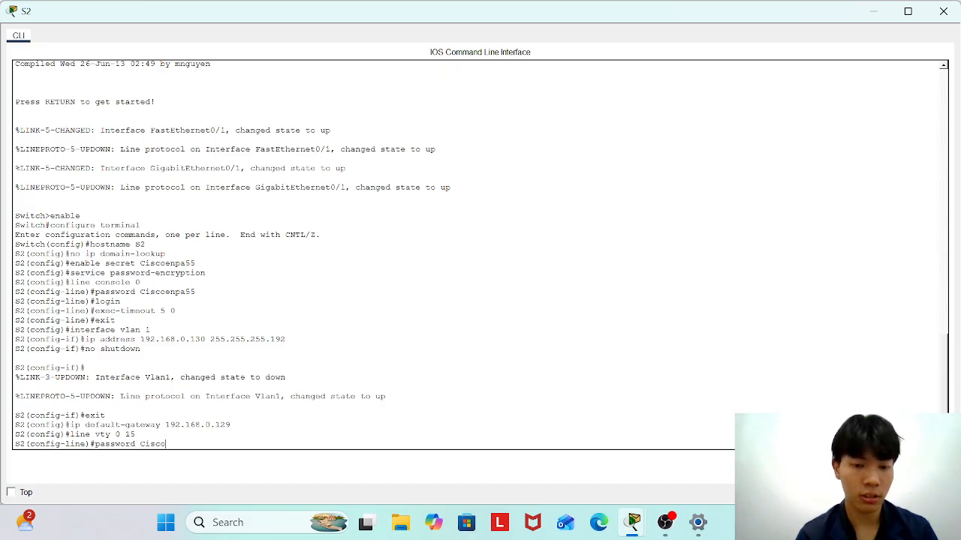
{"action": "type", "text": "enpa55"}
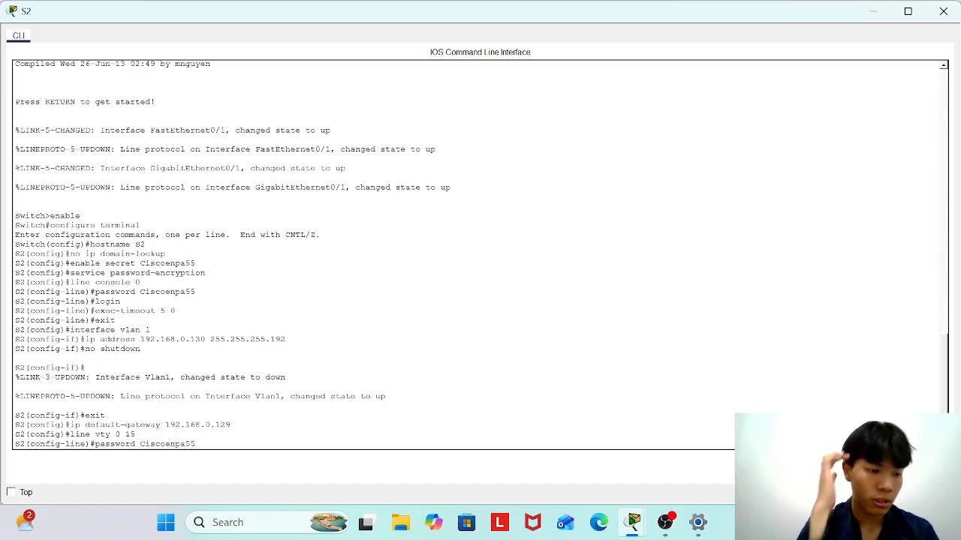
{"action": "key", "text": "Return"}
{"action": "type", "text": "login"}
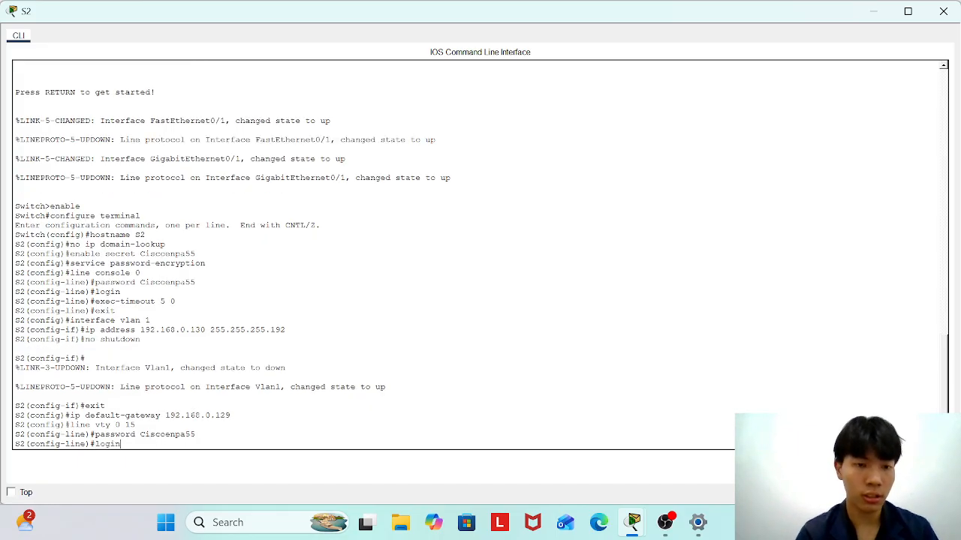
{"action": "key", "text": "Return"}
{"action": "type", "text": "exec-timeout 5"}
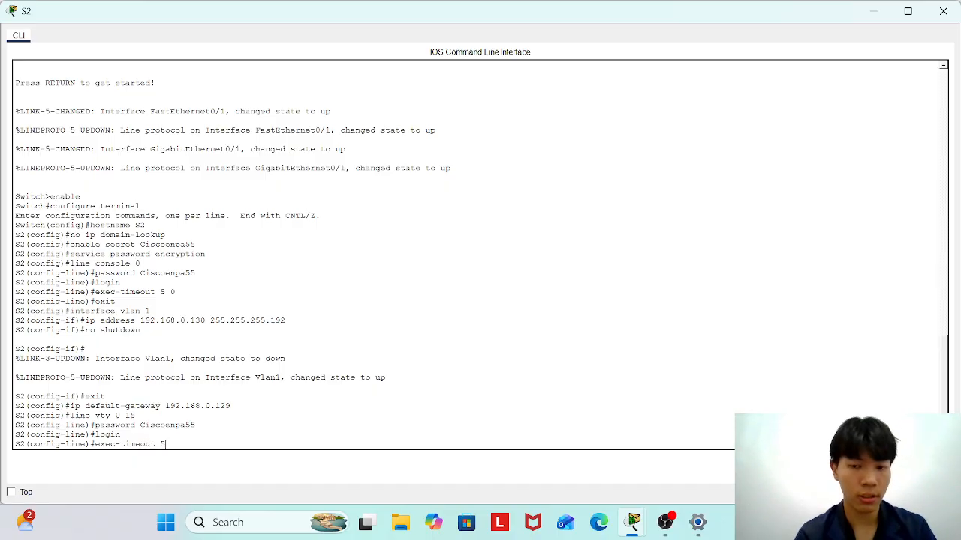
{"action": "type", "text": " 0"}
{"action": "key", "text": "Return"}
{"action": "type", "text": "exit"}
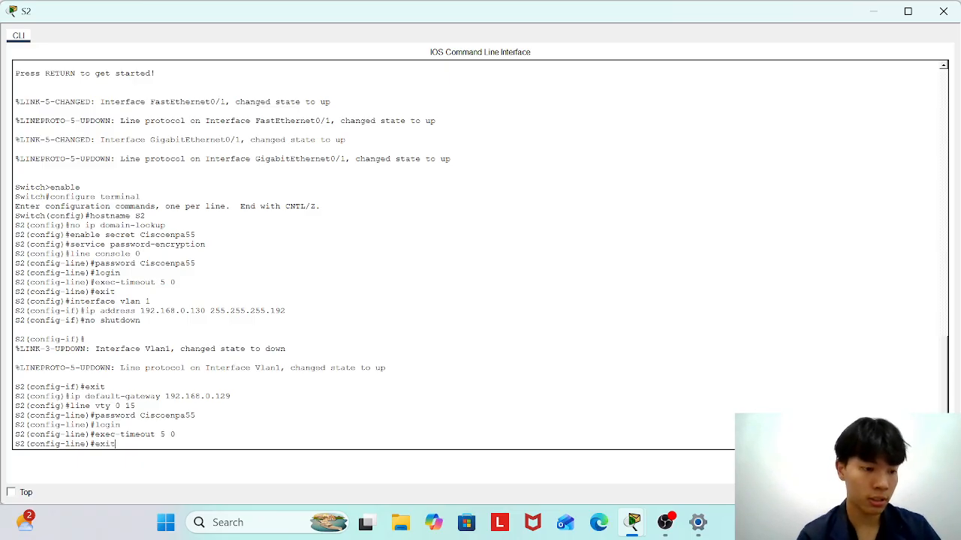
{"action": "key", "text": "Return"}
Leave configuration mode and save S2's running configuration with write.
{"action": "type", "text": "end"}
{"action": "key", "text": "Return"}
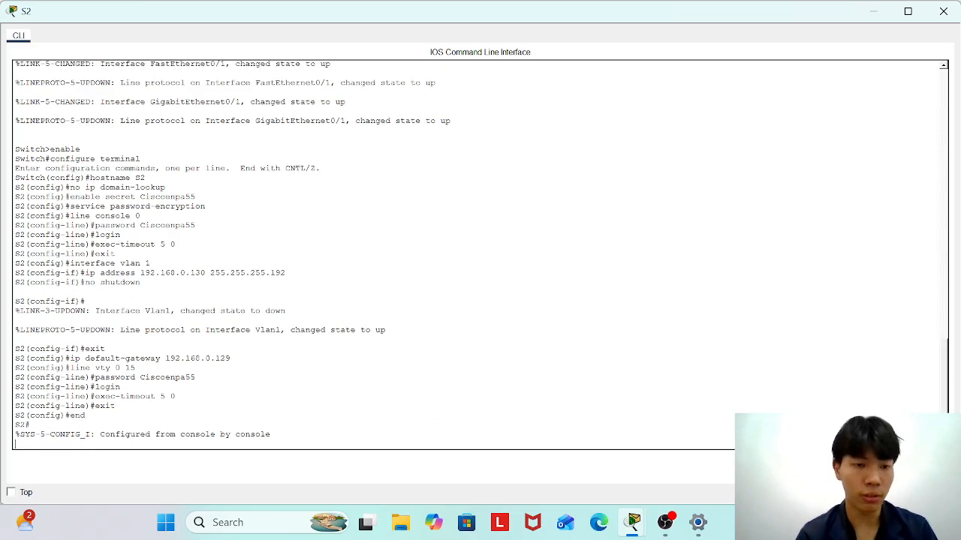
{"action": "type", "text": "write"}
{"action": "key", "text": "Return"}
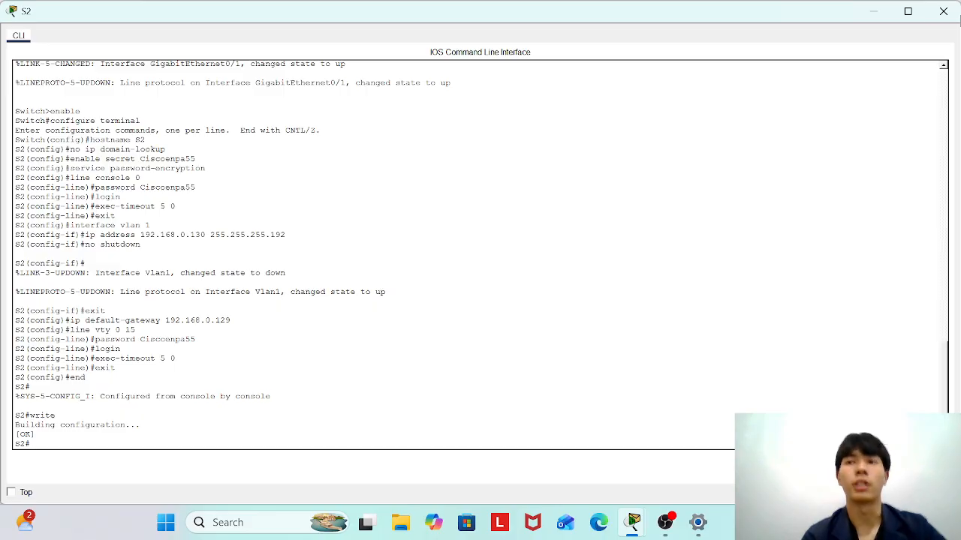
Close S2's CLI, open switch S3's console, enter global configuration, and type hostname S3.
{"action": "left_click", "coordinate": [943, 11]}
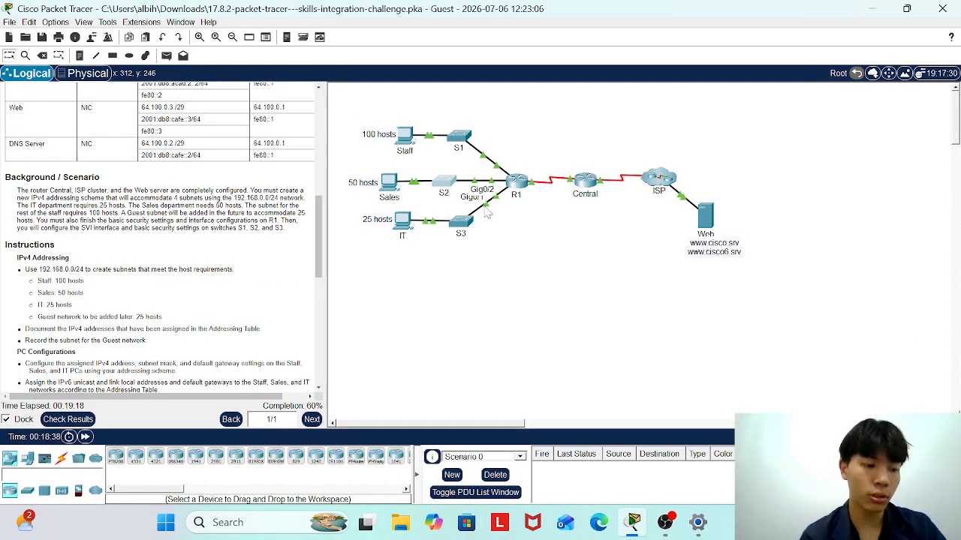
{"action": "left_click", "coordinate": [461, 221]}
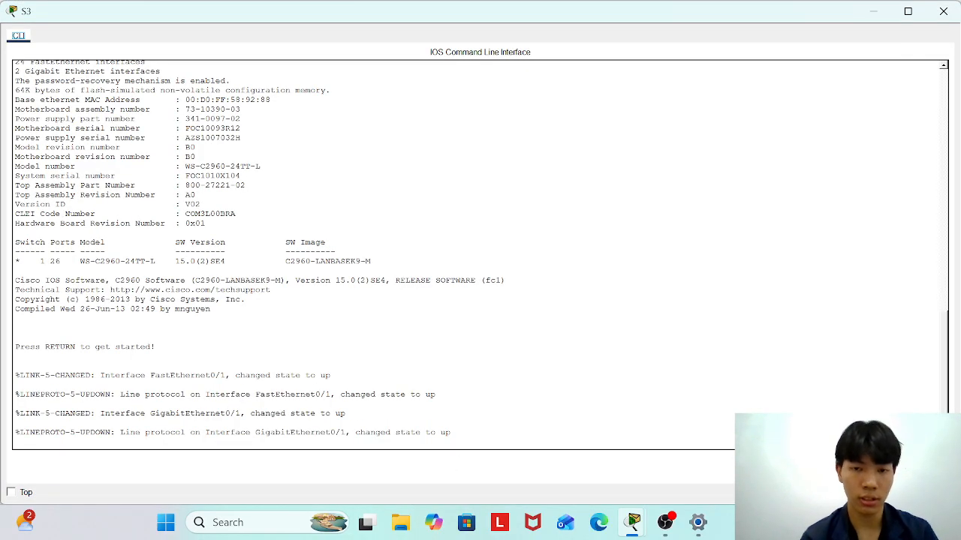
{"action": "key", "text": "Return"}
{"action": "type", "text": "ena"}
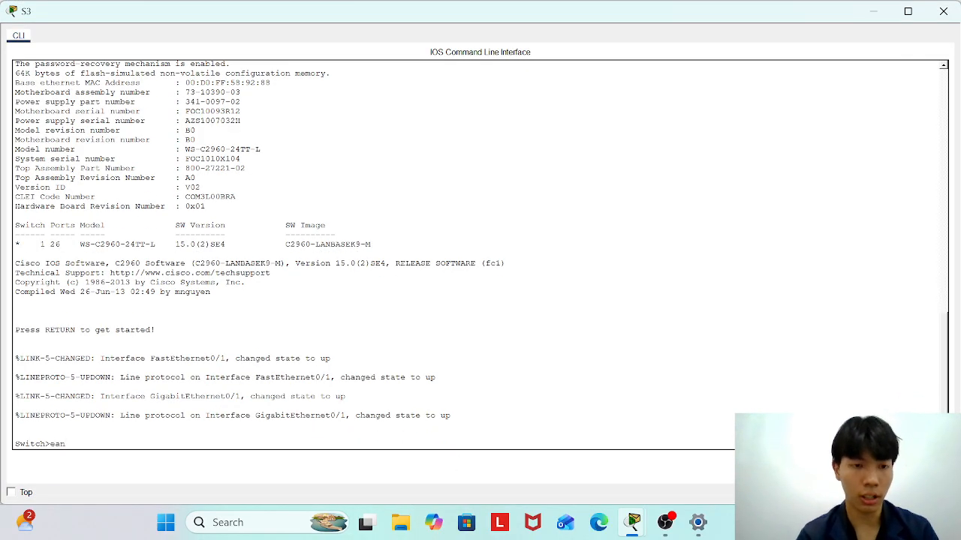
{"action": "type", "text": "ble"}
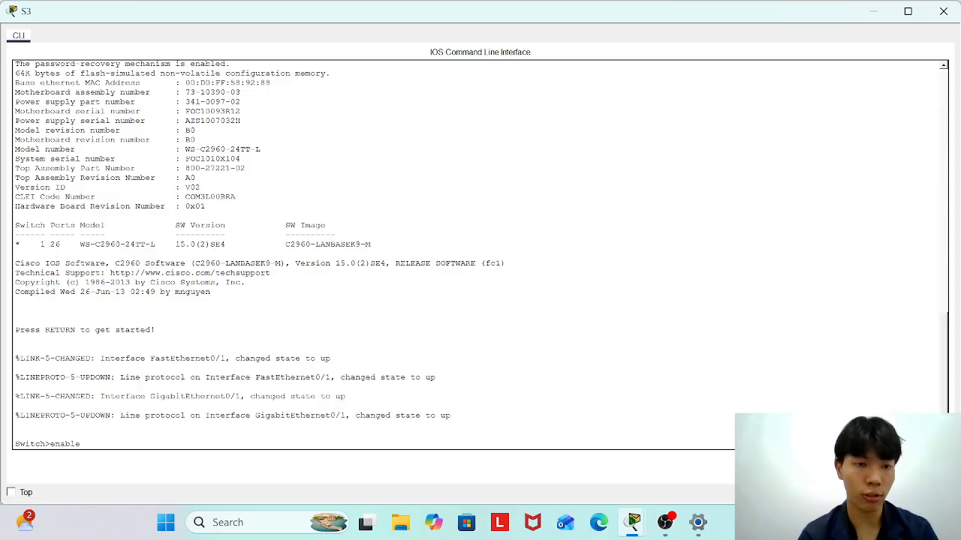
{"action": "key", "text": "Return"}
{"action": "type", "text": "conf t"}
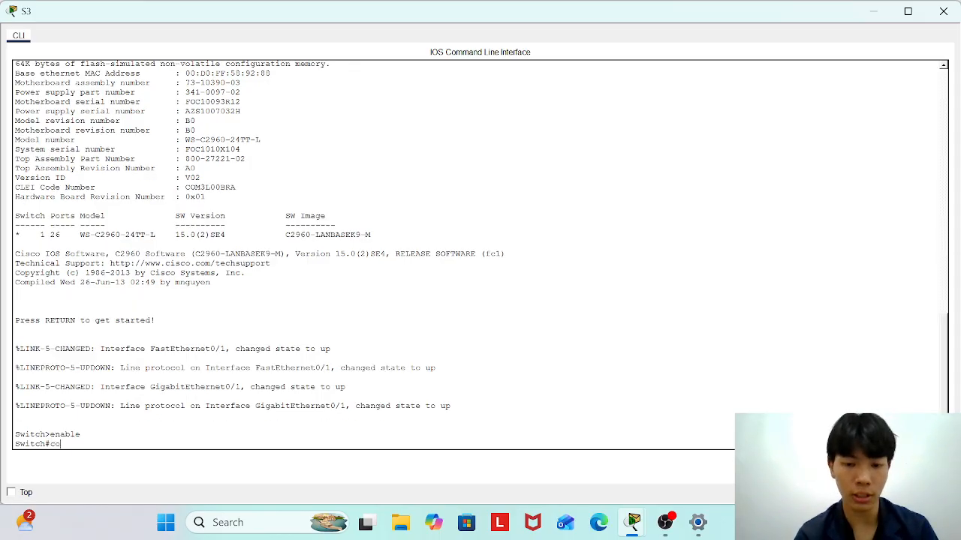
{"action": "key", "text": "Return"}
{"action": "type", "text": "hostname S3"}
Apply hostname S3, disable DNS lookup, set the lab enable secret, and turn on password encryption.
{"action": "key", "text": "Return"}
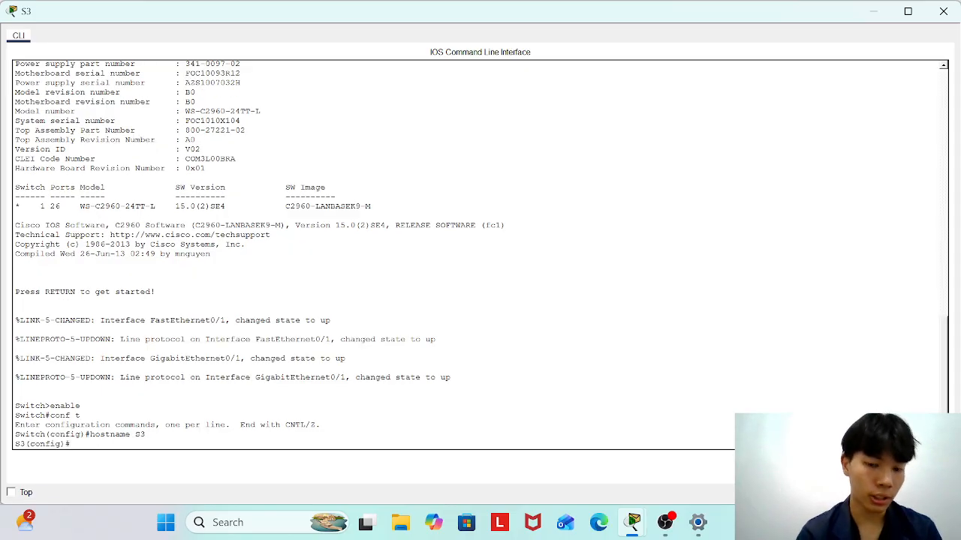
{"action": "type", "text": "no i"}
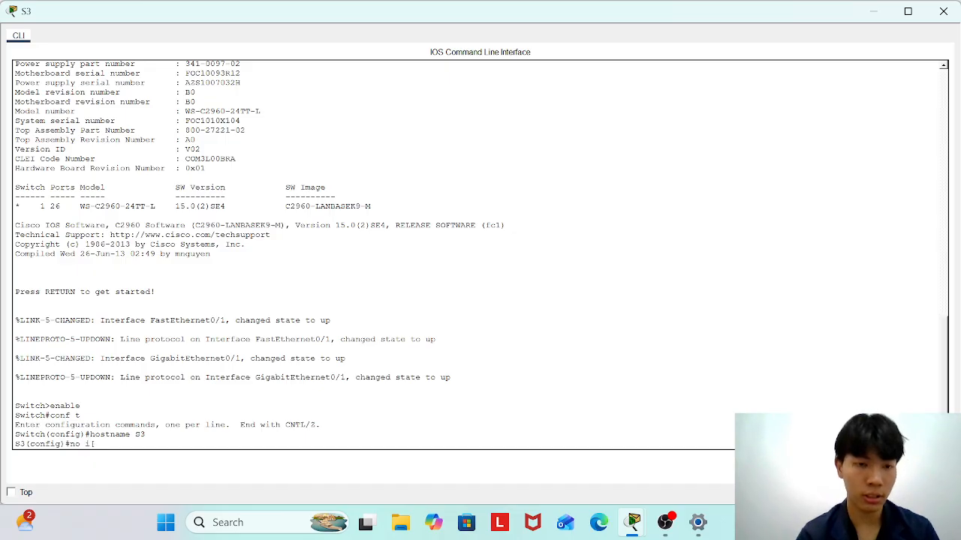
{"action": "type", "text": "p domain"}
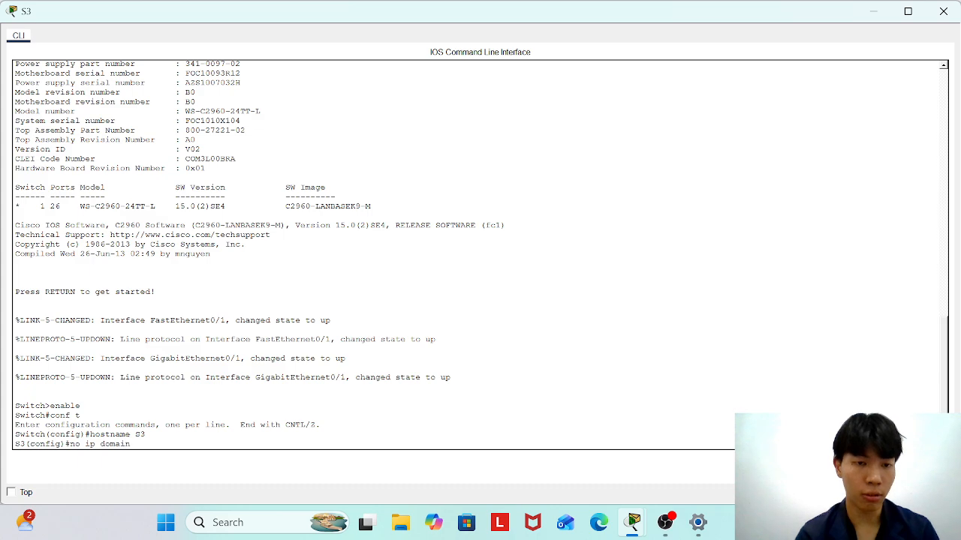
{"action": "type", "text": "-lookup"}
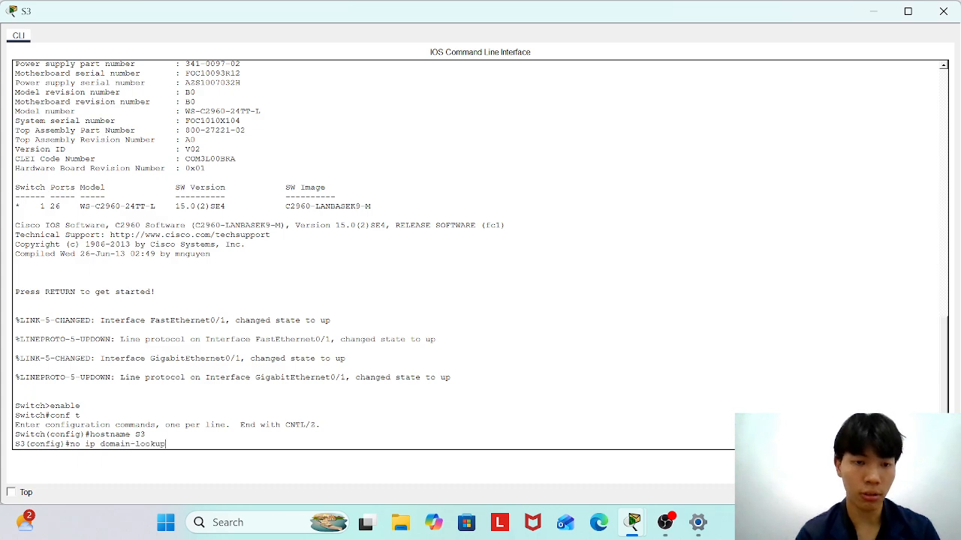
{"action": "key", "text": "Return"}
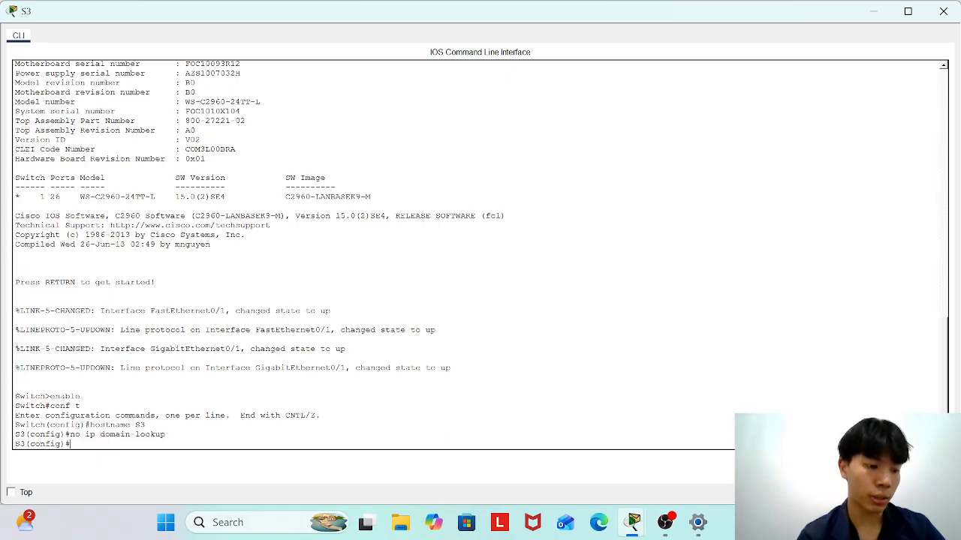
{"action": "type", "text": "enable"}
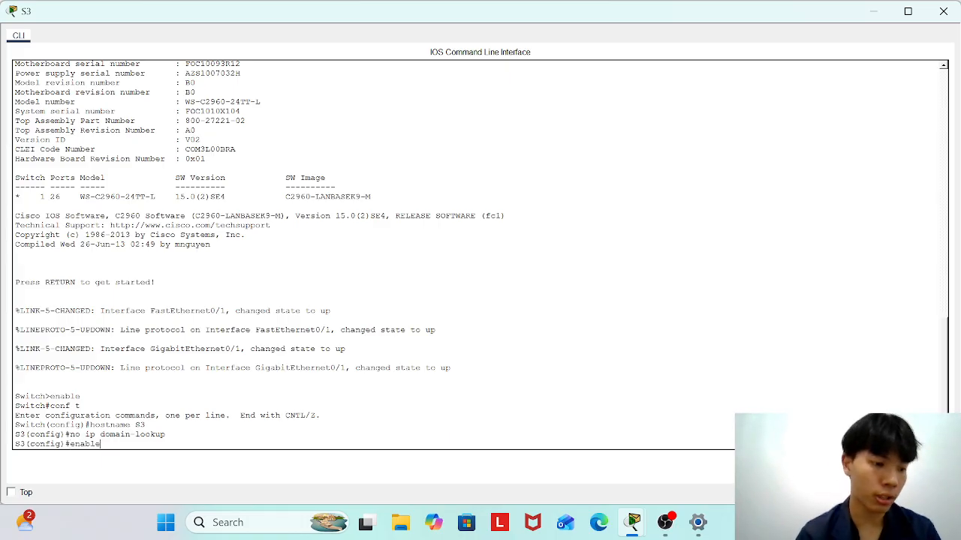
{"action": "type", "text": " secret"}
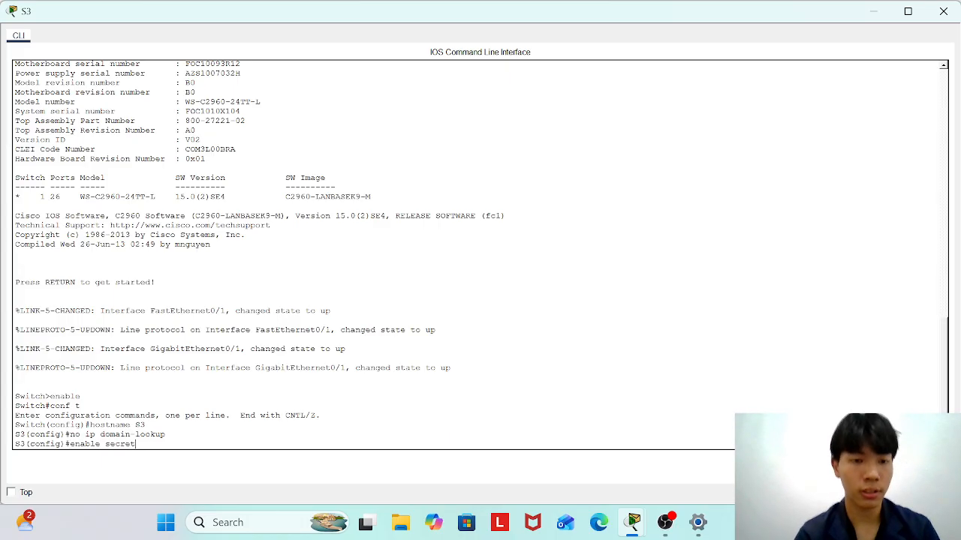
{"action": "type", "text": " Ciscoenpa55"}
{"action": "key", "text": "Return"}
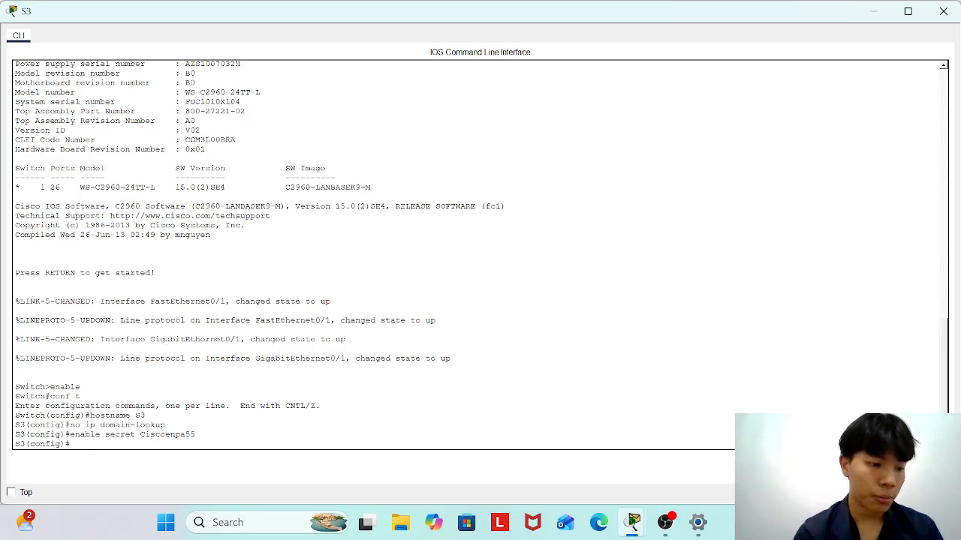
{"action": "type", "text": "service password"}
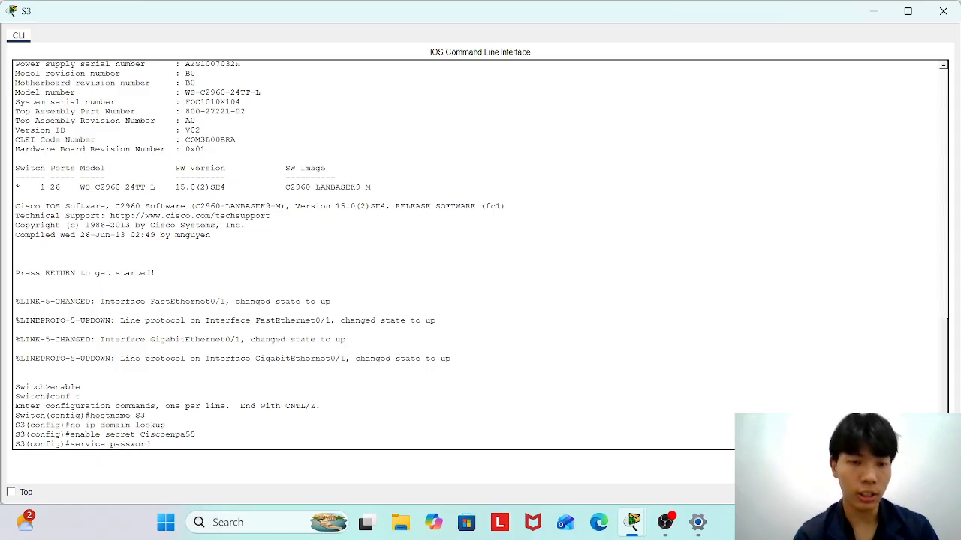
{"action": "type", "text": "-en"}
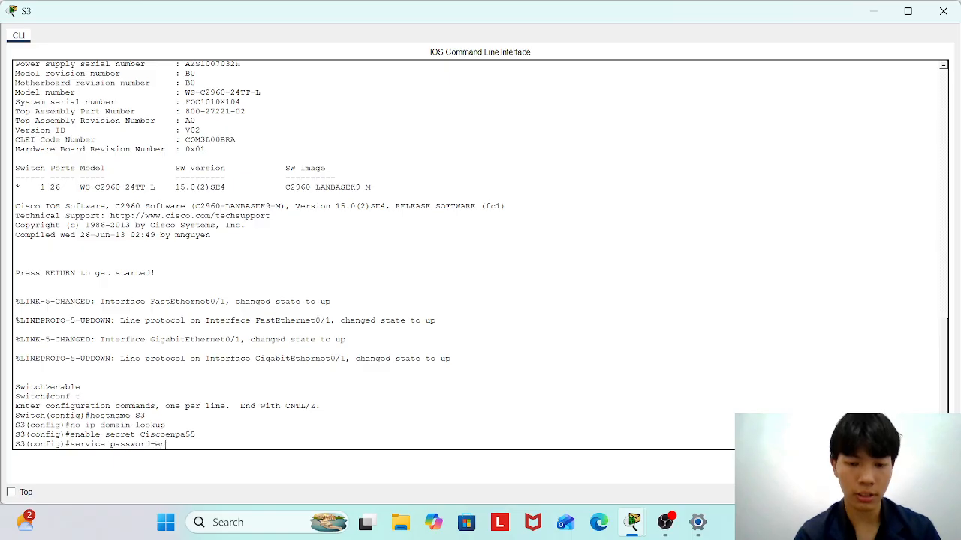
{"action": "type", "text": "cryption"}
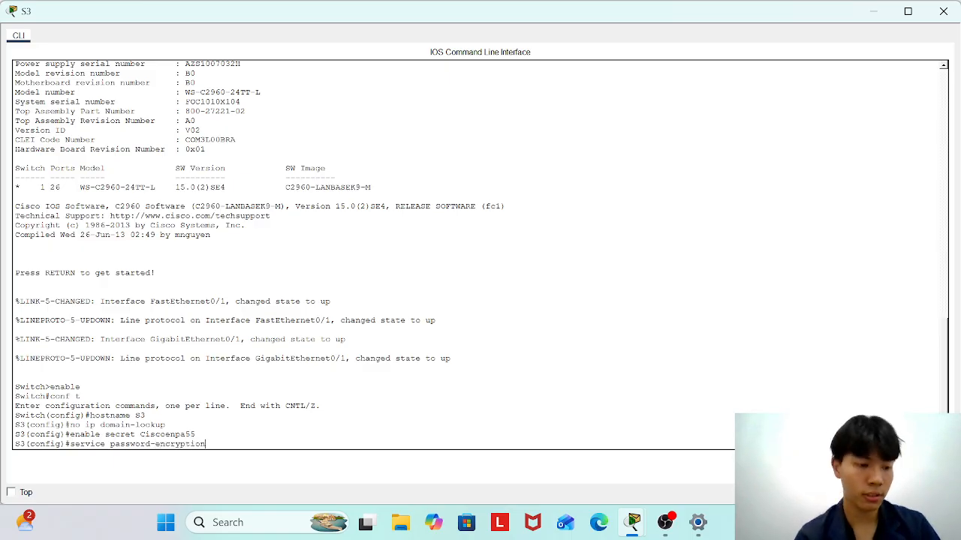
{"action": "key", "text": "Return"}
{"action": "type", "text": "line consol"}
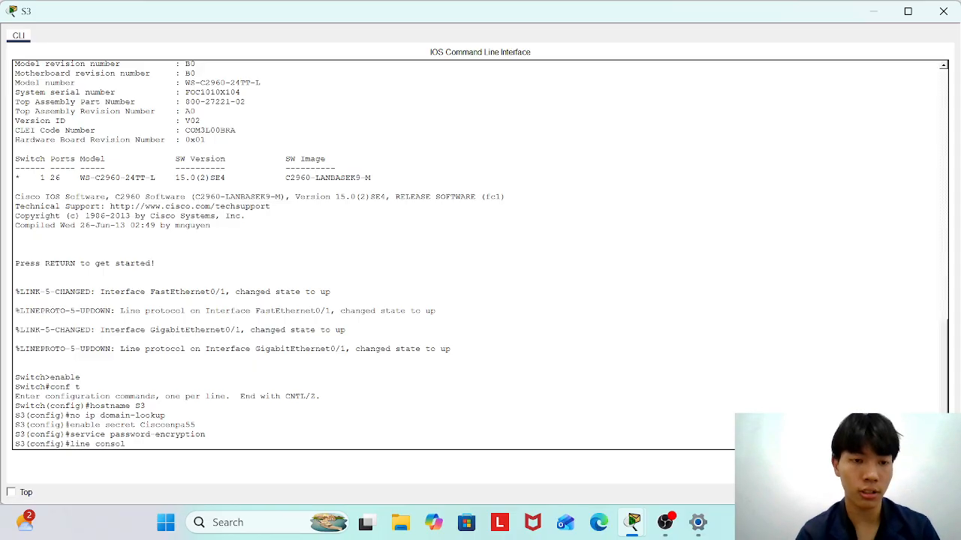
{"action": "type", "text": "e 0"}
Give S3's console line 0 the lab password, require login, and set exec-timeout 5 0.
{"action": "key", "text": "Return"}
{"action": "type", "text": "pas"}
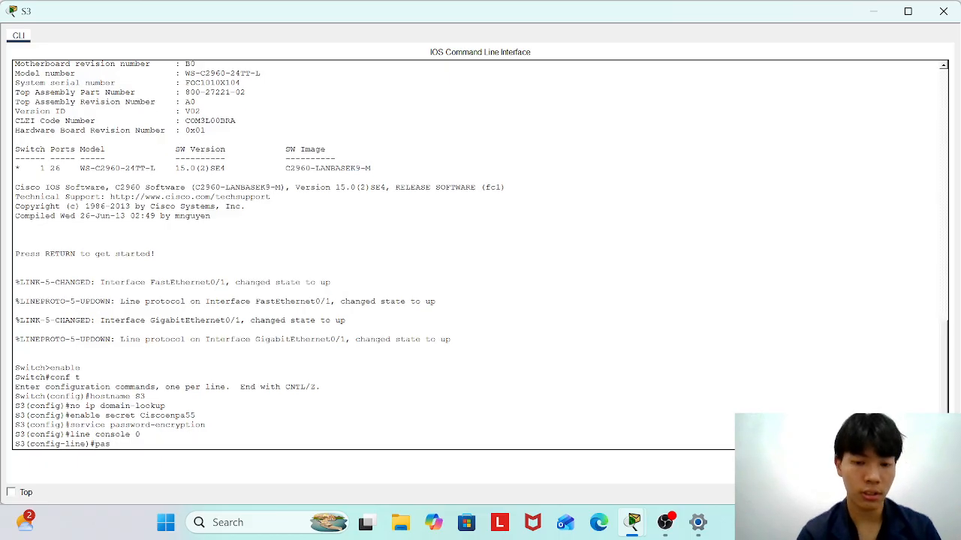
{"action": "type", "text": "sword Ciscoenpa55"}
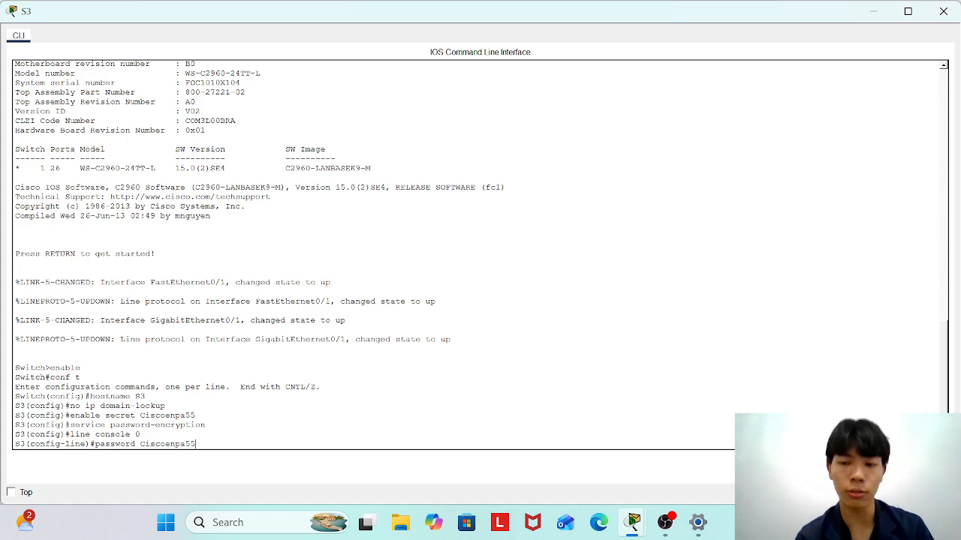
{"action": "key", "text": "Return"}
{"action": "type", "text": "lofin"}
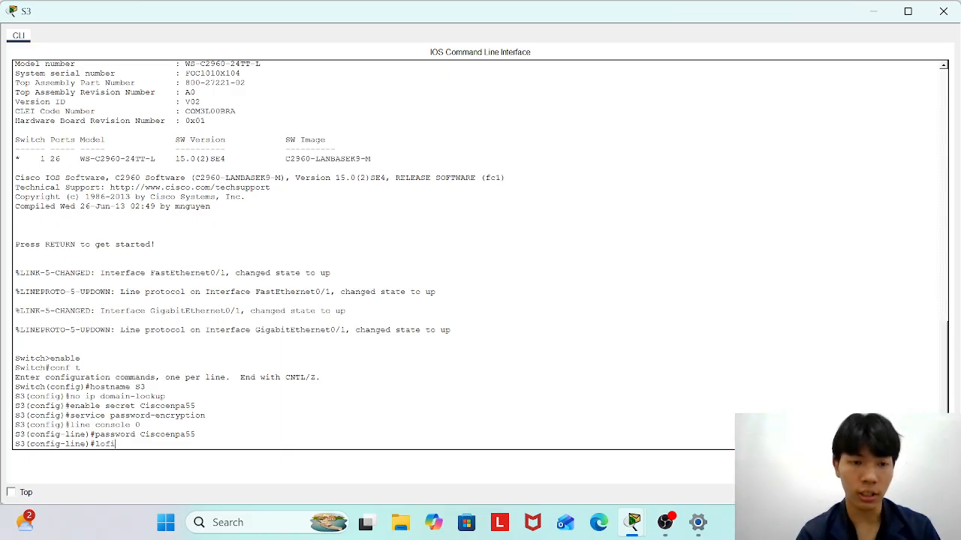
{"action": "key", "text": "Return"}
{"action": "type", "text": "login"}
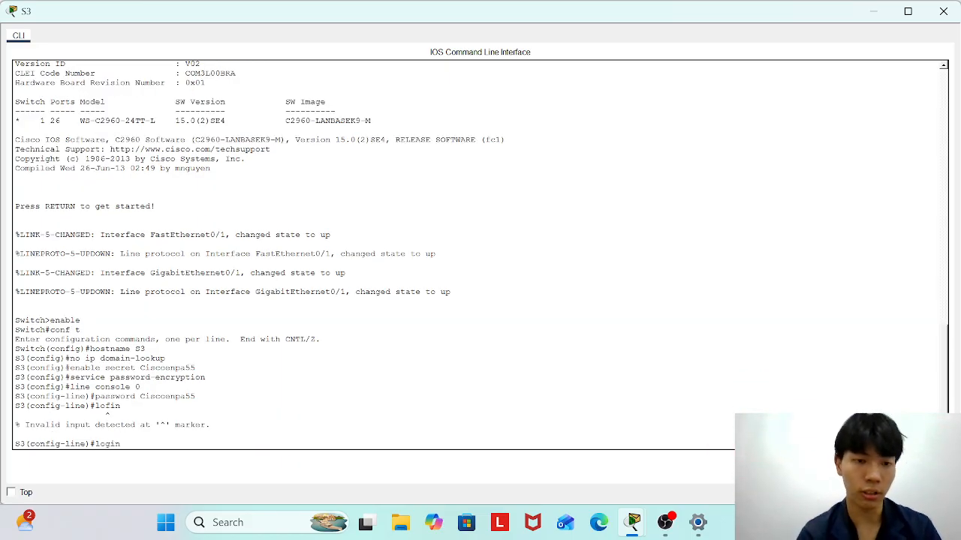
{"action": "key", "text": "Return"}
{"action": "type", "text": "e"}
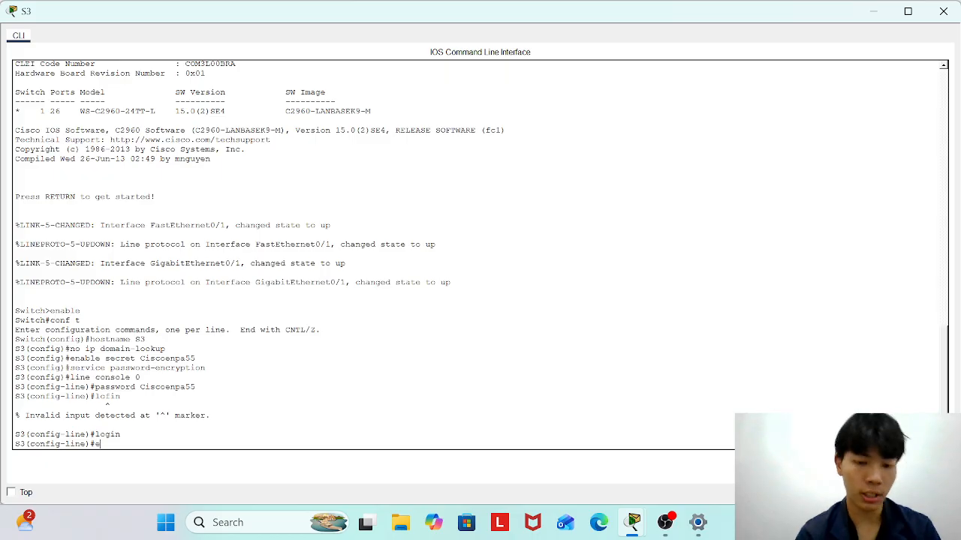
{"action": "type", "text": "xec-timeout 5 0"}
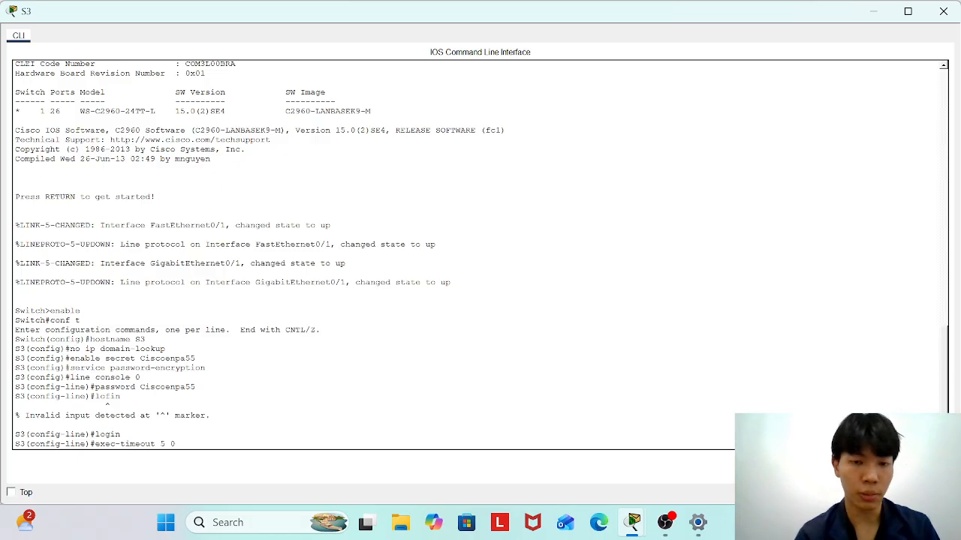
{"action": "key", "text": "Return"}
{"action": "type", "text": "exit"}
{"action": "key", "text": "Return"}
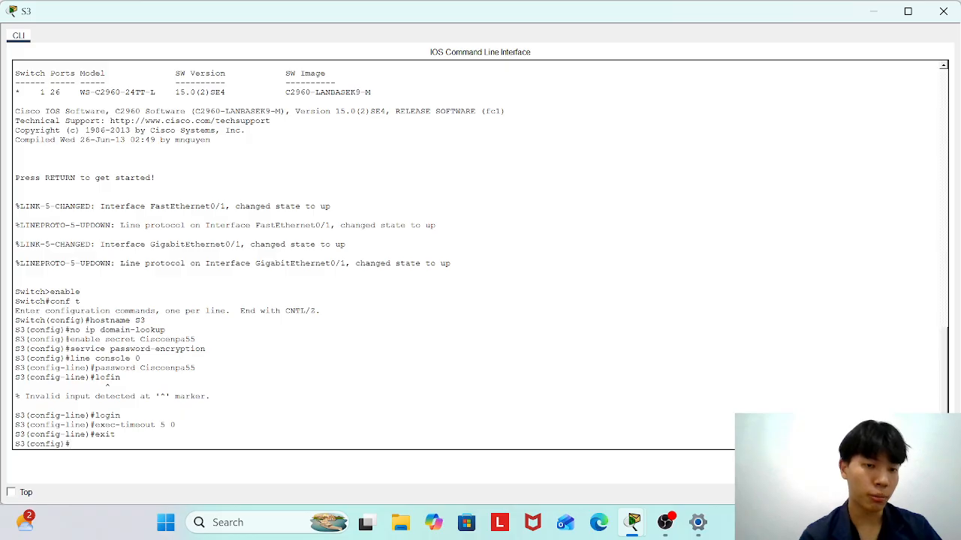
Assign S3's VLAN 1 interface 192.168.0.194 255.255.255.224 and enable it, dismissing an accidental screen-capture bar.
{"action": "type", "text": "inte"}
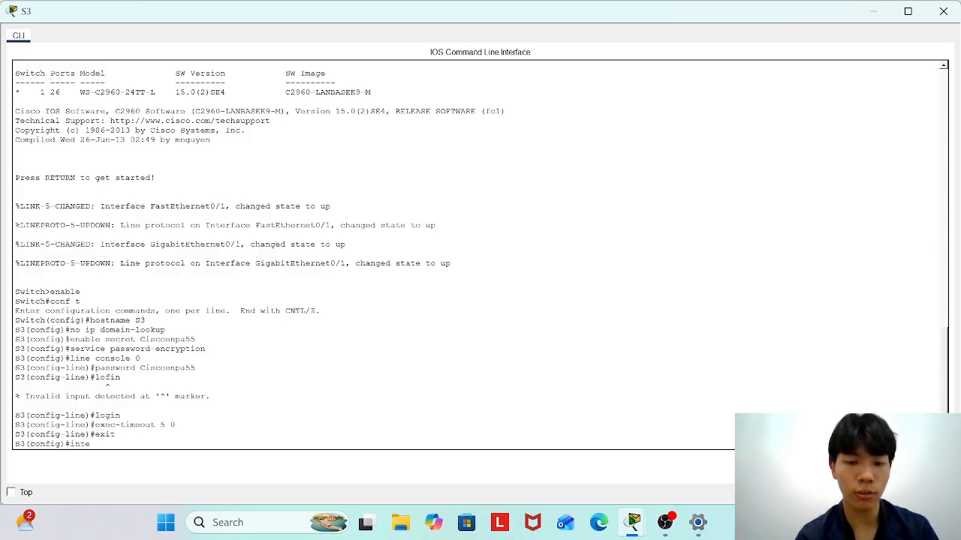
{"action": "type", "text": "rface vlan 1"}
{"action": "key", "text": "Return"}
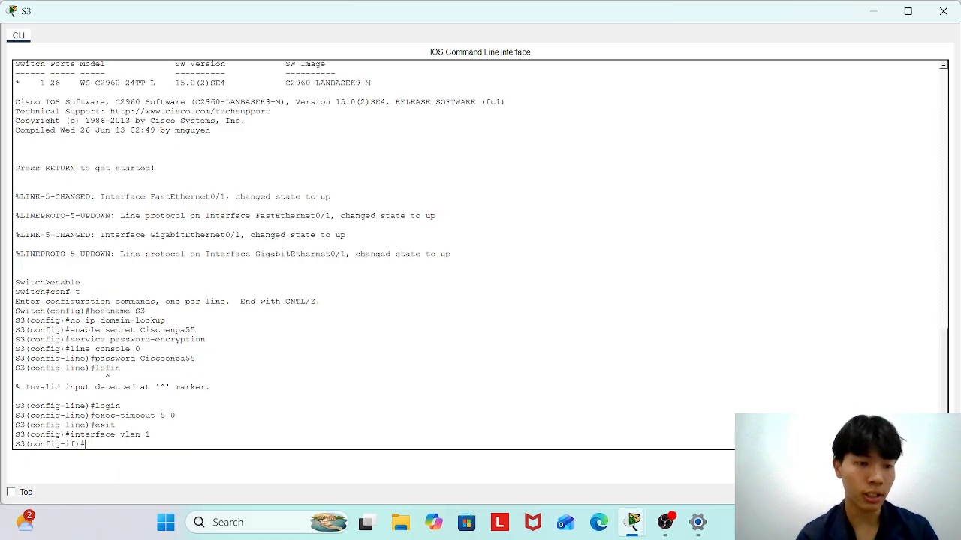
{"action": "type", "text": "ip ad"}
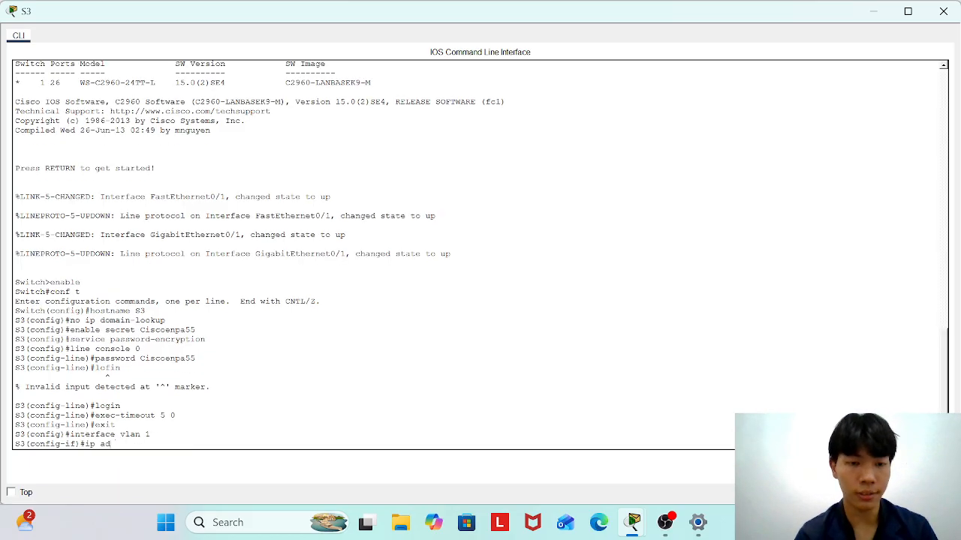
{"action": "type", "text": "dress 192.168"}
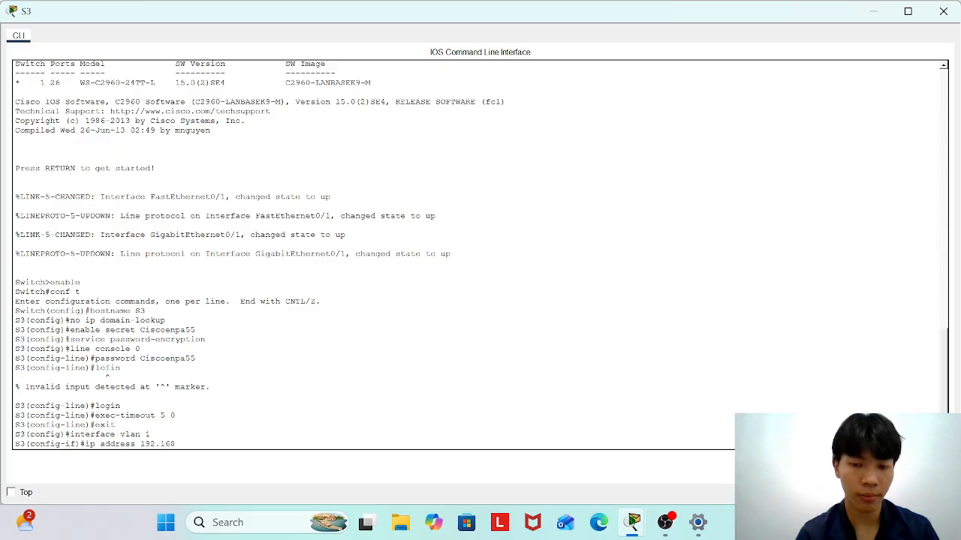
{"action": "type", "text": ".0"}
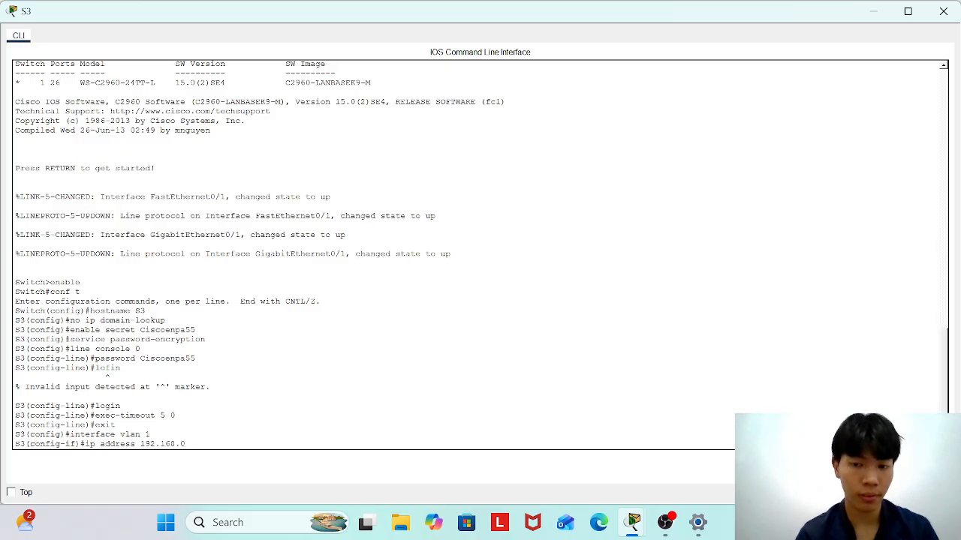
{"action": "type", "text": ".194 255.255"}
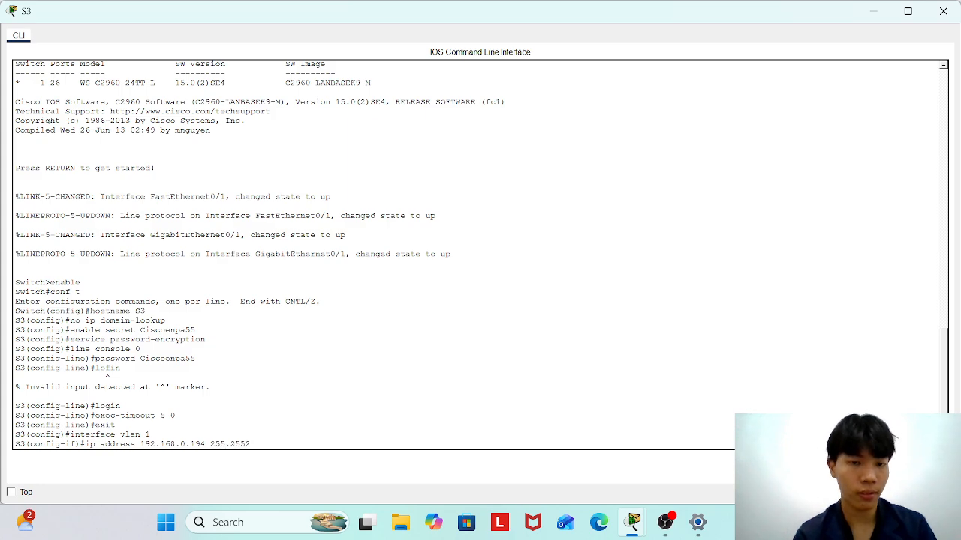
{"action": "type", "text": ".2"}
{"action": "key", "text": "super+shift+s"}
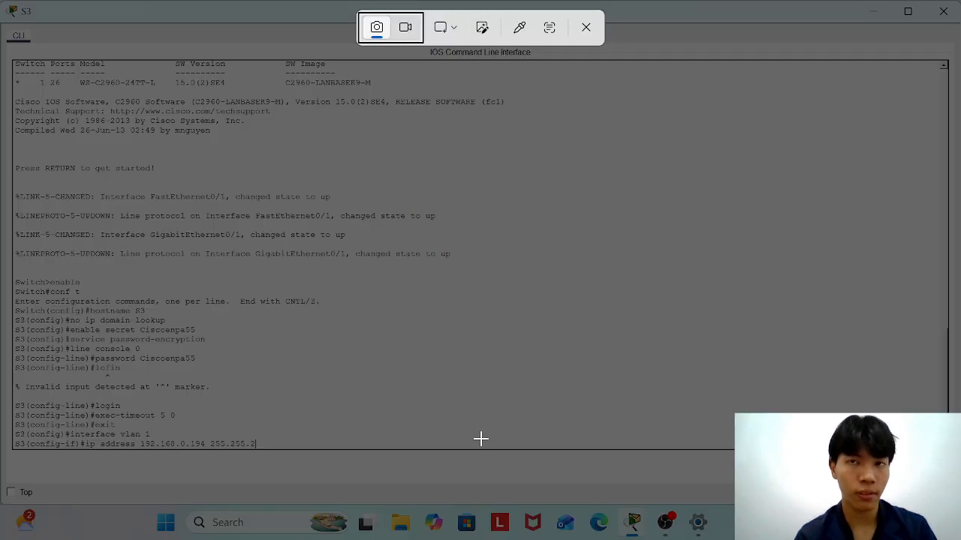
{"action": "left_click", "coordinate": [589, 37]}
{"action": "type", "text": "55.224"}
{"action": "key", "text": "Return"}
{"action": "type", "text": "no shutdown"}
{"action": "key", "text": "Return"}
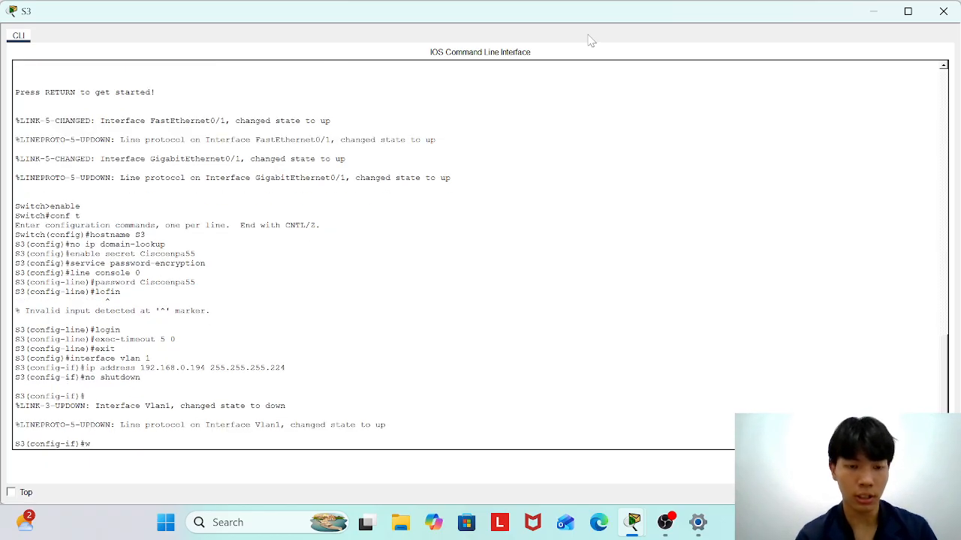
Set S3's default gateway to 192.168.0.193.
{"action": "type", "text": "exit"}
{"action": "key", "text": "Return"}
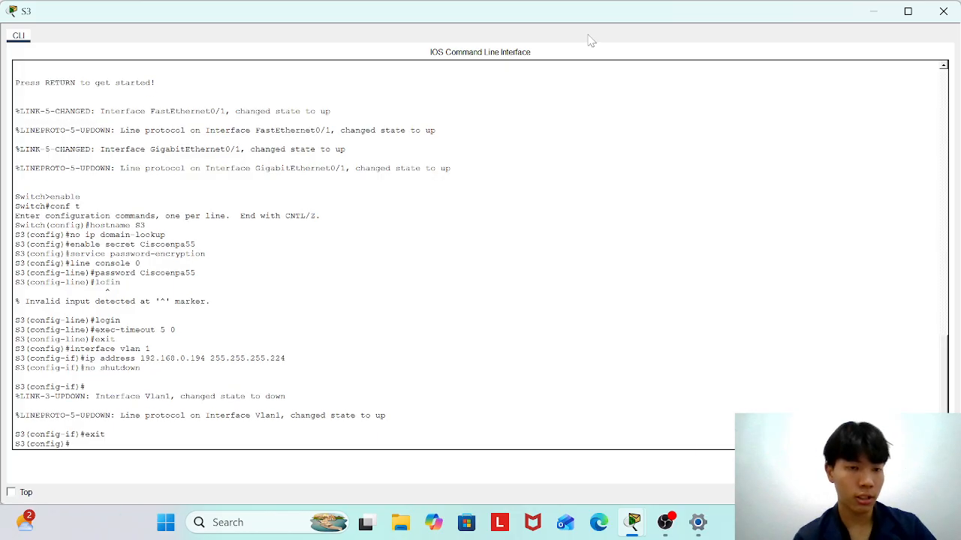
{"action": "type", "text": "ip default"}
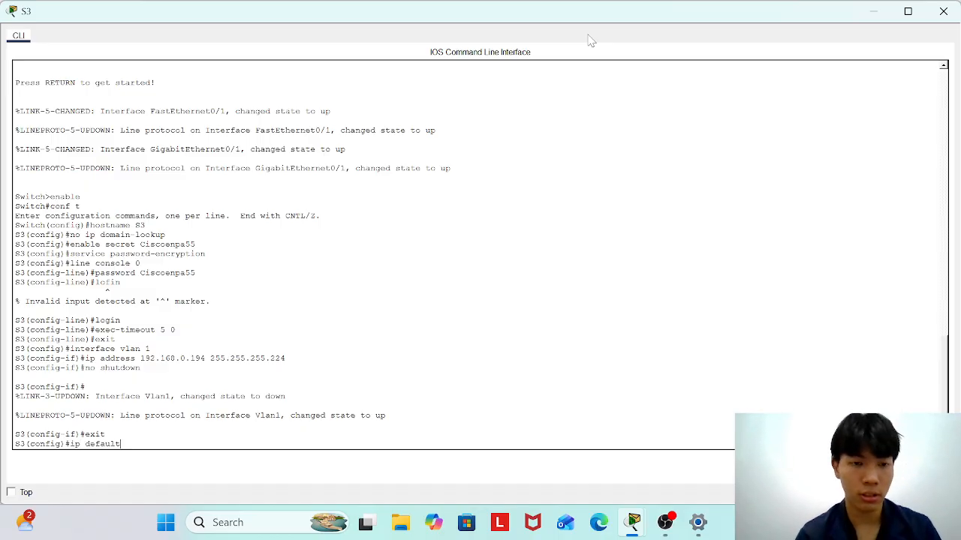
{"action": "type", "text": "-gatewa"}
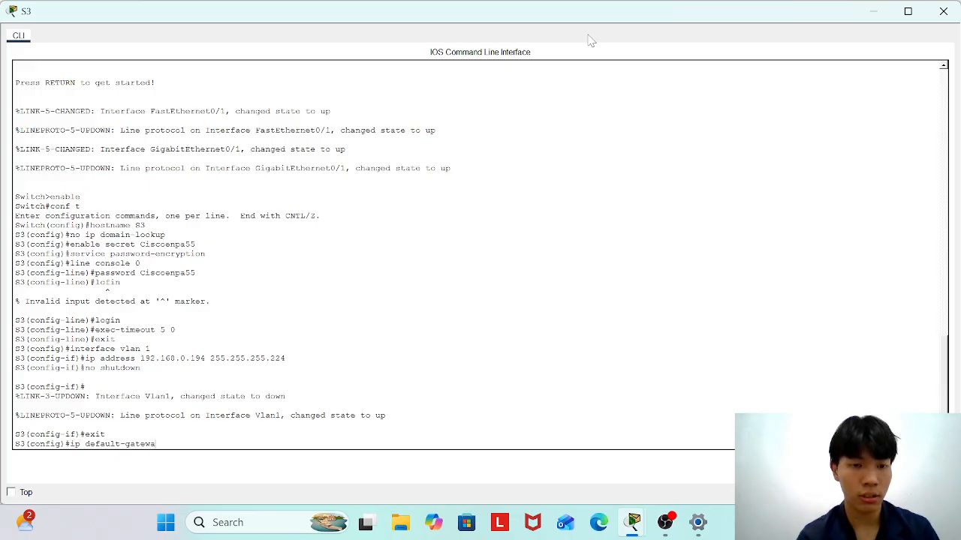
{"action": "type", "text": "y 19"}
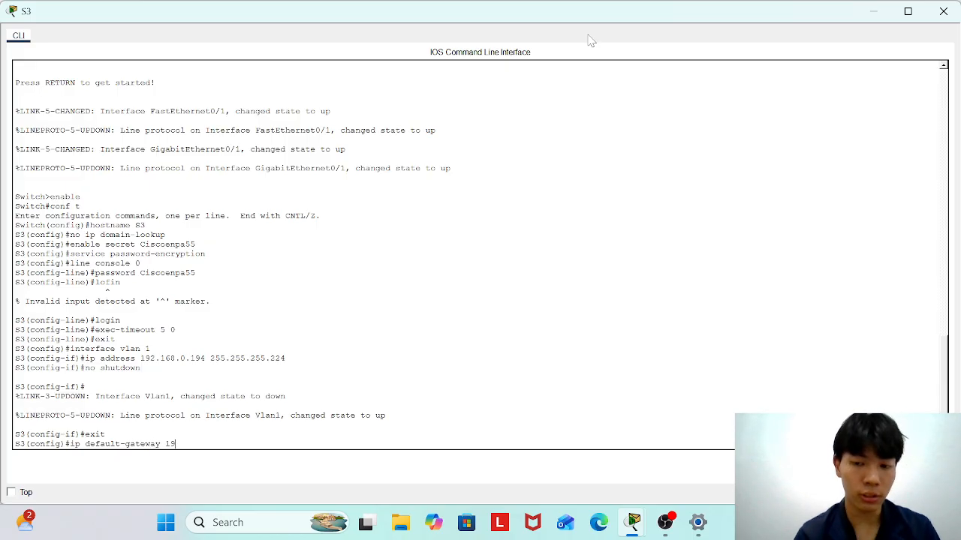
{"action": "type", "text": "2.168.0.193"}
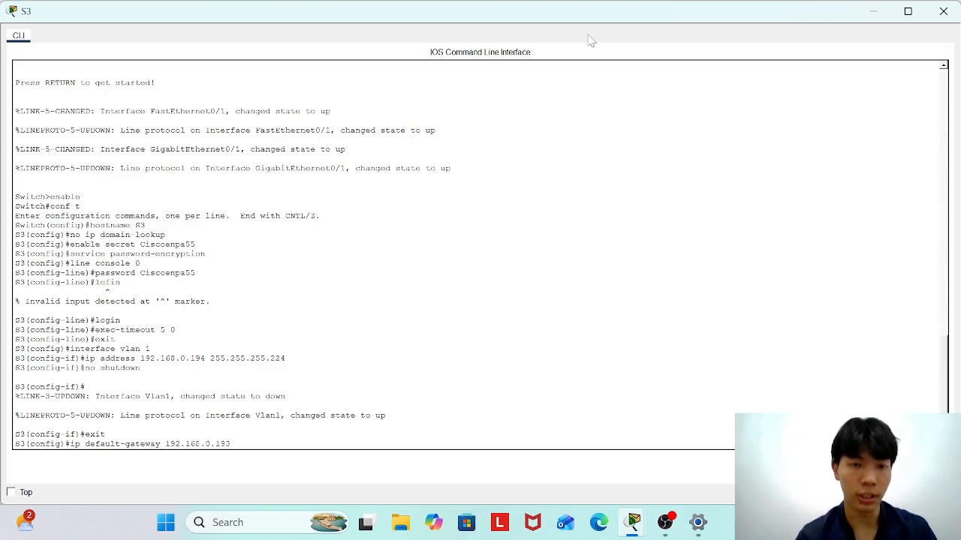
{"action": "key", "text": "Return"}
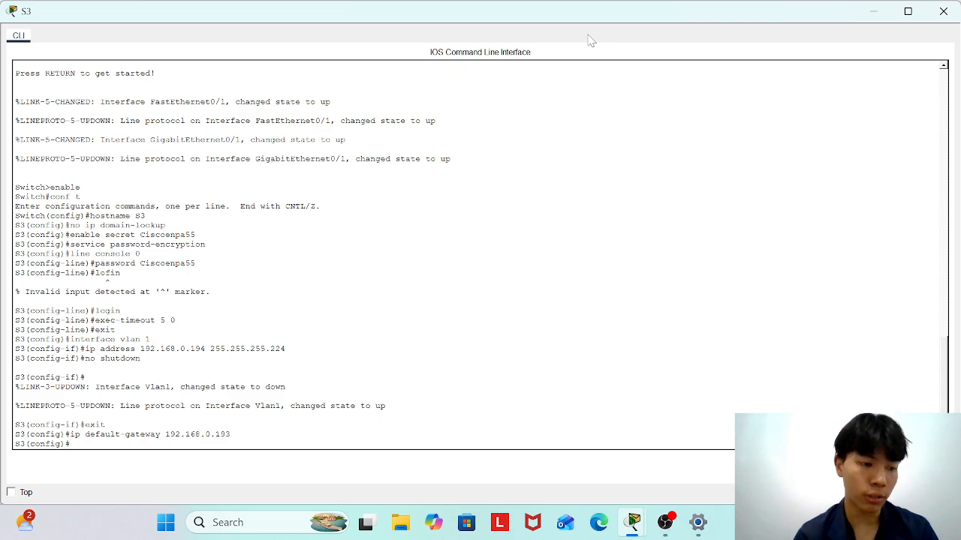
Give S3's vty lines the lab password, require login, and set exec-timeout 5 0.
{"action": "type", "text": "line"}
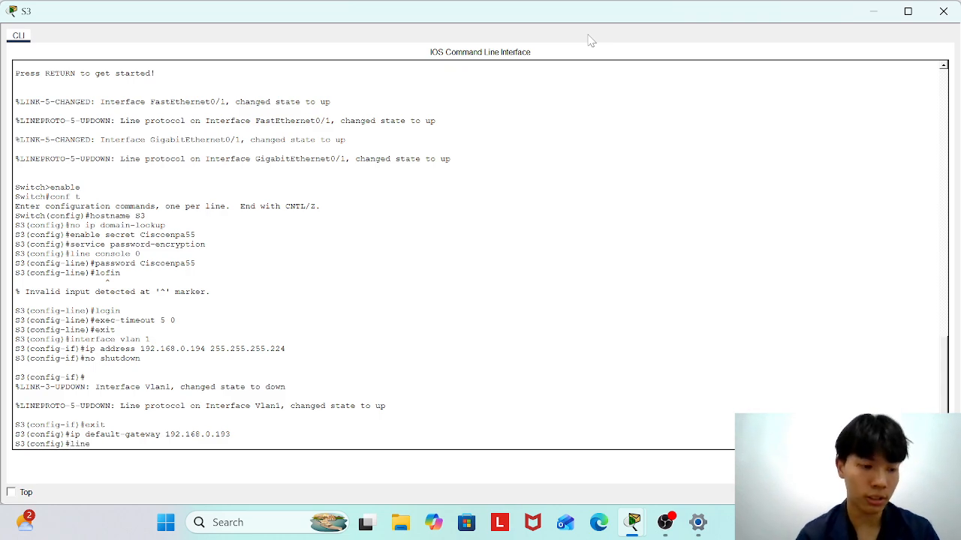
{"action": "type", "text": " vty 0 15"}
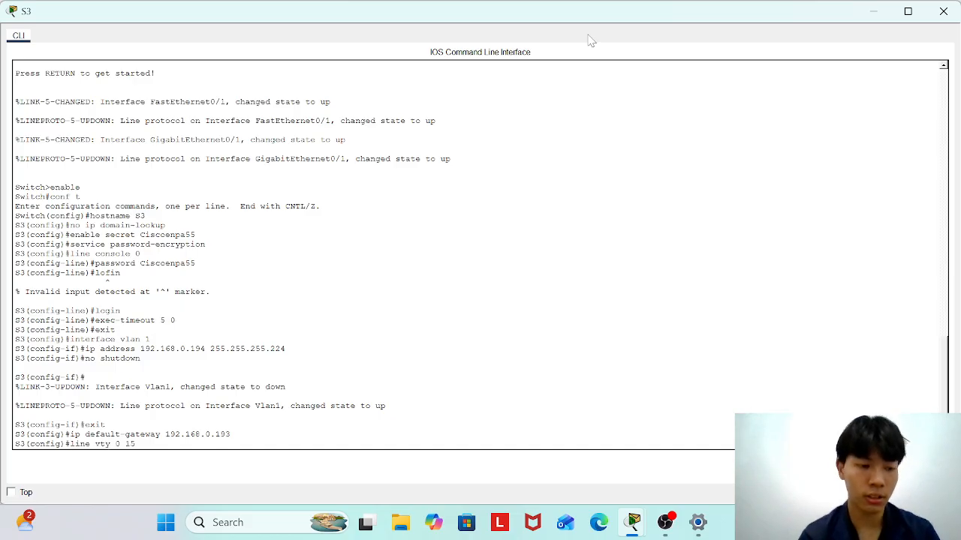
{"action": "key", "text": "Return"}
{"action": "type", "text": "pas"}
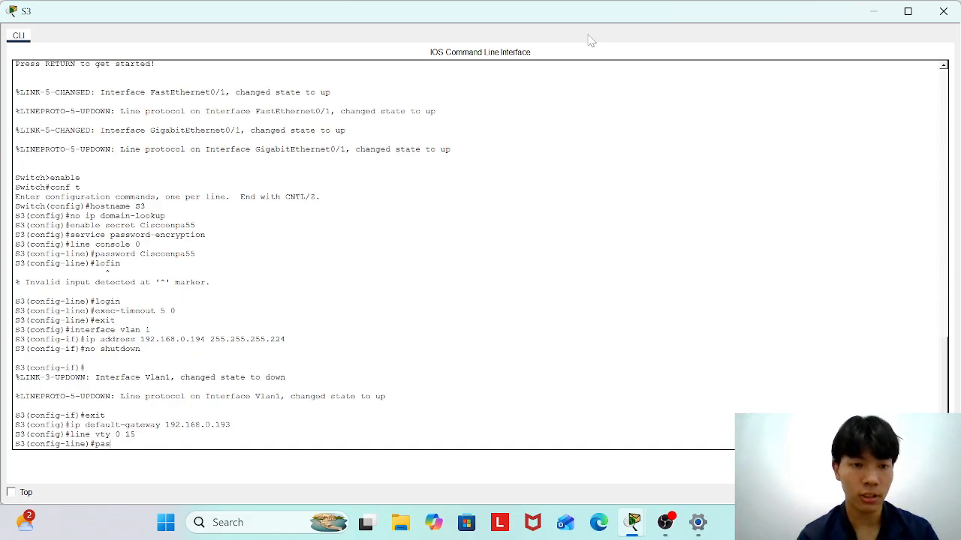
{"action": "type", "text": "sword"}
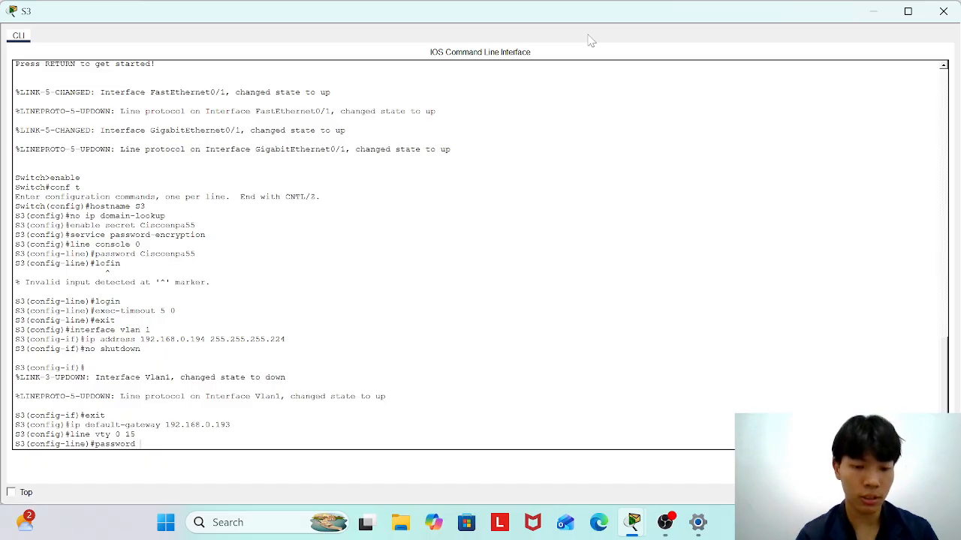
{"action": "type", "text": " Ciscoenpa55"}
{"action": "key", "text": "Return"}
{"action": "type", "text": "login"}
{"action": "key", "text": "Return"}
{"action": "type", "text": "exec-timeo"}
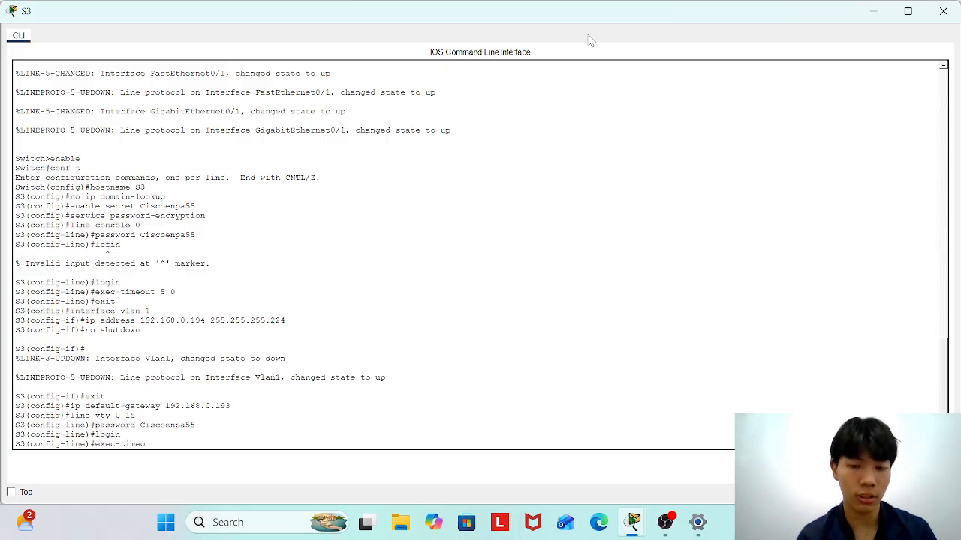
{"action": "type", "text": "ut 5 0"}
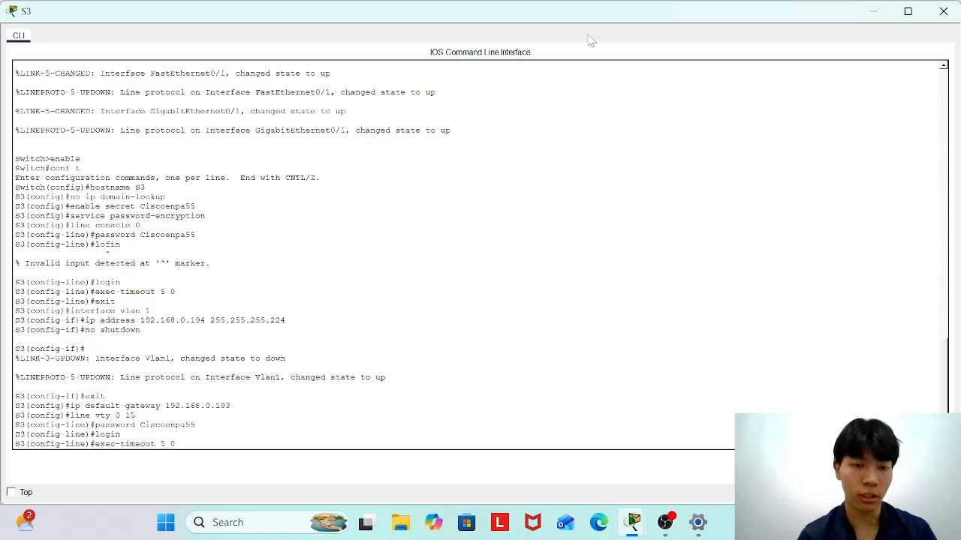
{"action": "key", "text": "Return"}
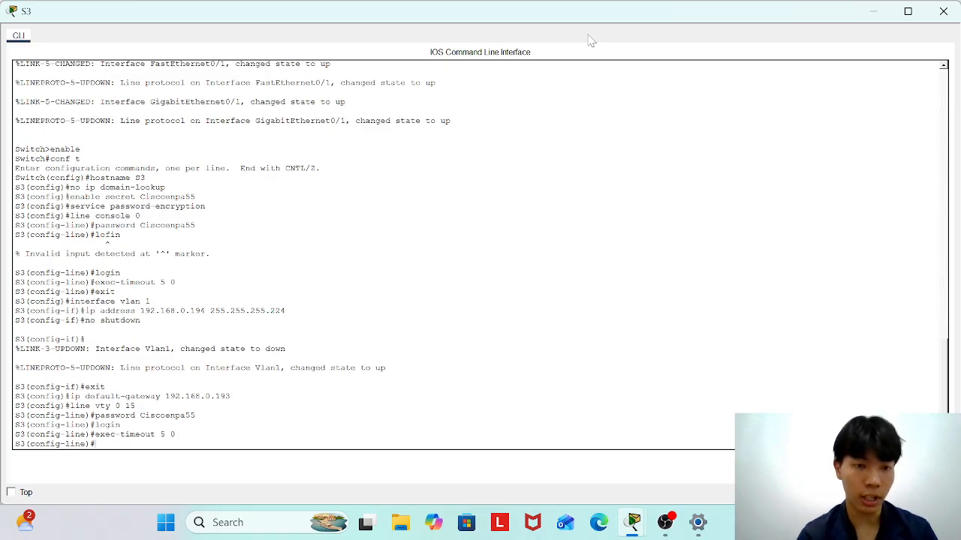
{"action": "type", "text": "wxit"}
{"action": "key", "text": "Return"}
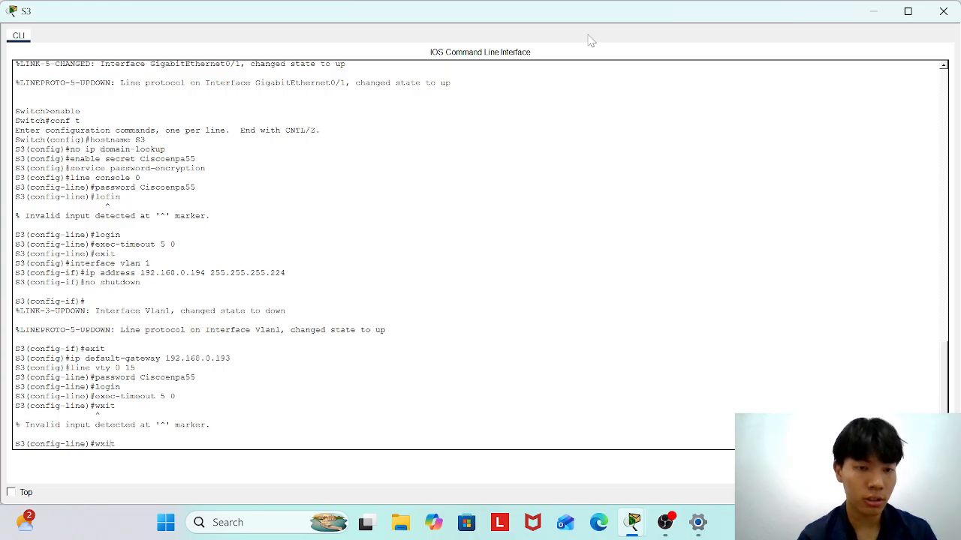
{"action": "key", "text": "BackSpace"}
{"action": "type", "text": "e"}
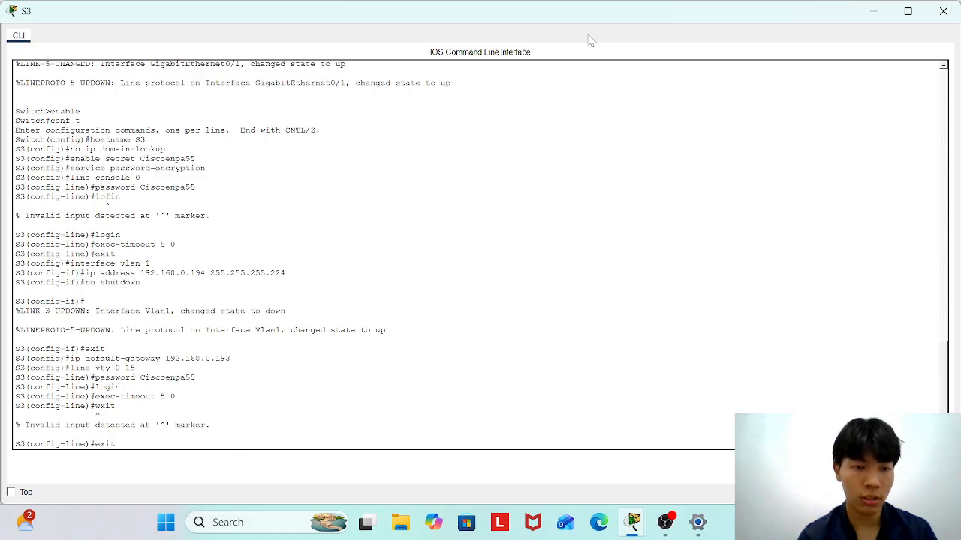
{"action": "key", "text": "Return"}
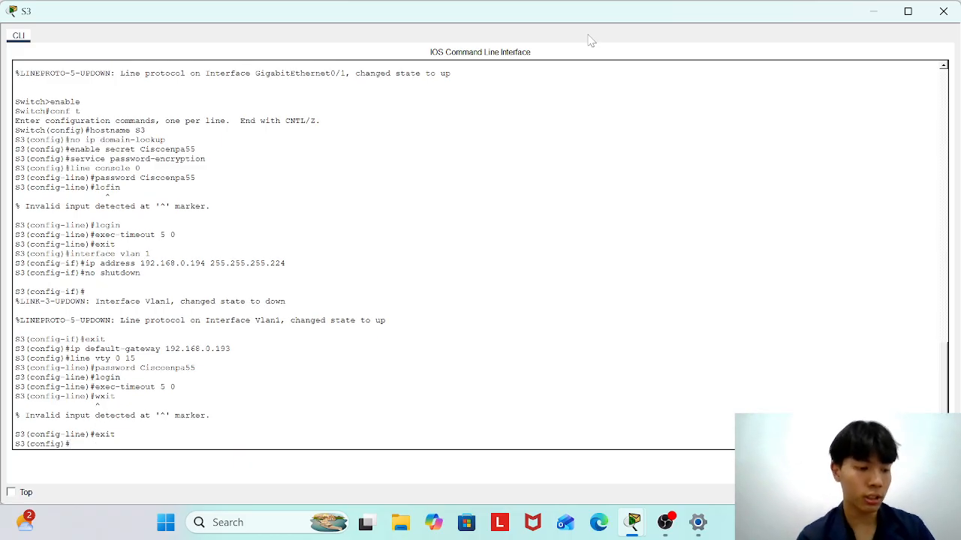
Leave configuration mode and save S3's running configuration with write.
{"action": "type", "text": "e"}
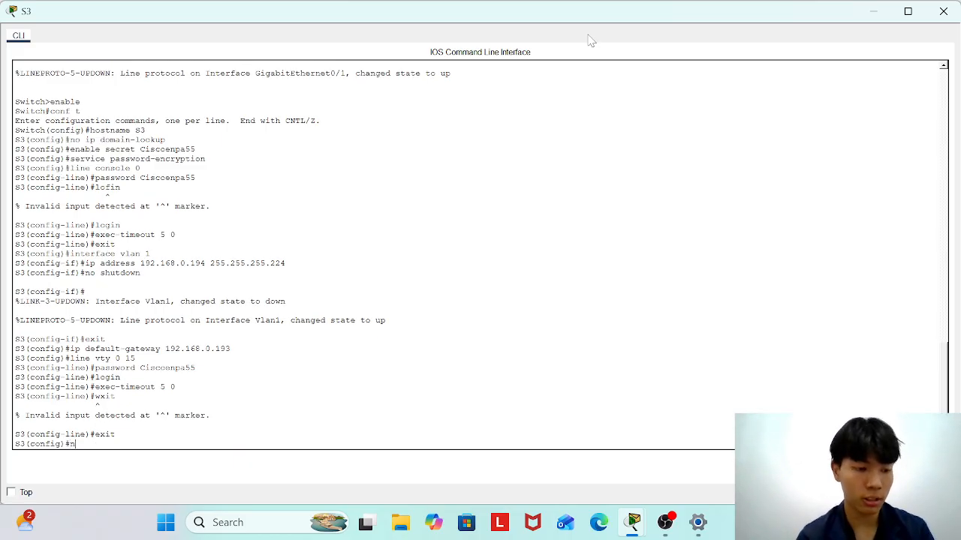
{"action": "type", "text": "nd"}
{"action": "key", "text": "Return"}
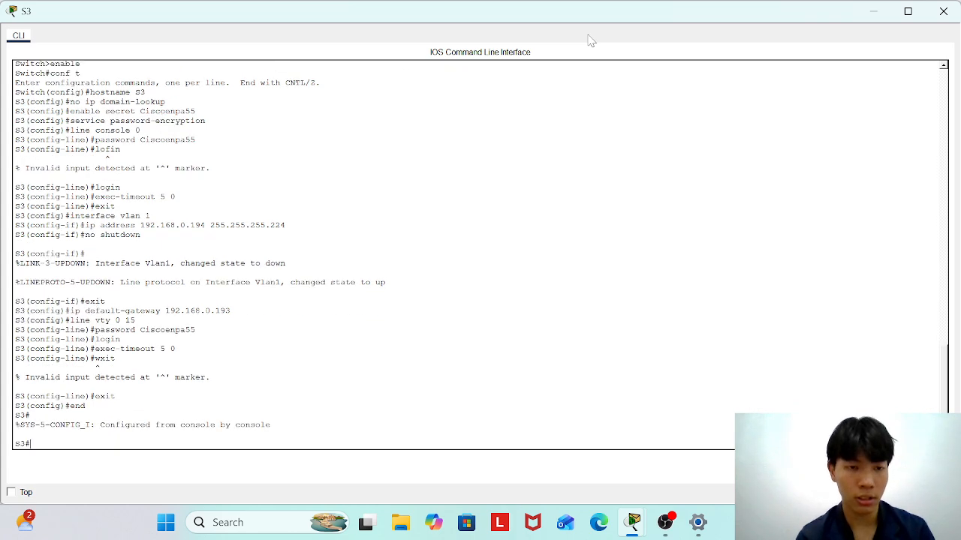
{"action": "type", "text": "wri"}
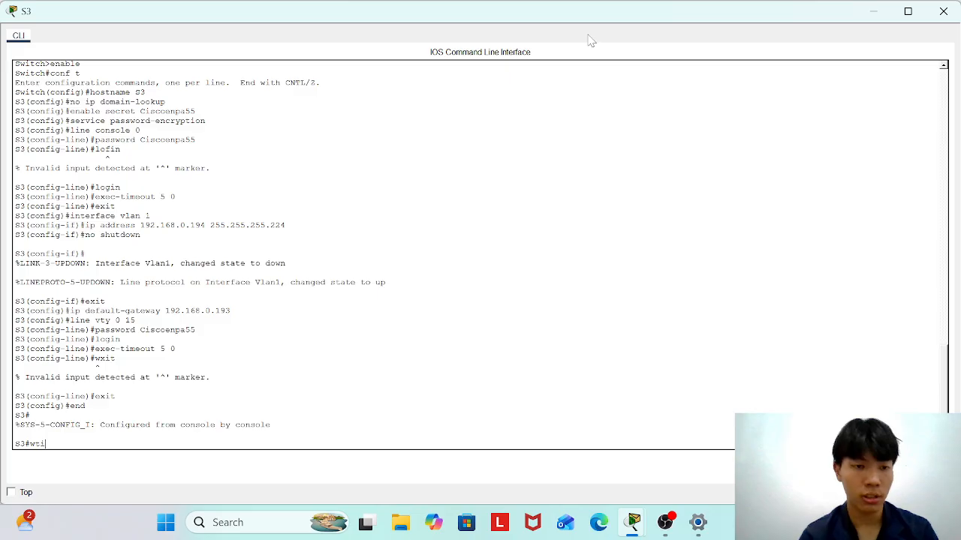
{"action": "type", "text": "te"}
{"action": "key", "text": "Return"}
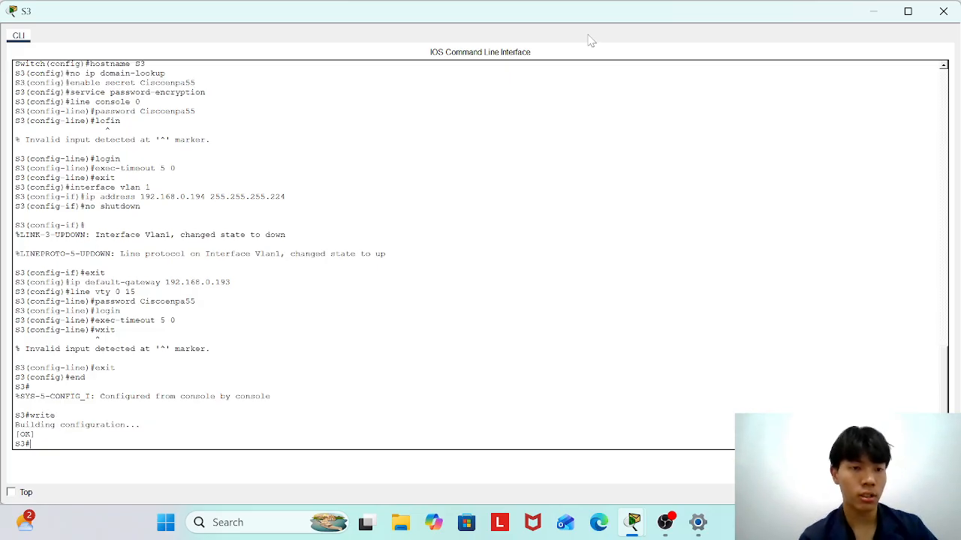
{"action": "key", "text": "Return"}
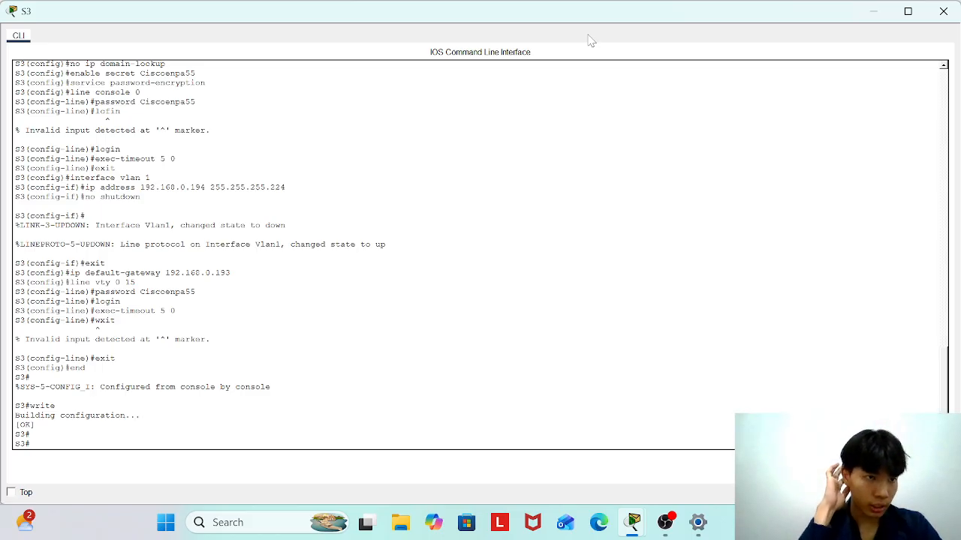
Close S3's CLI, minimize the screen recorder, and open the Staff PC's window.
{"action": "left_click", "coordinate": [954, 6]}
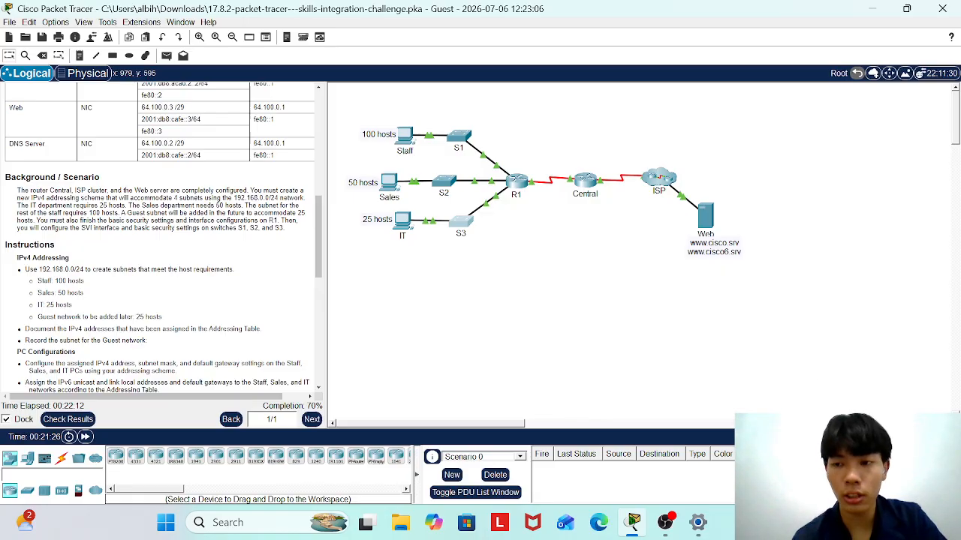
{"action": "left_click", "coordinate": [672, 521]}
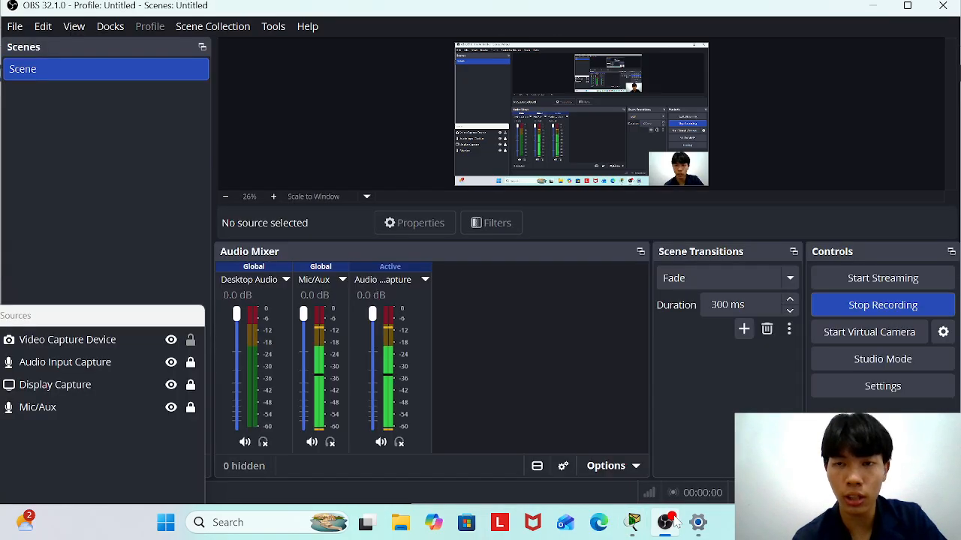
{"action": "left_click", "coordinate": [873, 6]}
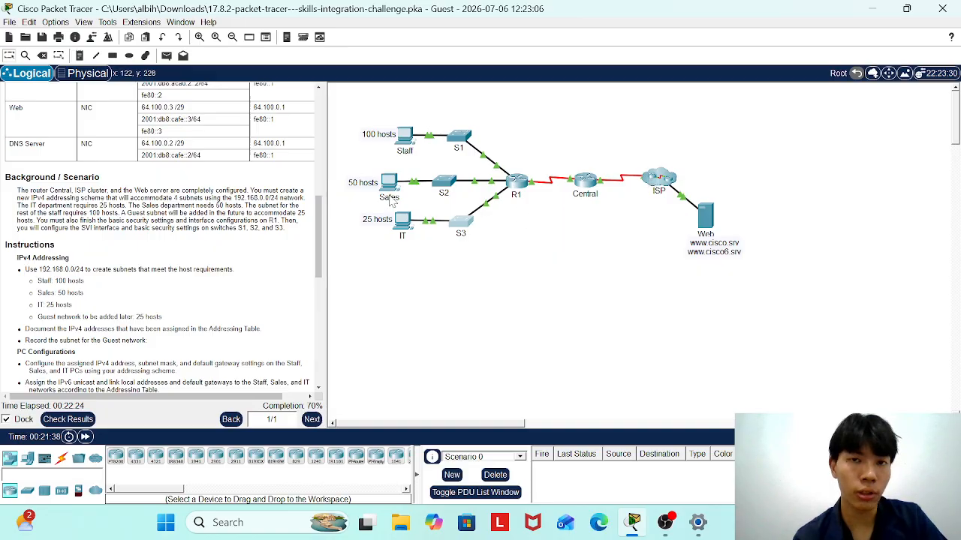
{"action": "left_click", "coordinate": [405, 138]}
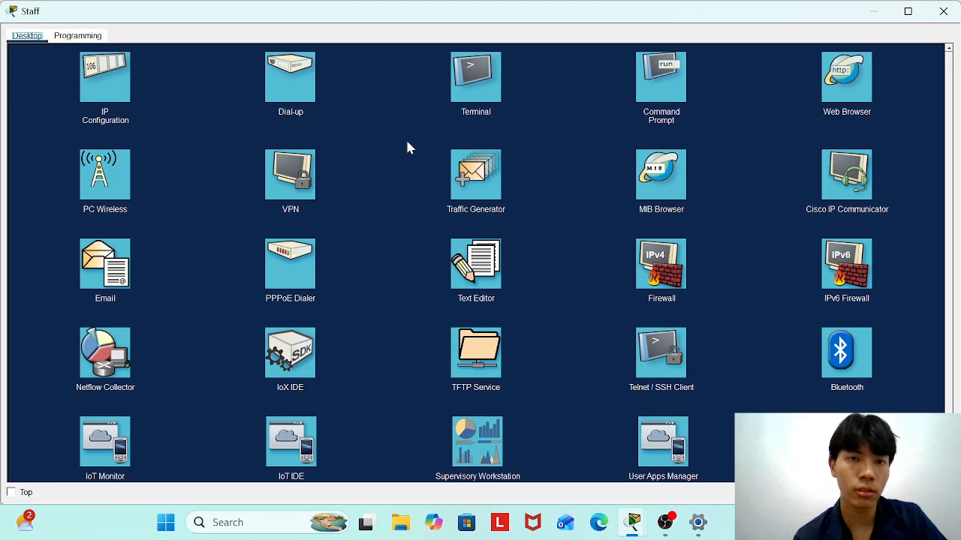
In the Staff PC's IP Configuration, enter 192.168.0.3, mask 255.255.255.128 and gateway 192.168.0.1.
{"action": "left_click", "coordinate": [109, 96]}
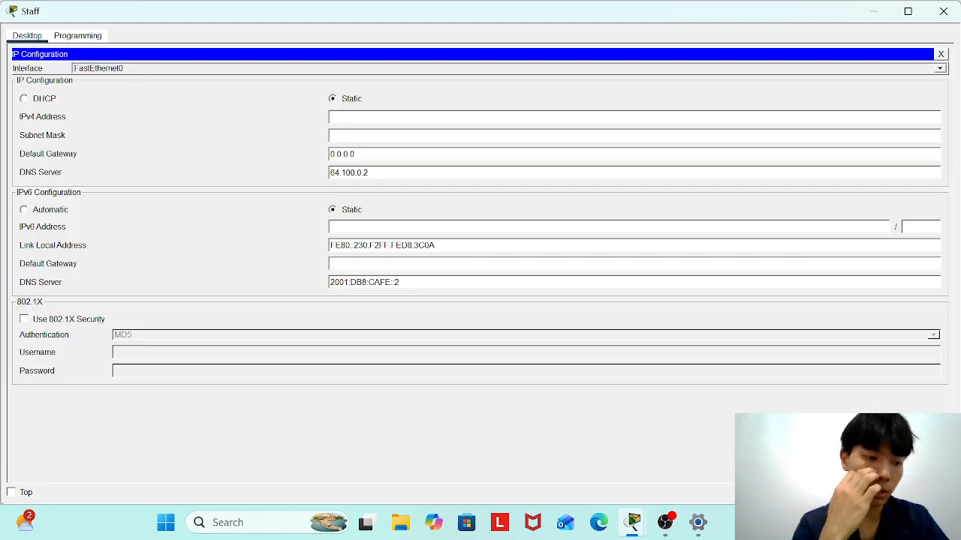
{"action": "type", "text": "192"}
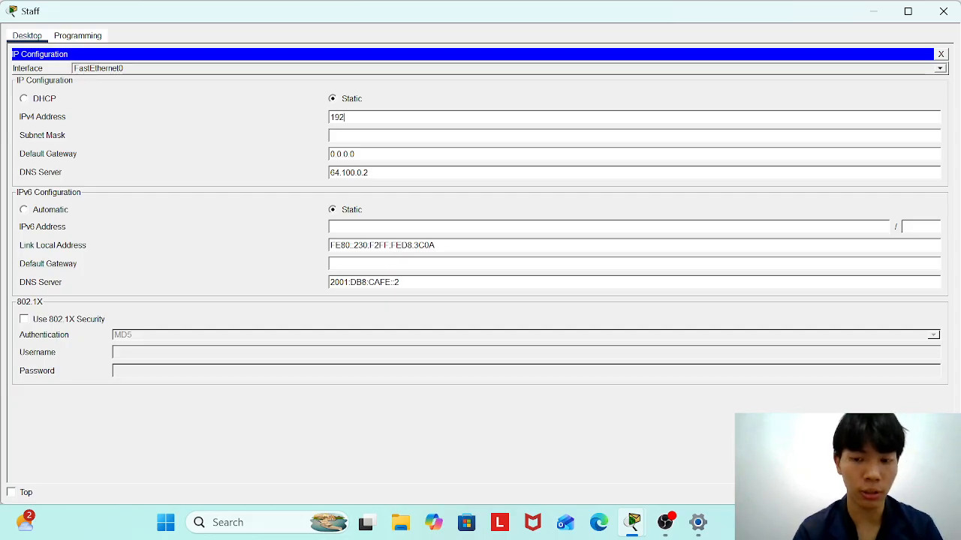
{"action": "type", "text": ".168.0.3"}
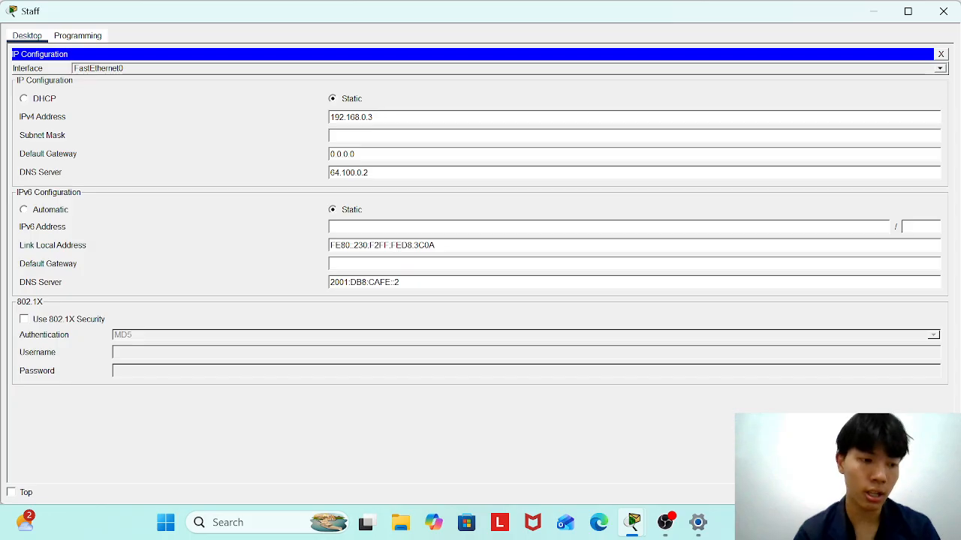
{"action": "key", "text": "Tab"}
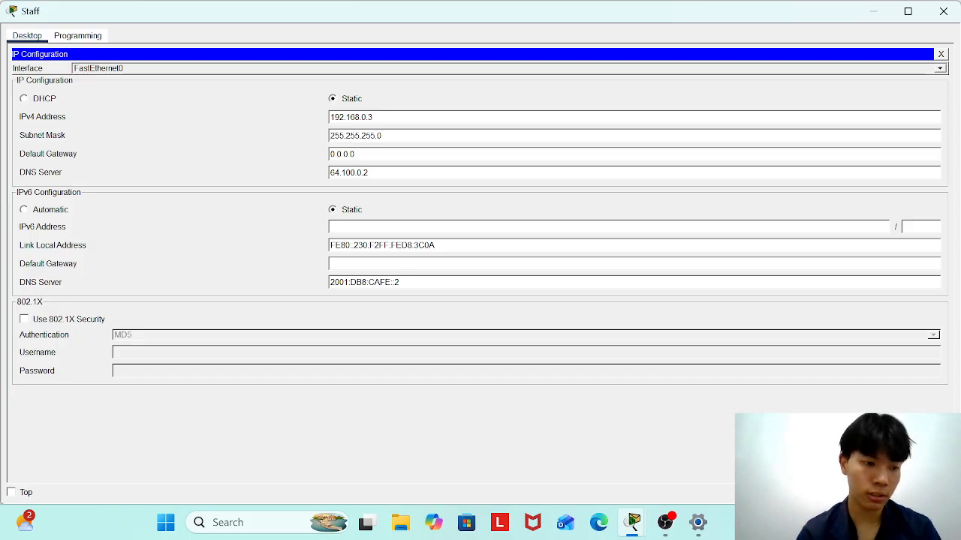
{"action": "key", "text": "BackSpace"}
{"action": "type", "text": "128"}
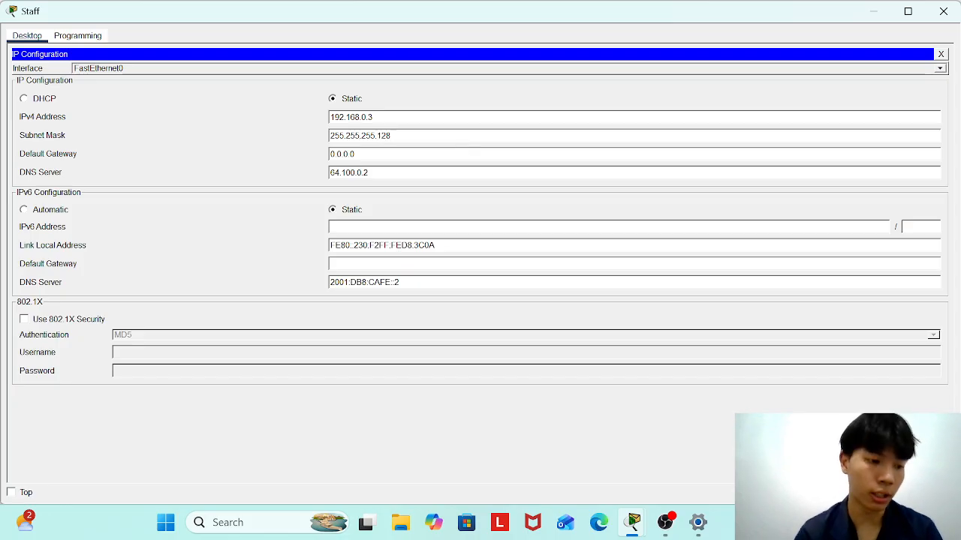
{"action": "left_click", "coordinate": [433, 154]}
{"action": "key", "text": "BackSpace"}
{"action": "key", "text": "BackSpace"}
{"action": "key", "text": "BackSpace"}
{"action": "key", "text": "BackSpace"}
{"action": "key", "text": "BackSpace"}
{"action": "type", "text": "192"}
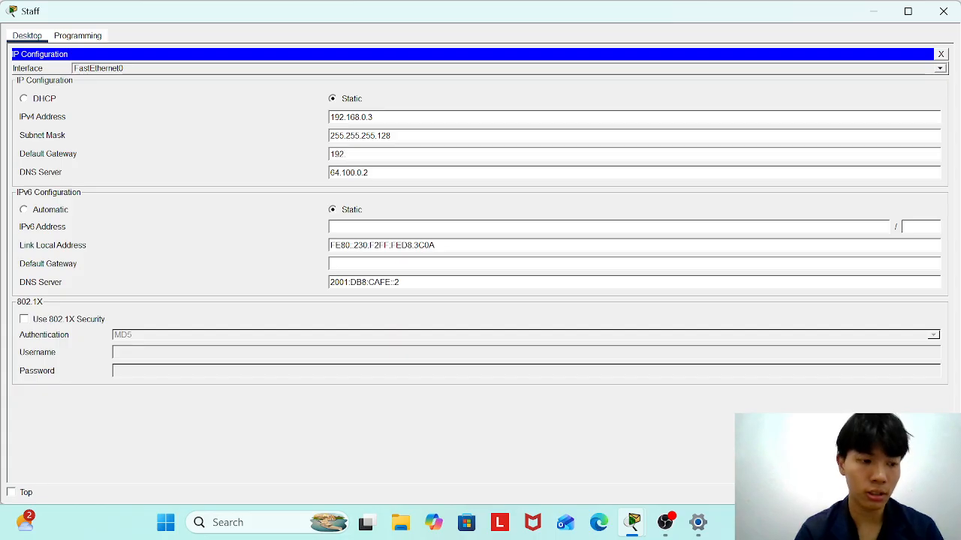
{"action": "type", "text": ".168.0.1"}
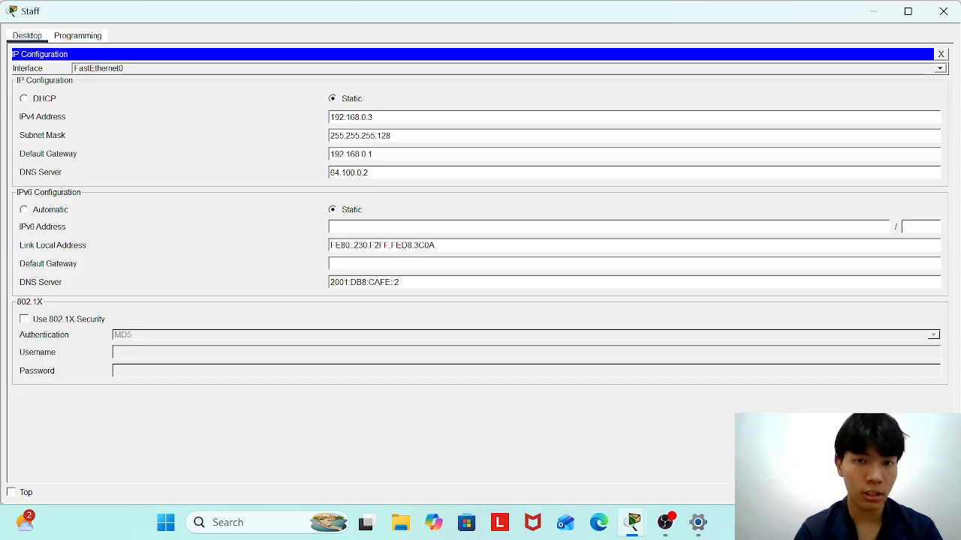
Give the Staff PC IPv6 2001:db8:acad::2/64 with gateway fe80::1, then close IP Configuration.
{"action": "type", "text": "2001:db8:acad:1"}
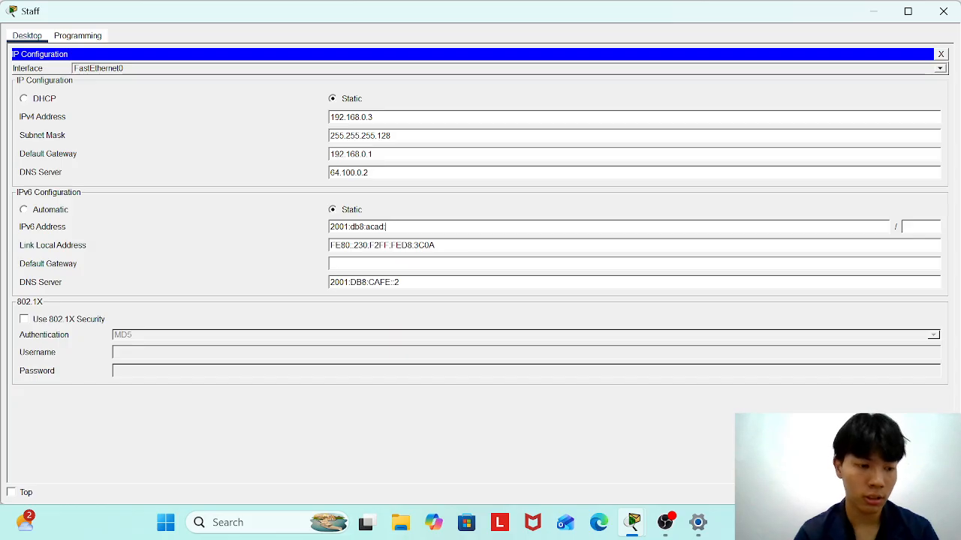
{"action": "type", "text": "2"}
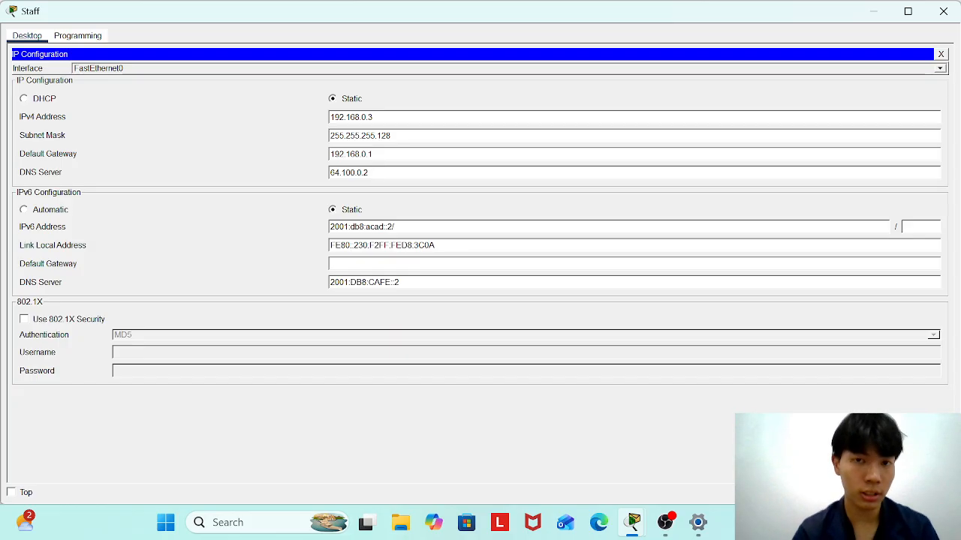
{"action": "type", "text": "/64"}
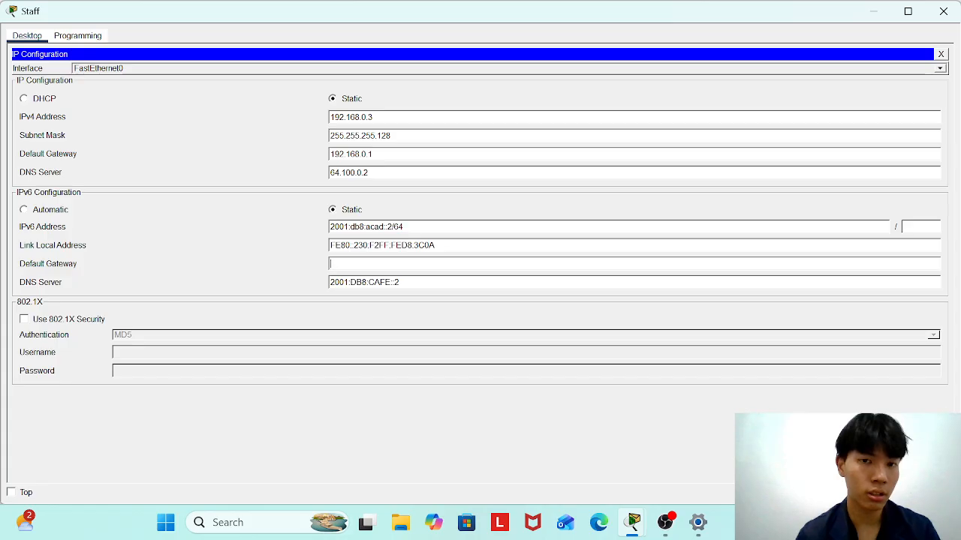
{"action": "type", "text": "fe8"}
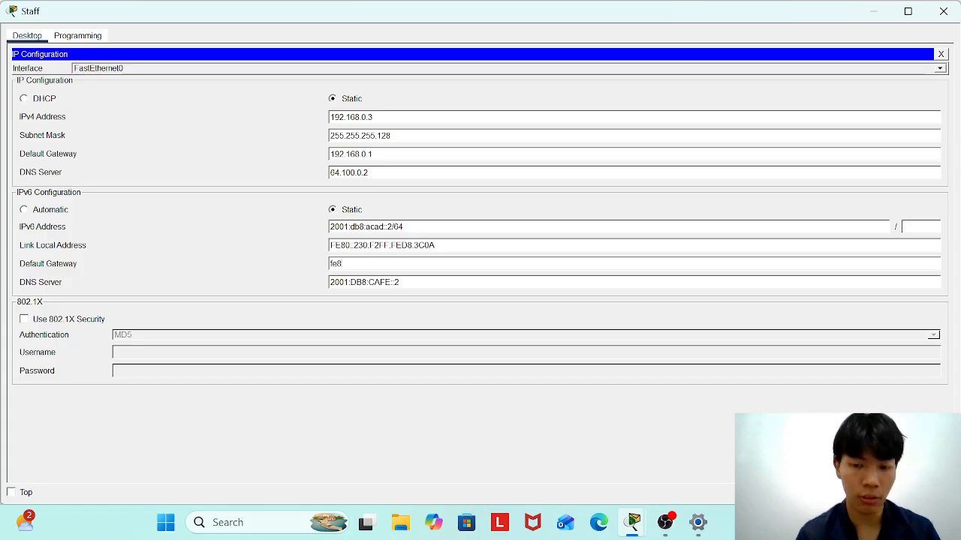
{"action": "type", "text": "0::"}
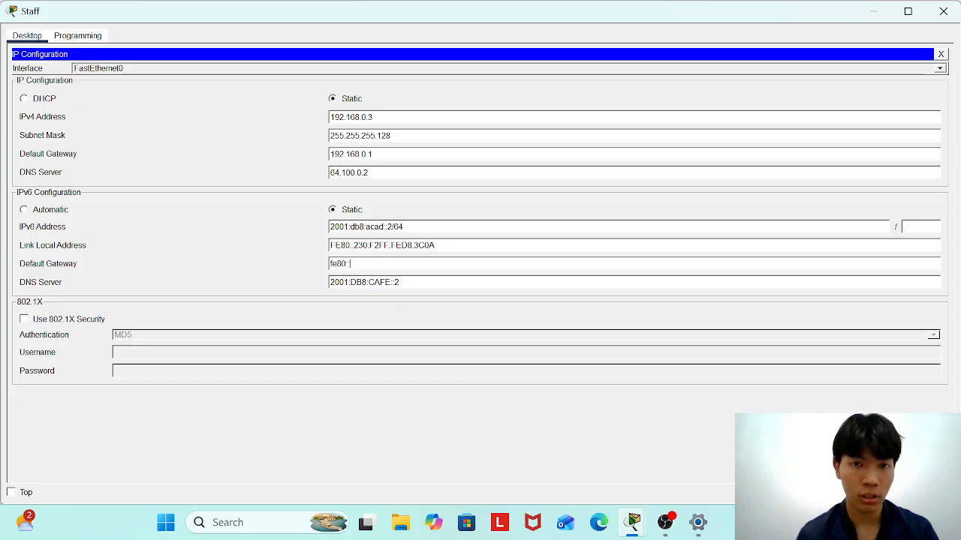
{"action": "type", "text": "1"}
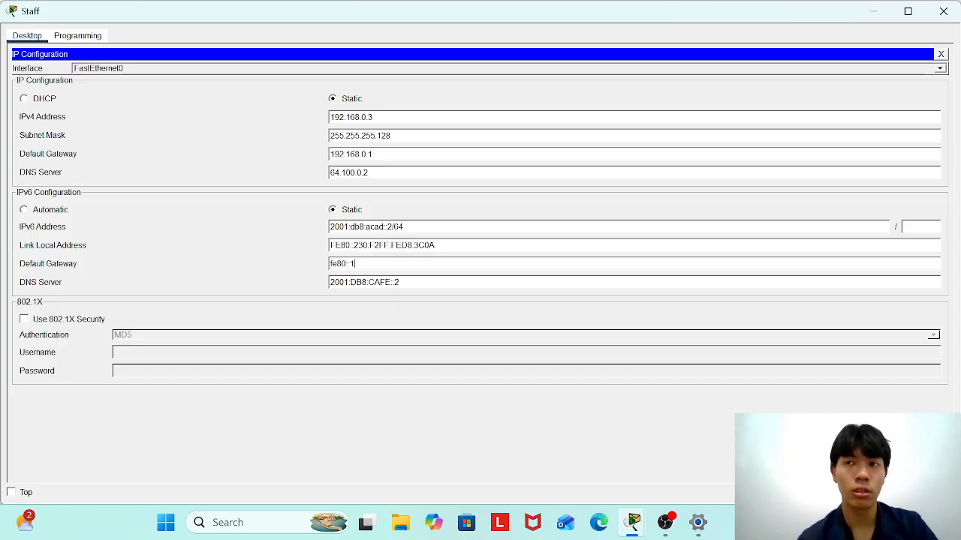
{"action": "left_click", "coordinate": [940, 54]}
Close the Staff PC window and open the Sales PC's IP Configuration.
{"action": "left_click", "coordinate": [944, 11]}
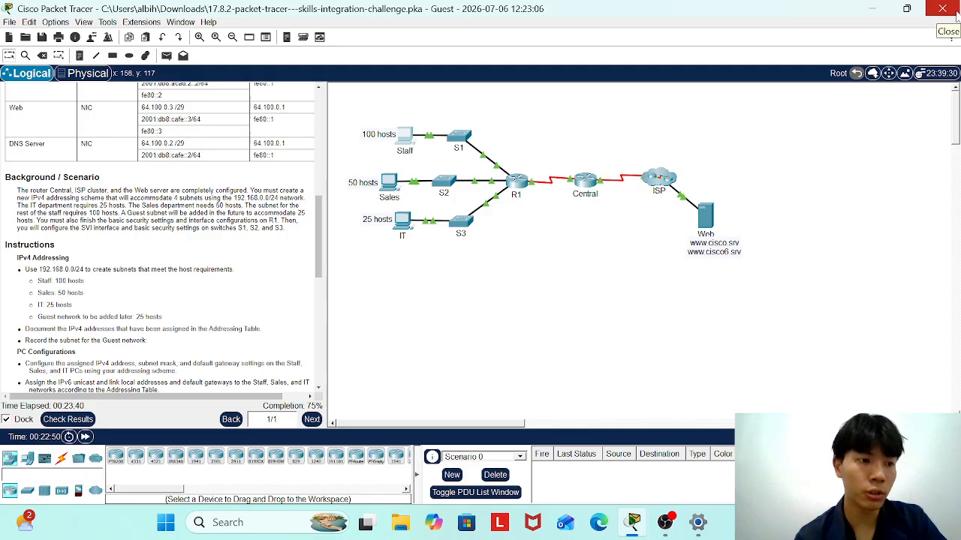
{"action": "double_click", "coordinate": [369, 182]}
{"action": "left_click", "coordinate": [335, 307]}
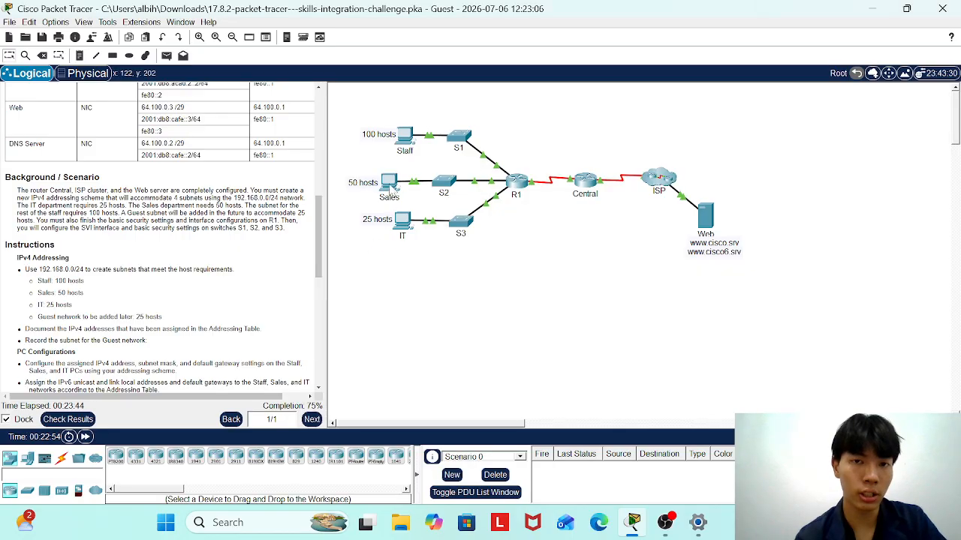
{"action": "left_click", "coordinate": [390, 188]}
{"action": "left_click", "coordinate": [119, 90]}
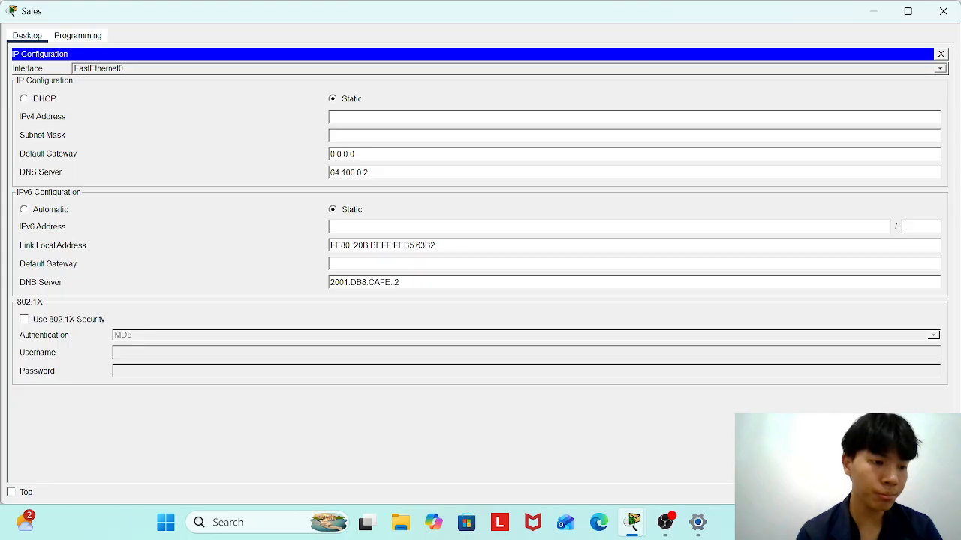
Enter Sales PC IPv4 192.168.0.131, mask 255.255.255.192 and gateway 192.168.0.129.
{"action": "type", "text": "192.168"}
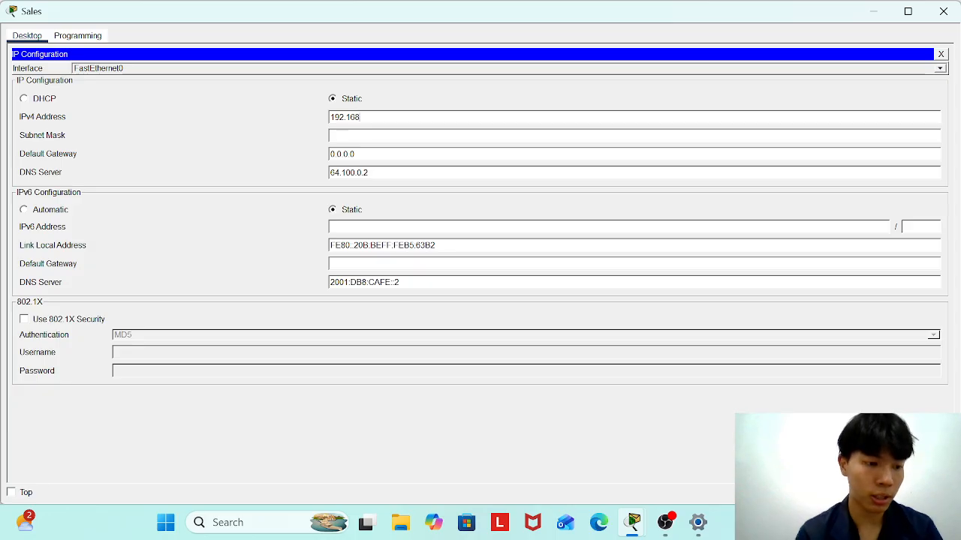
{"action": "type", "text": ".0.131"}
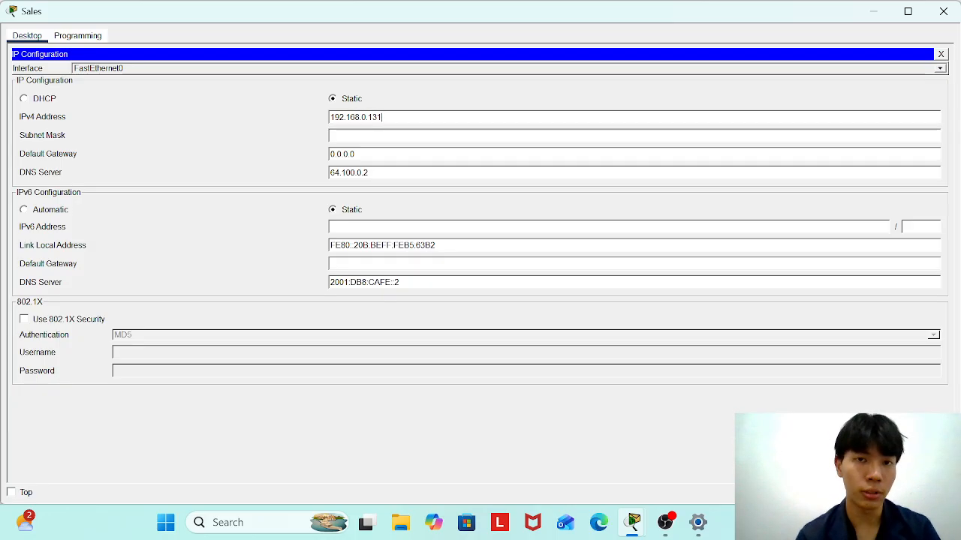
{"action": "key", "text": "Tab"}
{"action": "key", "text": "BackSpace"}
{"action": "type", "text": "192"}
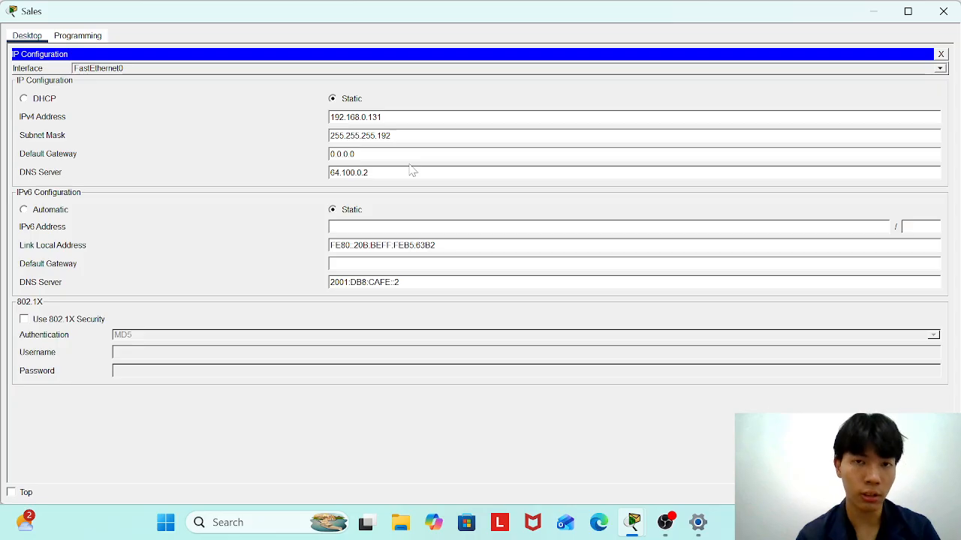
{"action": "key", "text": "Tab"}
{"action": "key", "text": "BackSpace"}
{"action": "key", "text": "BackSpace"}
{"action": "key", "text": "BackSpace"}
{"action": "key", "text": "BackSpace"}
{"action": "key", "text": "BackSpace"}
{"action": "key", "text": "BackSpace"}
{"action": "key", "text": "BackSpace"}
{"action": "type", "text": "192.168.0.129"}
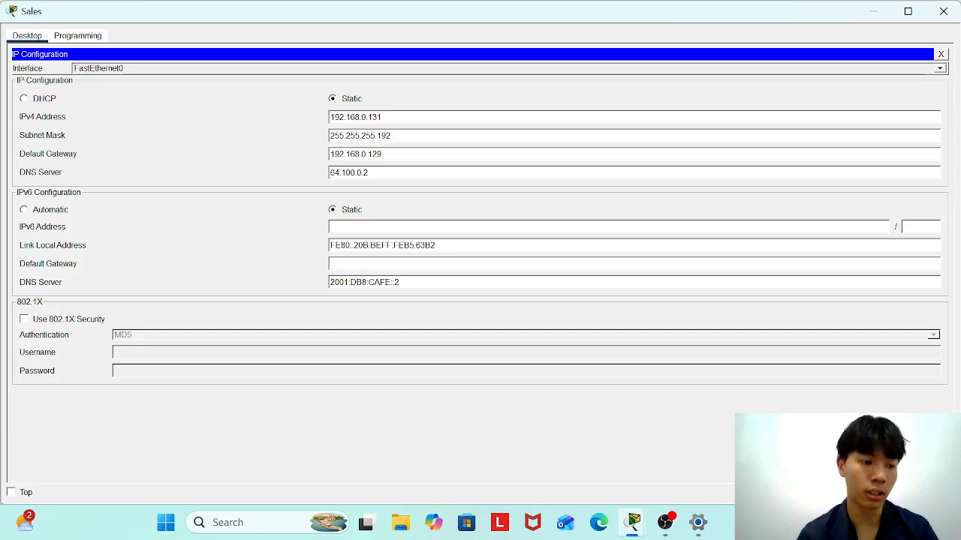
{"action": "left_click", "coordinate": [418, 226]}
Give the Sales PC IPv6 2001:db8:acad:1::2 with gateway fe80::1 and close its windows.
{"action": "type", "text": "2001"}
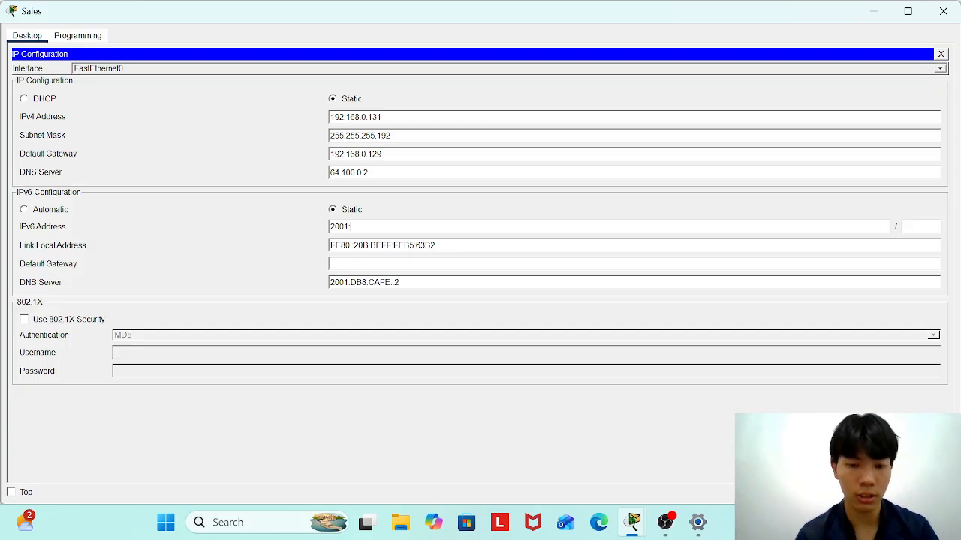
{"action": "type", "text": ":db"}
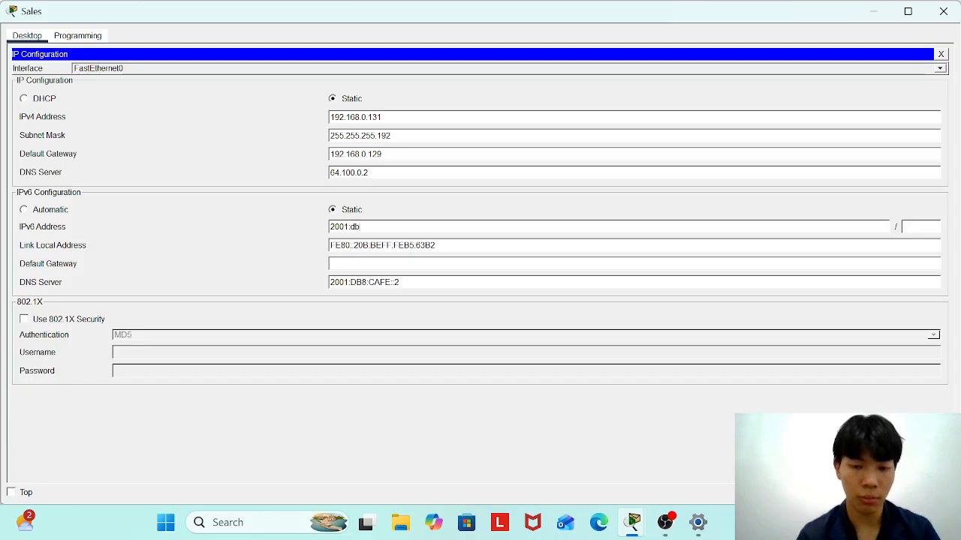
{"action": "type", "text": "8:acad"}
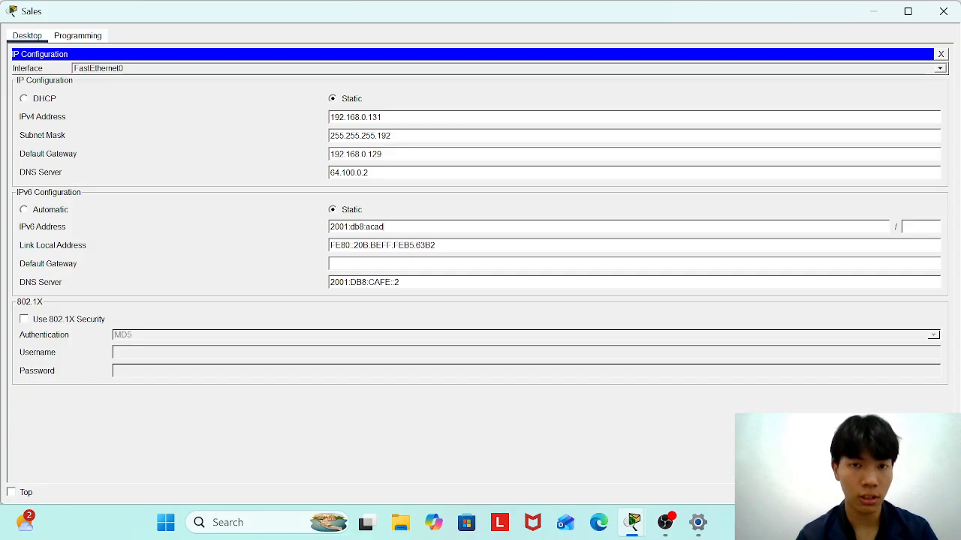
{"action": "type", "text": ":1"}
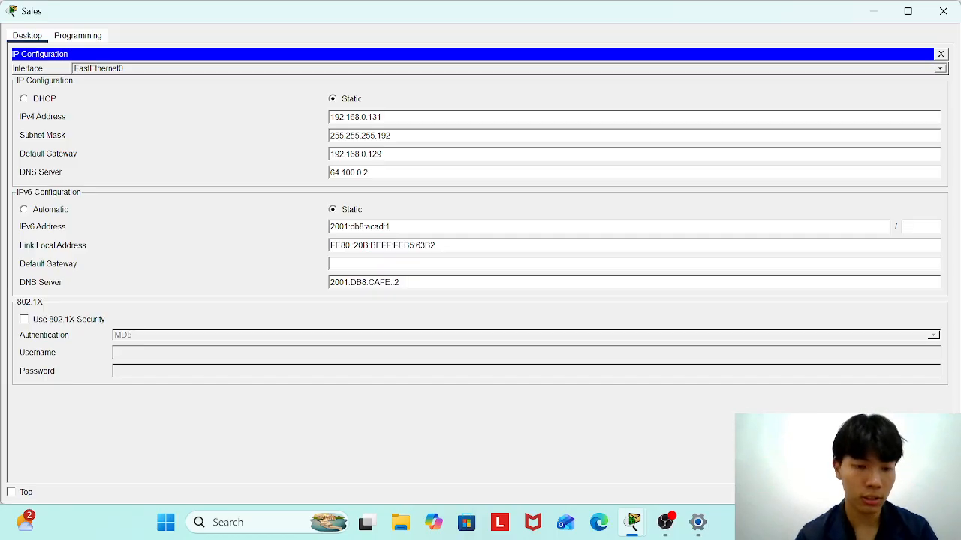
{"action": "type", "text": "::2"}
{"action": "type", "text": "fe80"}
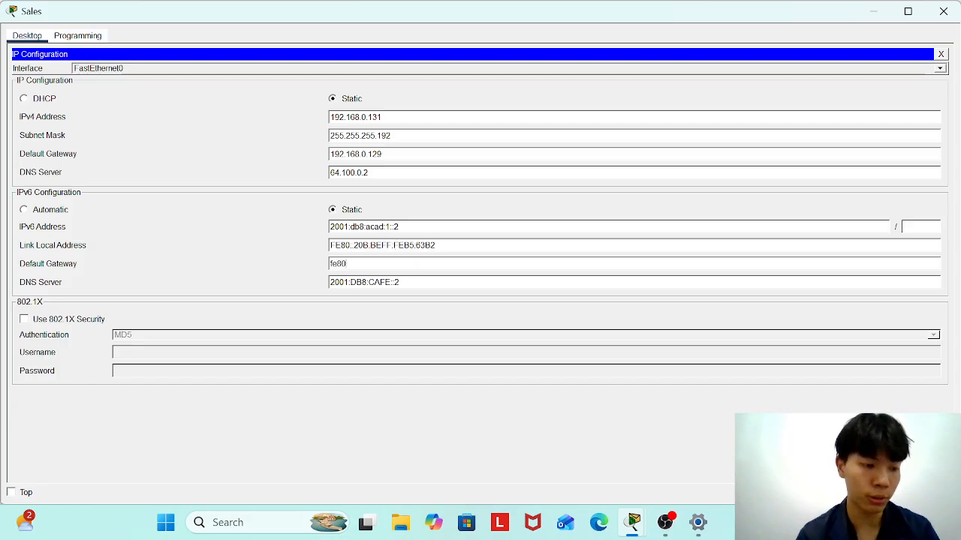
{"action": "type", "text": ":"}
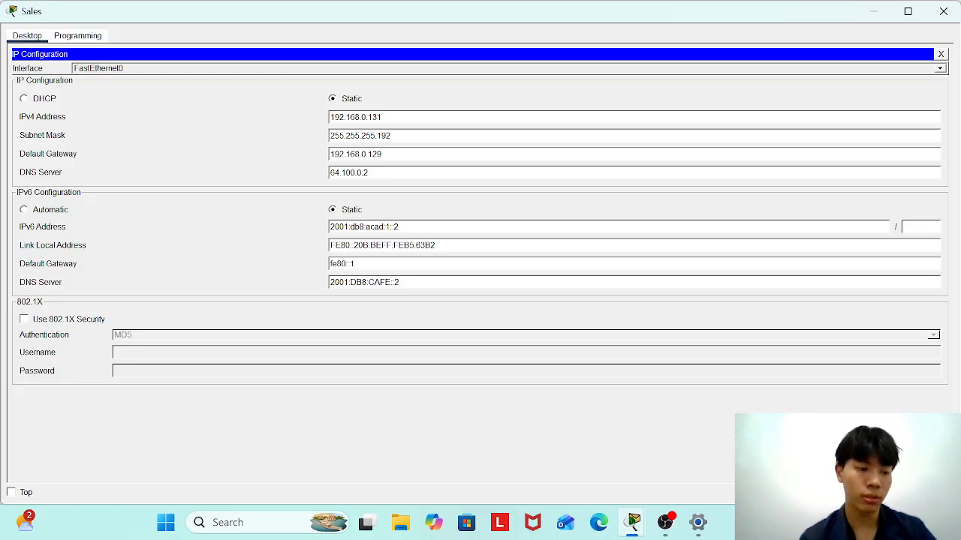
{"action": "type", "text": ":1"}
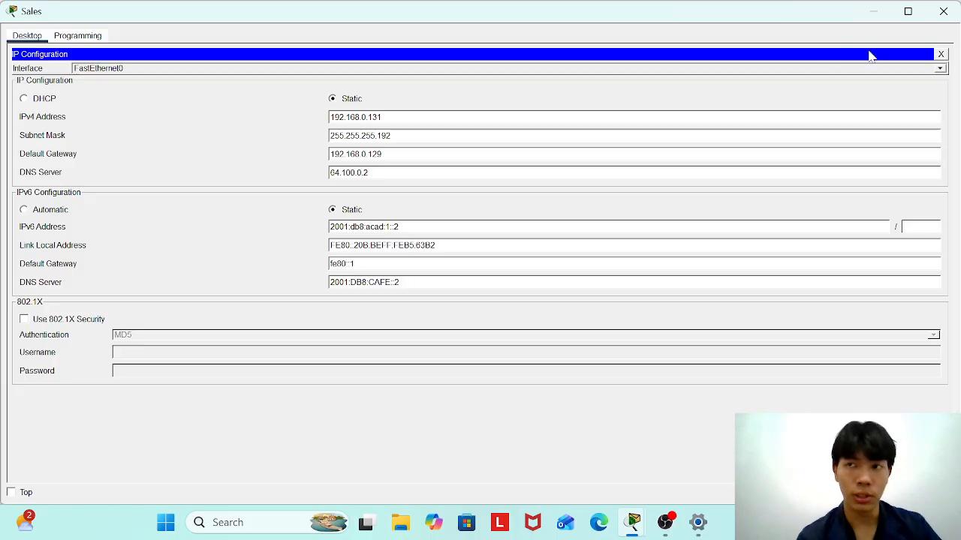
{"action": "left_click", "coordinate": [941, 54]}
{"action": "left_click", "coordinate": [948, 15]}
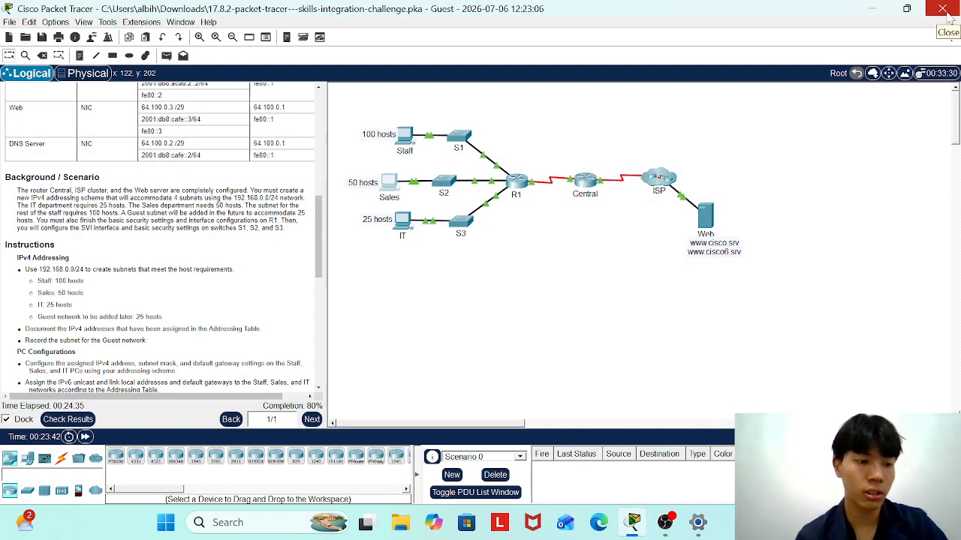
Open the IT PC's IP Configuration and enter IPv4 address 192.168.0.195.
{"action": "left_click", "coordinate": [402, 224]}
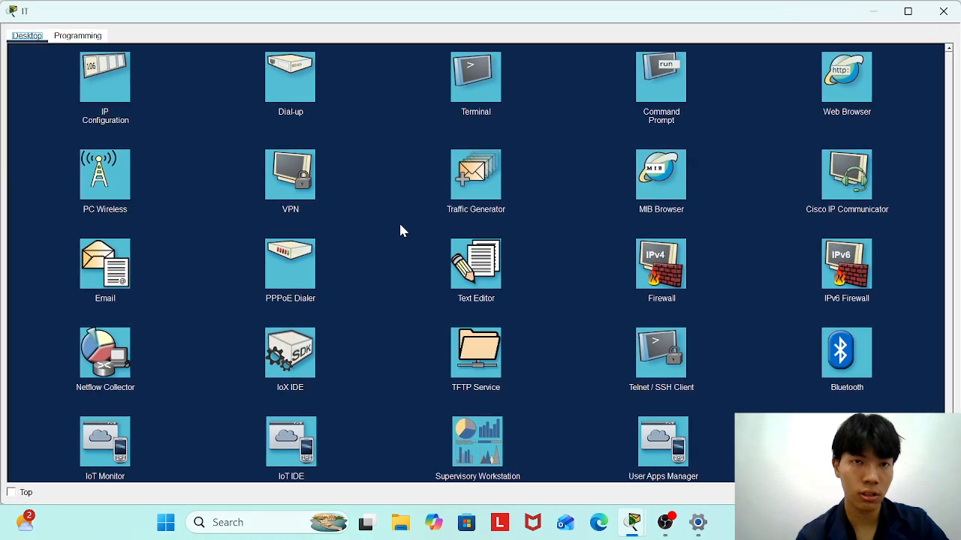
{"action": "left_click", "coordinate": [93, 94]}
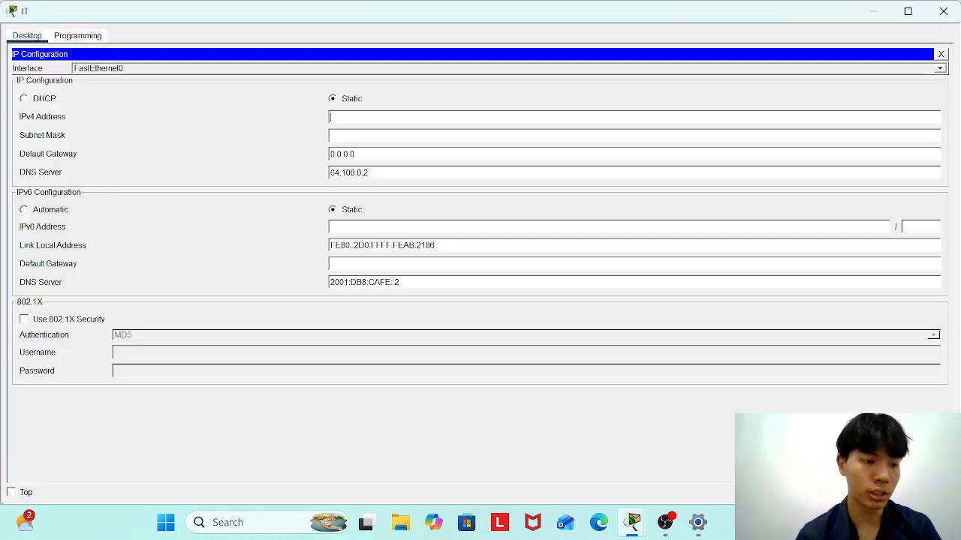
{"action": "type", "text": "192.168.0.195"}
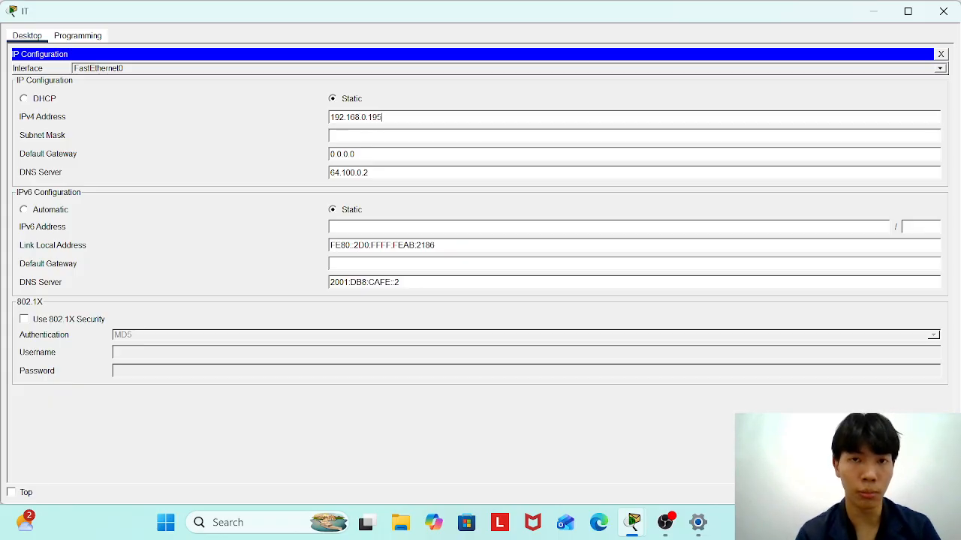
Set mask 255.255.255.224, gateway 192.168.0.192, IPv6 2001:db8:acad:2::2 and IPv6 gateway fe80::1.
{"action": "key", "text": "Tab"}
{"action": "key", "text": "BackSpace"}
{"action": "type", "text": "224"}
{"action": "key", "text": "Tab"}
{"action": "key", "text": "BackSpace"}
{"action": "key", "text": "BackSpace"}
{"action": "key", "text": "BackSpace"}
{"action": "key", "text": "BackSpace"}
{"action": "key", "text": "BackSpace"}
{"action": "key", "text": "BackSpace"}
{"action": "key", "text": "BackSpace"}
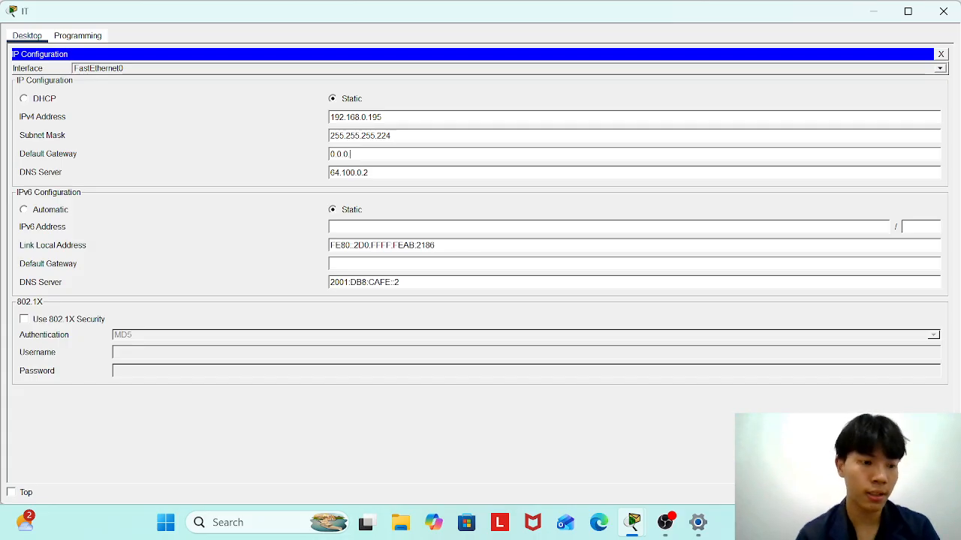
{"action": "type", "text": "192"}
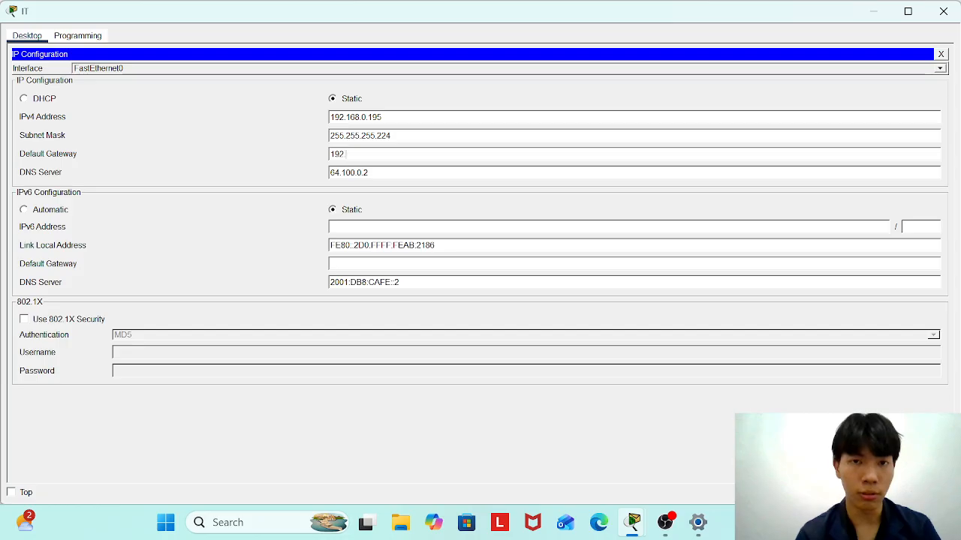
{"action": "type", "text": ".168.0.192"}
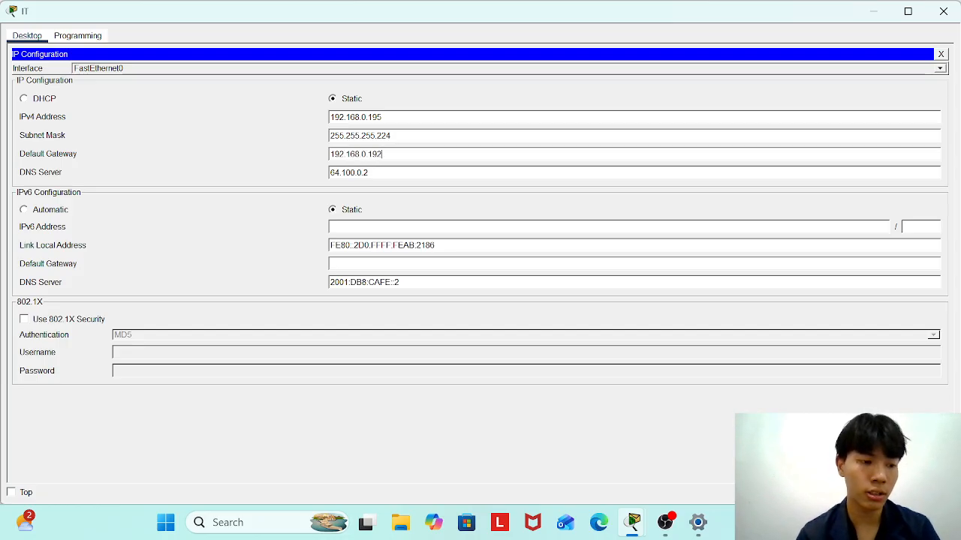
{"action": "type", "text": "200"}
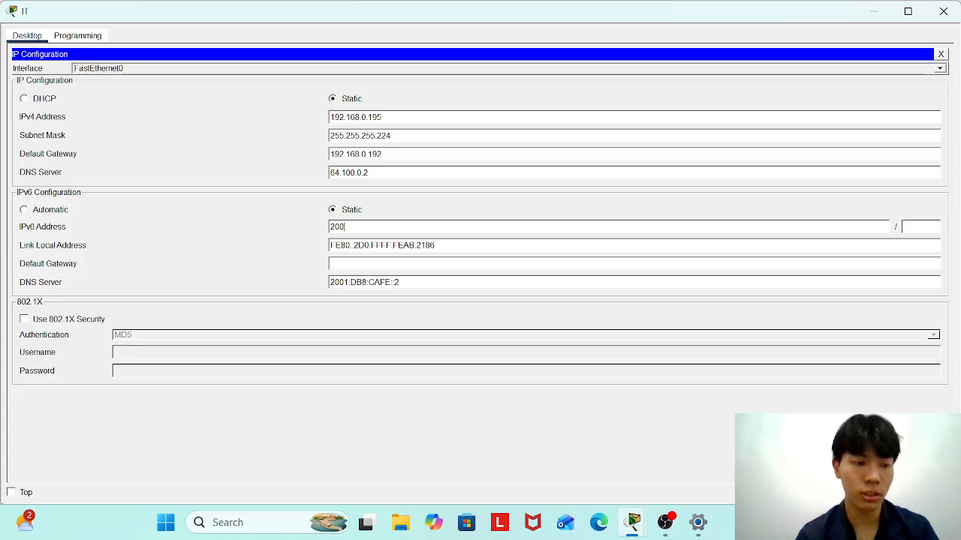
{"action": "type", "text": "1:db"}
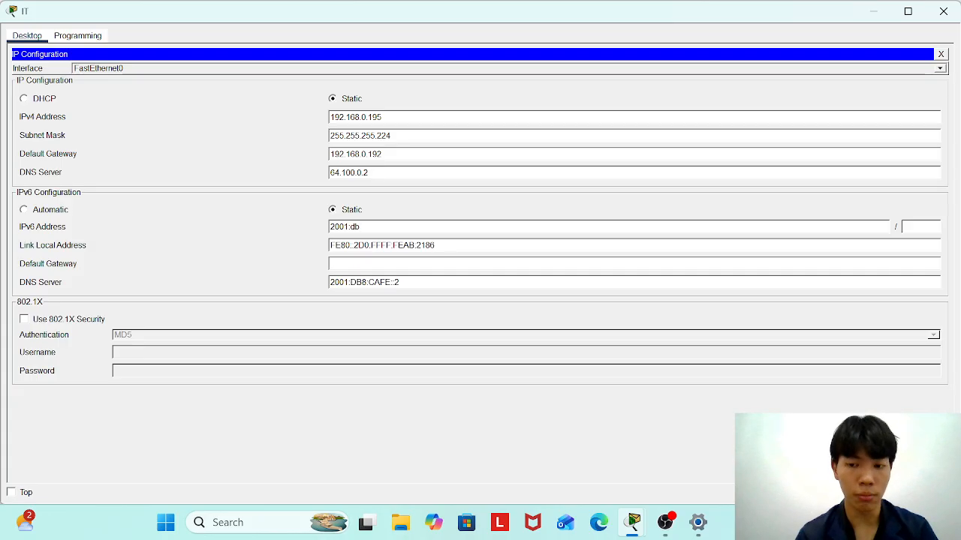
{"action": "type", "text": "8:acad:2"}
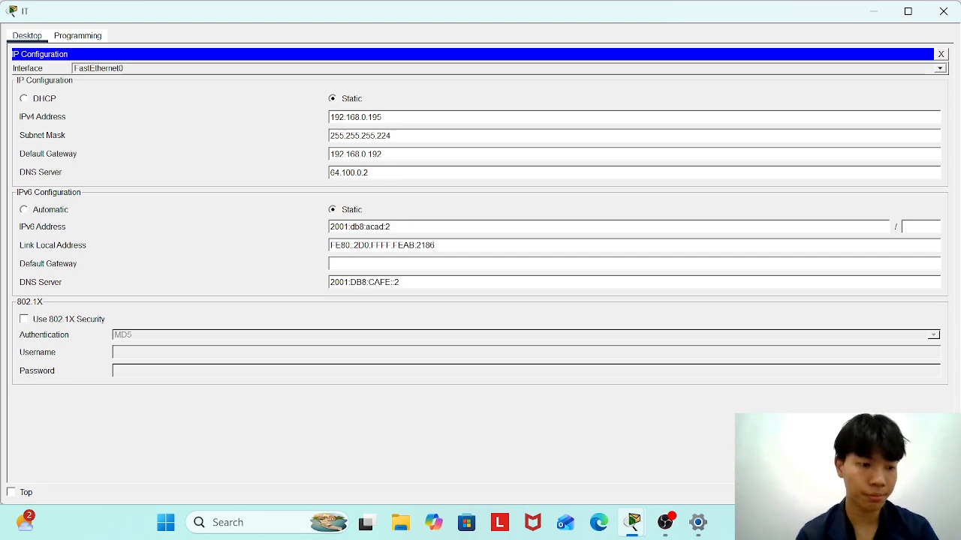
{"action": "type", "text": "::2"}
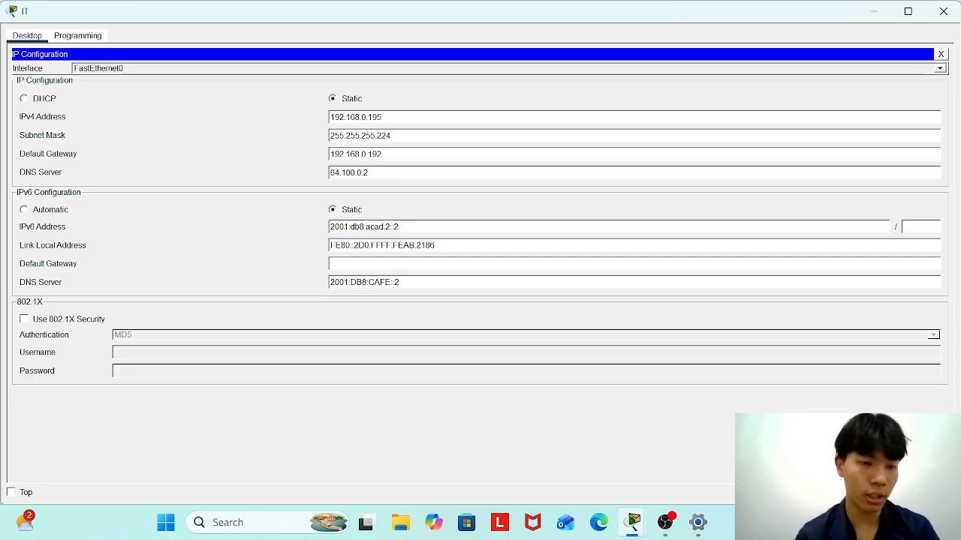
{"action": "type", "text": "fe80::1"}
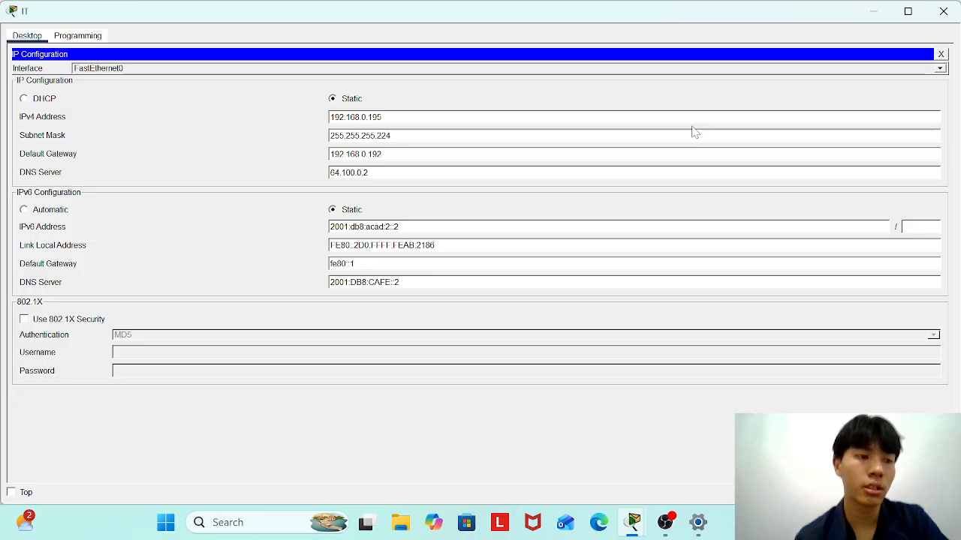
Close the IT PC and open the Staff PC's Command Prompt.
{"action": "left_click", "coordinate": [942, 54]}
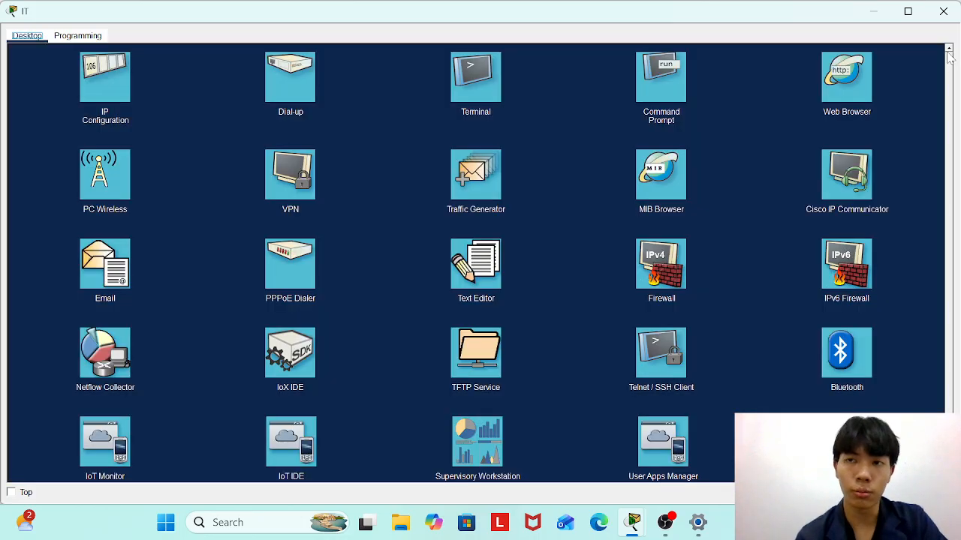
{"action": "left_click", "coordinate": [950, 12]}
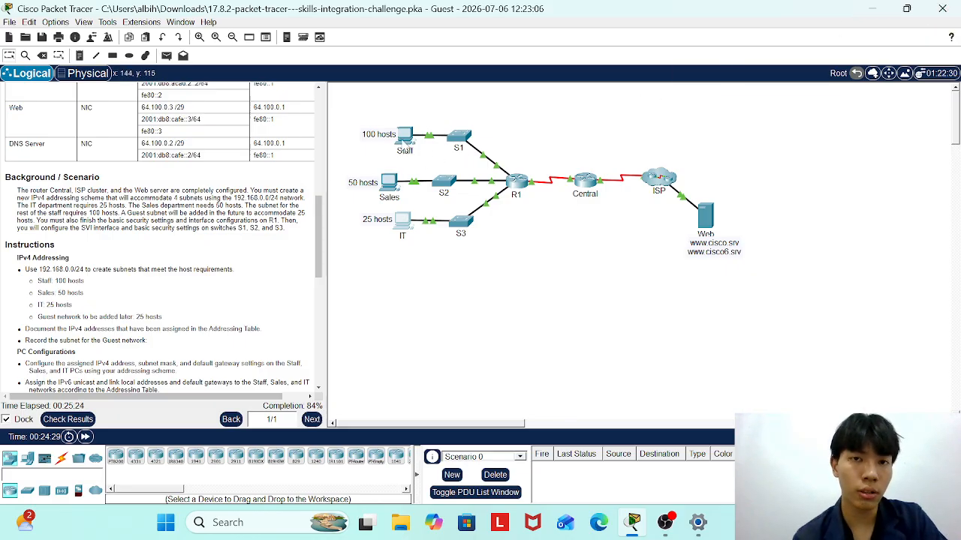
{"action": "left_click", "coordinate": [403, 139]}
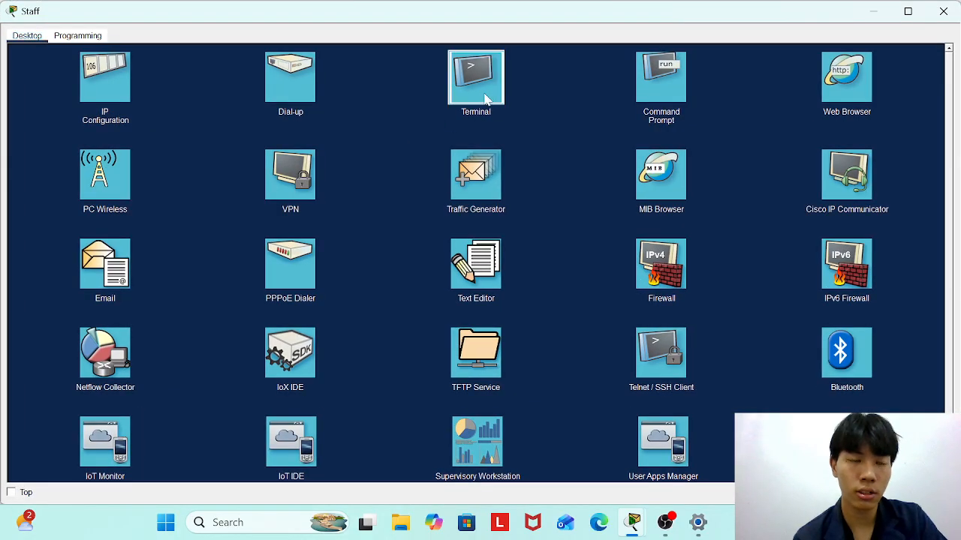
{"action": "left_click", "coordinate": [488, 100]}
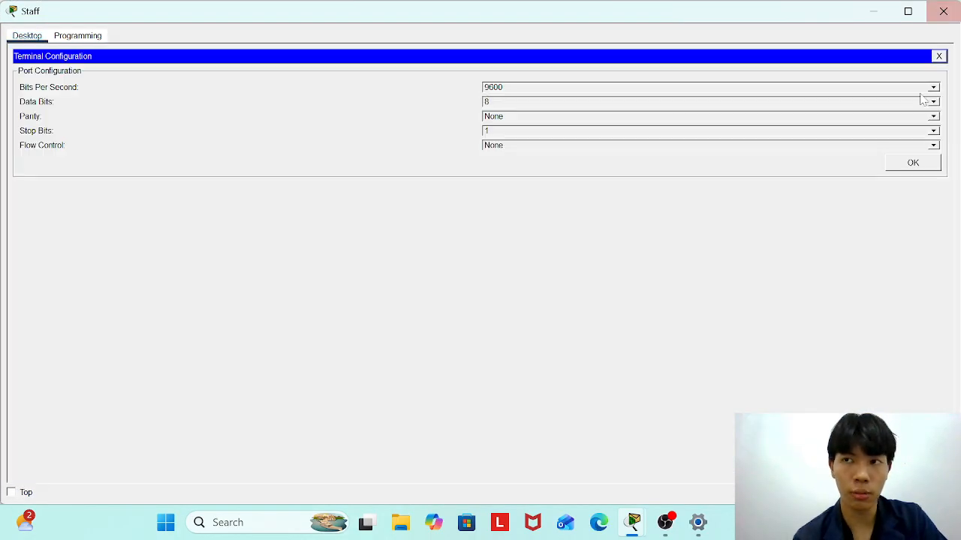
{"action": "left_click", "coordinate": [939, 56]}
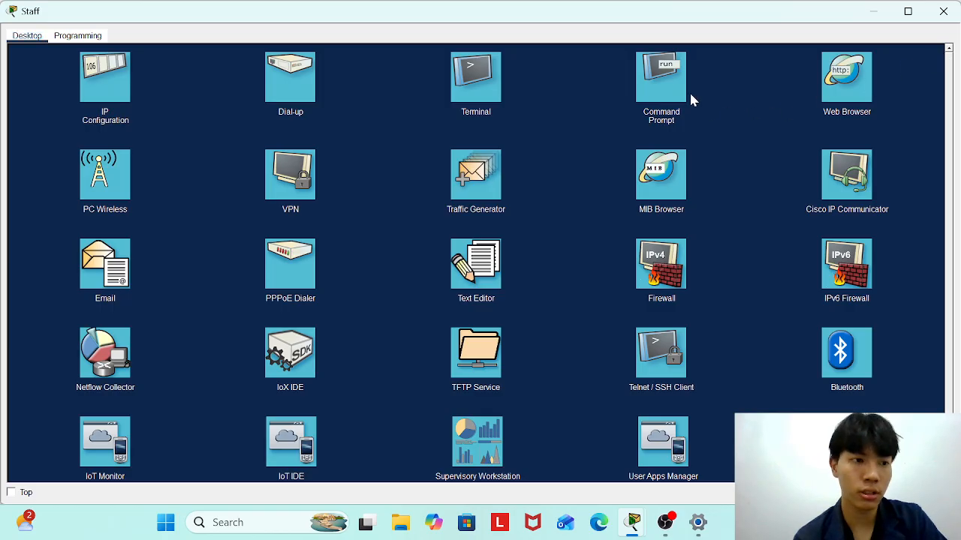
{"action": "left_click", "coordinate": [656, 96]}
Ping 192.168.0.1 and 192.168.0.129 from the Staff PC, both with 0% loss, then close it.
{"action": "type", "text": "ping 1"}
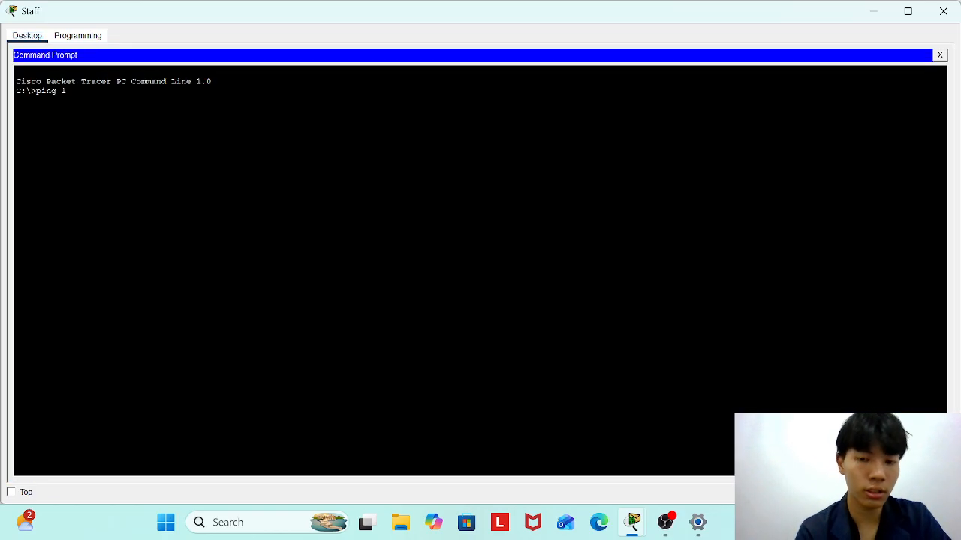
{"action": "type", "text": "92.168.0"}
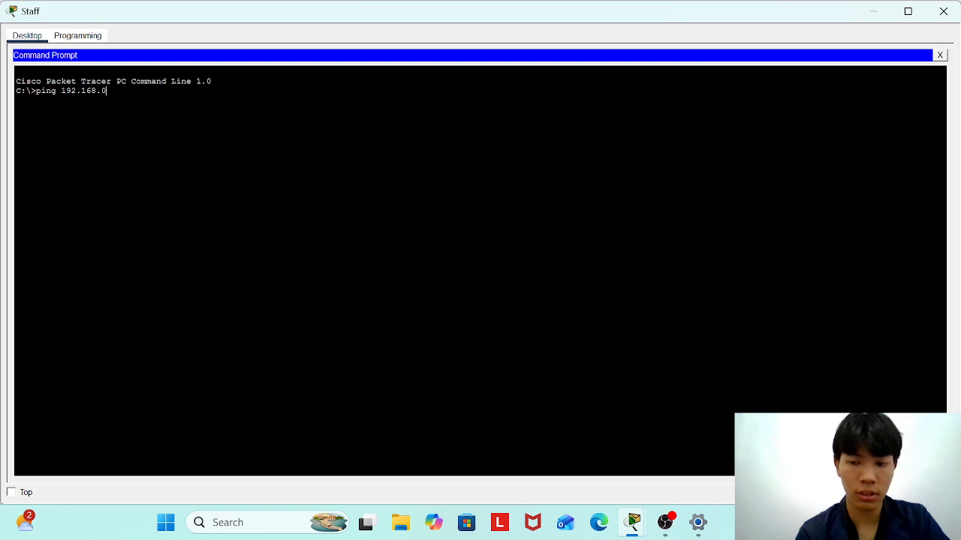
{"action": "type", "text": ".1"}
{"action": "key", "text": "Return"}
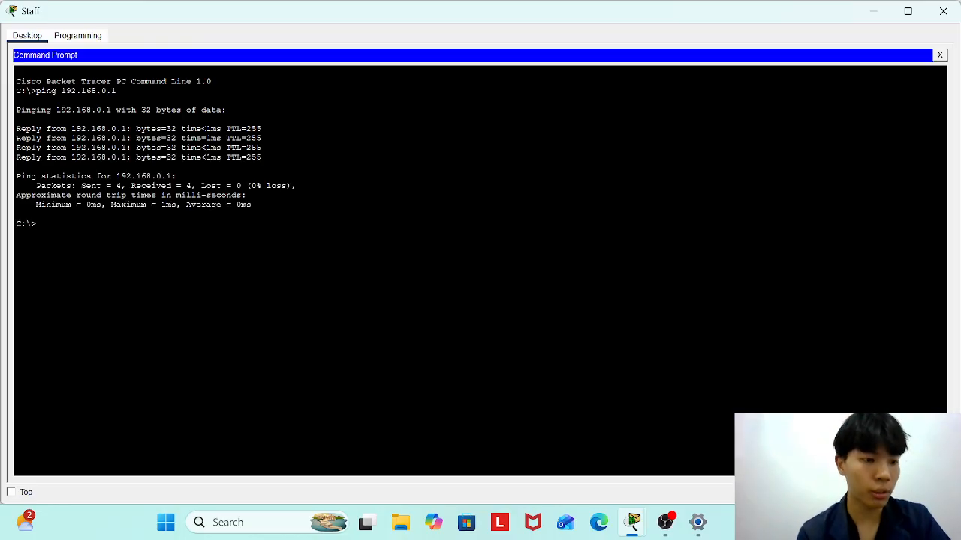
{"action": "type", "text": "ping"}
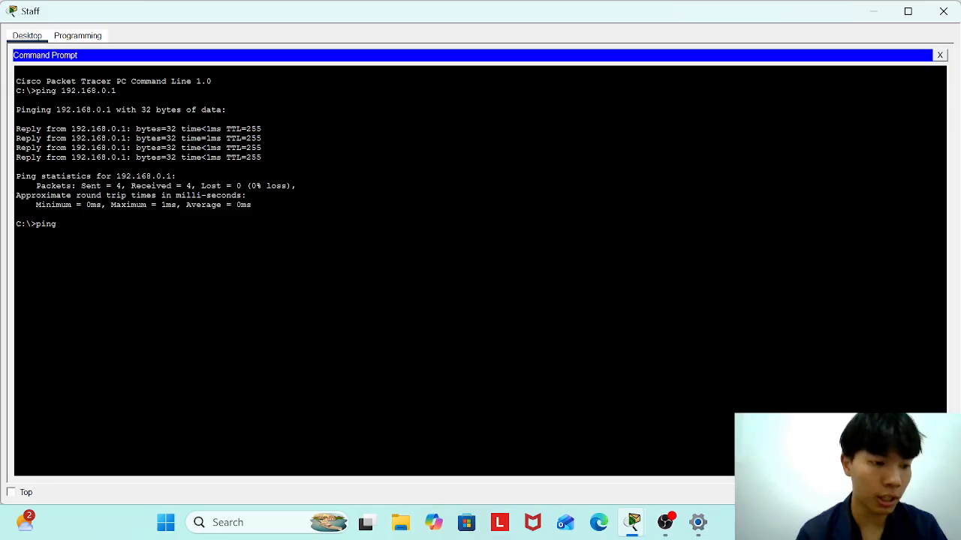
{"action": "type", "text": " 192"}
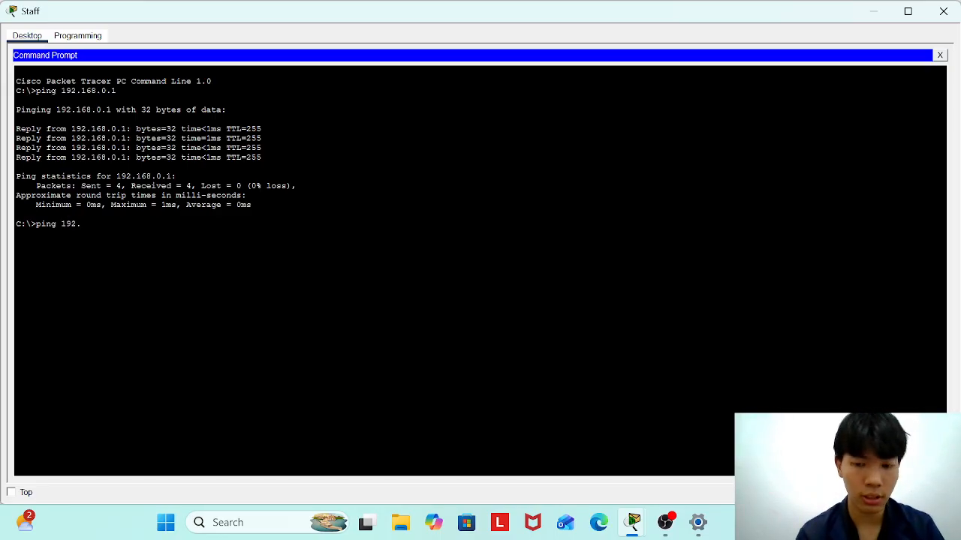
{"action": "type", "text": ".168"}
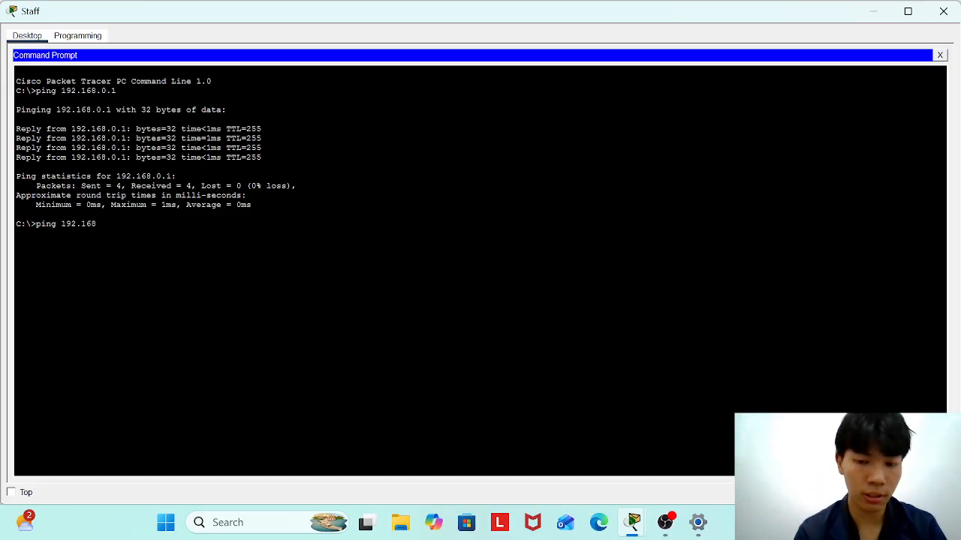
{"action": "type", "text": ".0.129"}
{"action": "key", "text": "Return"}
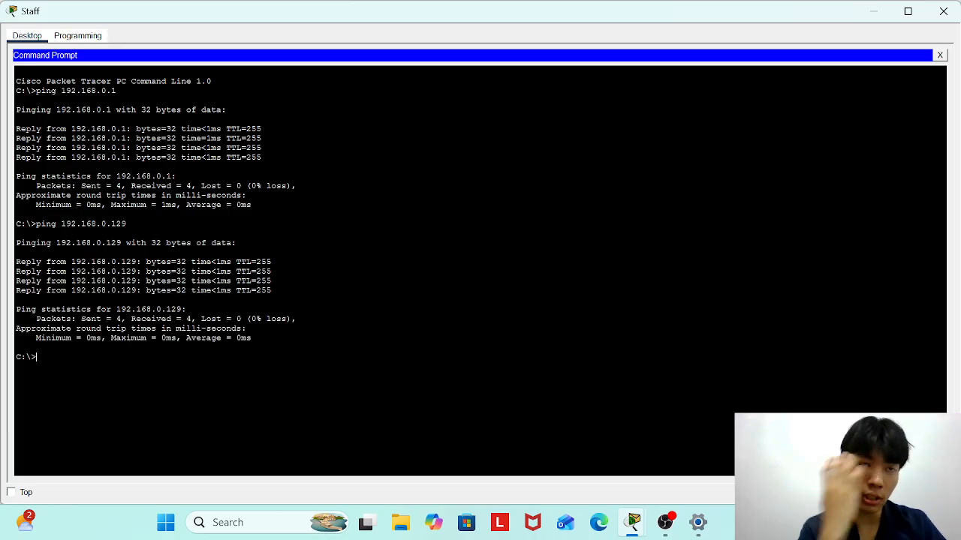
{"action": "left_click", "coordinate": [939, 55]}
{"action": "left_click", "coordinate": [943, 11]}
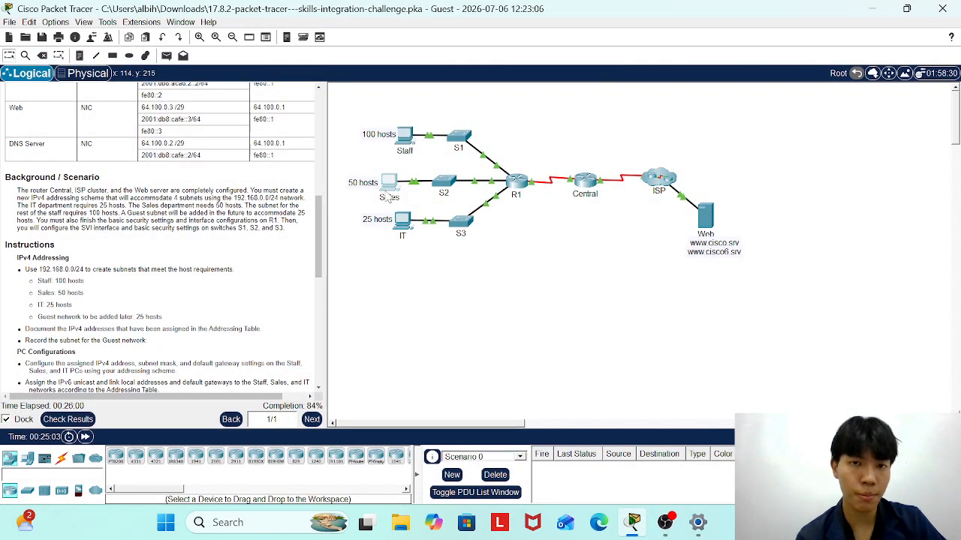
From the Sales PC's Command Prompt, ping 2001:db8:acad::1 successfully, then close the Sales PC.
{"action": "left_click", "coordinate": [388, 195]}
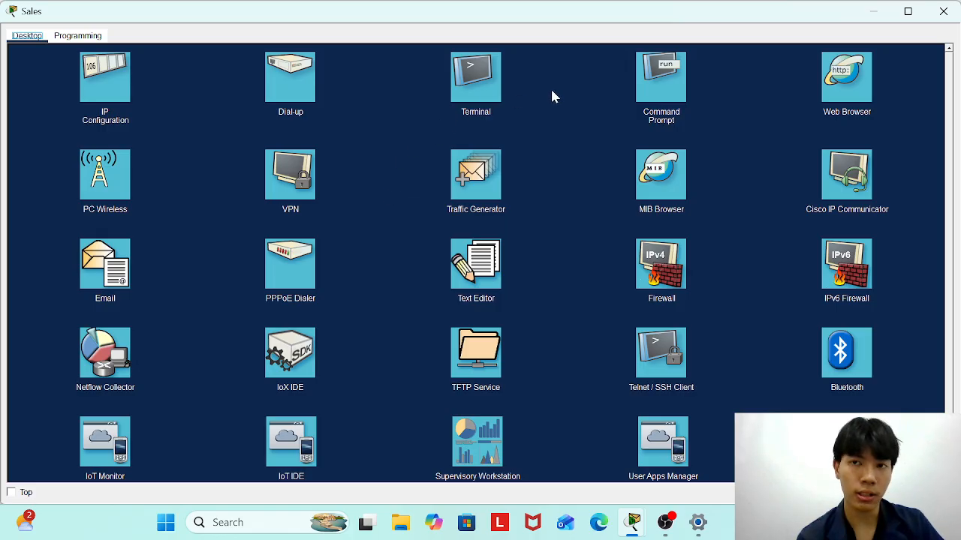
{"action": "left_click", "coordinate": [642, 98]}
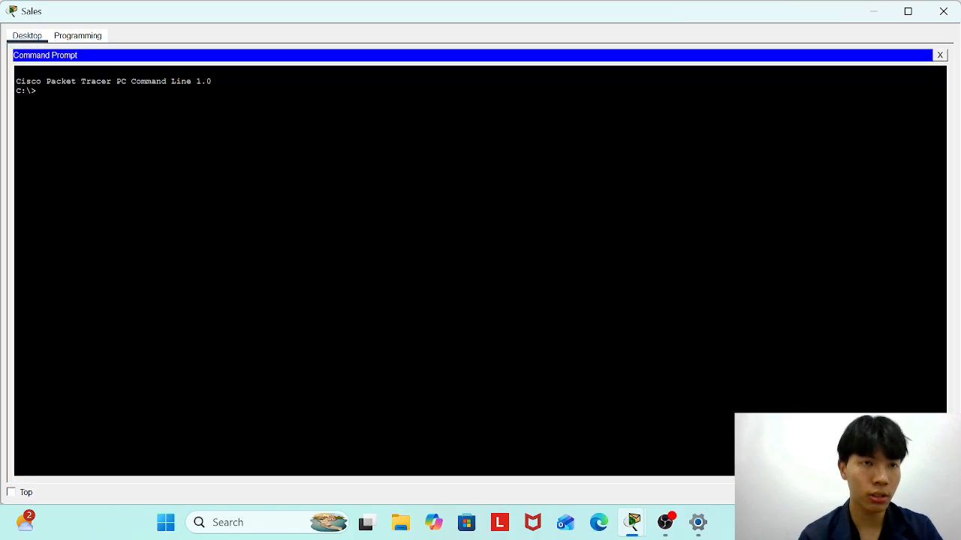
{"action": "type", "text": "ping"}
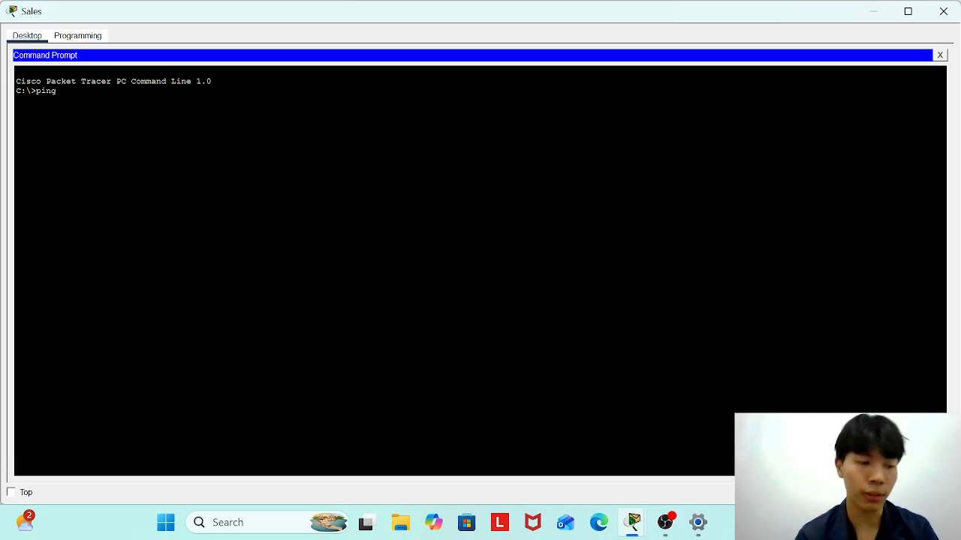
{"action": "type", "text": " 2001"}
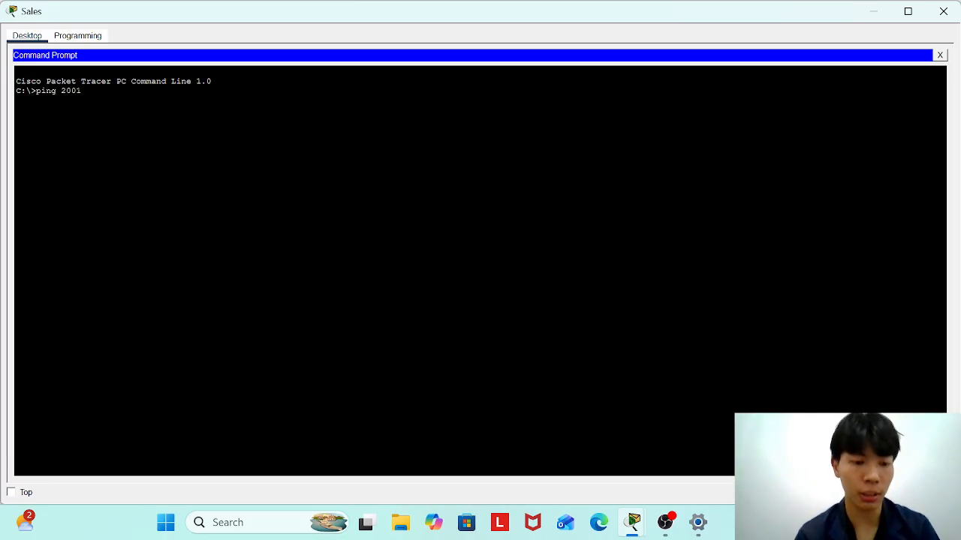
{"action": "type", "text": ":db8:acad::1"}
{"action": "key", "text": "Return"}
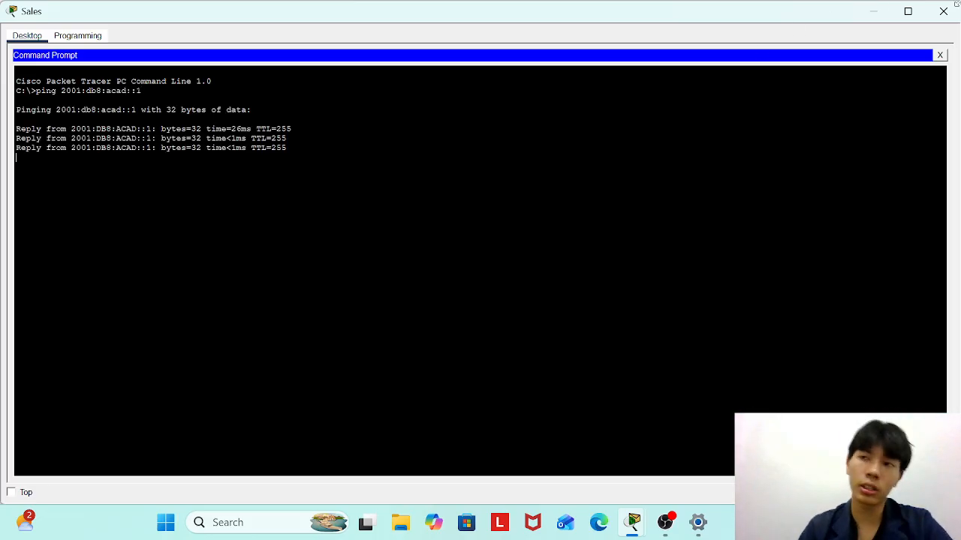
{"action": "left_click", "coordinate": [939, 55]}
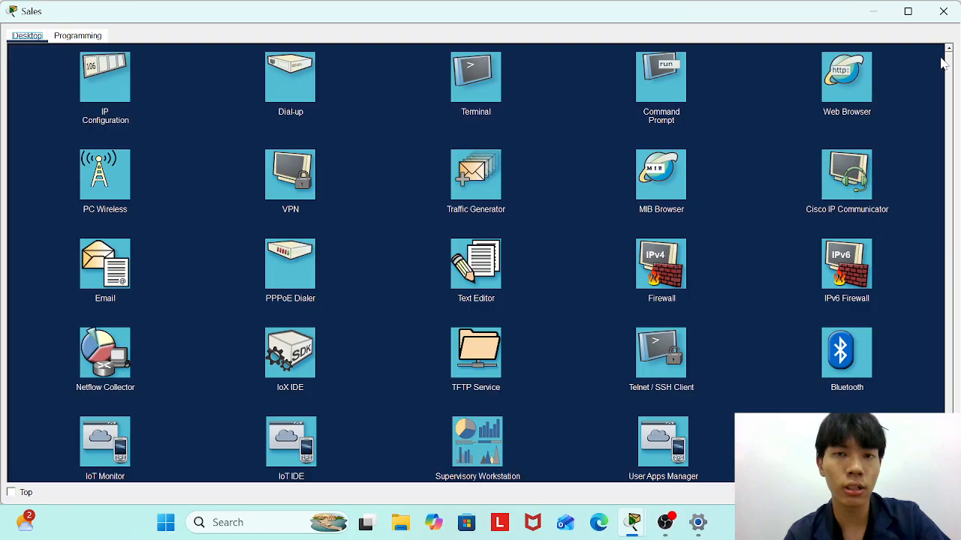
{"action": "left_click", "coordinate": [945, 15]}
{"action": "scroll", "coordinate": [112, 383], "scroll_direction": "up", "scroll_amount": 3}
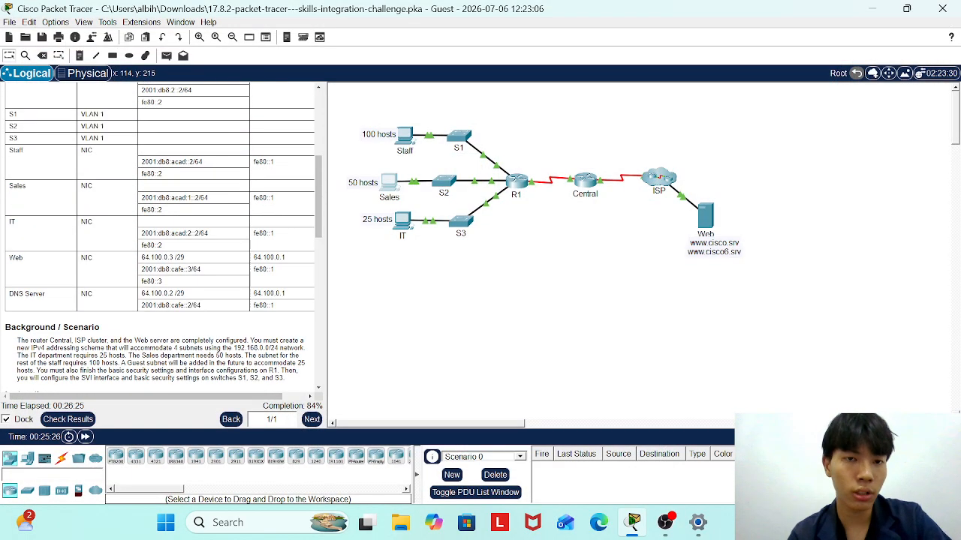
Check results and scroll through the Assessment Items showing a score of 113/128.
{"action": "left_click", "coordinate": [82, 425]}
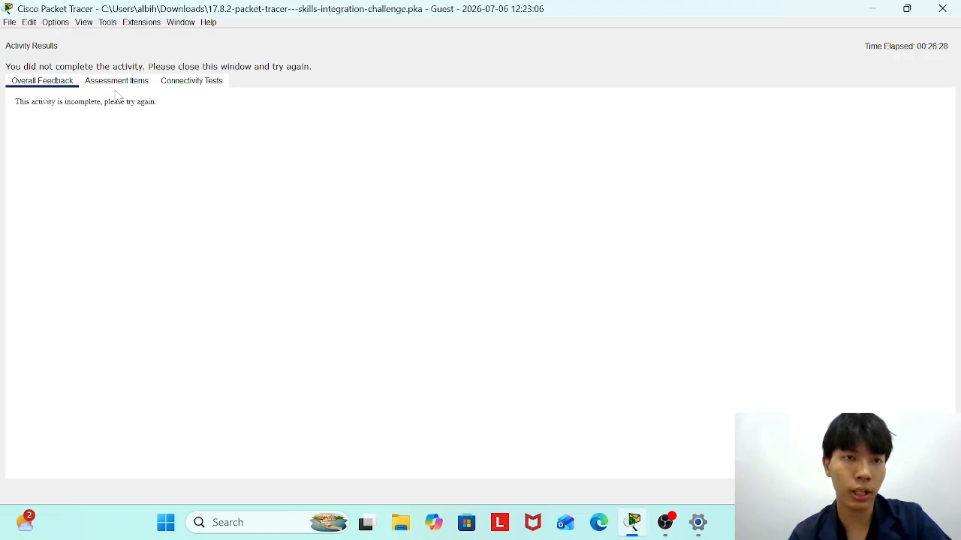
{"action": "left_click", "coordinate": [116, 81]}
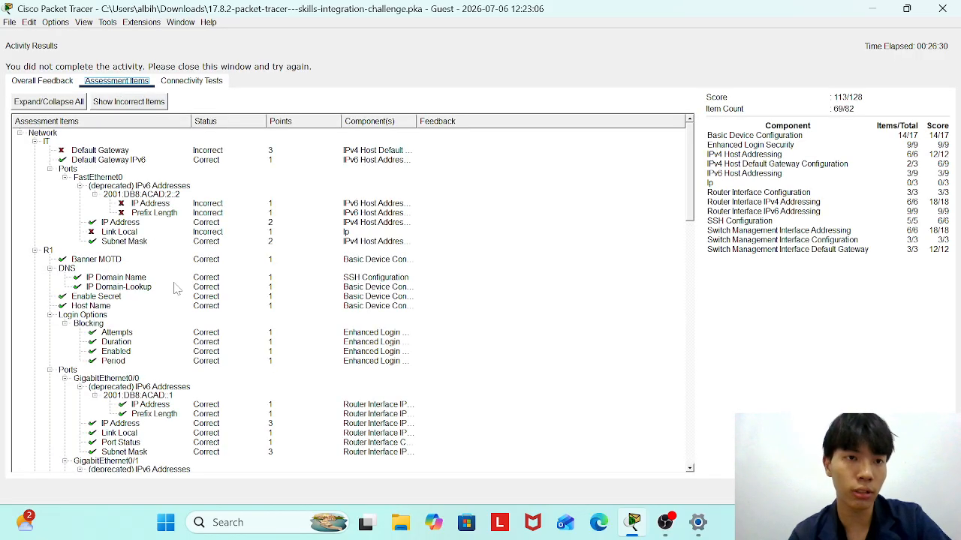
{"action": "scroll", "coordinate": [175, 289], "scroll_direction": "down", "scroll_amount": 15}
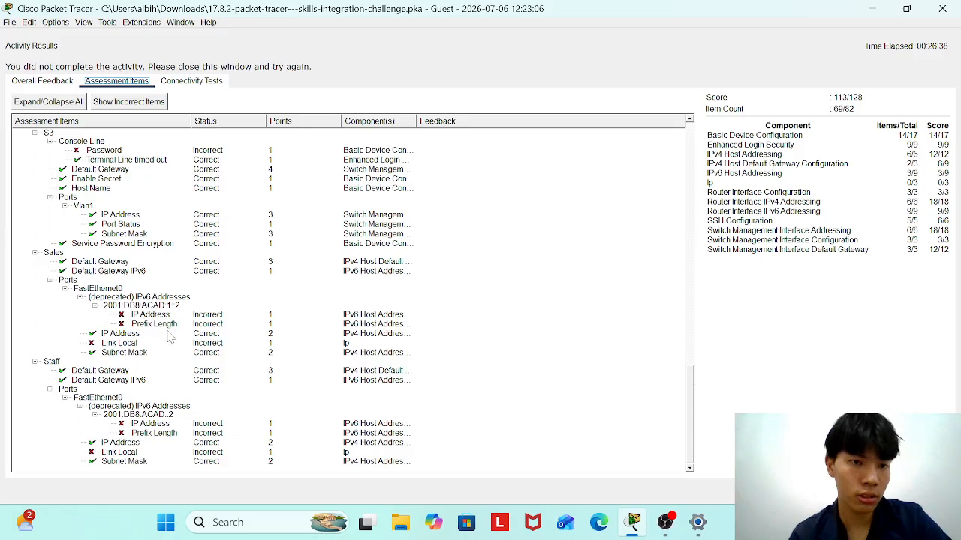
{"action": "scroll", "coordinate": [182, 390], "scroll_direction": "up", "scroll_amount": 2}
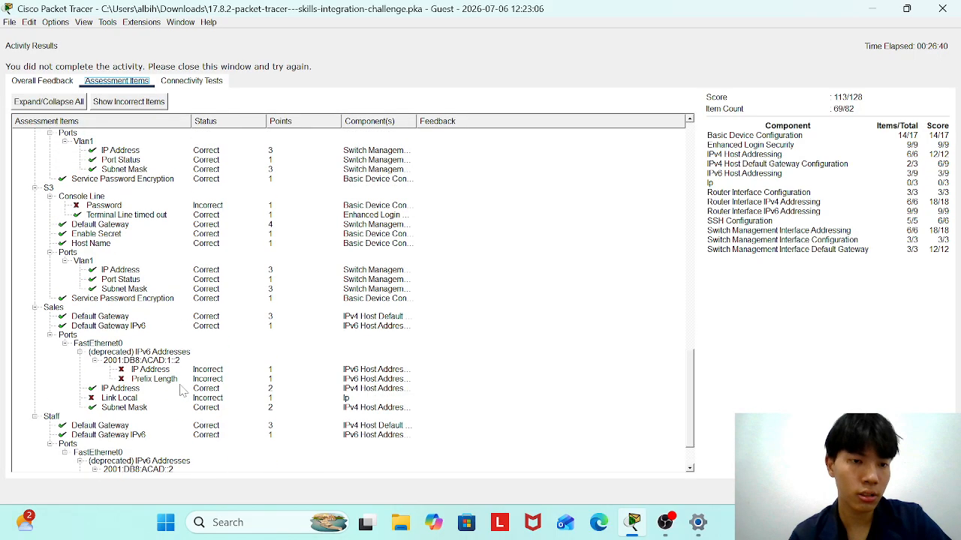
{"action": "scroll", "coordinate": [182, 391], "scroll_direction": "down", "scroll_amount": 2}
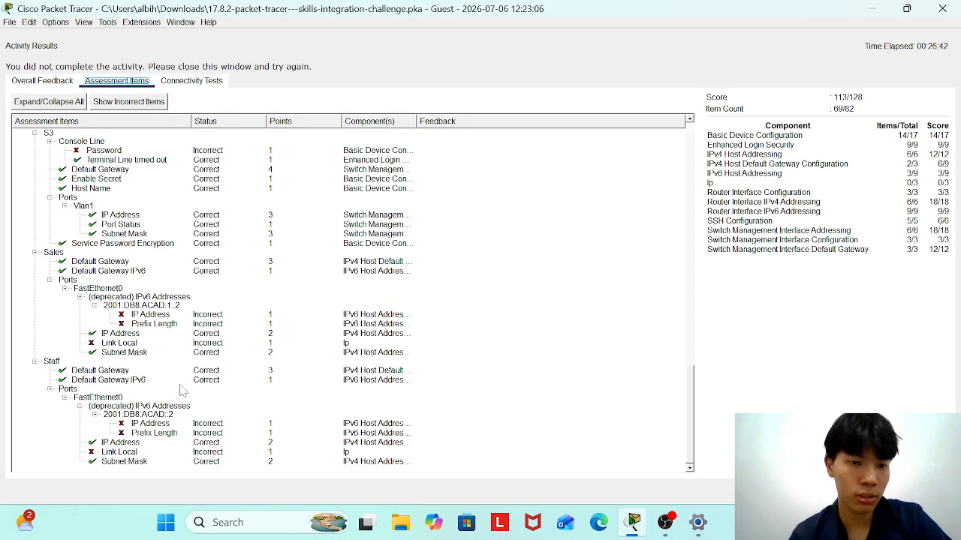
{"action": "scroll", "coordinate": [182, 391], "scroll_direction": "up", "scroll_amount": 5}
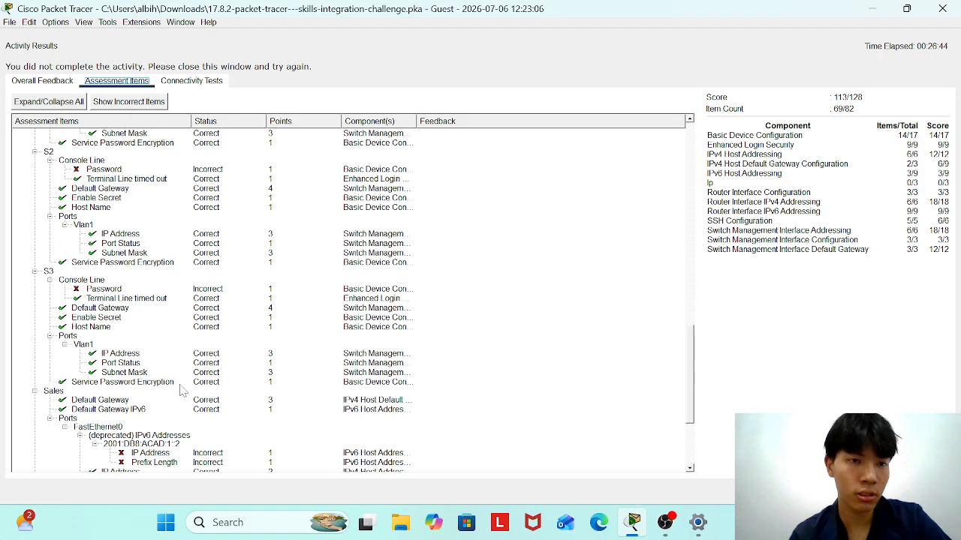
{"action": "scroll", "coordinate": [182, 390], "scroll_direction": "up", "scroll_amount": 5}
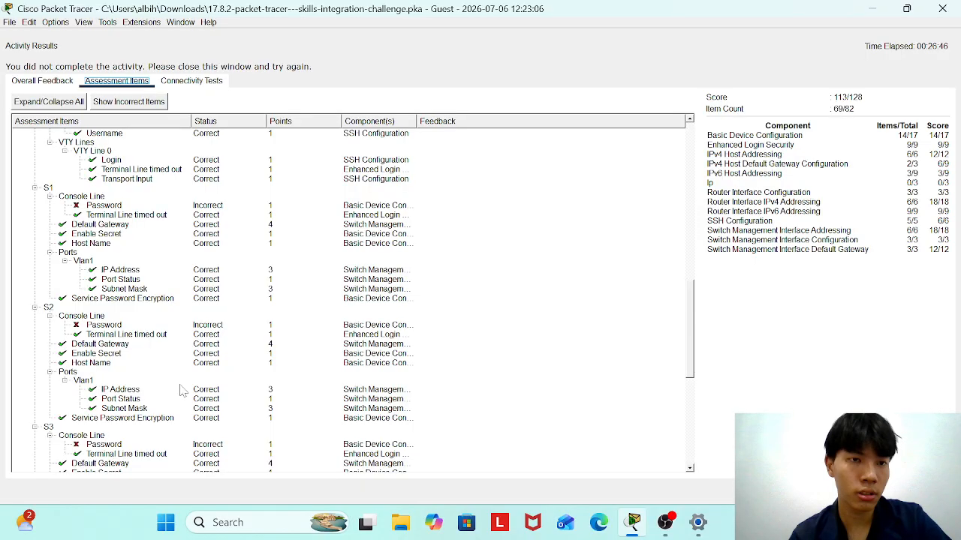
{"action": "scroll", "coordinate": [180, 390], "scroll_direction": "up", "scroll_amount": 15}
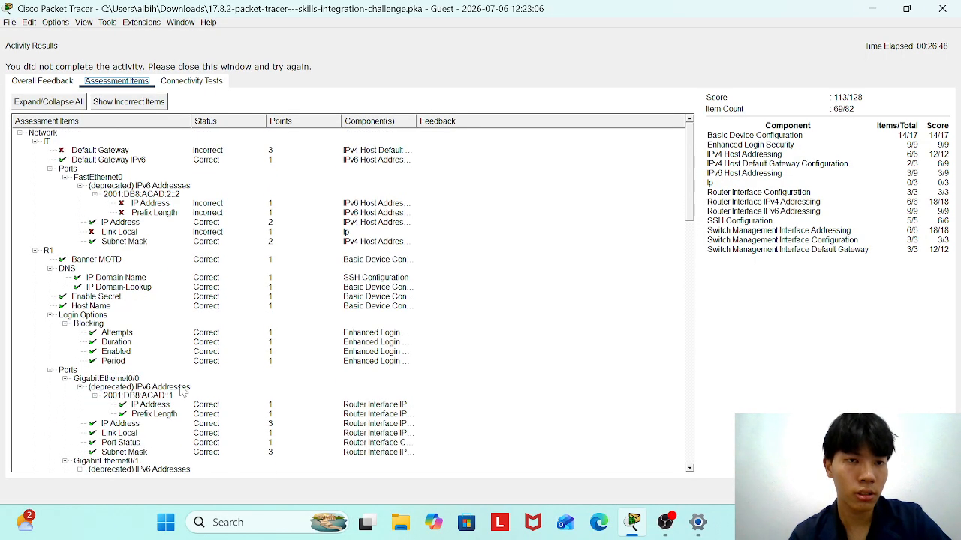
Close the activity results window and bring OBS Studio to the front.
{"action": "left_click", "coordinate": [875, 12]}
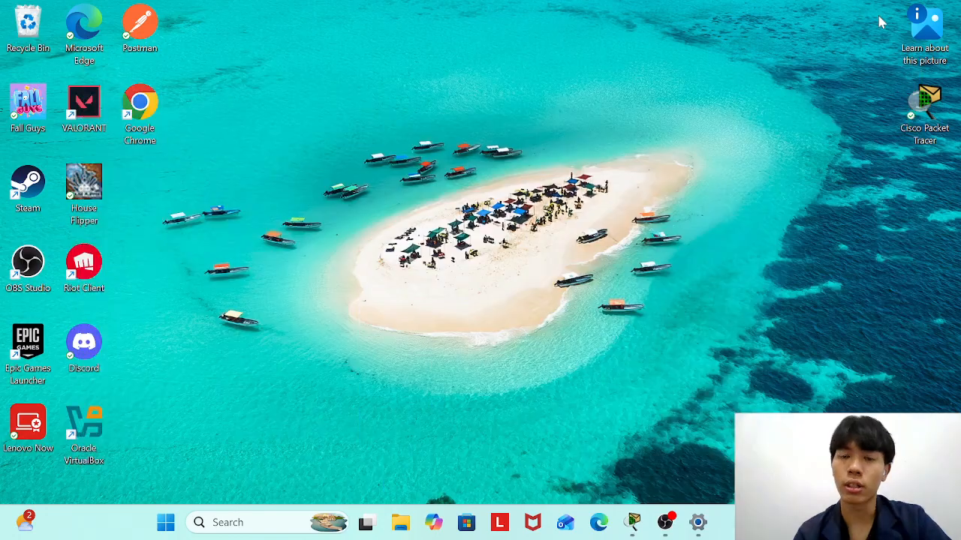
{"action": "left_click", "coordinate": [647, 524]}
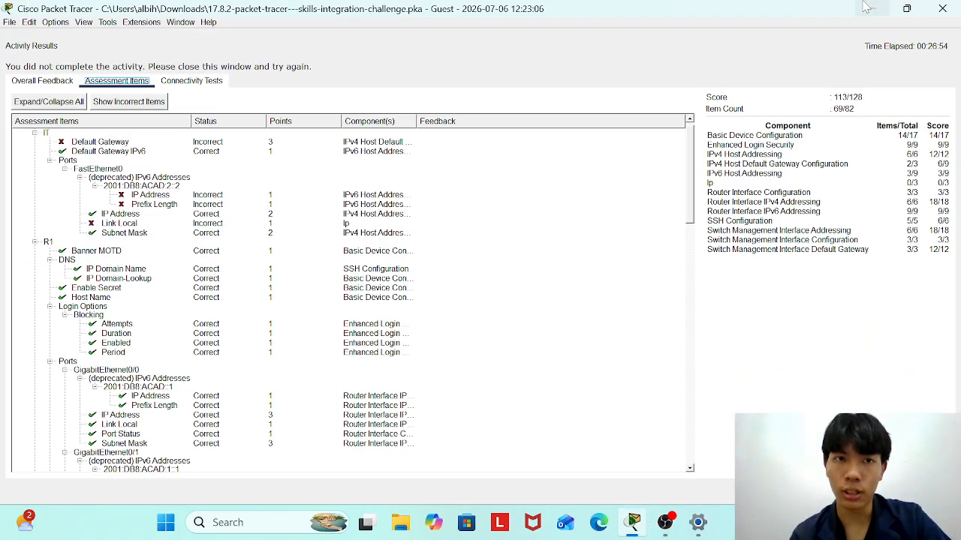
{"action": "left_click", "coordinate": [942, 9]}
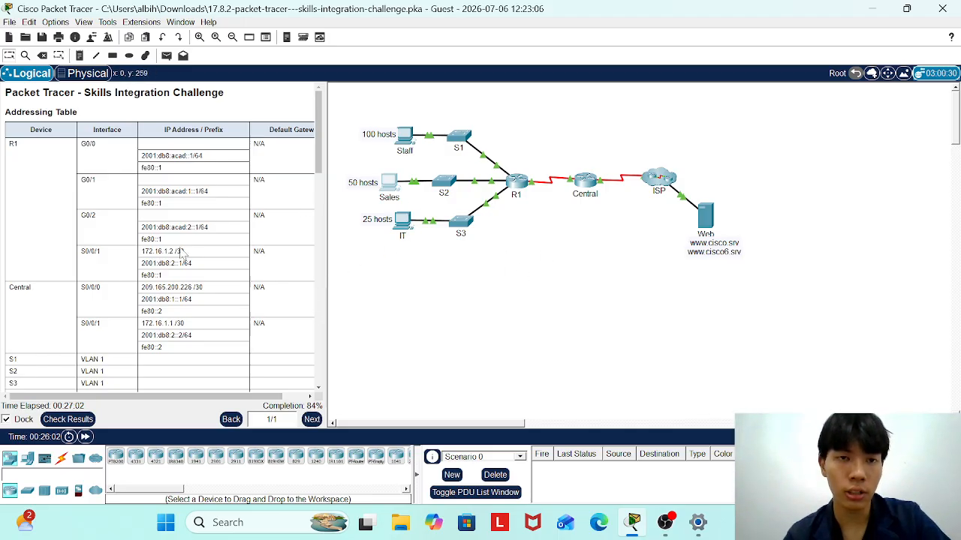
{"action": "scroll", "coordinate": [202, 239], "scroll_direction": "down", "scroll_amount": 10}
{"action": "scroll", "coordinate": [165, 236], "scroll_direction": "down", "scroll_amount": 10}
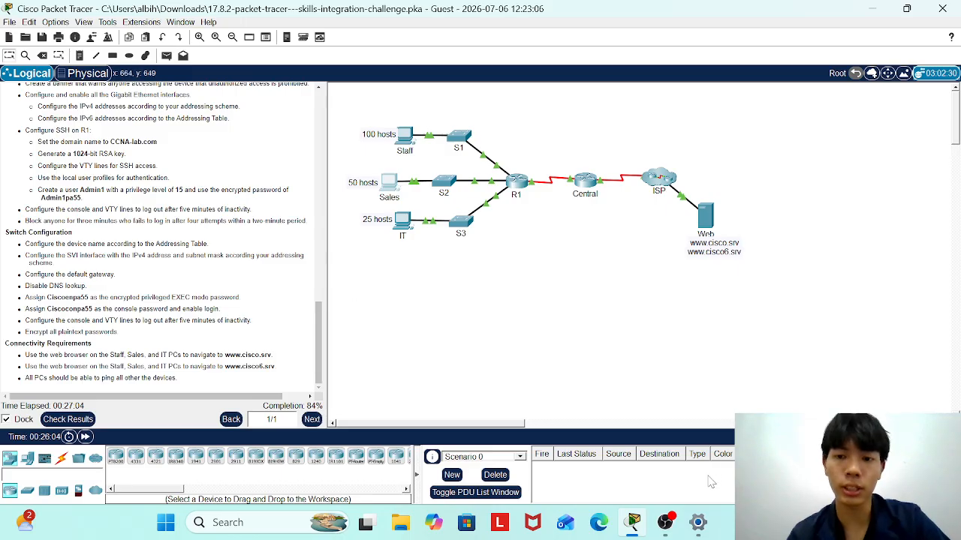
{"action": "mouse_move", "coordinate": [665, 525]}
{"action": "mouse_move", "coordinate": [659, 461]}
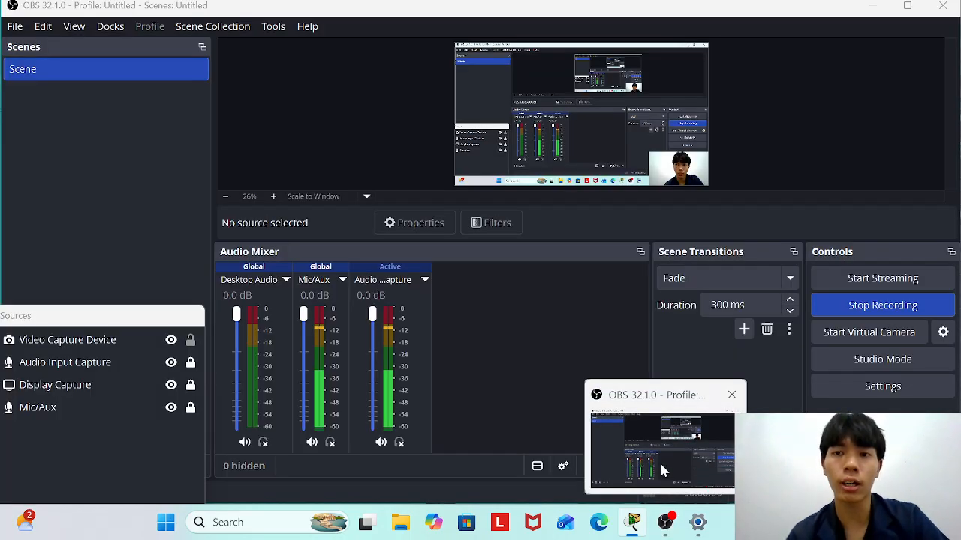
{"action": "left_click", "coordinate": [659, 461]}
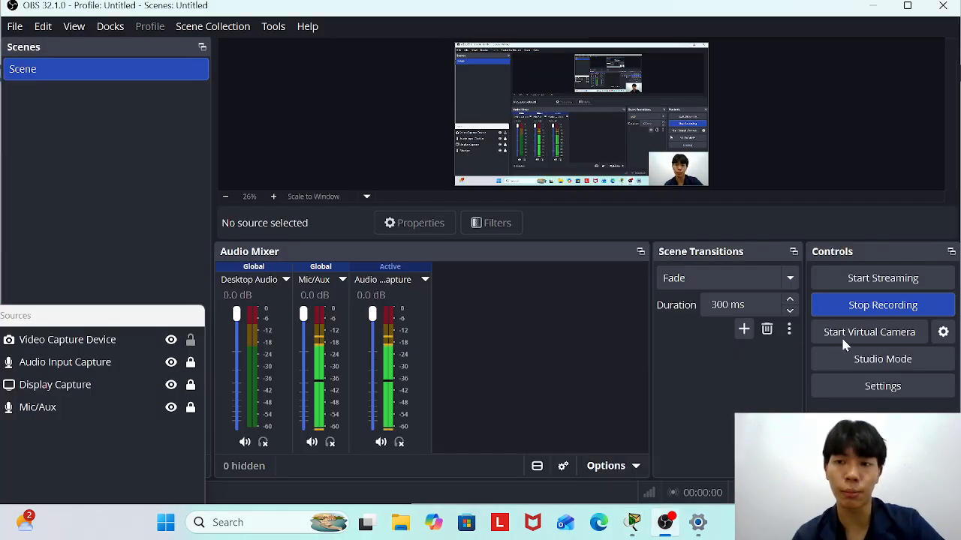